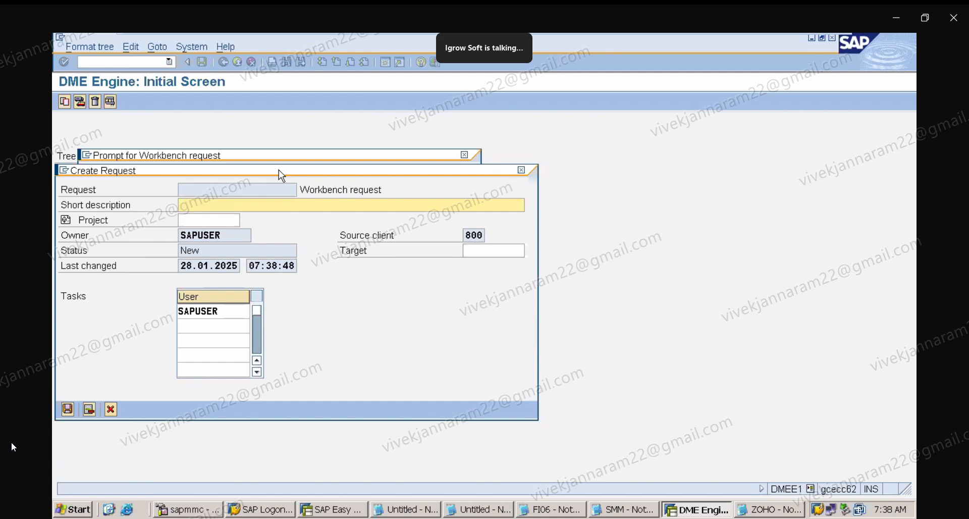
pyautogui.moveTo(279, 170); pyautogui.dragTo(331, 125)
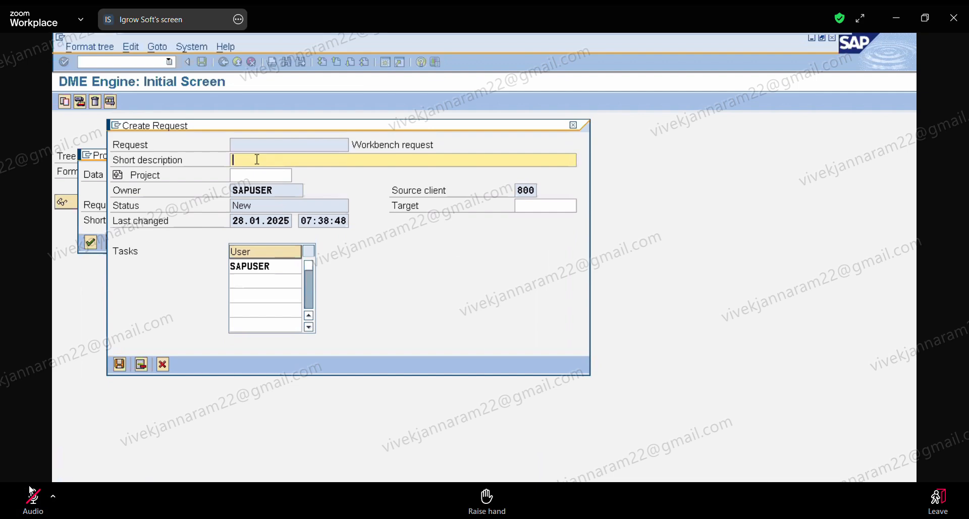
pyautogui.click(574, 125)
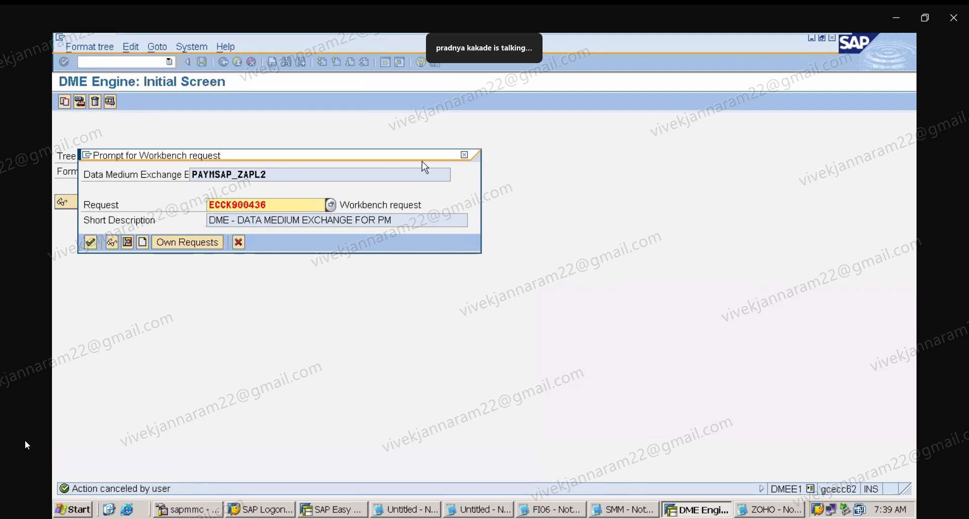
pyautogui.moveTo(438, 160); pyautogui.dragTo(641, 232)
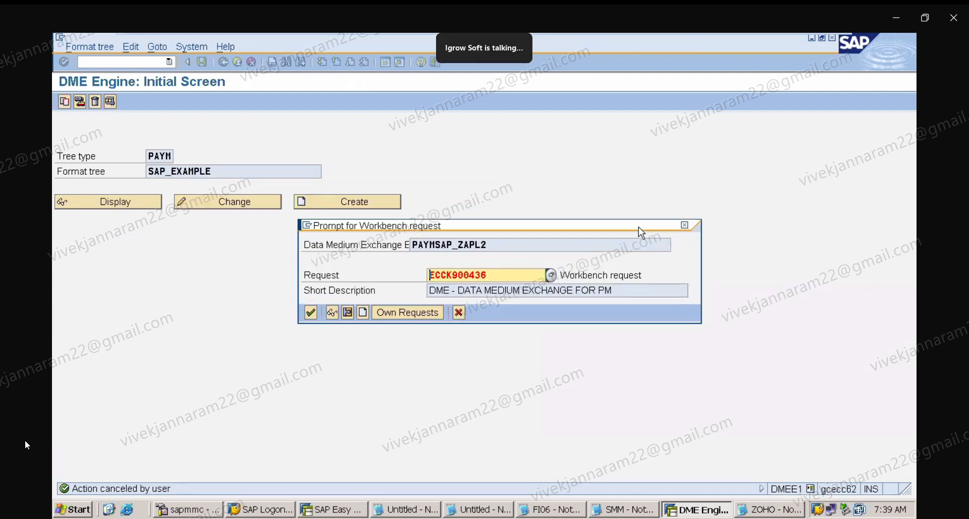
pyautogui.click(363, 313)
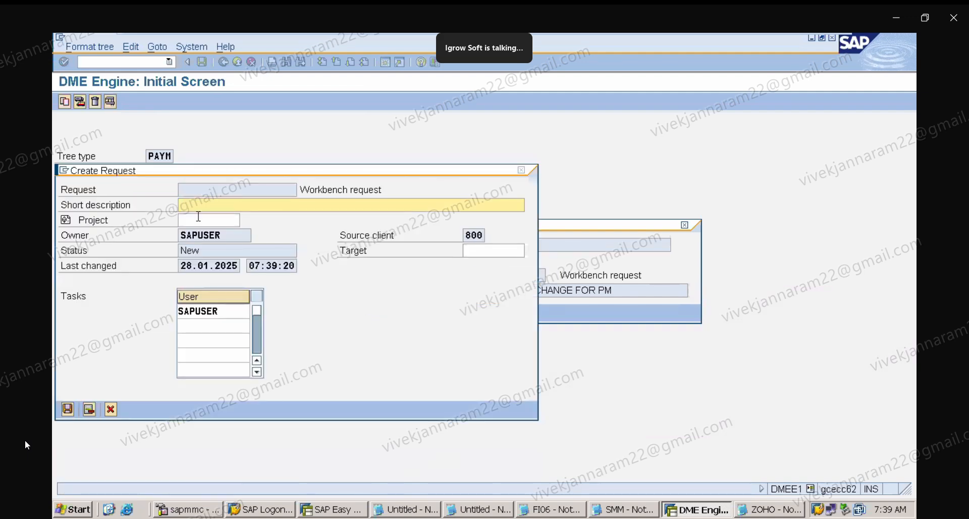
pyautogui.click(196, 207)
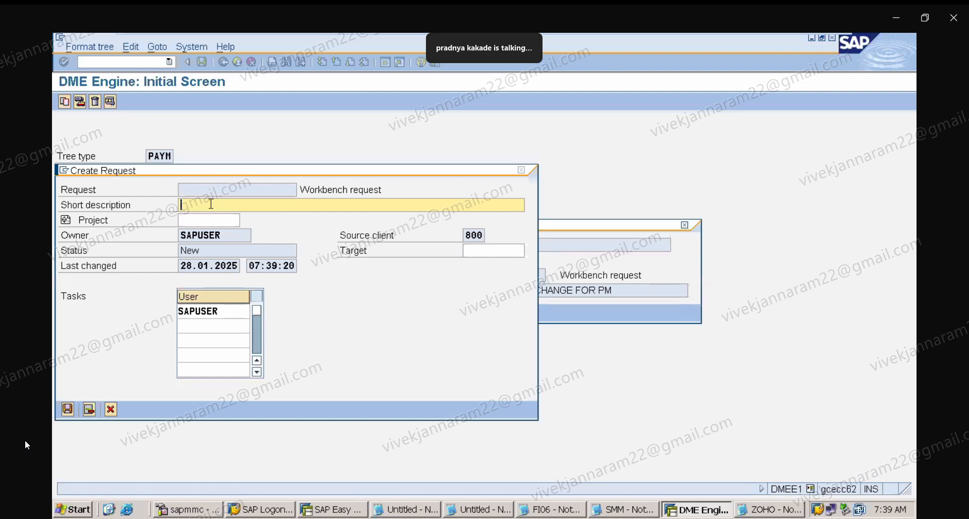
pyautogui.click(522, 170)
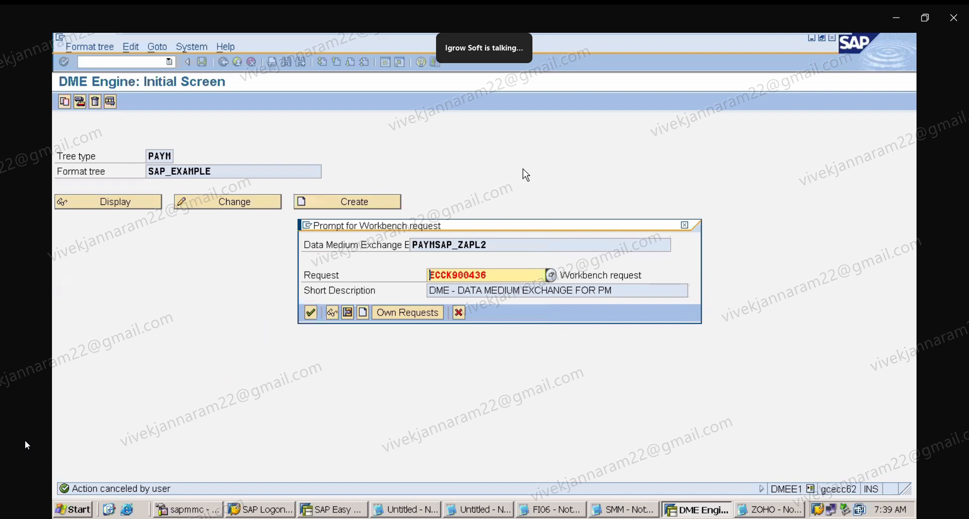
pyautogui.click(684, 225)
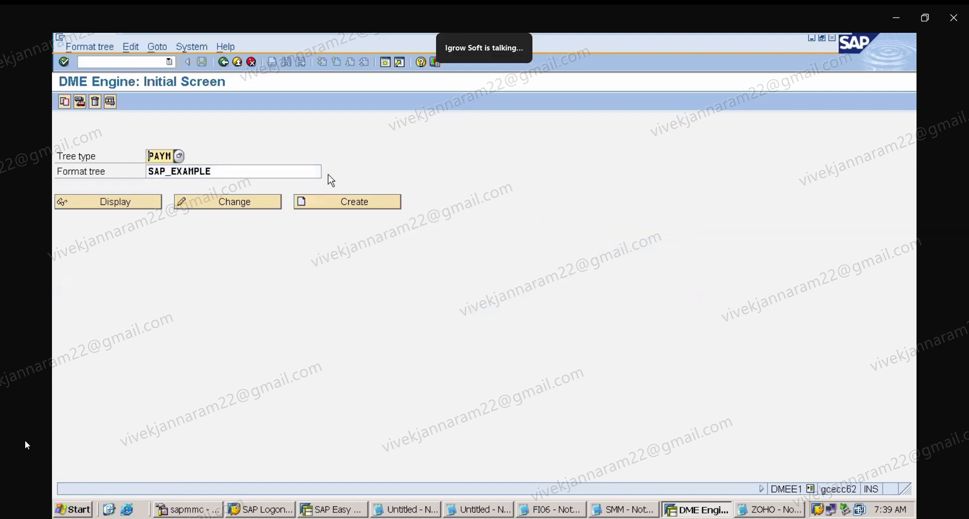
# Copy the active version of PAYM format tree SAP_EXAMPLE to a new target format tree SAP_ZAPL2.
pyautogui.click(66, 104)
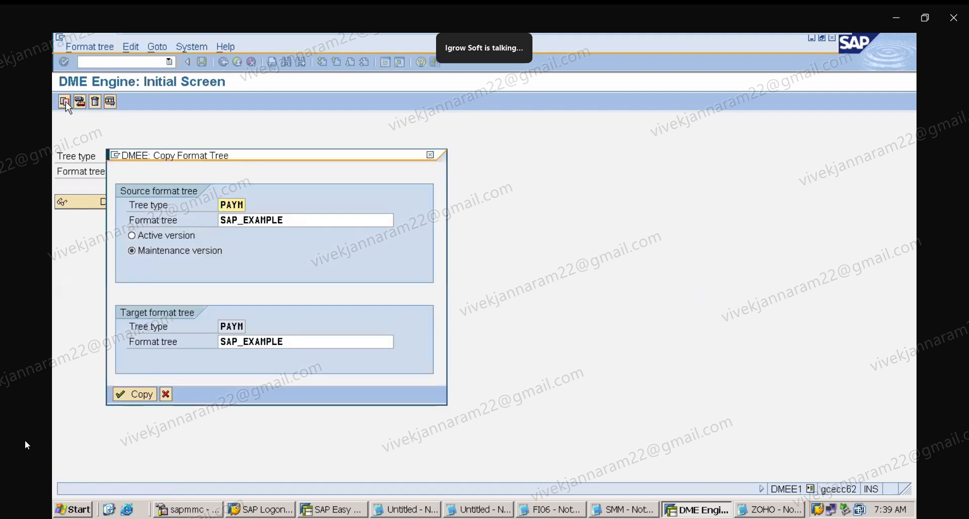
pyautogui.click(165, 236)
pyautogui.click(302, 338)
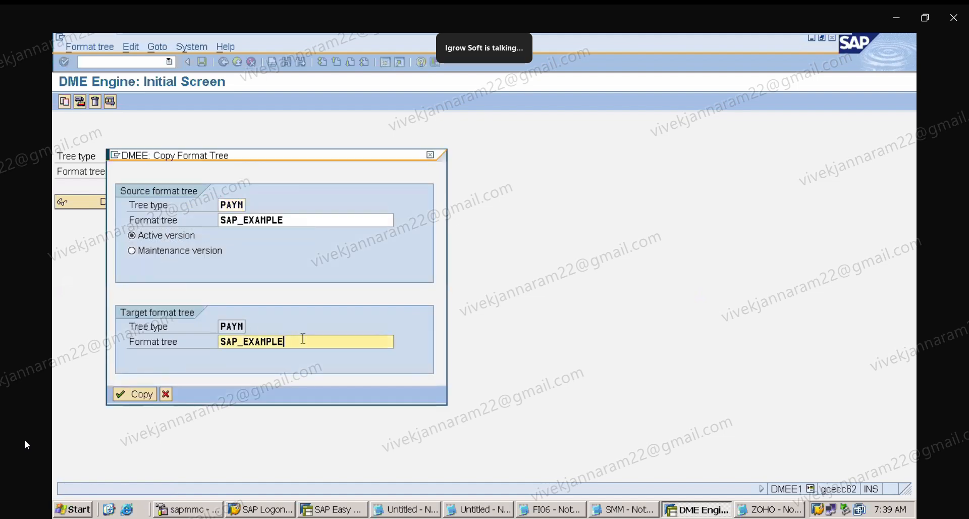
pyautogui.press('BackSpace')
pyautogui.press('BackSpace')
pyautogui.press('BackSpace')
pyautogui.press('BackSpace')
pyautogui.press('BackSpace')
pyautogui.press('BackSpace')
pyautogui.press('BackSpace')
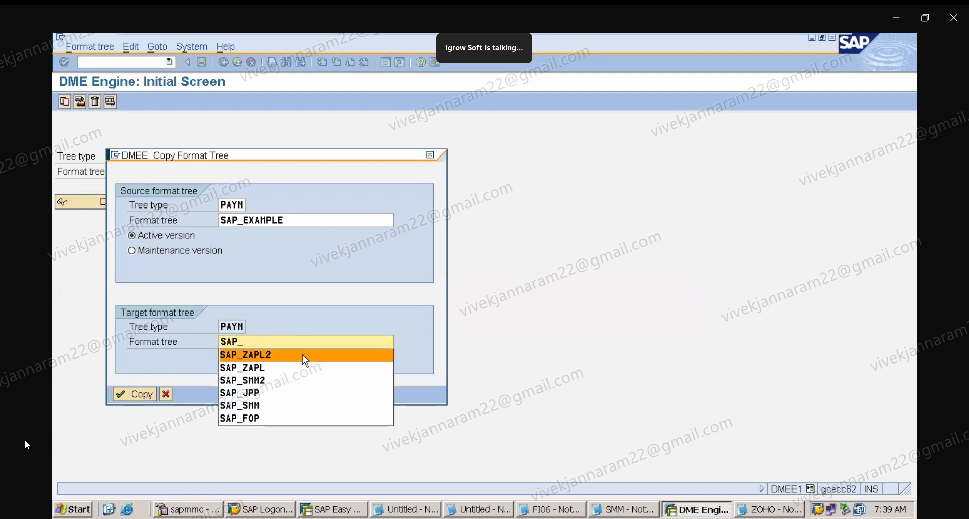
pyautogui.click(305, 359)
pyautogui.click(136, 396)
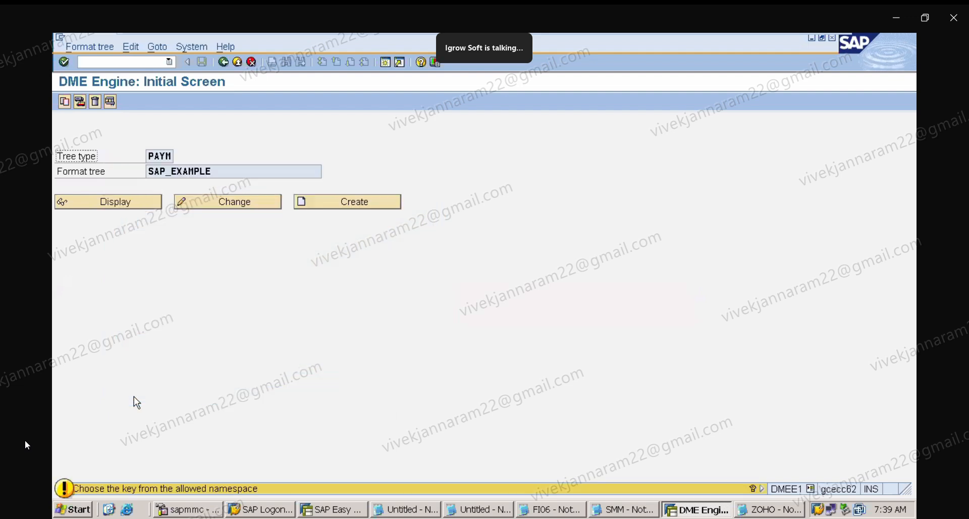
pyautogui.press('Return')
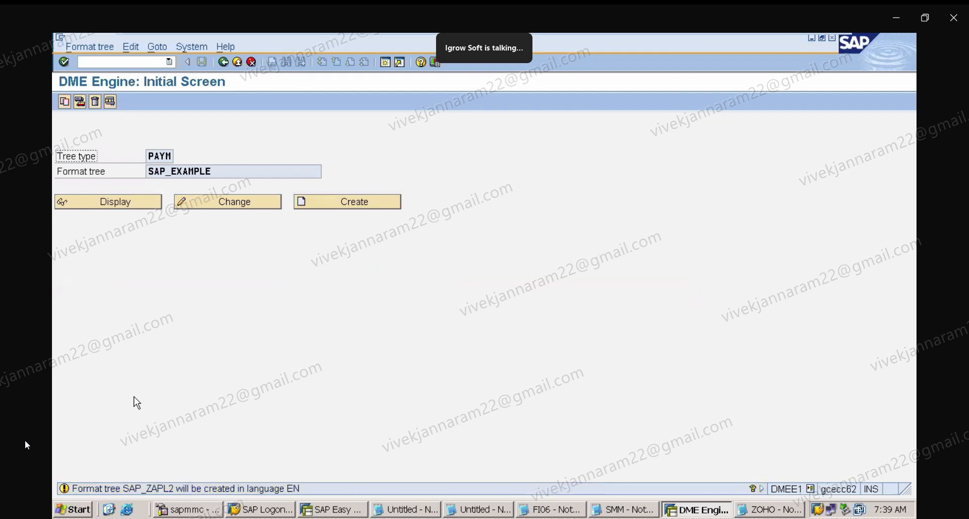
pyautogui.press('Return')
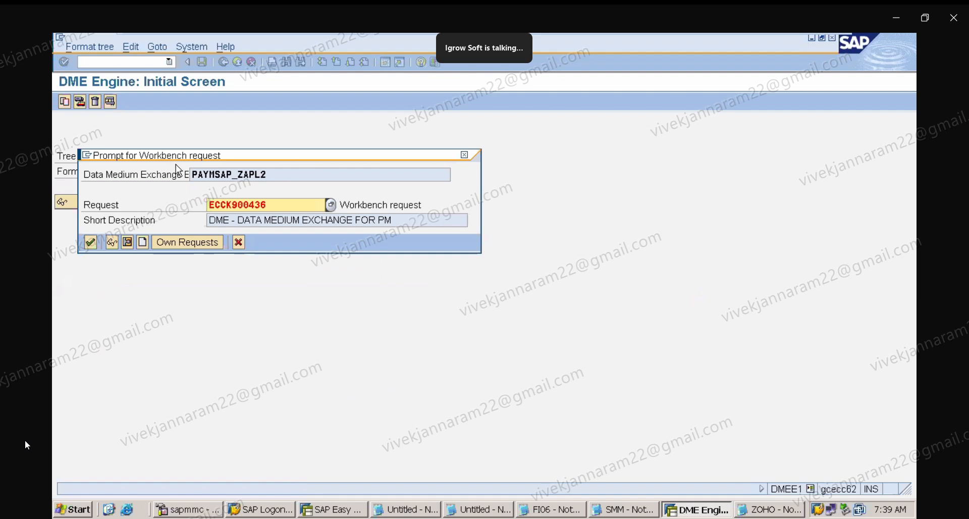
# Create a new workbench request for the copied tree with the short description DME.
pyautogui.moveTo(180, 162); pyautogui.dragTo(382, 211)
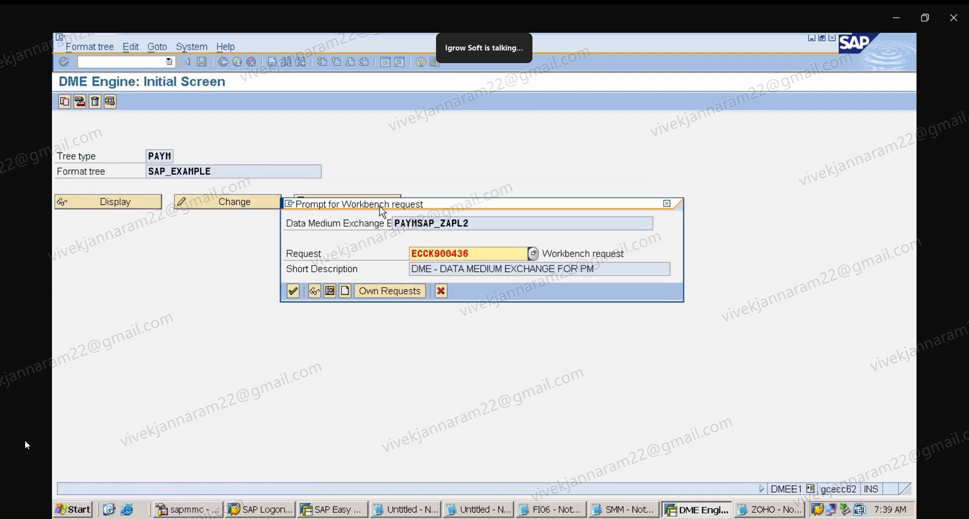
pyautogui.click(345, 291)
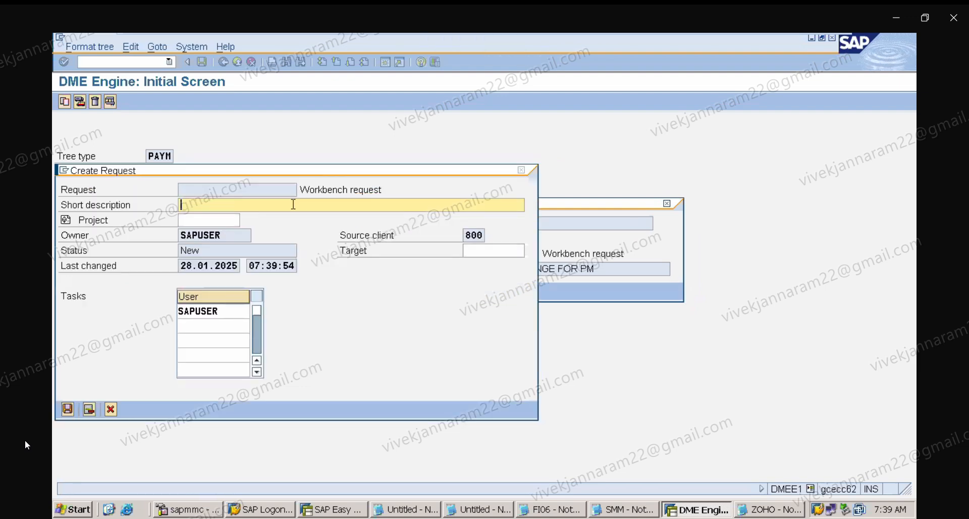
pyautogui.write('DME')
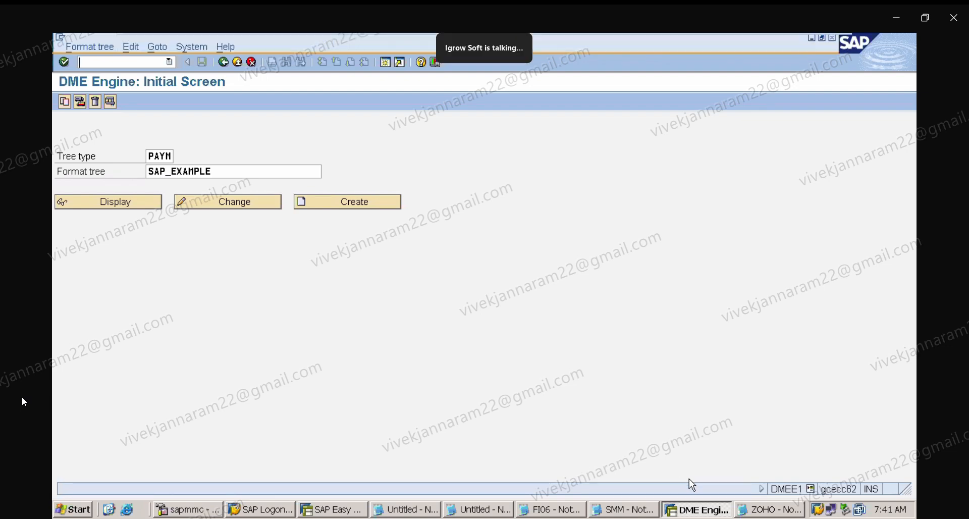
# Switch to the ZOHO Notepad notes and highlight the responsible payer listed for each income source.
pyautogui.click(757, 508)
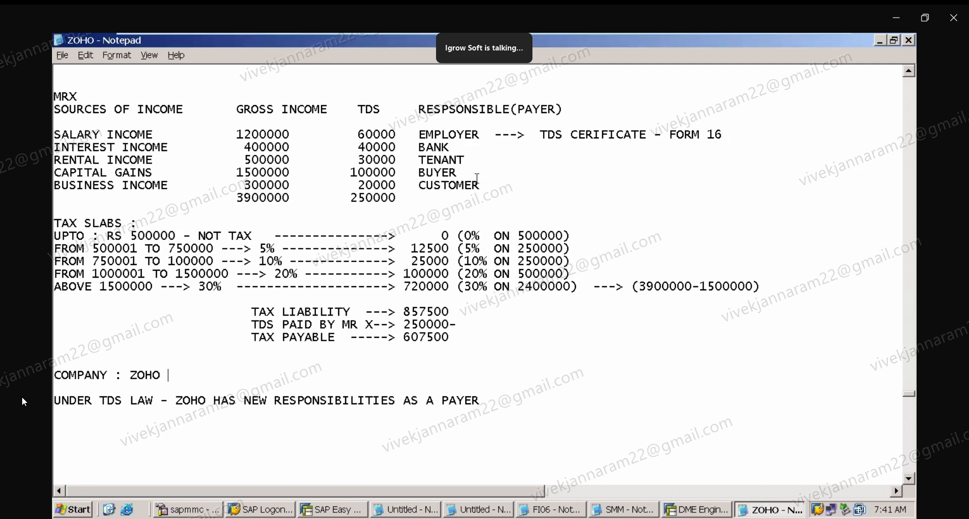
pyautogui.moveTo(420, 134); pyautogui.dragTo(481, 134)
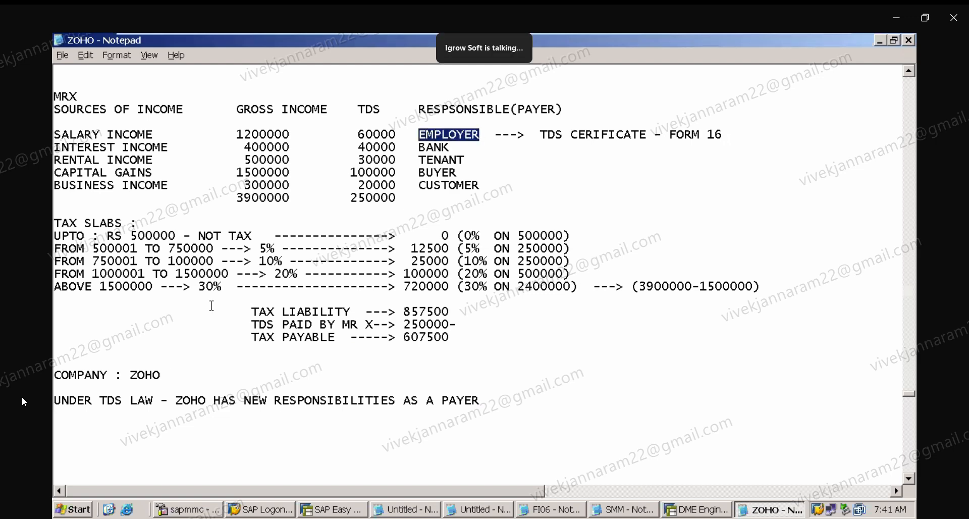
pyautogui.moveTo(129, 375); pyautogui.dragTo(165, 378)
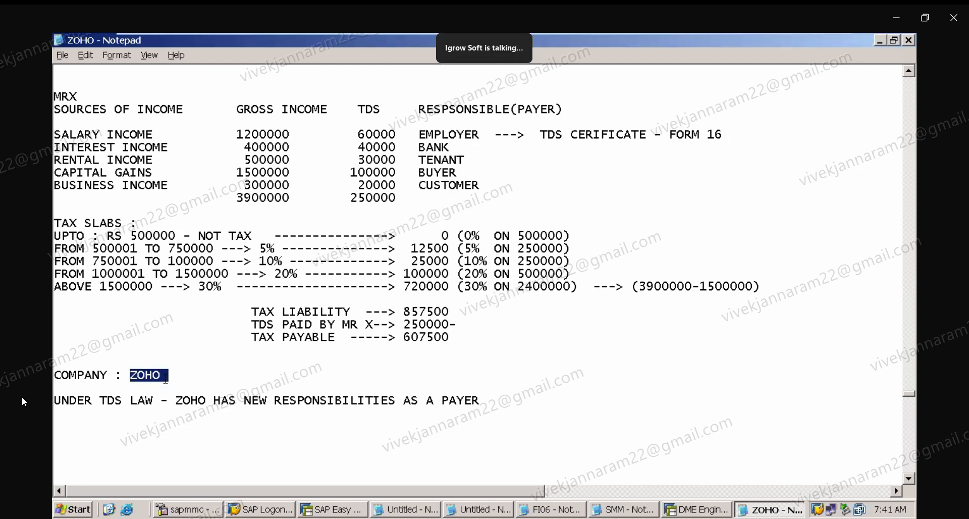
pyautogui.moveTo(420, 134); pyautogui.dragTo(477, 135)
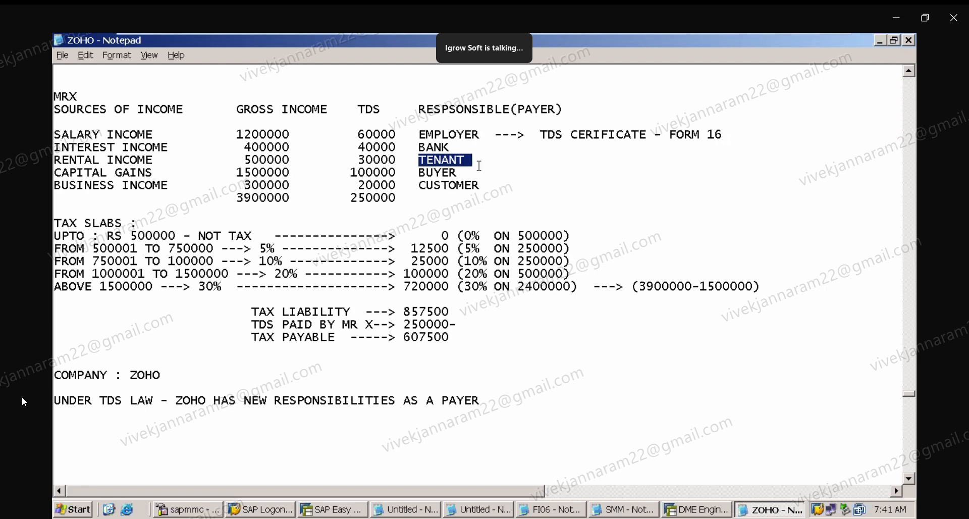
pyautogui.moveTo(418, 172); pyautogui.dragTo(463, 173)
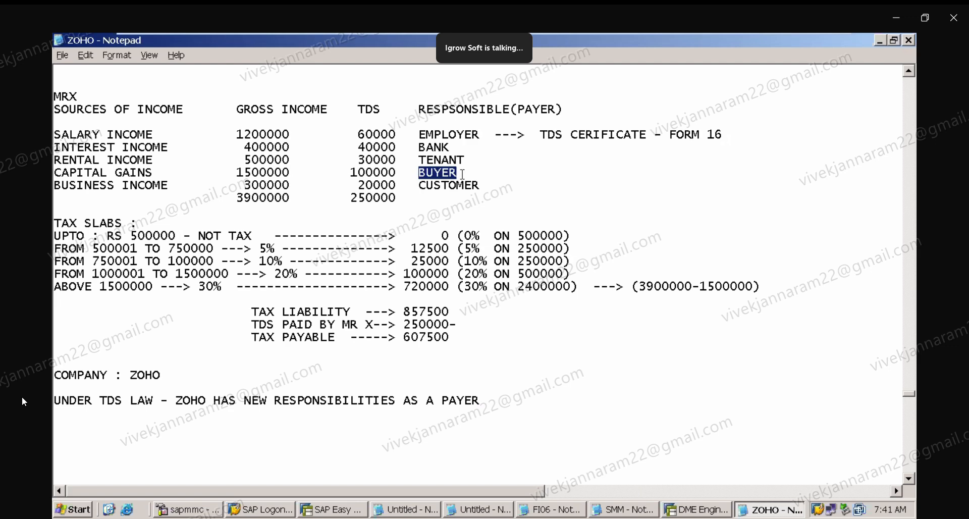
pyautogui.click(432, 186)
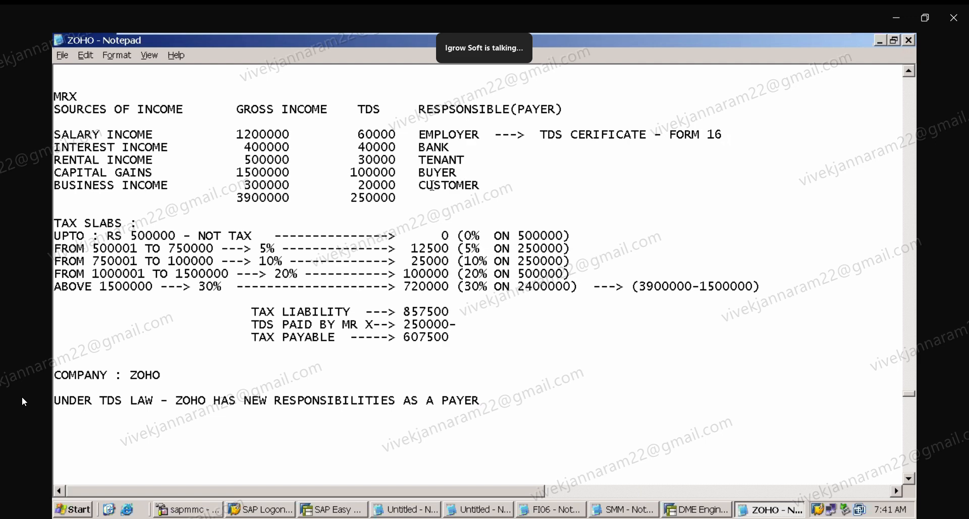
pyautogui.moveTo(419, 185); pyautogui.dragTo(484, 185)
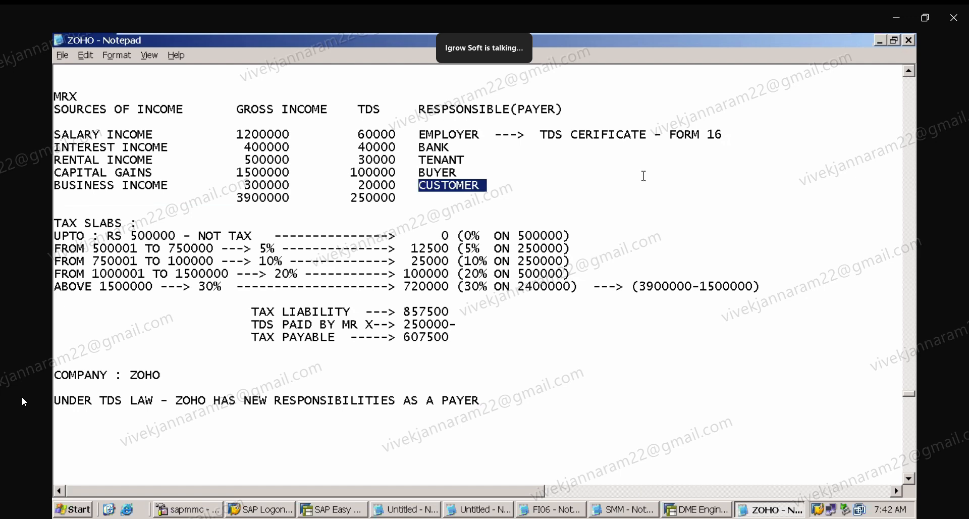
pyautogui.click(644, 176)
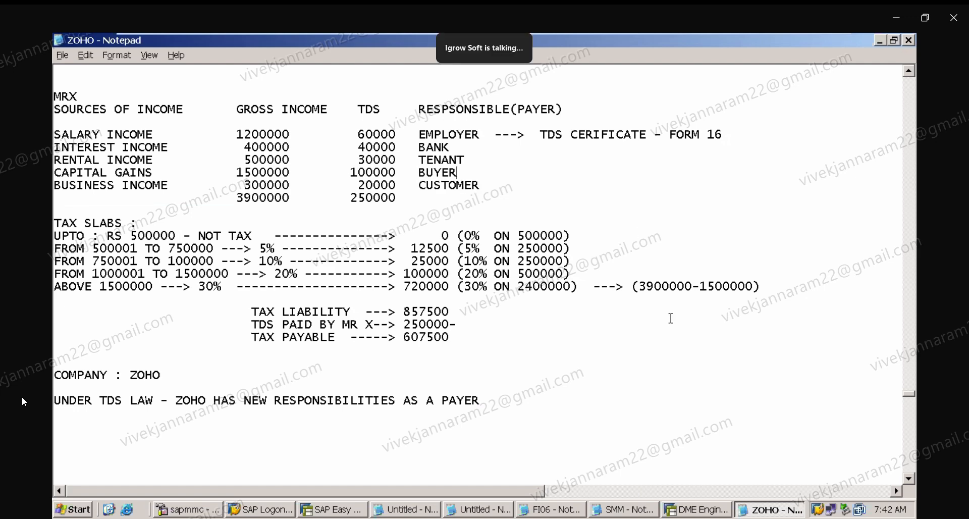
# Scroll through the TDS notes and back, then highlight 'TDS CERIFICATE - FORM 16' beside the employer.
pyautogui.click(910, 477)
pyautogui.scroll(-1, 911, 482)
pyautogui.scroll(-4, 910, 479)
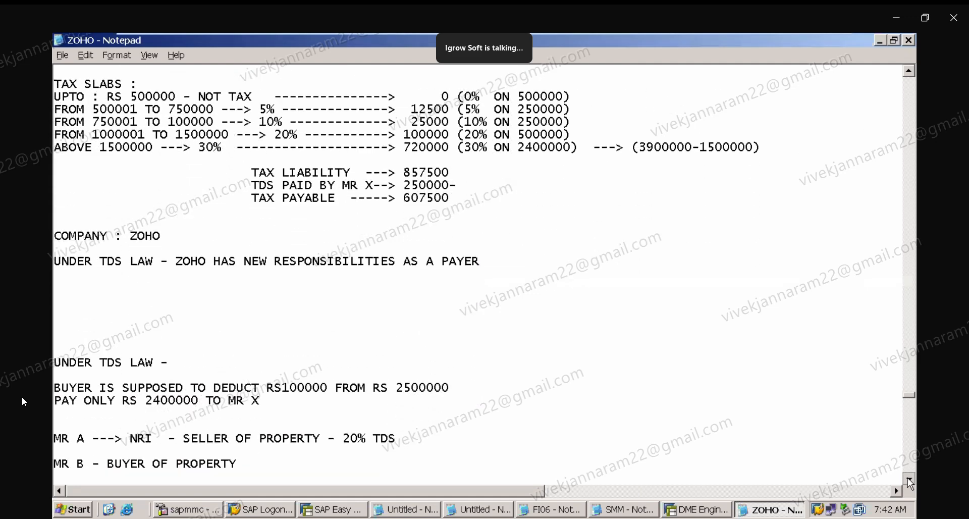
pyautogui.click(908, 479)
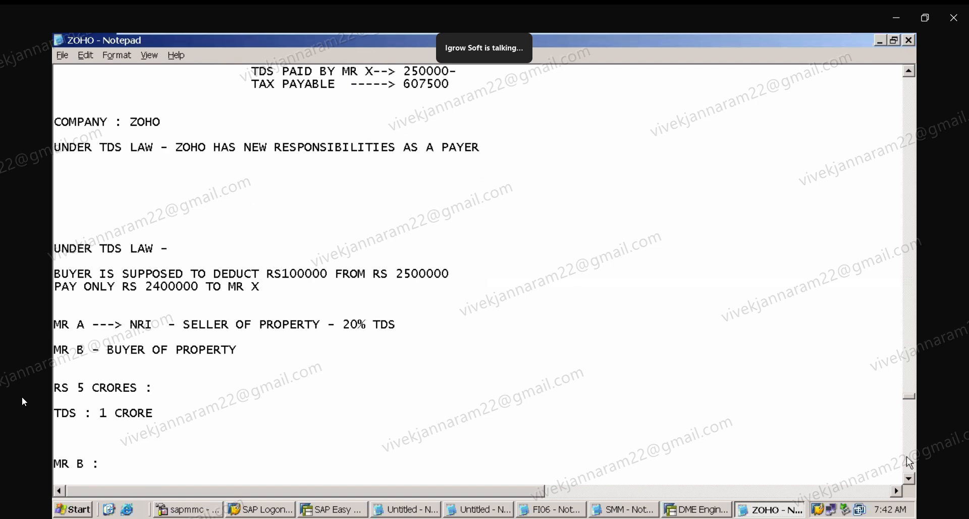
pyautogui.click(910, 73)
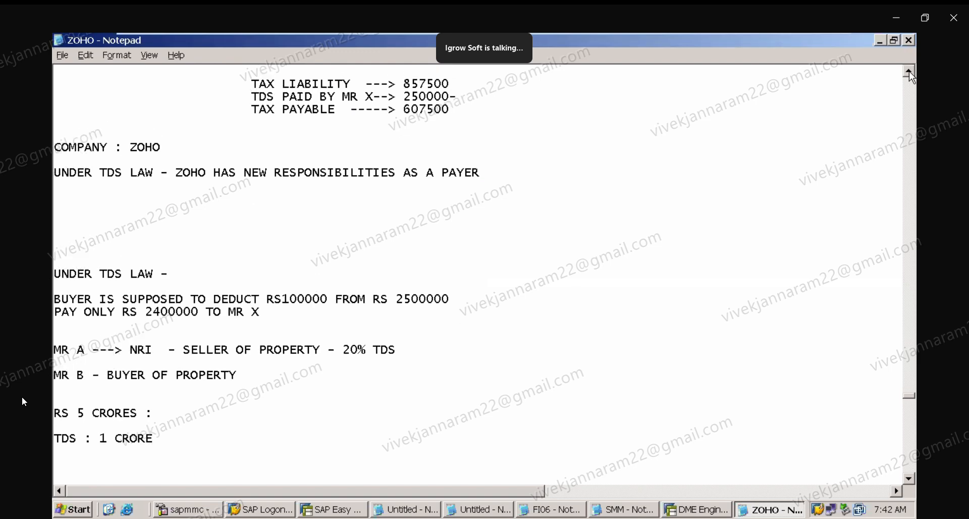
pyautogui.click(910, 73)
pyautogui.click(910, 73)
pyautogui.click(910, 73)
pyautogui.click(910, 73)
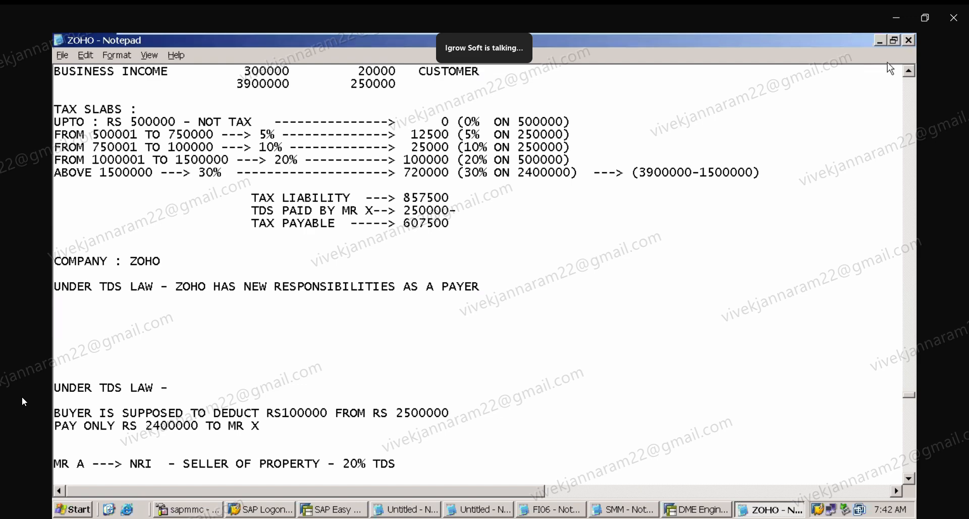
pyautogui.click(910, 73)
pyautogui.click(910, 74)
pyautogui.click(910, 73)
pyautogui.click(910, 73)
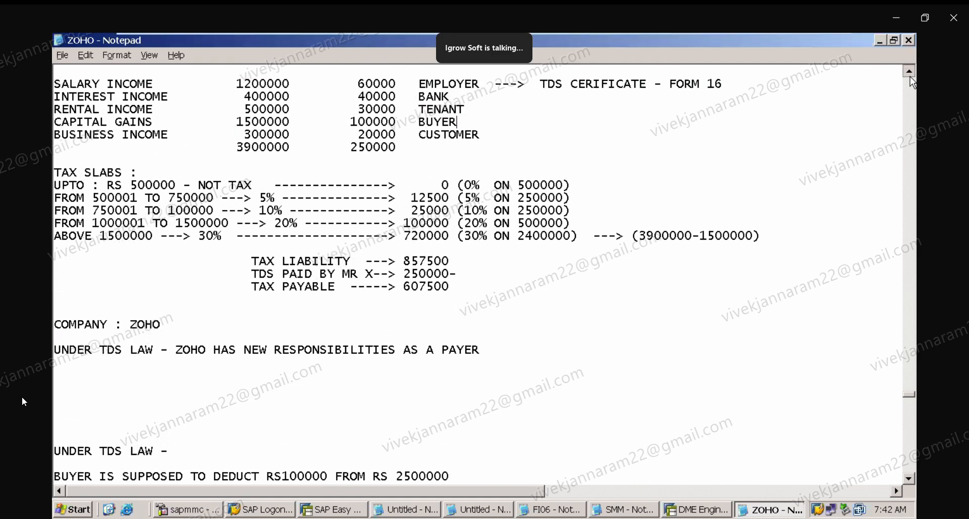
pyautogui.click(910, 73)
pyautogui.click(910, 73)
pyautogui.click(909, 74)
pyautogui.click(910, 73)
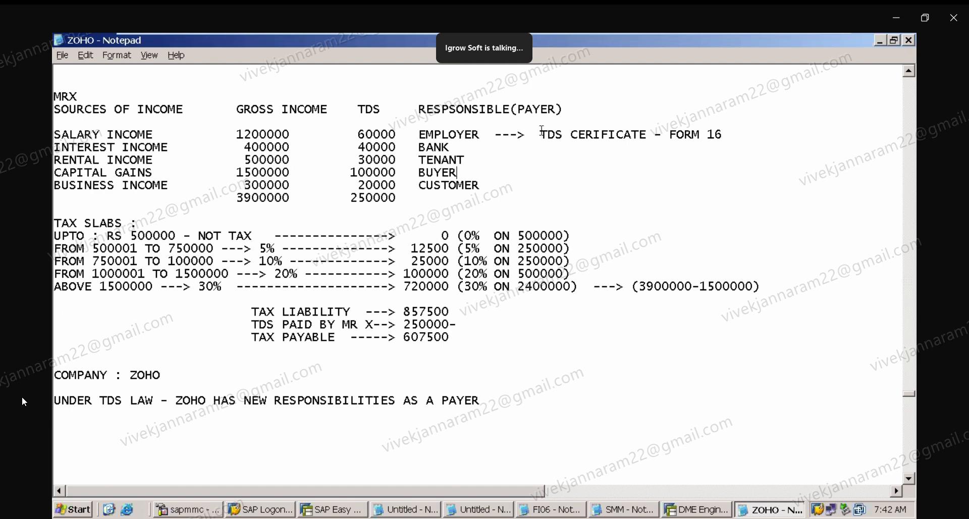
pyautogui.moveTo(544, 133); pyautogui.dragTo(723, 138)
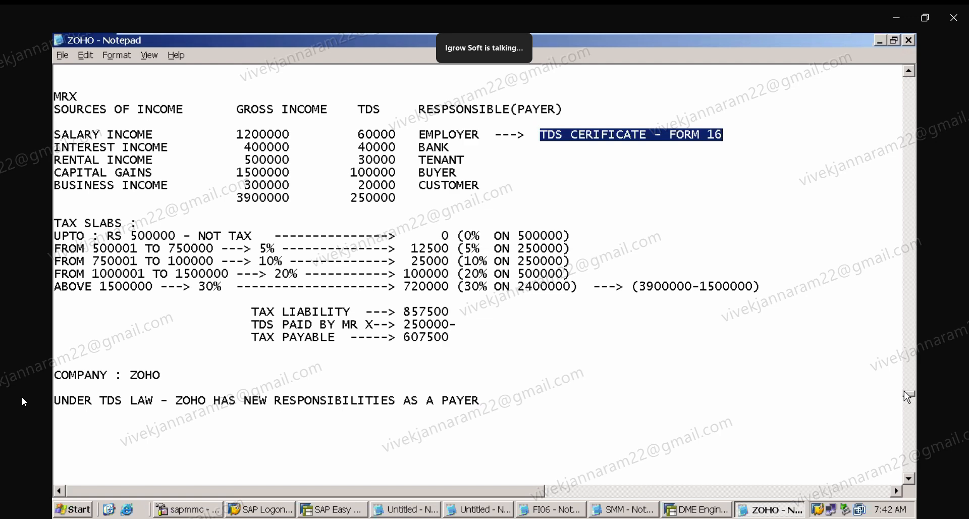
# Remove the blank lines beneath 'SAP - WITHHOLDING TAX' at the top of the notes.
pyautogui.scroll(15, 908, 396)
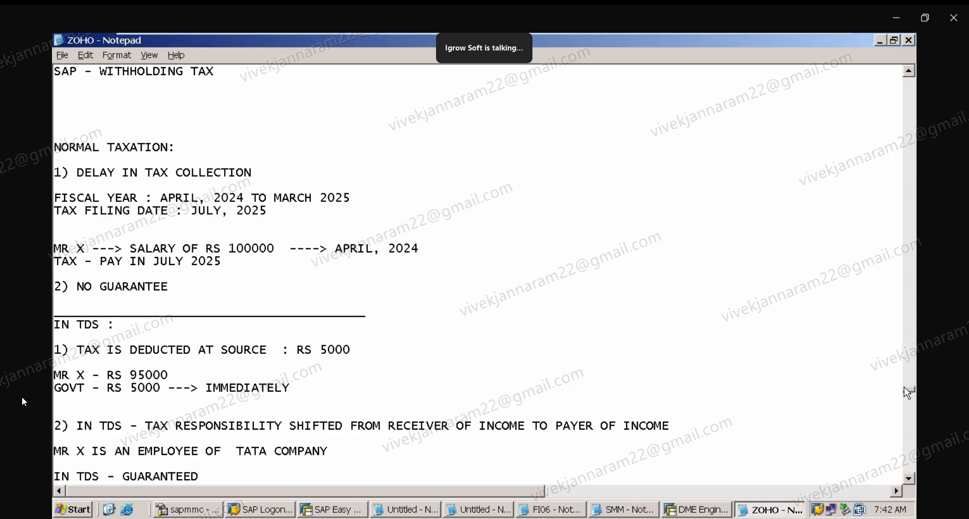
pyautogui.scroll(7, 909, 393)
pyautogui.scroll(-4, 908, 393)
pyautogui.scroll(-4, 909, 392)
pyautogui.doubleClick(908, 72)
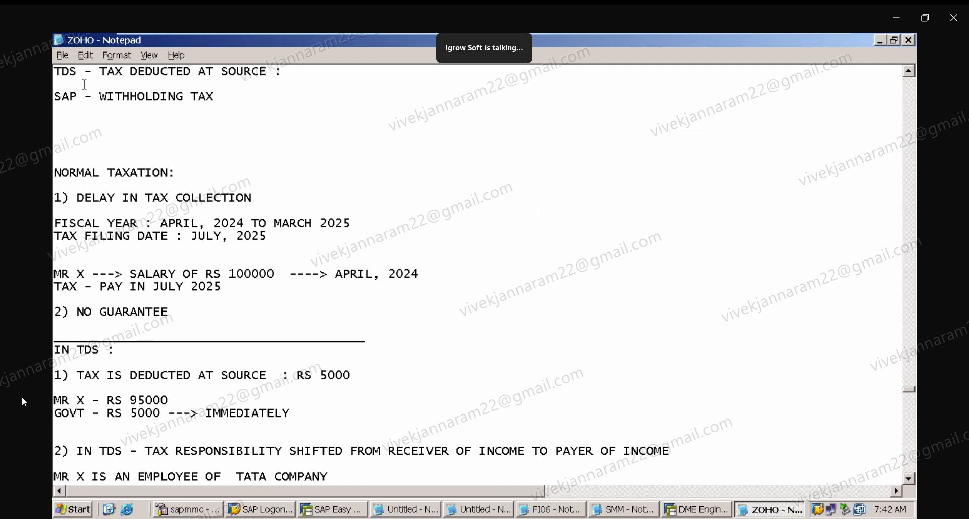
pyautogui.click(85, 84)
pyautogui.press('Delete')
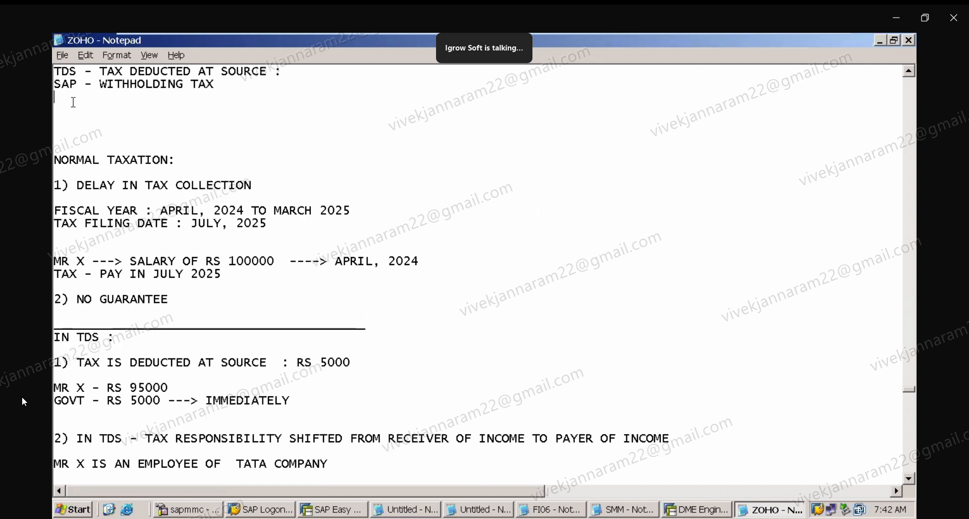
pyautogui.press('Delete')
pyautogui.press('Delete')
pyautogui.press('Delete')
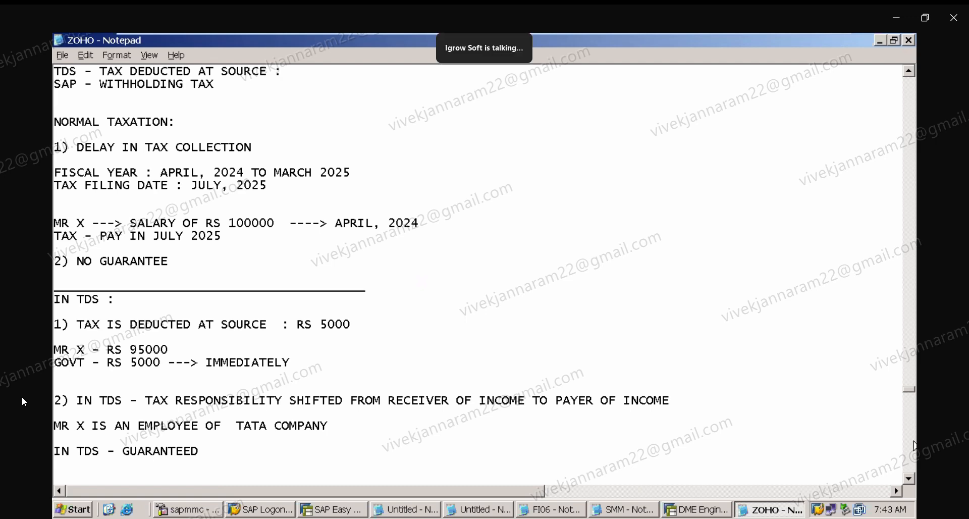
pyautogui.moveTo(910, 480); pyautogui.dragTo(912, 486)
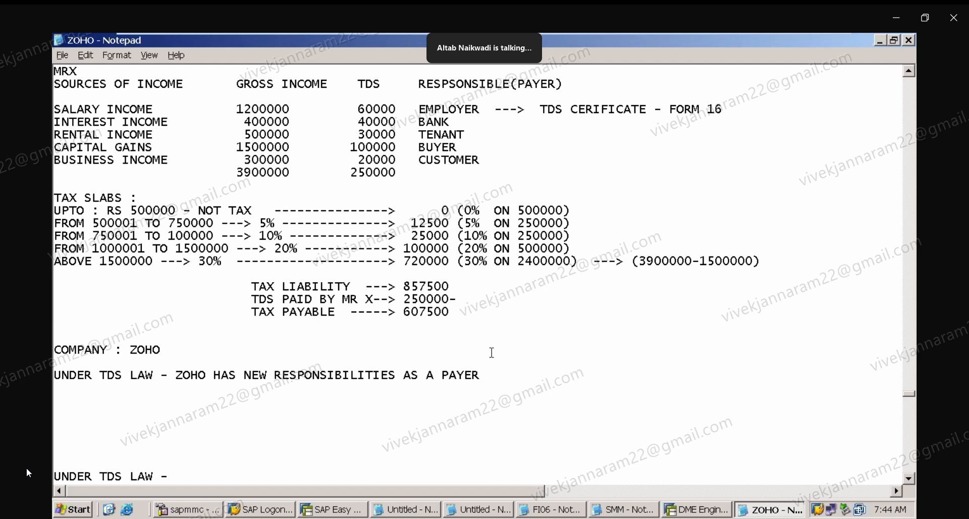
# Switch to the SAP session, open transaction SE16N and query table BSEG for company code ZOHO.
pyautogui.moveTo(777, 33)
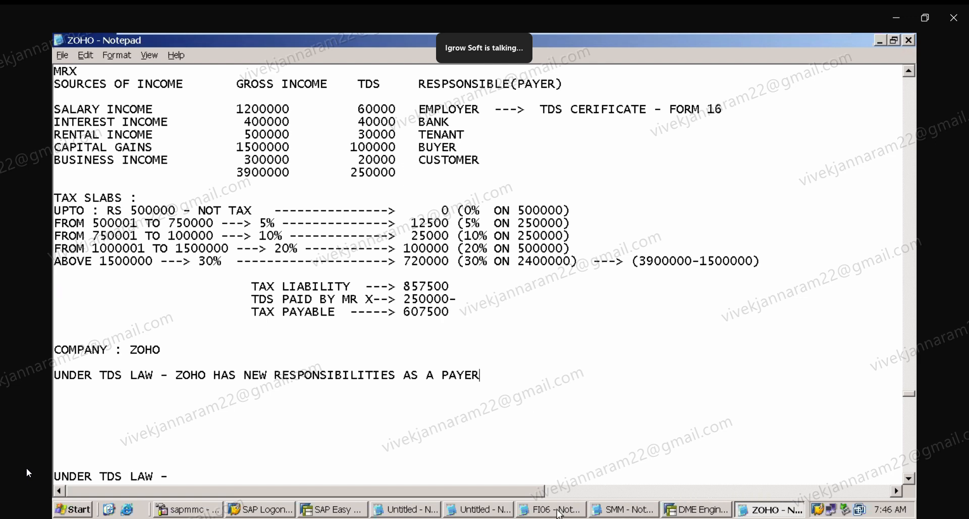
pyautogui.click(361, 509)
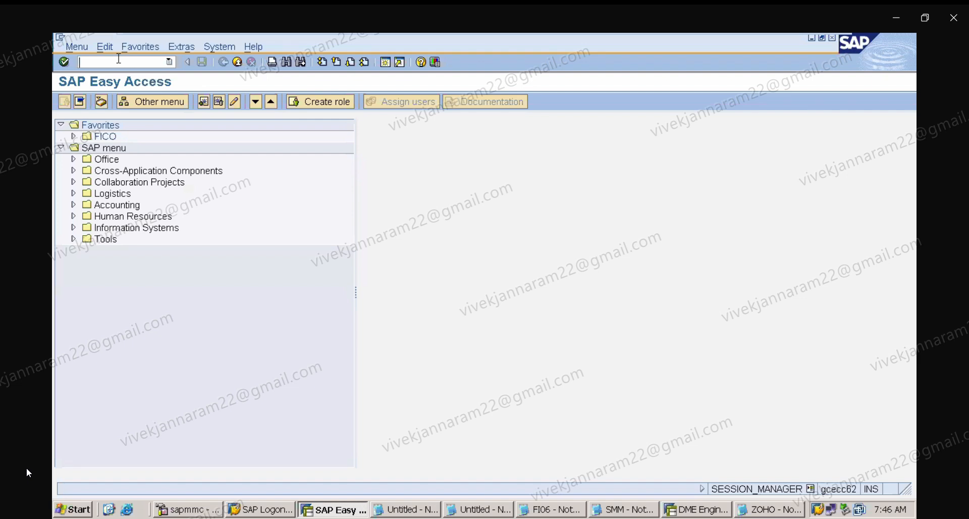
pyautogui.write('/N')
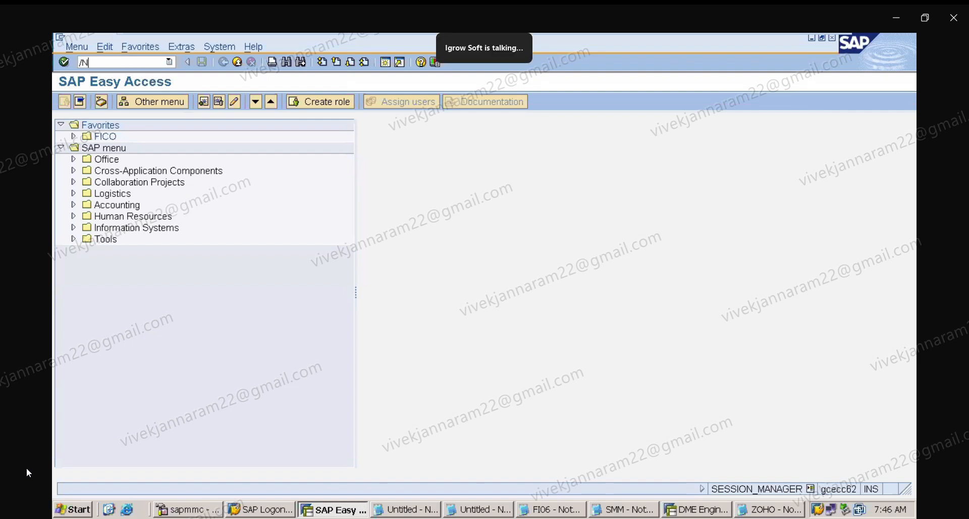
pyautogui.write('SE16N')
pyautogui.press('Return')
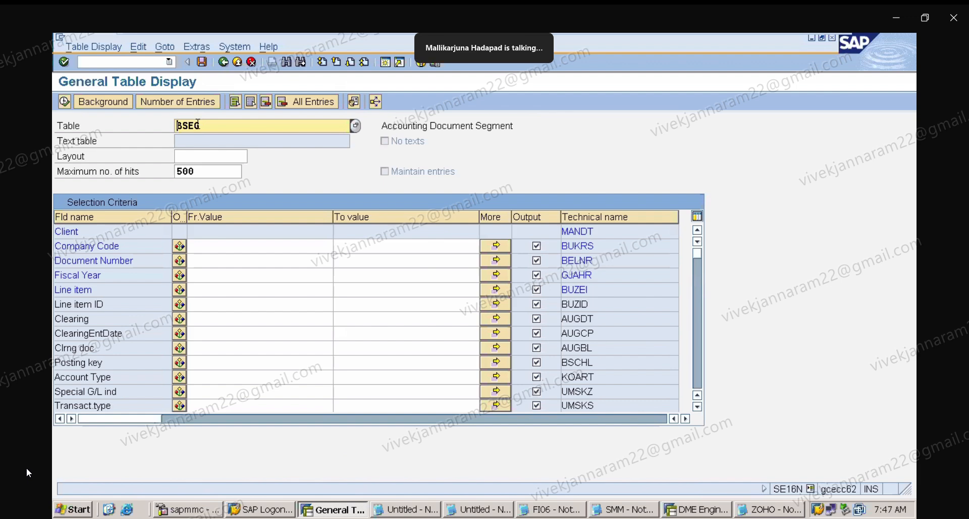
pyautogui.click(221, 244)
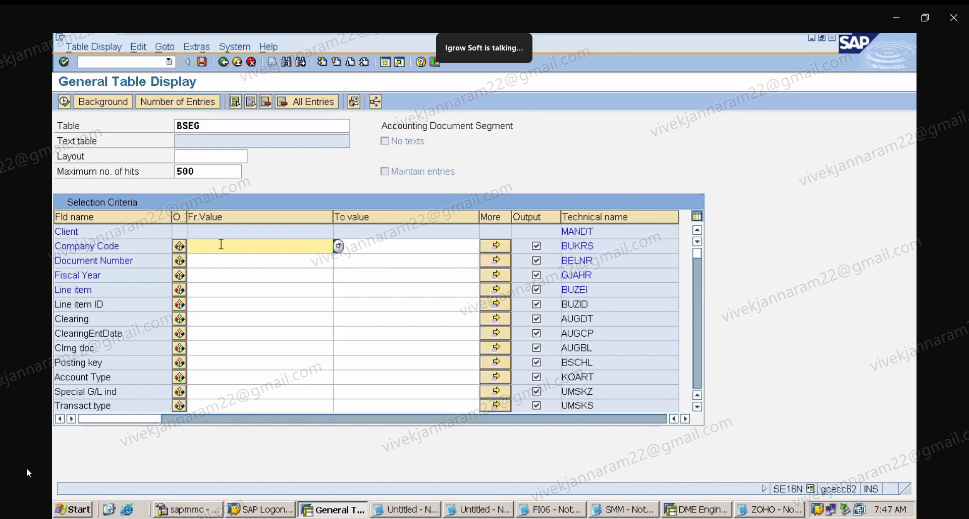
pyautogui.write('ZOHO')
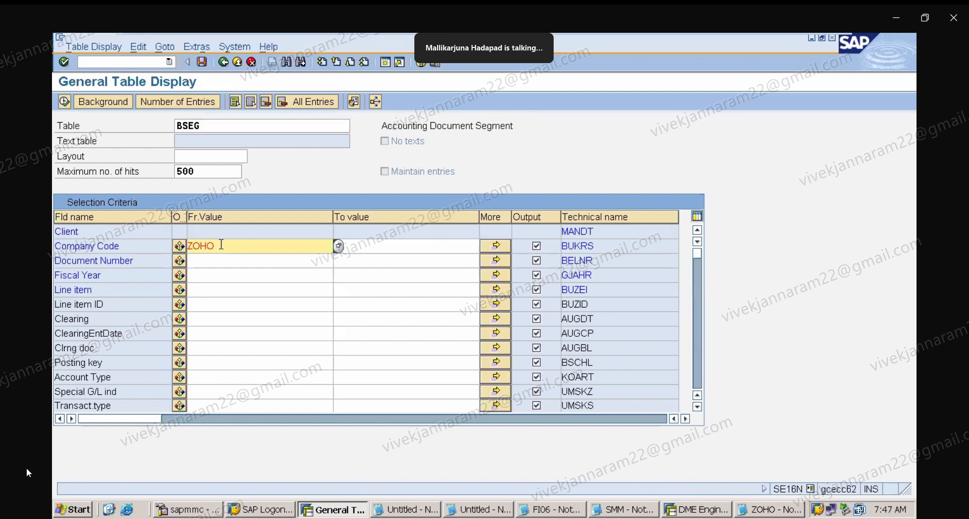
pyautogui.click(62, 102)
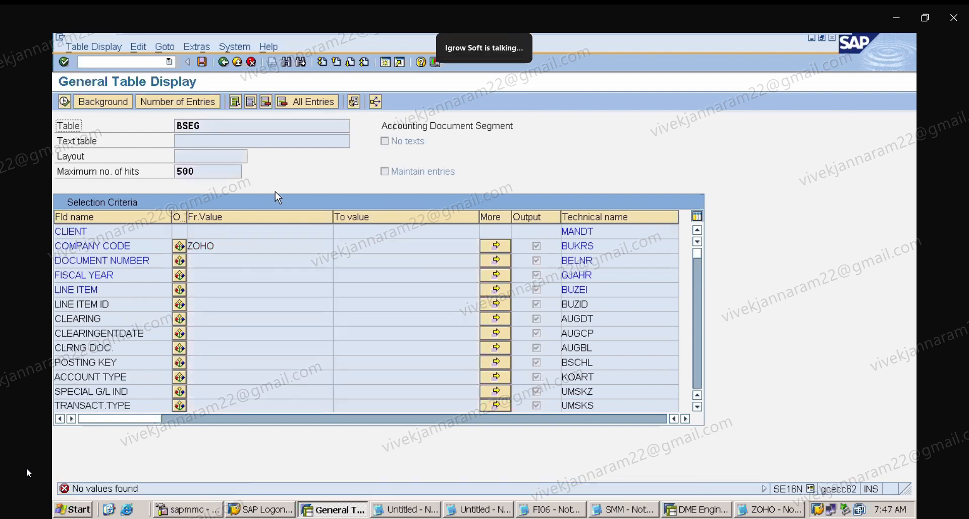
pyautogui.press('Return')
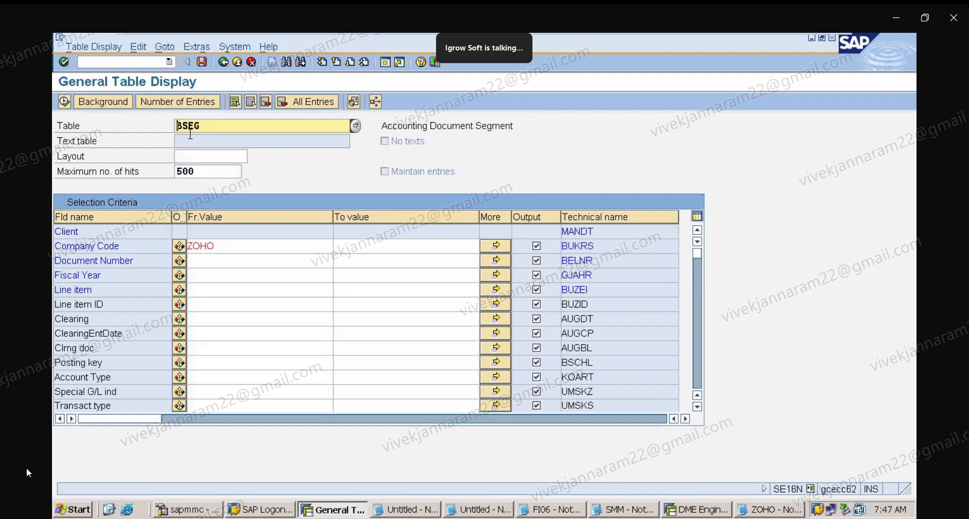
# Restart SE16N and display the BSEG line items for company code ZAPL.
pyautogui.click(169, 62)
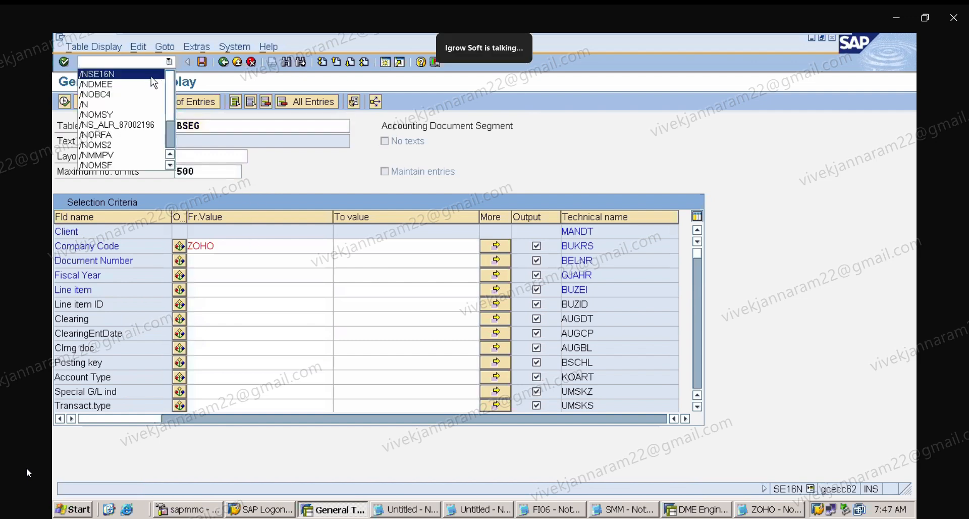
pyautogui.click(150, 76)
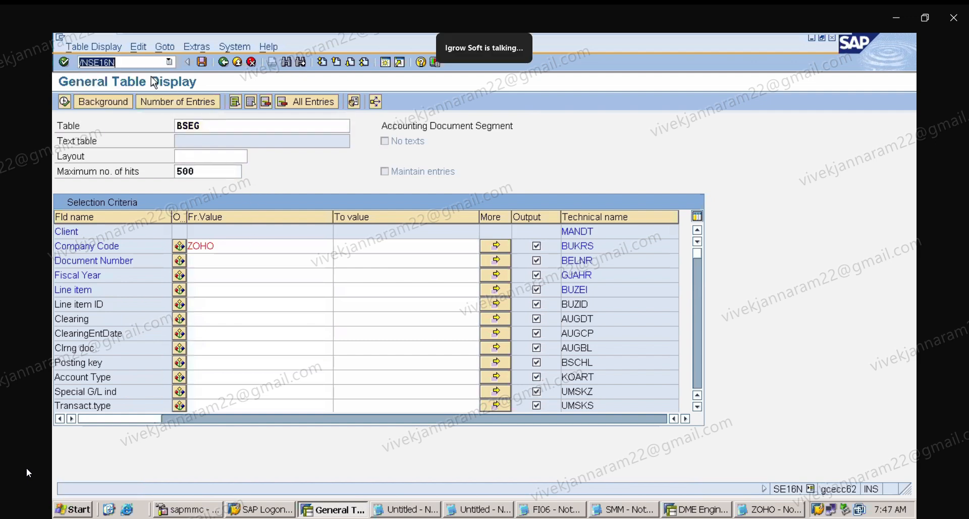
pyautogui.click(234, 246)
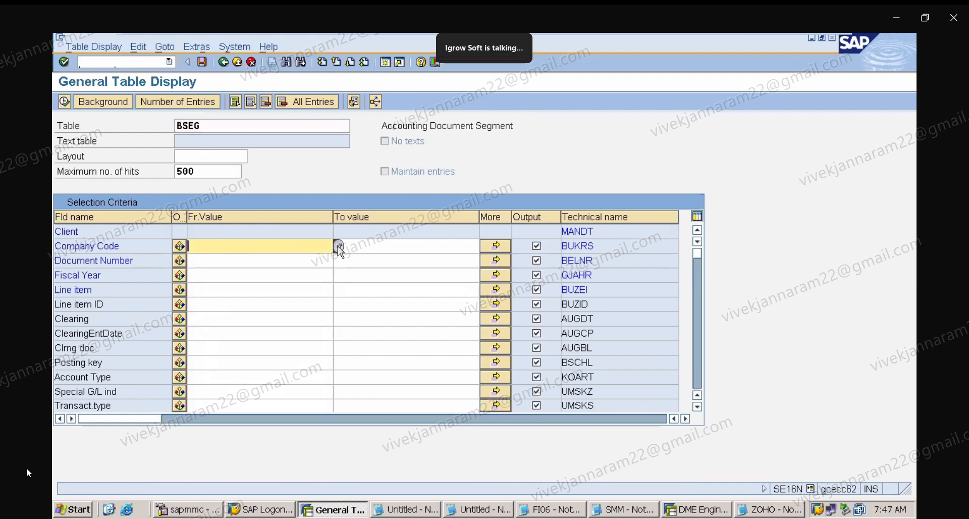
pyautogui.click(337, 247)
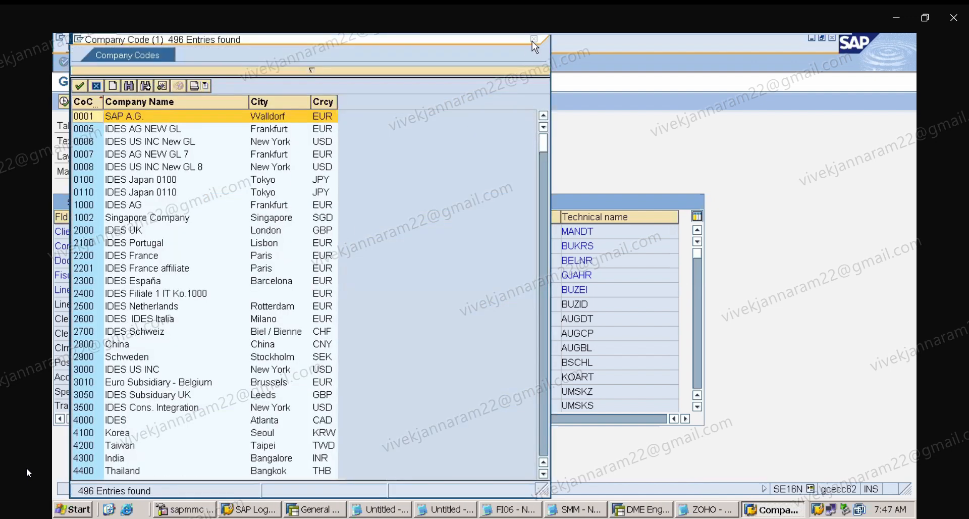
pyautogui.click(532, 39)
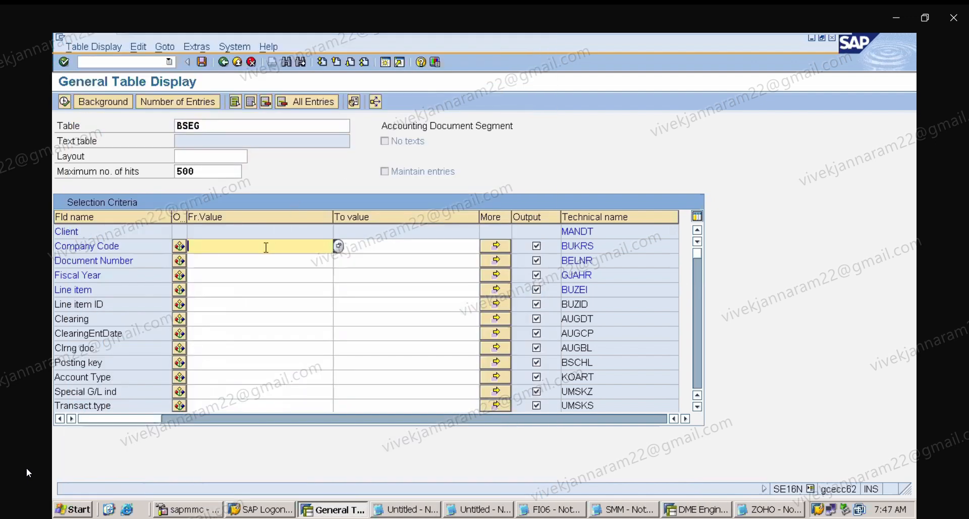
pyautogui.write('ZAPL')
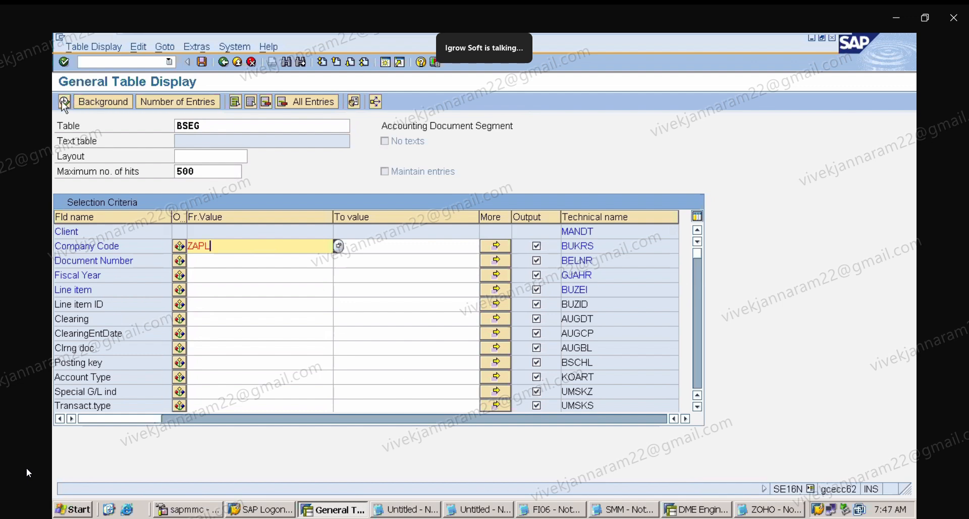
pyautogui.click(65, 101)
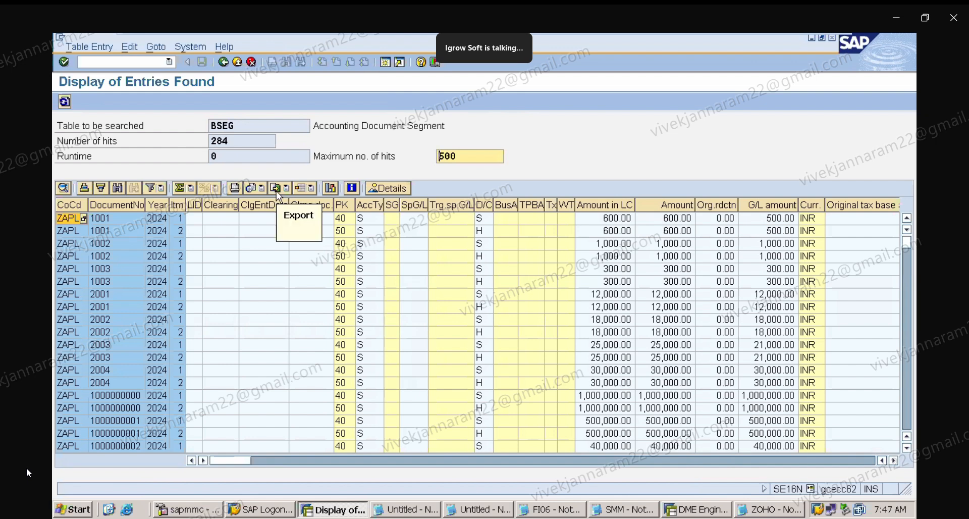
# Reset the table display and return to the SAP Easy Access menu.
pyautogui.click(171, 62)
pyautogui.click(151, 73)
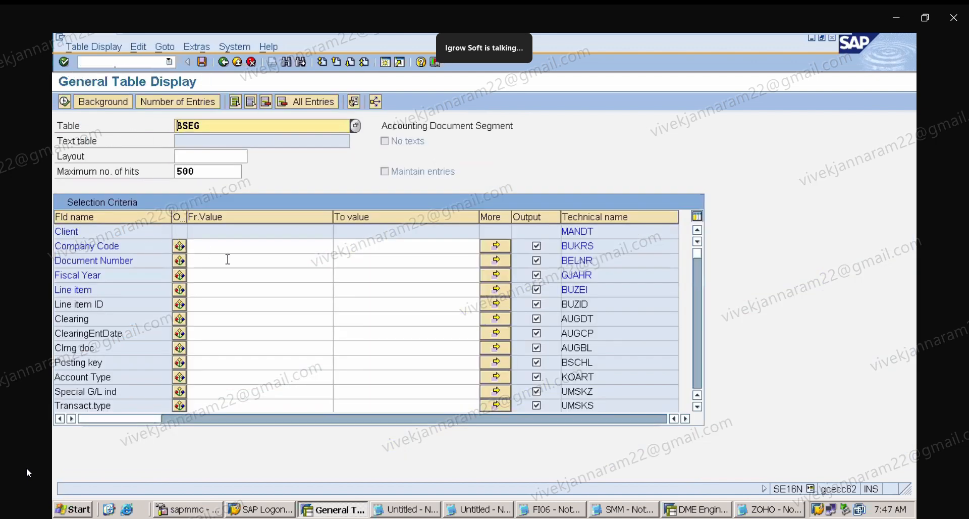
pyautogui.click(229, 261)
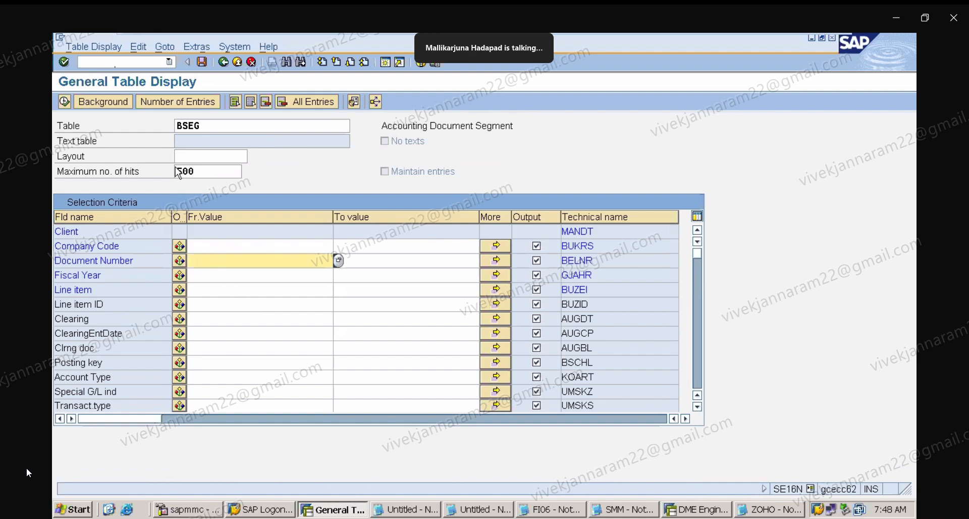
pyautogui.click(131, 63)
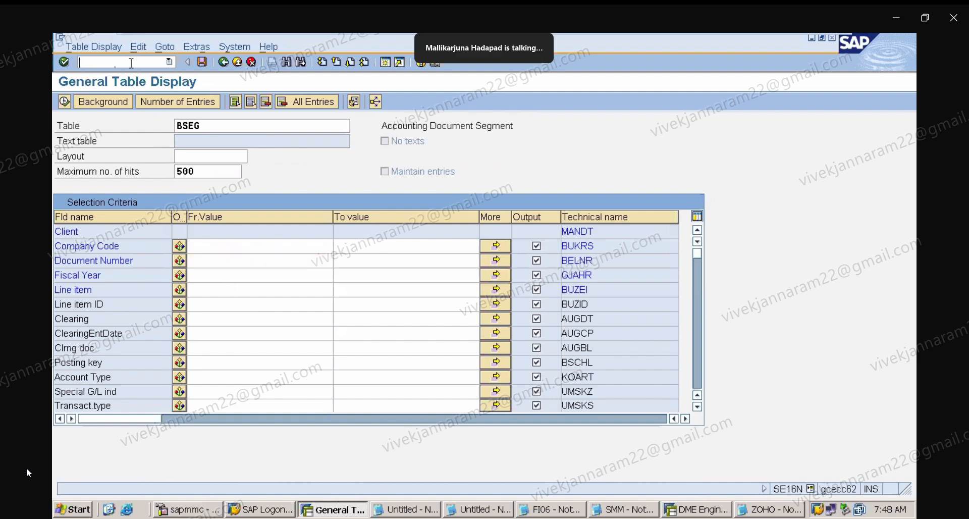
pyautogui.write('/n')
pyautogui.press('Return')
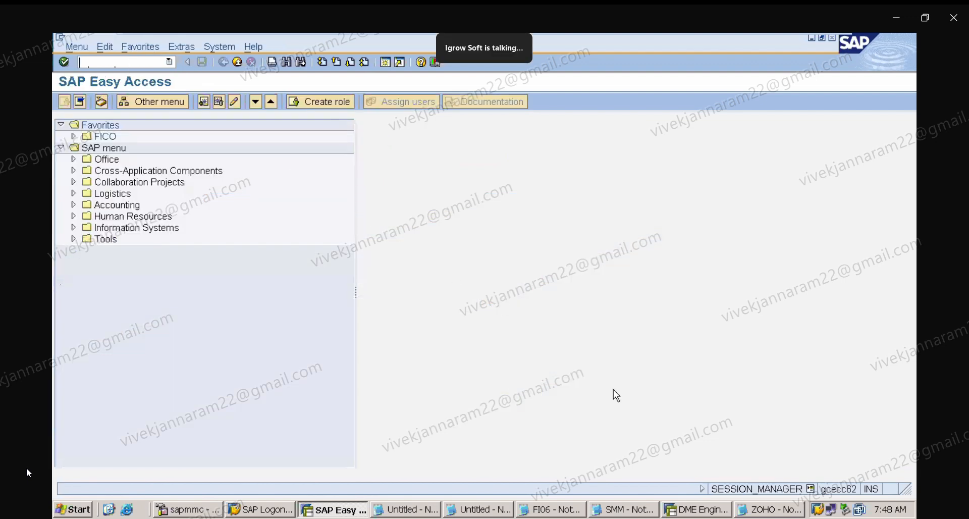
# Switch to the ZOHO notes and add the heading 'WITHHOLDING TAX CONFIGURATION' below the existing notes.
pyautogui.click(766, 509)
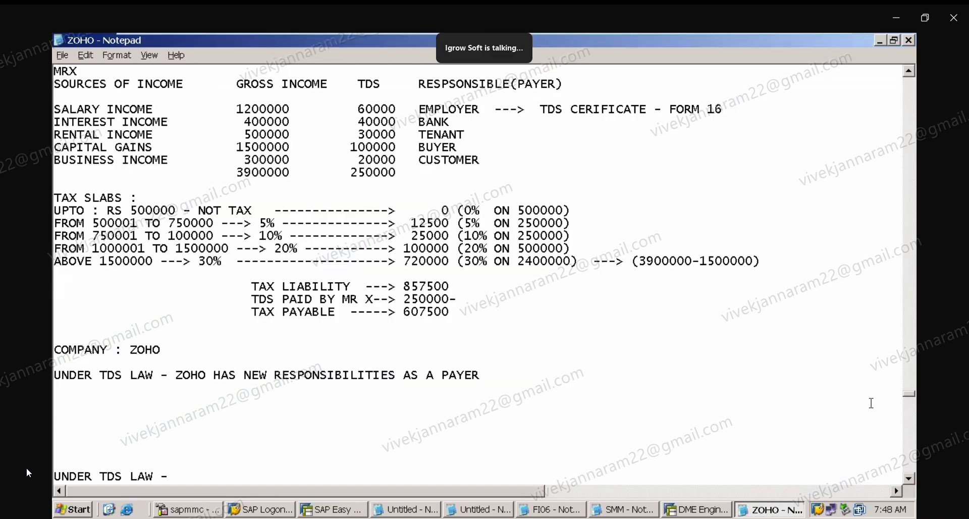
pyautogui.click(908, 478)
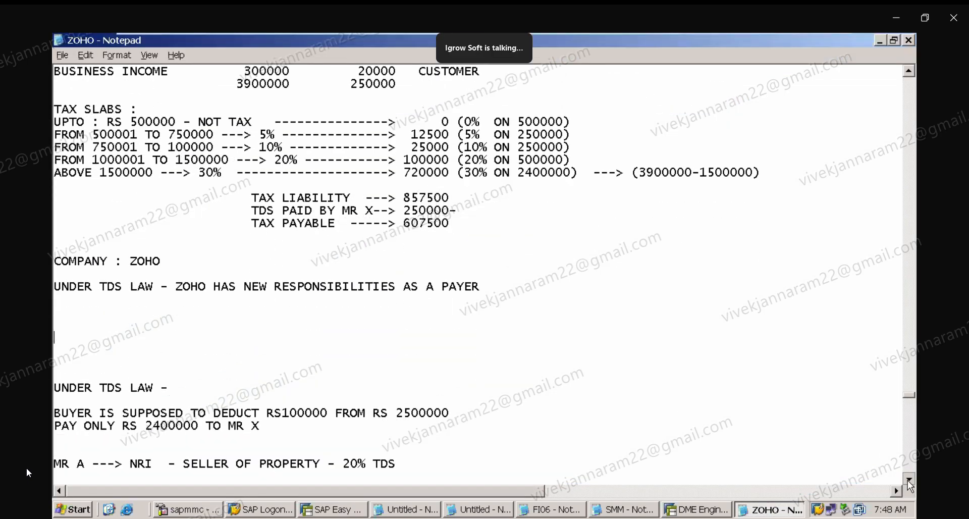
pyautogui.click(908, 479)
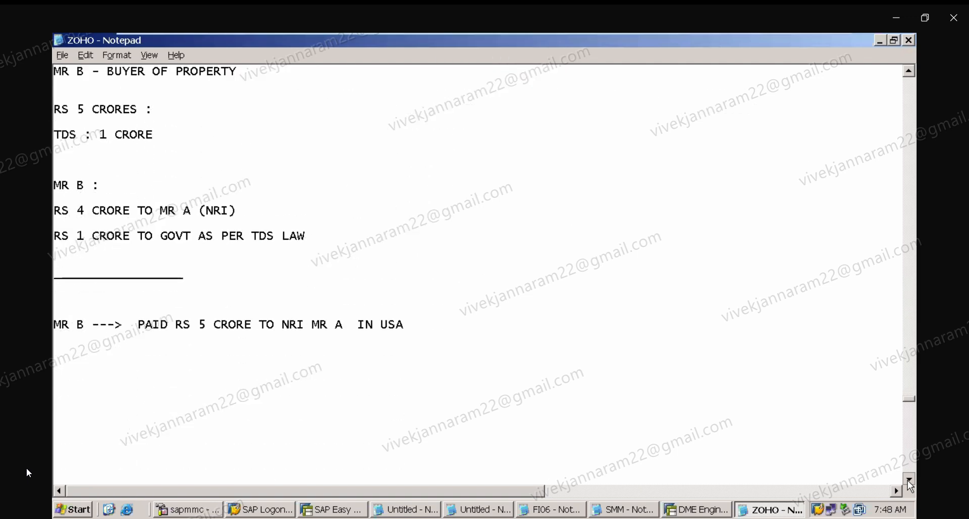
pyautogui.click(909, 479)
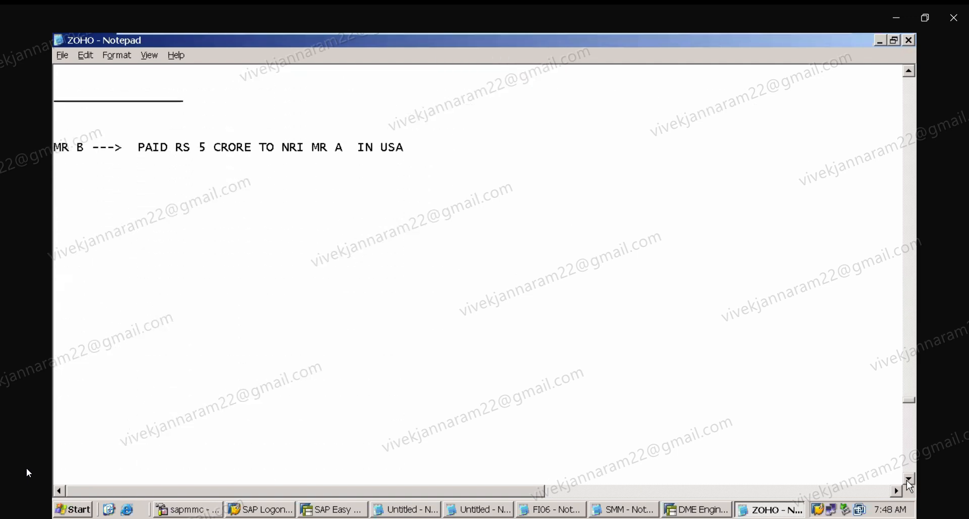
pyautogui.click(907, 480)
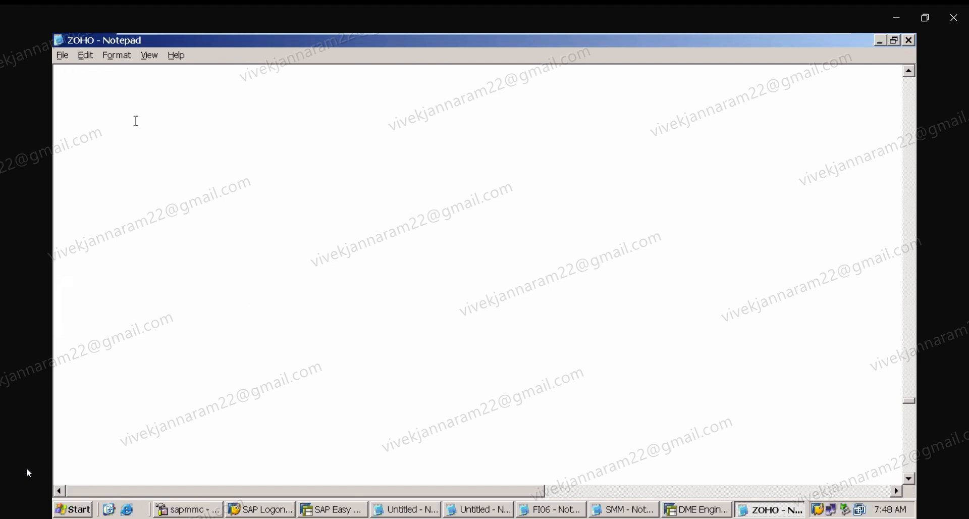
pyautogui.click(118, 116)
pyautogui.write('W')
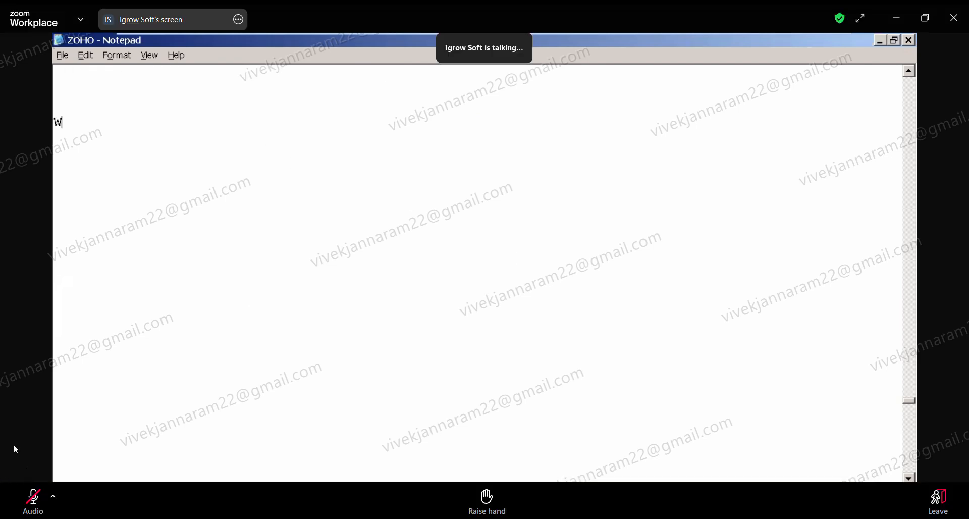
pyautogui.write('ITHHOLDING TA')
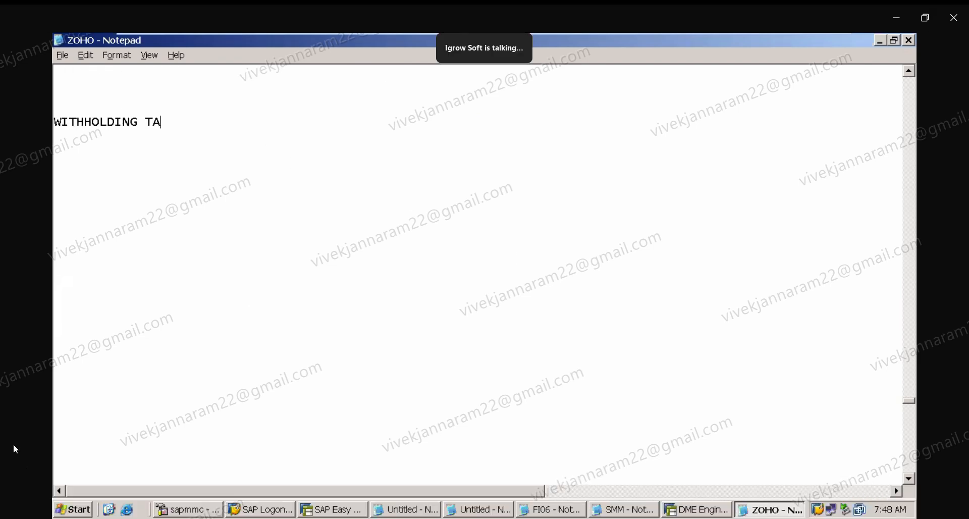
pyautogui.write('X CONFIUGRATIO')
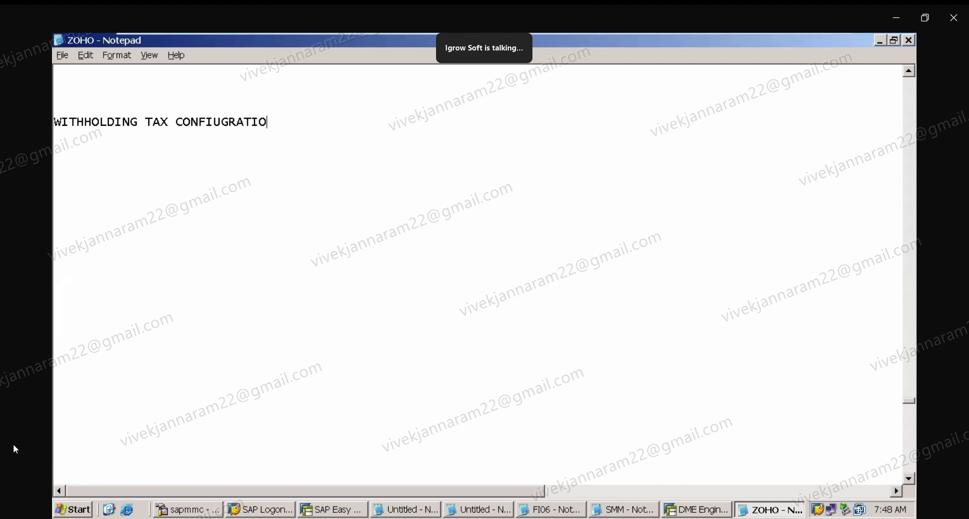
pyautogui.press('BackSpace')
pyautogui.press('BackSpace')
pyautogui.press('BackSpace')
pyautogui.press('BackSpace')
pyautogui.press('BackSpace')
pyautogui.press('BackSpace')
pyautogui.press('BackSpace')
pyautogui.write('GURAITON')
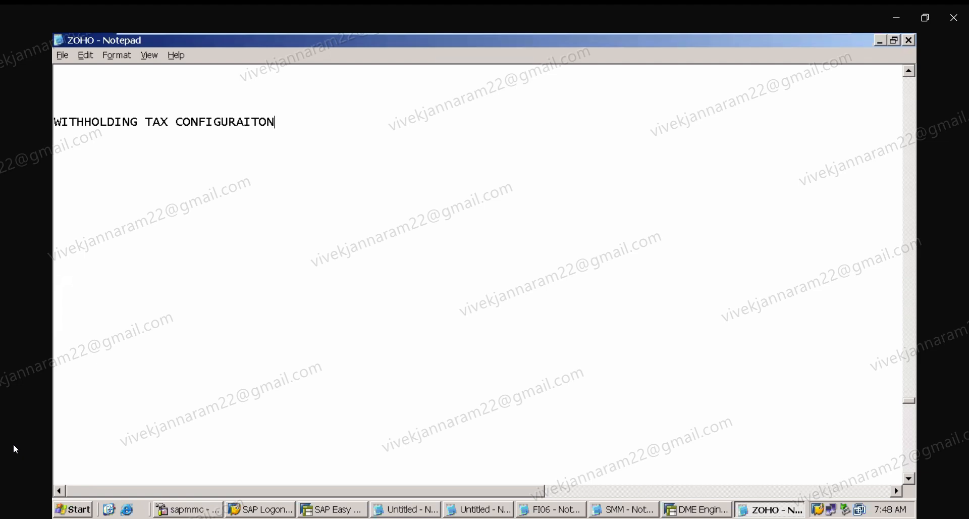
pyautogui.press('BackSpace')
pyautogui.press('BackSpace')
pyautogui.press('BackSpace')
pyautogui.press('BackSpace')
pyautogui.write('TION')
pyautogui.click(64, 93)
pyautogui.press('Delete')
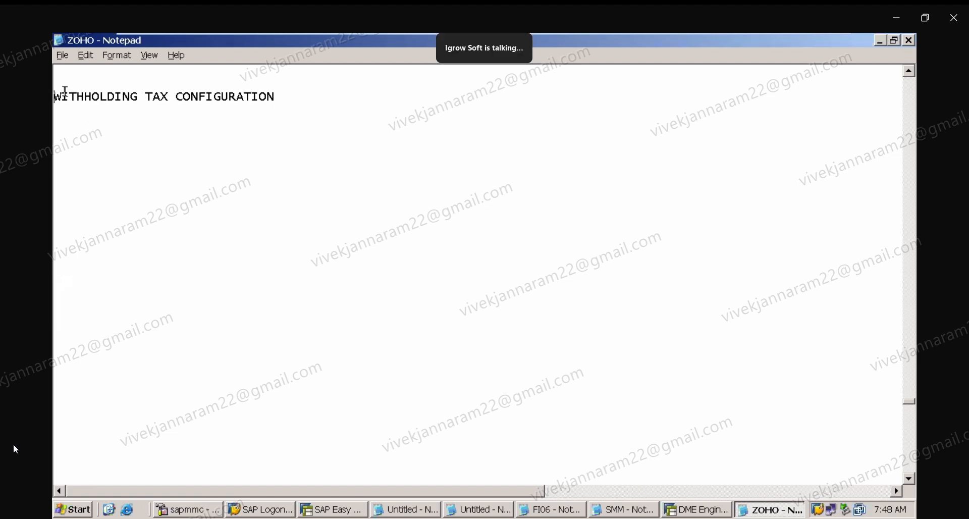
# Add the line '1) DEFINE WITHHOLDING TAX COUNTRY :' beneath the withholding tax heading.
pyautogui.click(74, 131)
pyautogui.write('1) DEFINE WITHH')
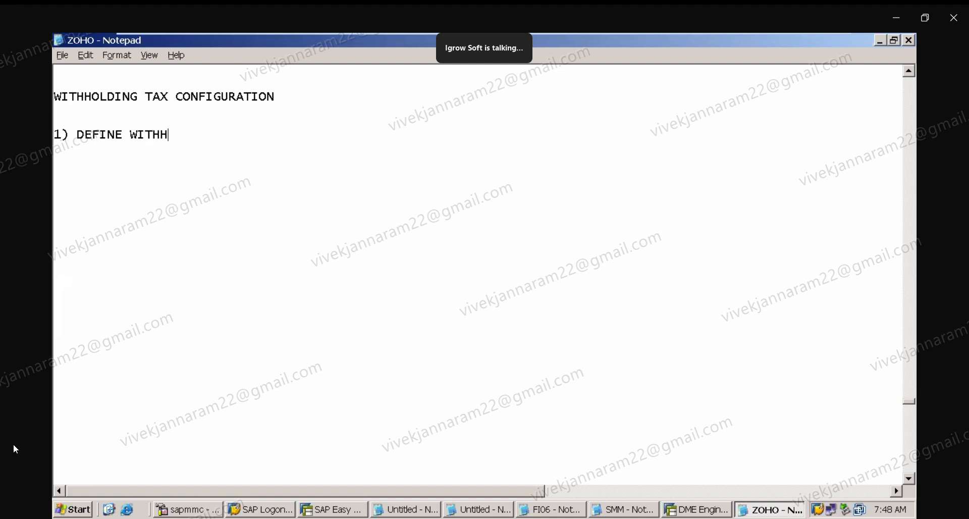
pyautogui.write('OLDING TAX  :')
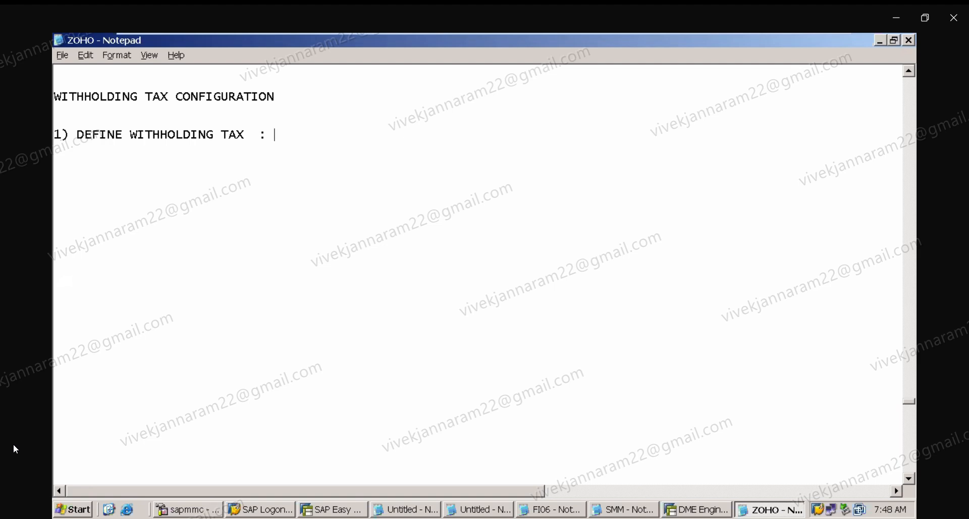
pyautogui.press('BackSpace')
pyautogui.press('BackSpace')
pyautogui.write('COUTNRY')
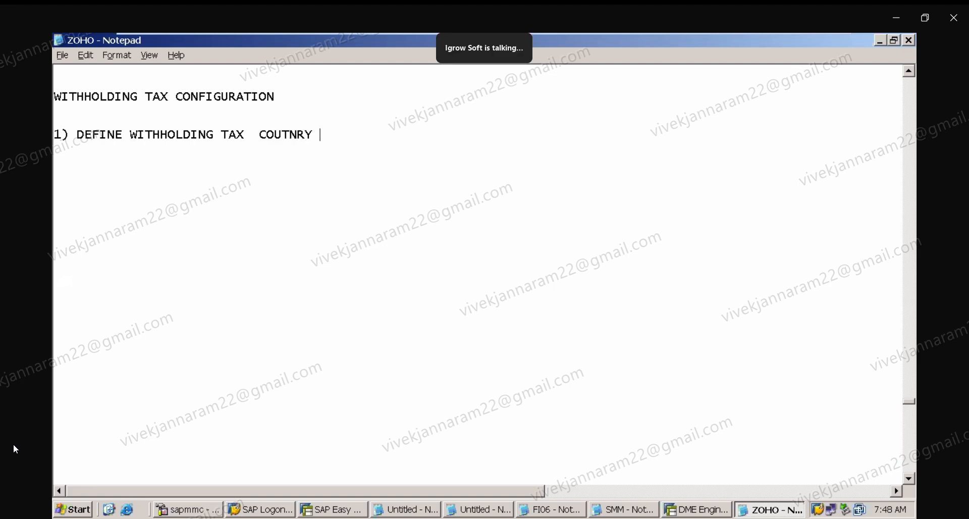
pyautogui.press('BackSpace')
pyautogui.press('BackSpace')
pyautogui.press('BackSpace')
pyautogui.press('BackSpace')
pyautogui.press('BackSpace')
pyautogui.write('NTRY')
pyautogui.click(254, 139)
pyautogui.press('Delete')
# Open transaction SPRO in the SAP session and switch back to the ZOHO notes.
pyautogui.click(697, 509)
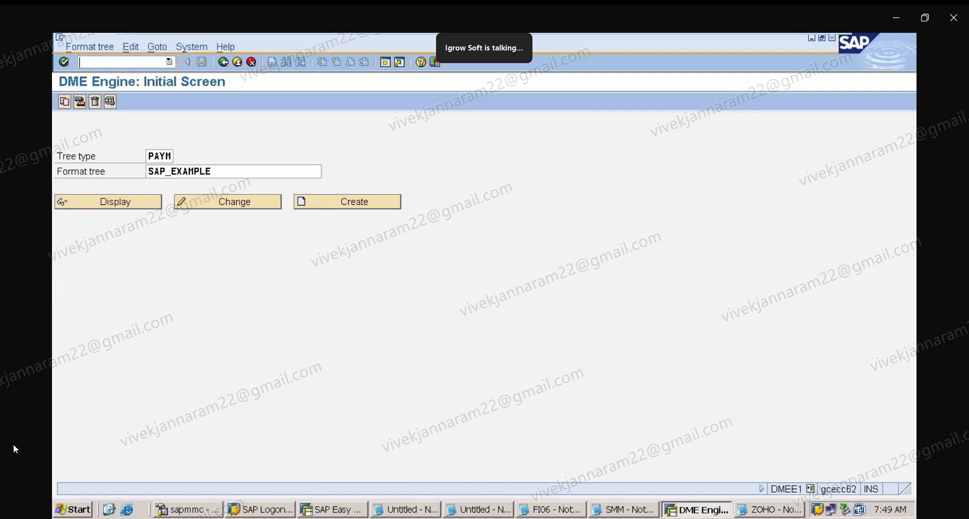
pyautogui.write('/NSPRO')
pyautogui.press('Return')
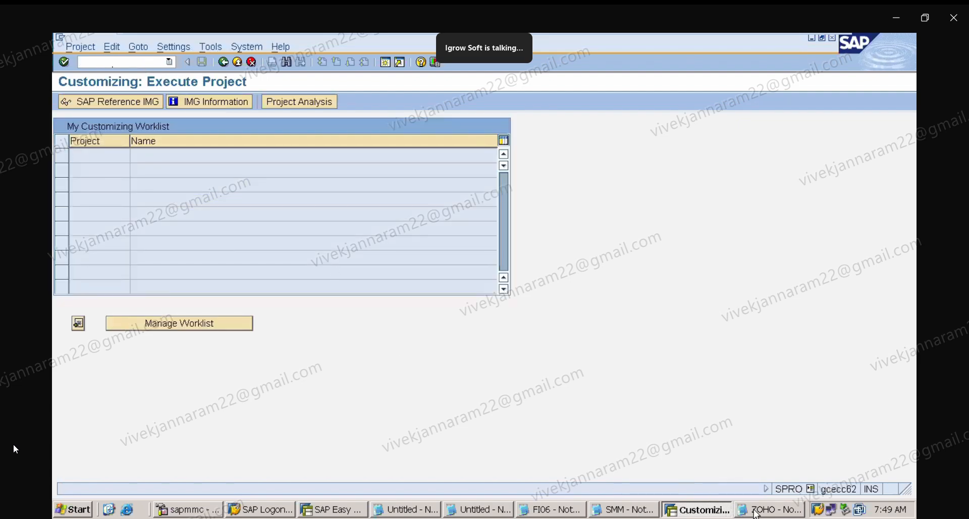
pyautogui.click(759, 511)
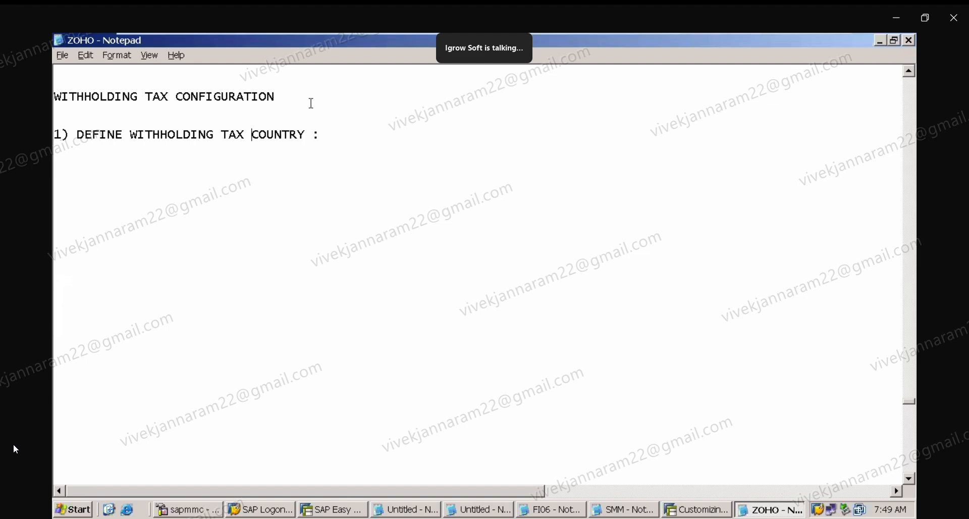
# Append ': 32 STEPS' to the WITHHOLDING TAX CONFIGURATION heading in the notes.
pyautogui.click(310, 107)
pyautogui.click(323, 99)
pyautogui.write(': 32 STEPS')
# Open Check Withholding Tax Countries under Extended Withholding Tax basic settings in the SAP Reference IMG.
pyautogui.moveTo(625, 40)
pyautogui.click(697, 509)
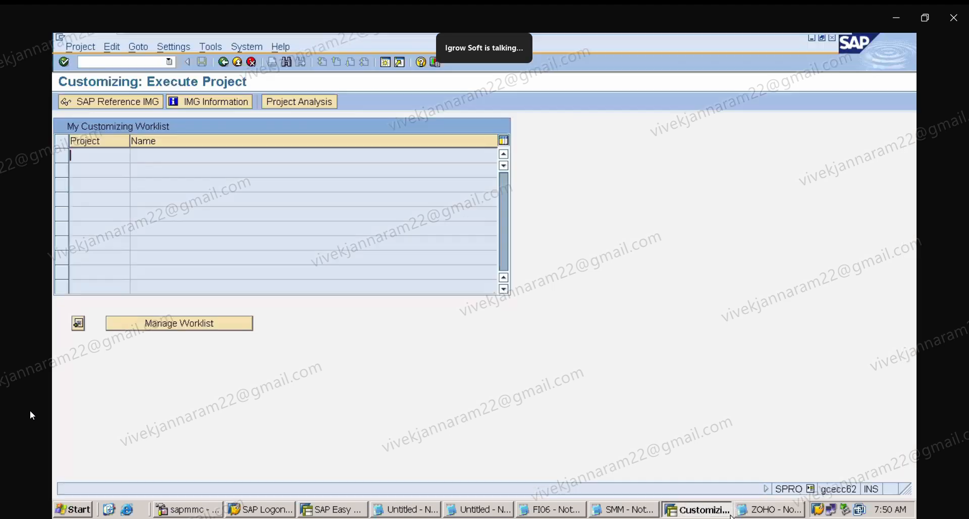
pyautogui.click(129, 103)
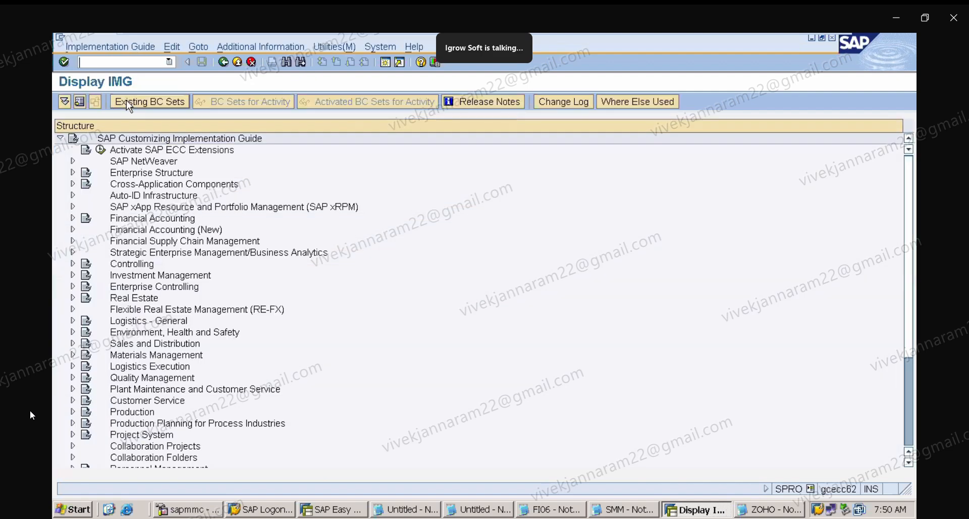
pyautogui.click(73, 218)
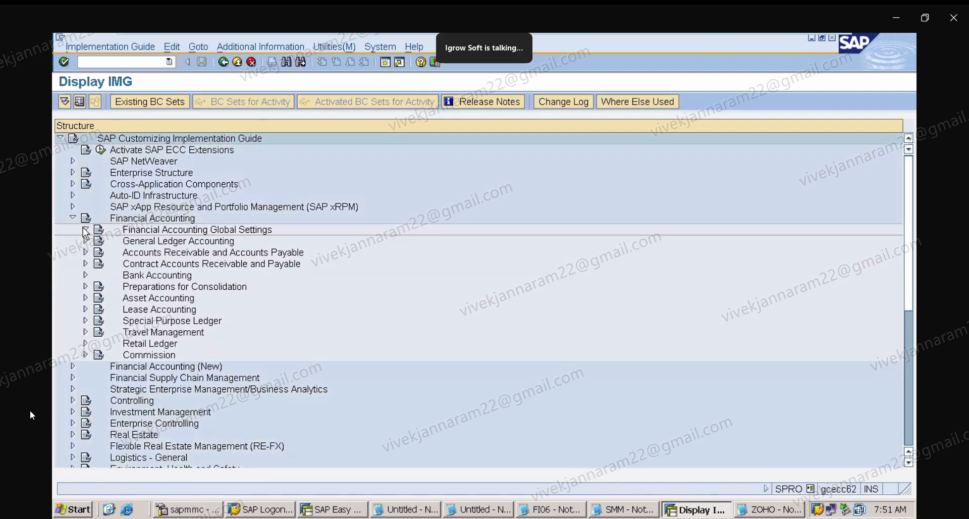
pyautogui.click(84, 230)
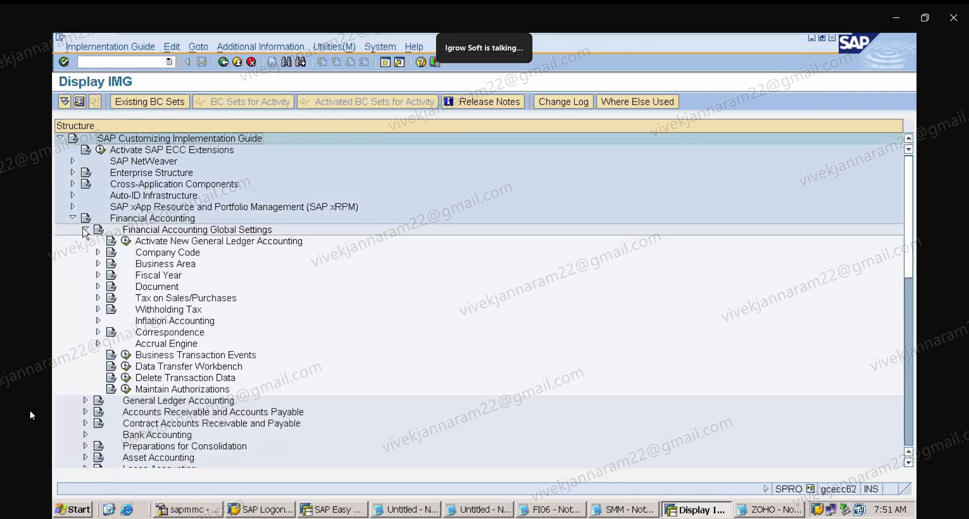
pyautogui.click(98, 309)
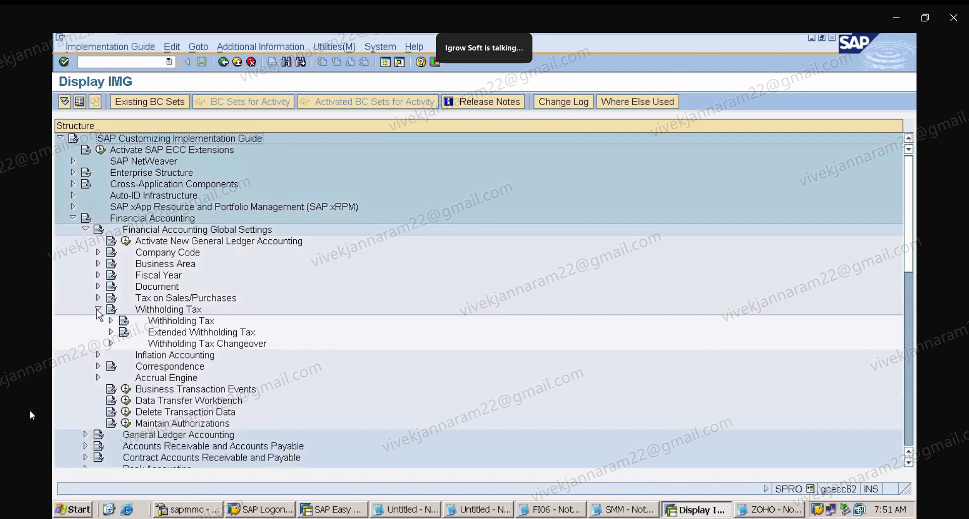
pyautogui.click(111, 331)
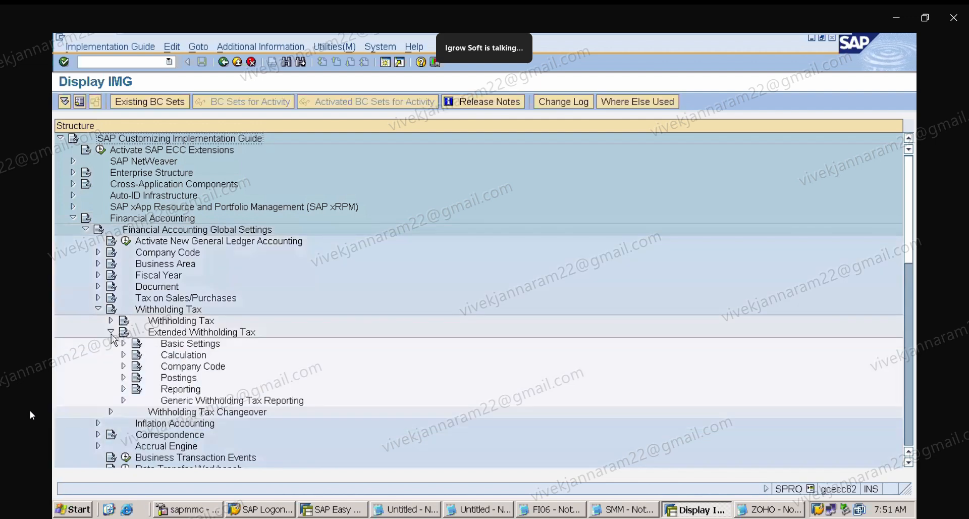
pyautogui.click(122, 343)
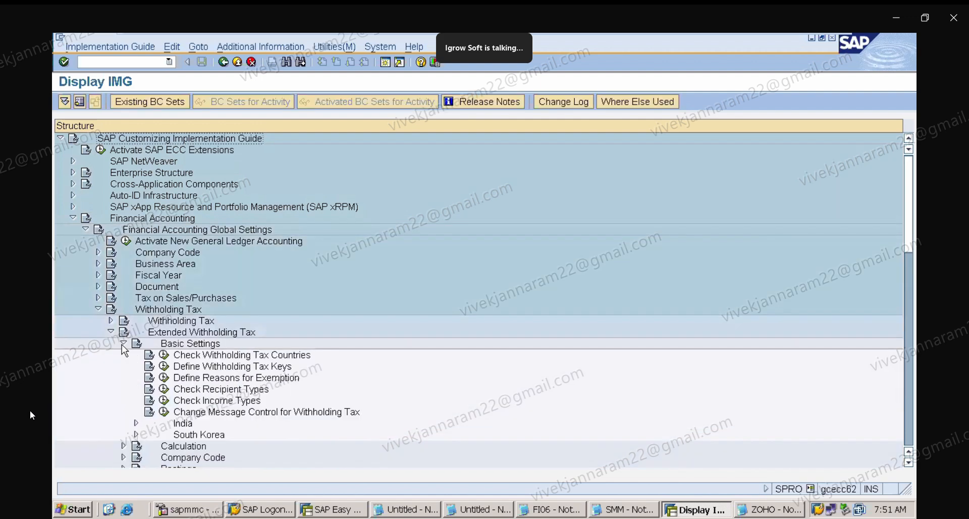
pyautogui.click(221, 357)
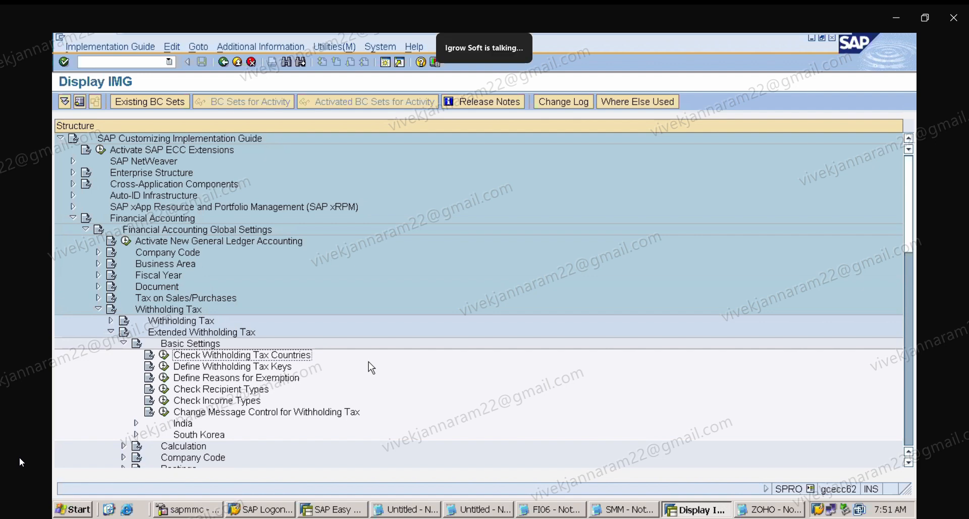
pyautogui.click(165, 356)
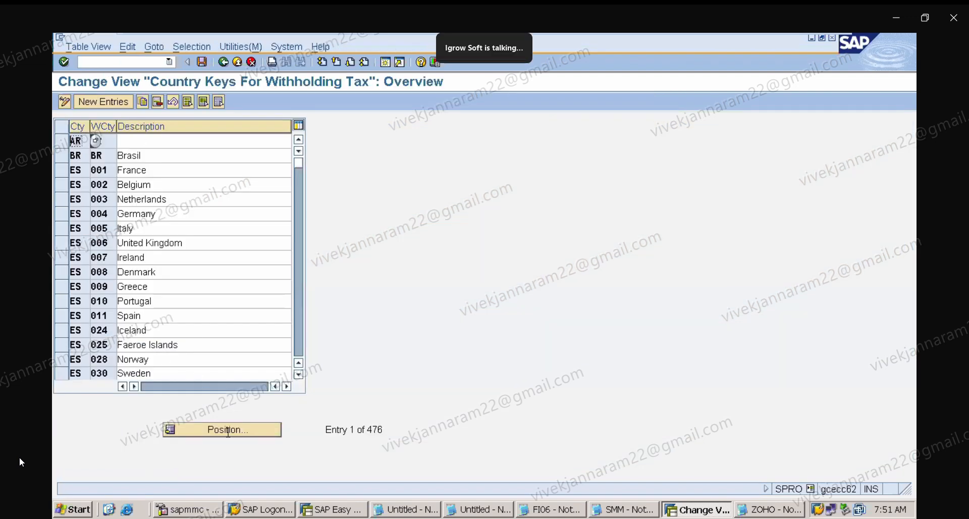
# Position the withholding tax country list at country IN and save the table.
pyautogui.click(255, 433)
pyautogui.write('IN')
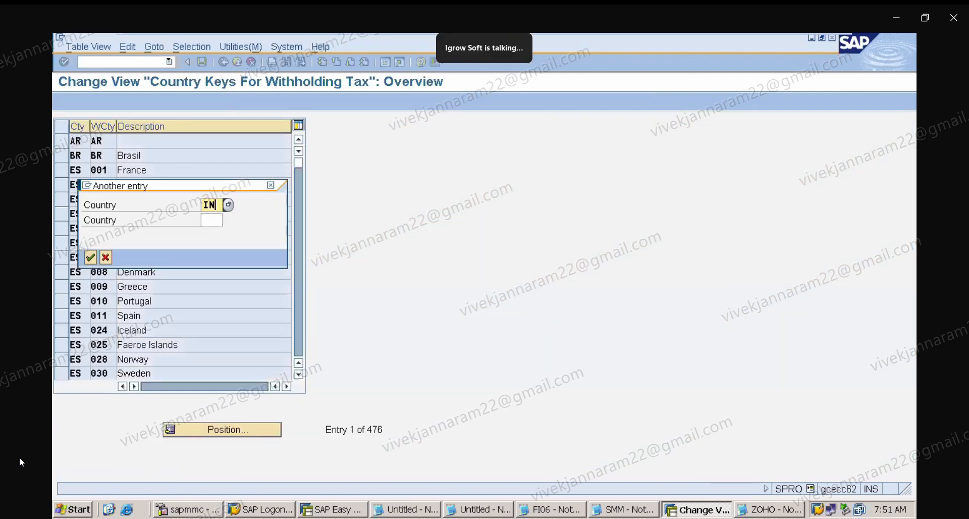
pyautogui.press('Return')
pyautogui.write('INDIA')
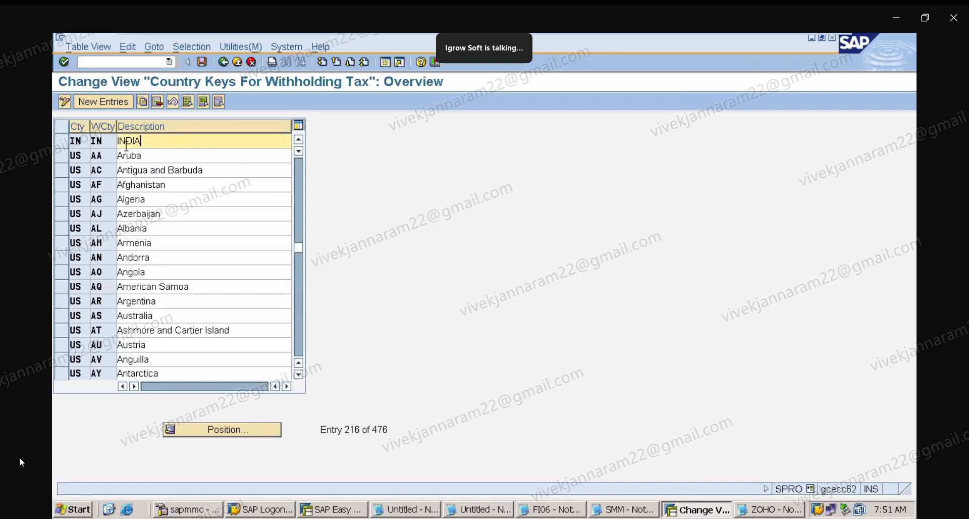
pyautogui.press('Tab')
pyautogui.click(143, 135)
pyautogui.click(203, 64)
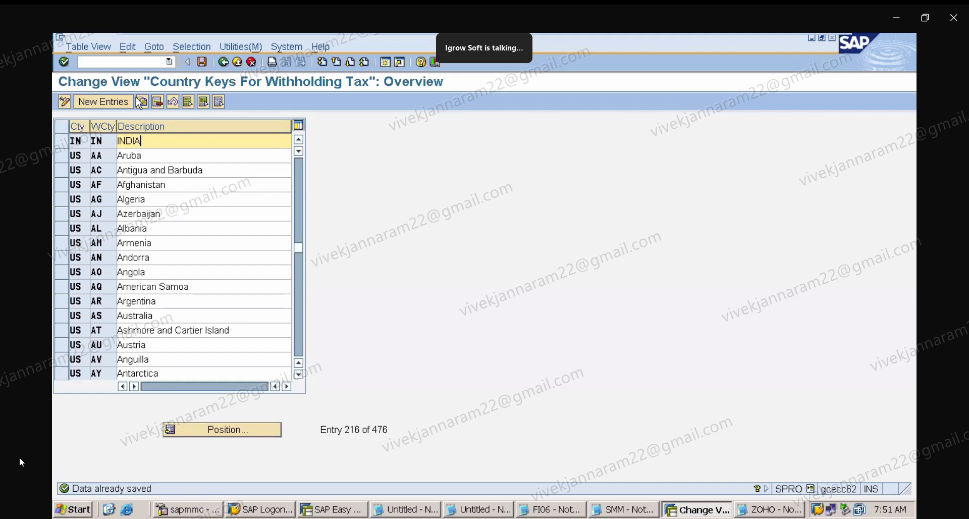
# Try to add withholding tax country IN with key IN and description INDIA, then cancel the new entries.
pyautogui.click(103, 101)
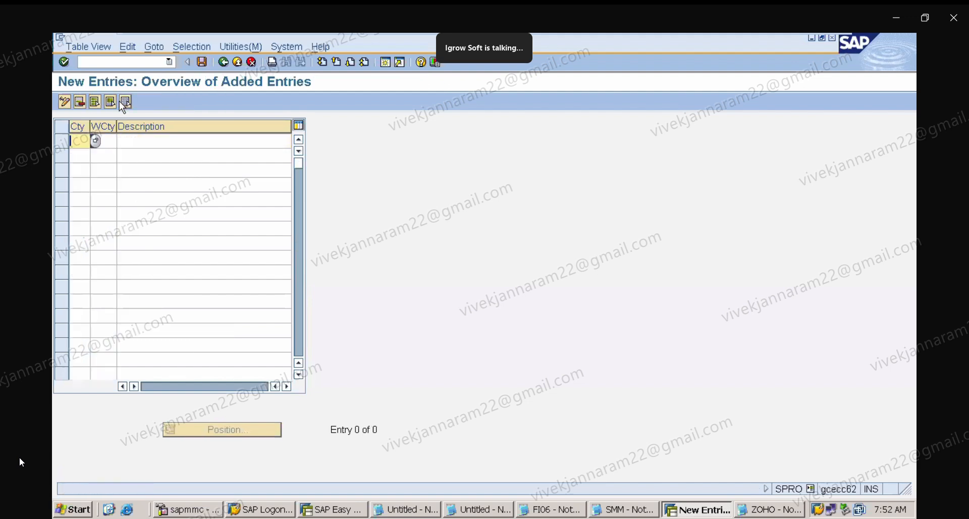
pyautogui.write('IN')
pyautogui.click(104, 141)
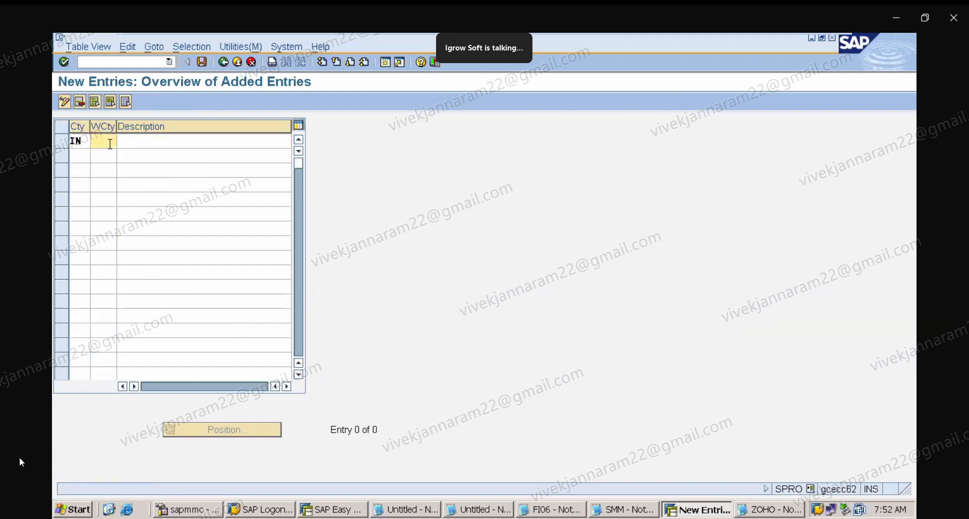
pyautogui.write('IN')
pyautogui.press('Tab')
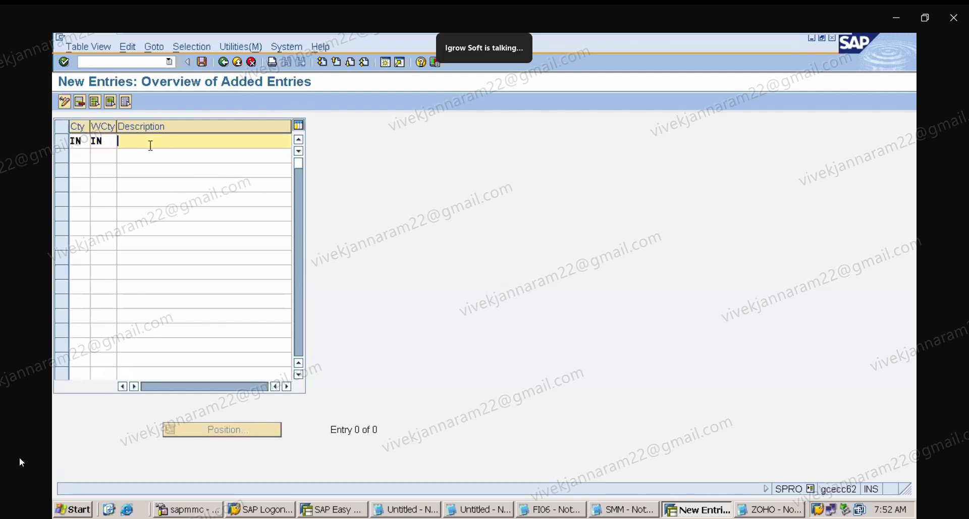
pyautogui.write('INDIA')
pyautogui.press('Return')
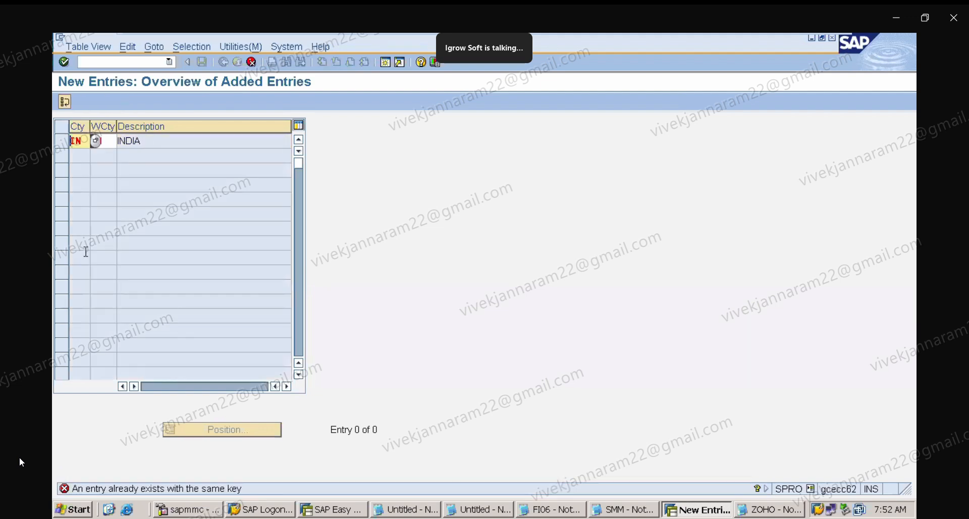
pyautogui.click(255, 64)
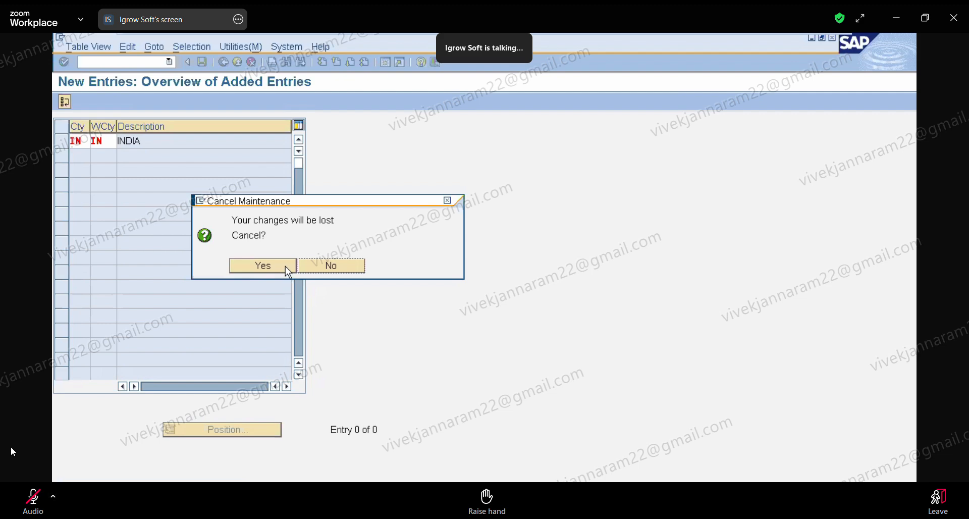
pyautogui.click(285, 265)
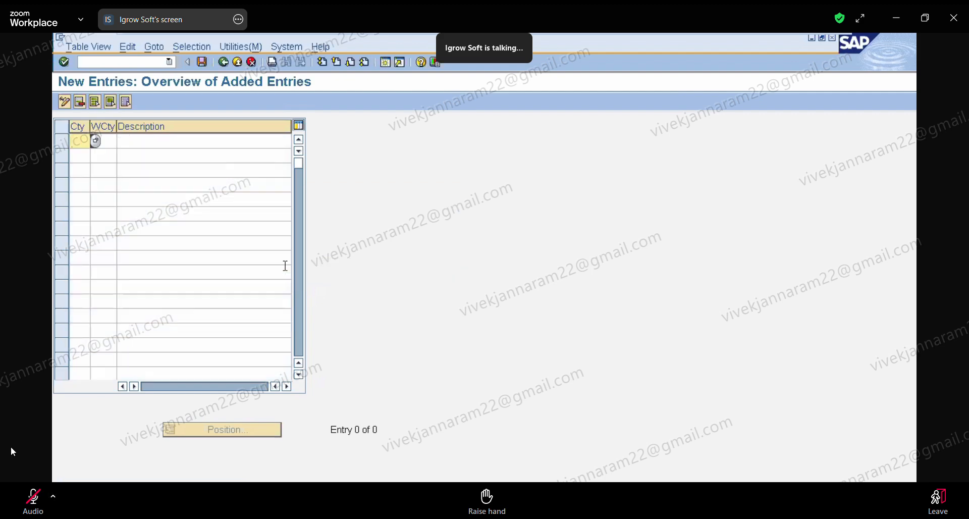
pyautogui.click(225, 64)
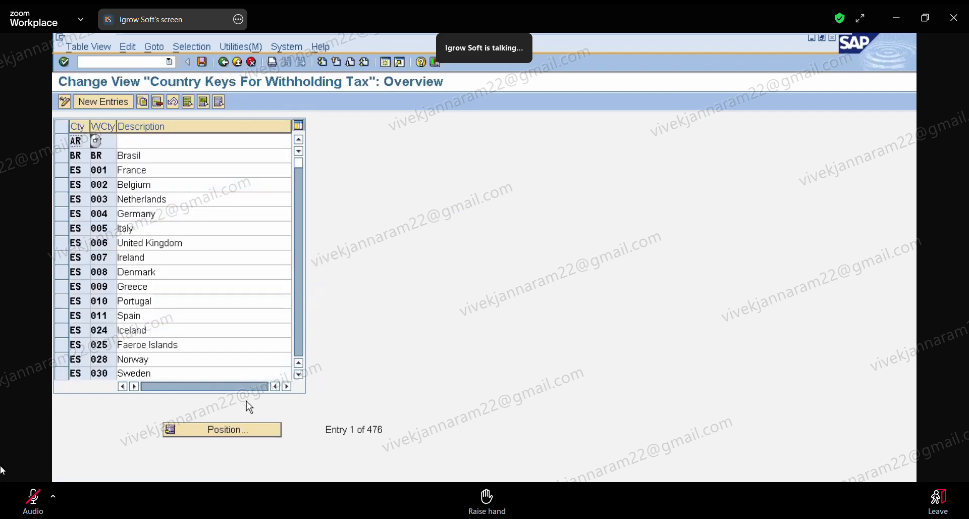
# Position the country list at IN again, save, and return to the IMG structure.
pyautogui.click(243, 429)
pyautogui.write('IN')
pyautogui.press('Return')
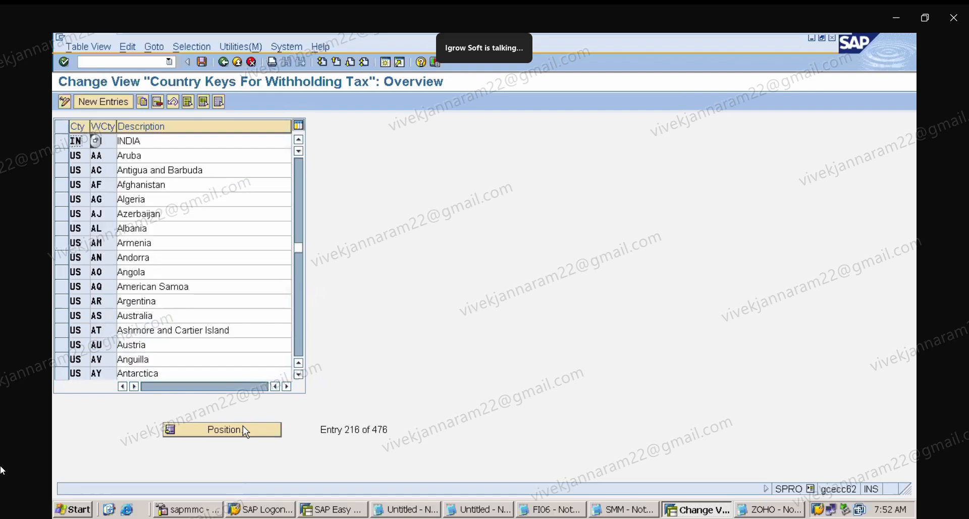
pyautogui.click(180, 136)
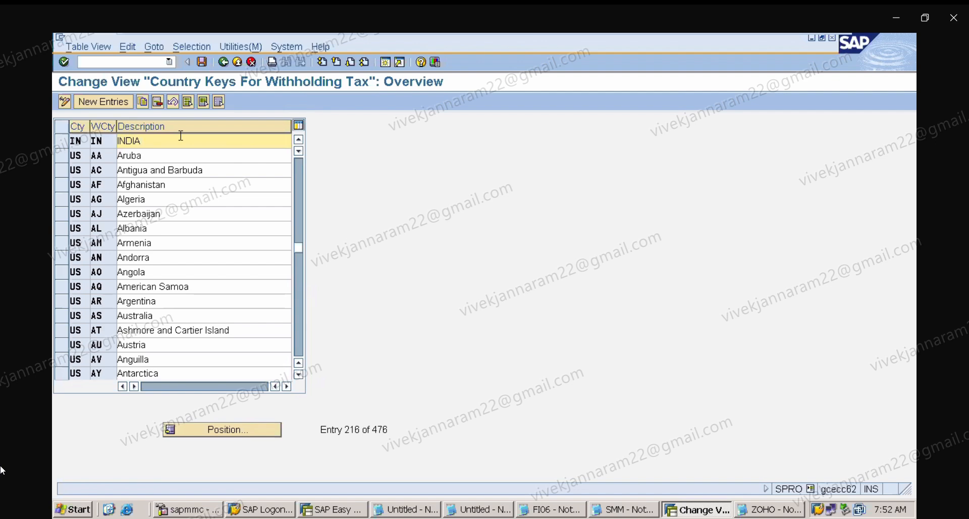
pyautogui.click(203, 64)
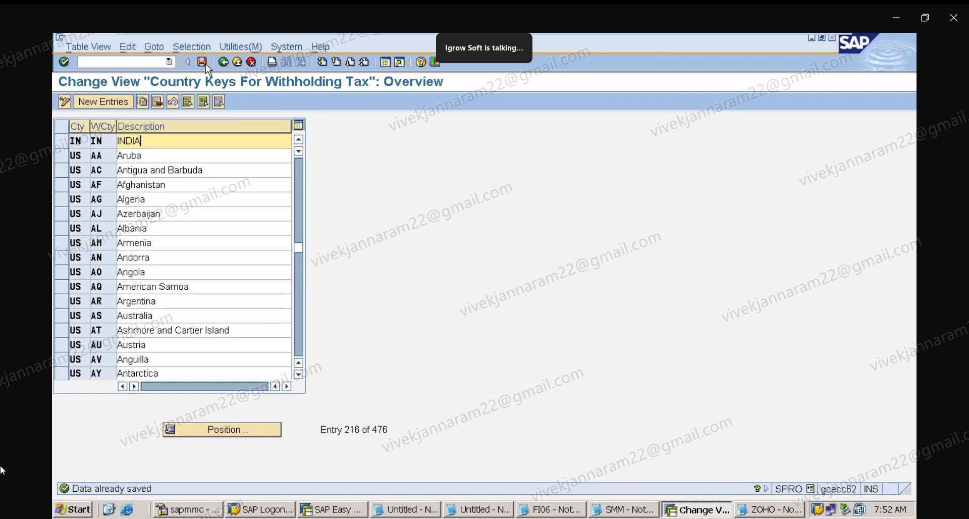
pyautogui.click(223, 62)
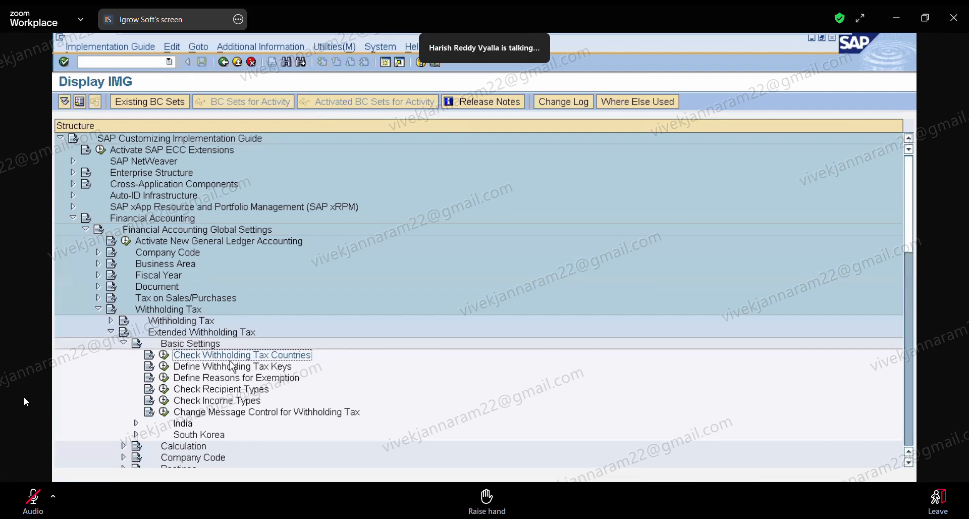
# Open Define Withholding Tax Keys for country IN, view the new-entries screen, and return to the IMG.
pyautogui.click(164, 367)
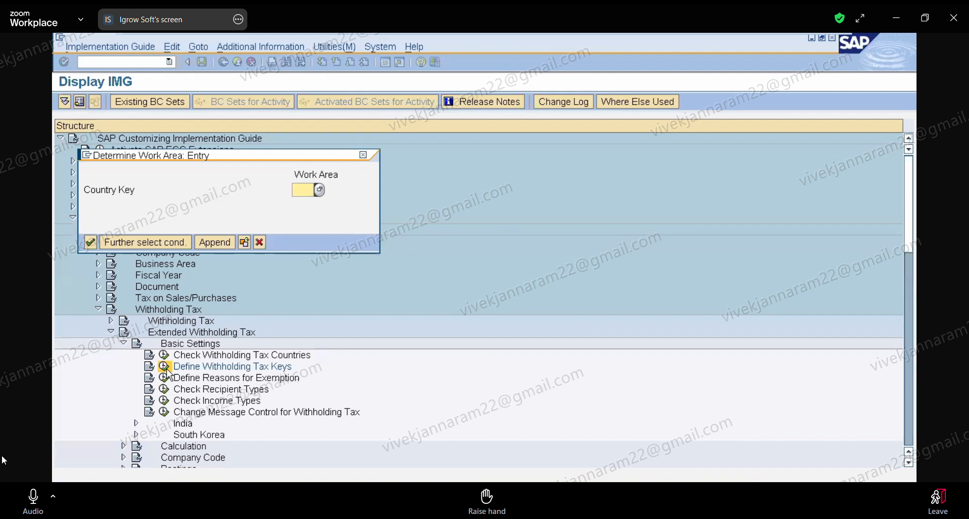
pyautogui.write('IN')
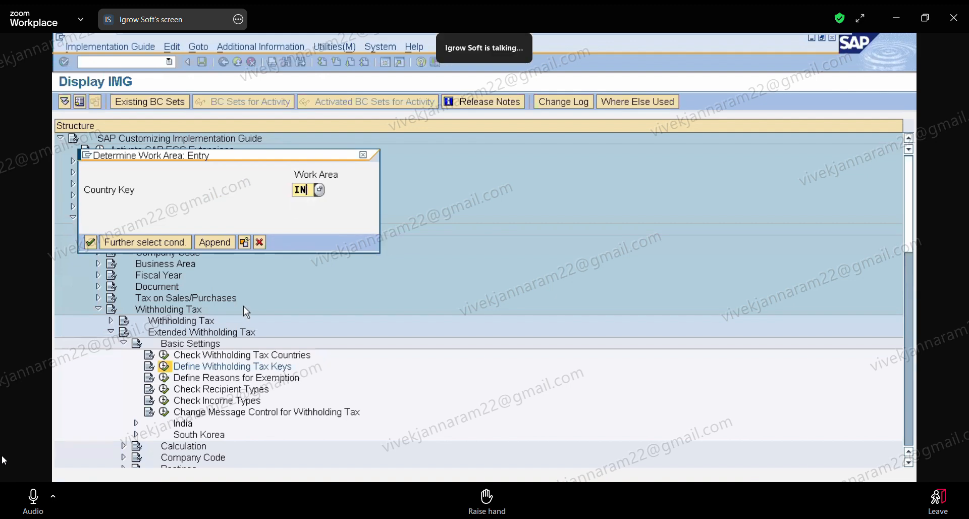
pyautogui.press('Return')
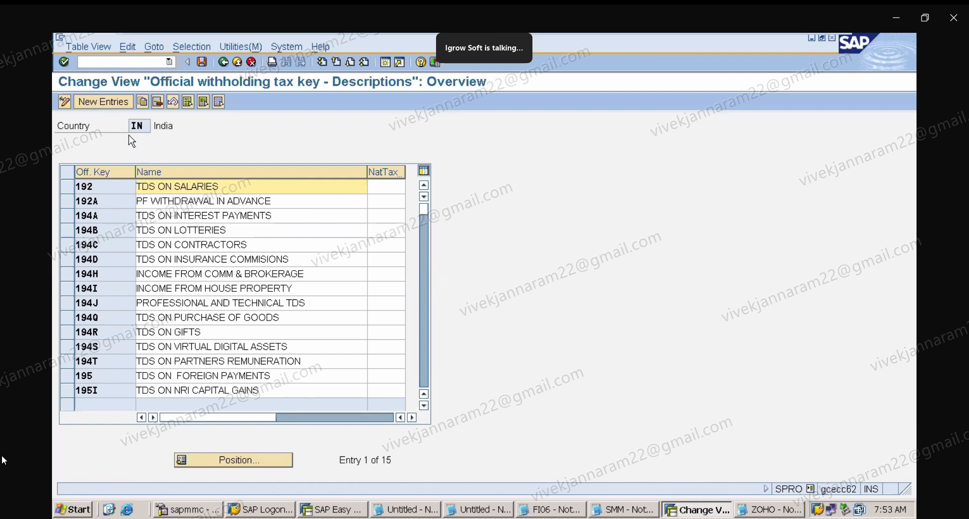
pyautogui.click(108, 103)
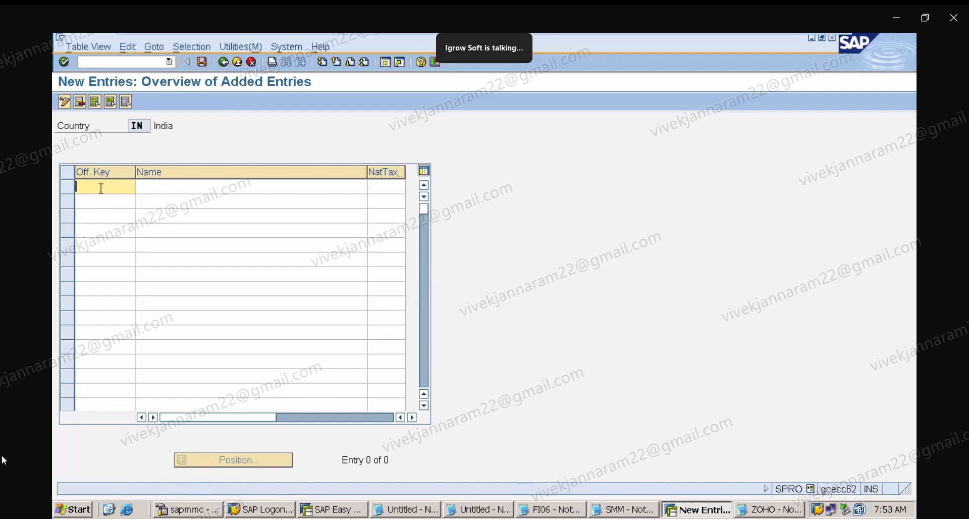
pyautogui.click(224, 64)
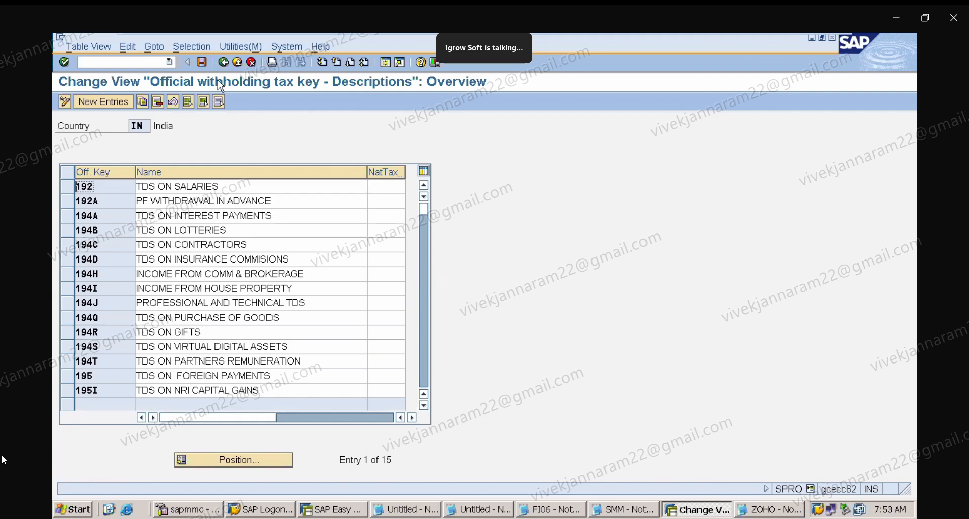
pyautogui.click(223, 61)
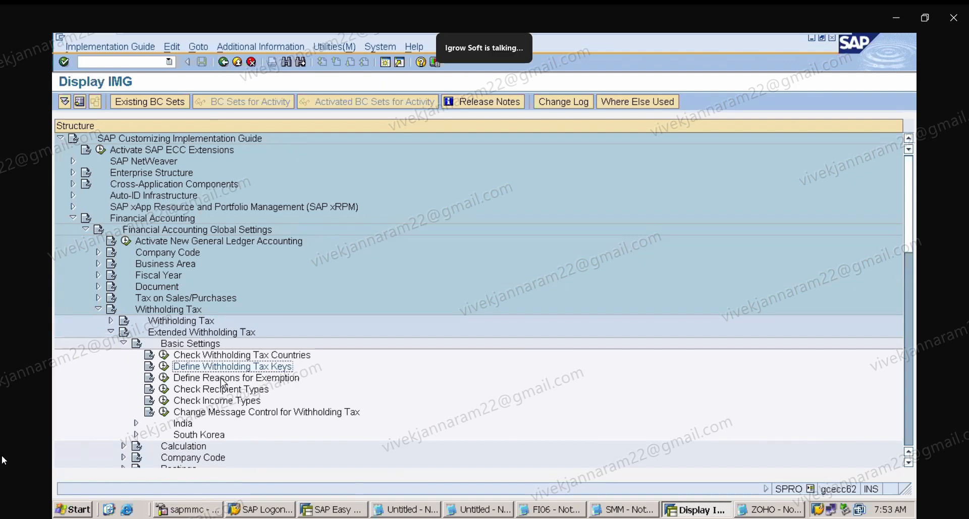
# Open Define Reasons for Exemption for country IN, view the new-entries screen, and return to the IMG.
pyautogui.click(171, 382)
pyautogui.click(166, 382)
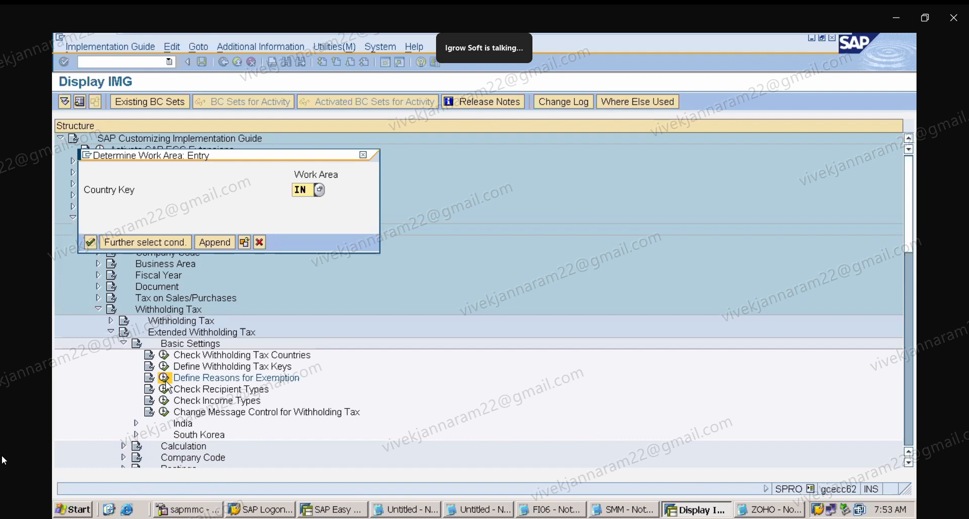
pyautogui.press('Return')
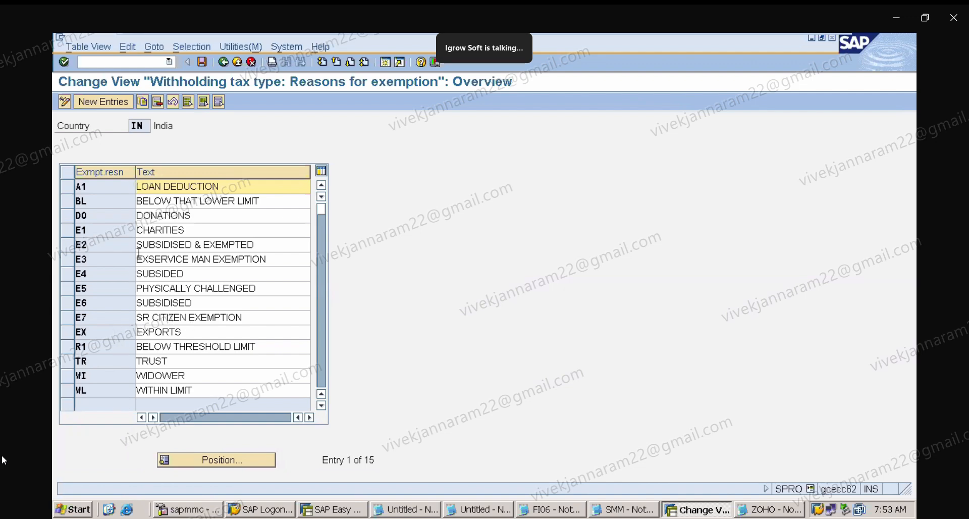
pyautogui.click(110, 104)
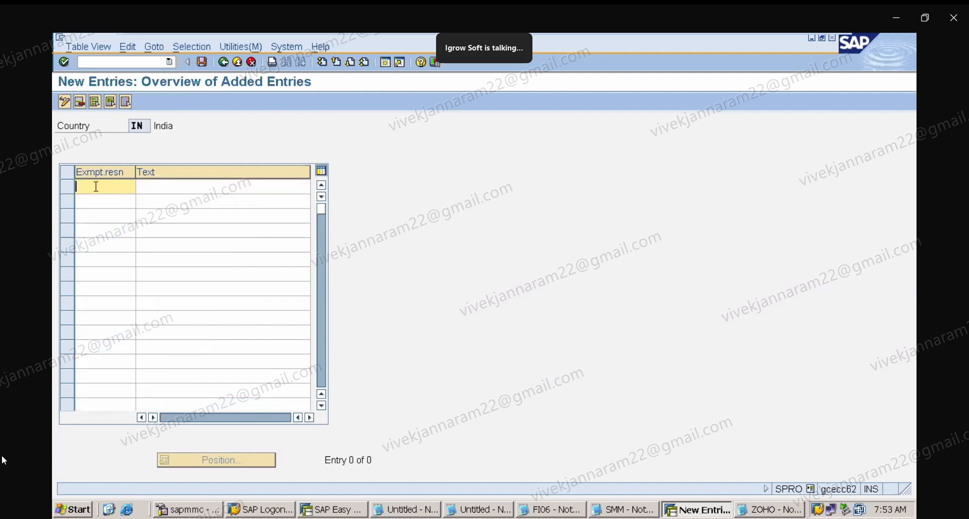
pyautogui.click(222, 63)
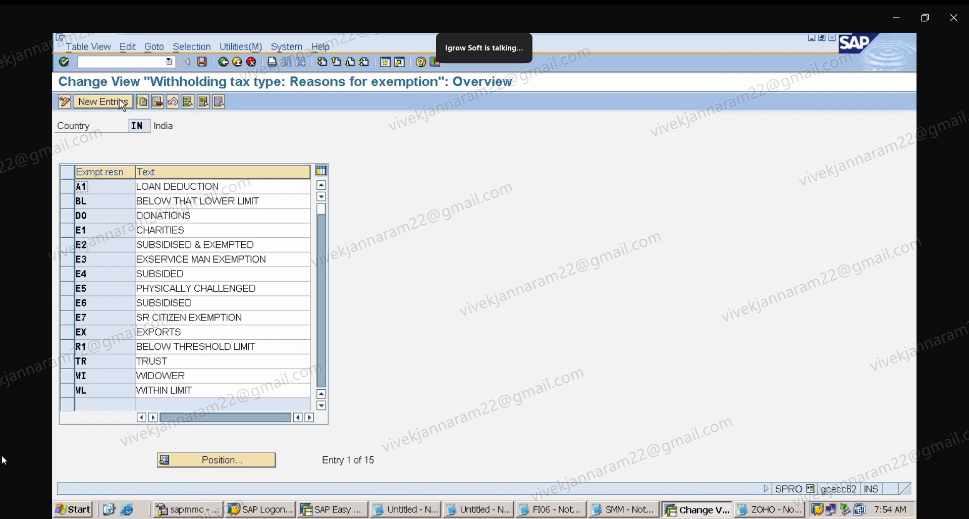
pyautogui.click(225, 62)
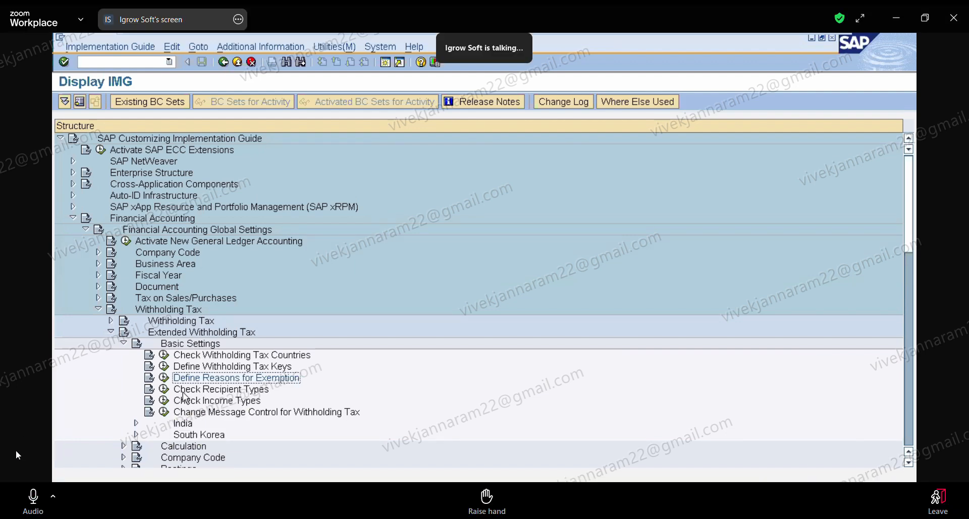
# Expand the classic Withholding Tax basic settings in the IMG and select Maintain Types of Recipient.
pyautogui.click(111, 321)
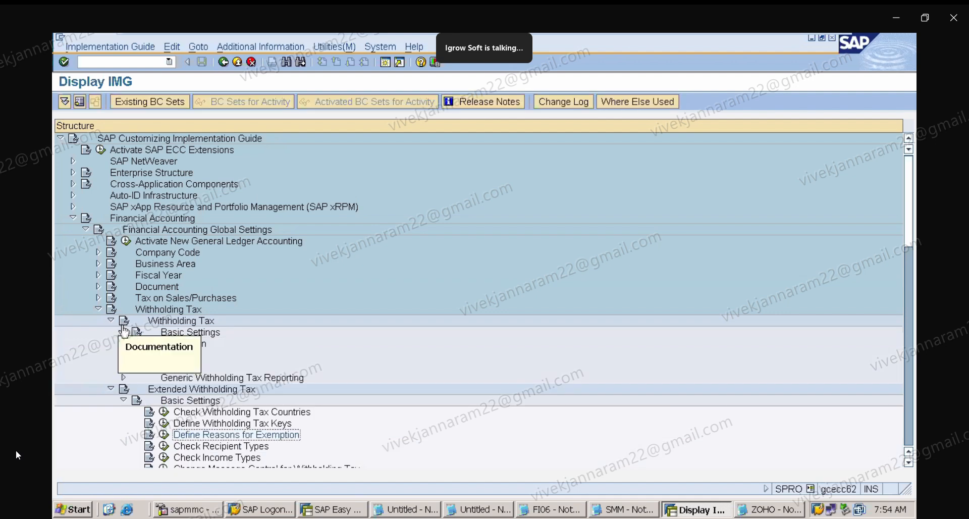
pyautogui.click(123, 333)
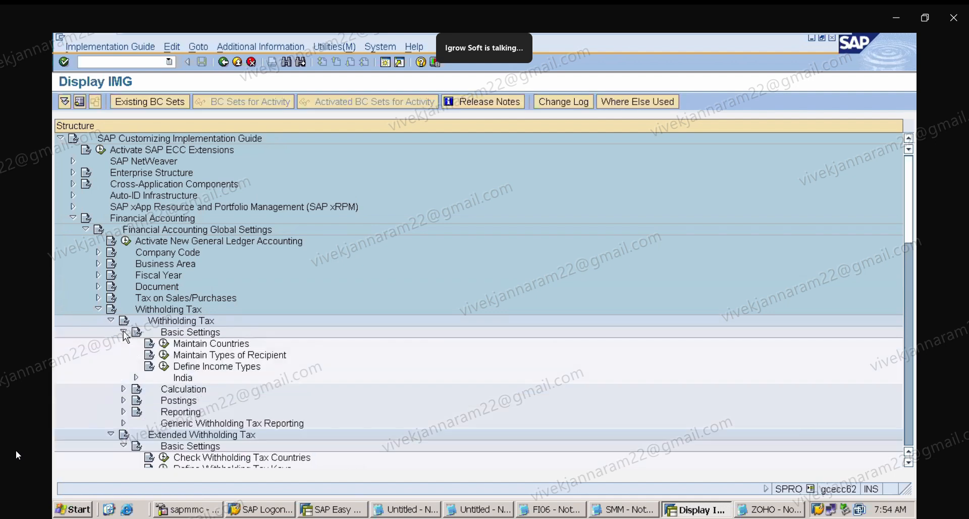
pyautogui.click(228, 357)
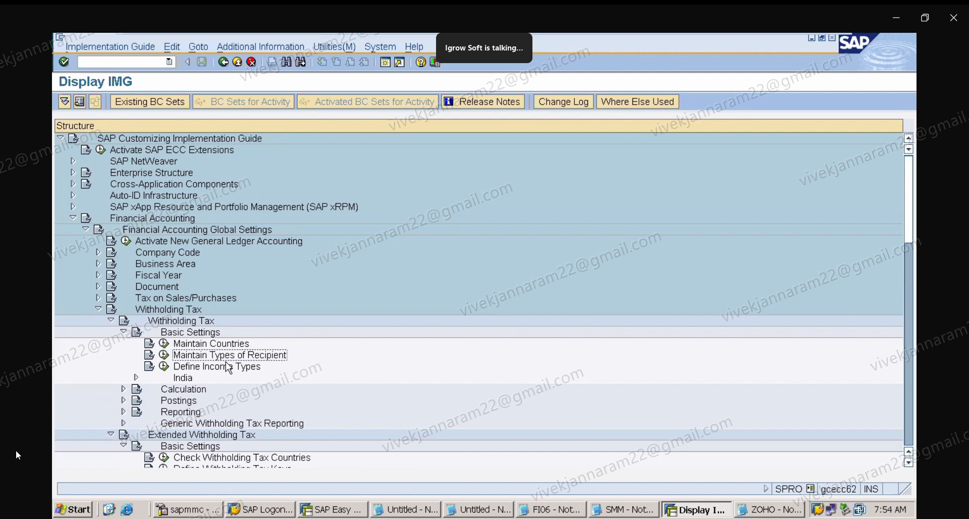
# In the notes file, add a RECIPIENT TYPE : heading with the line BANK ---> INTEREST.
pyautogui.click(779, 511)
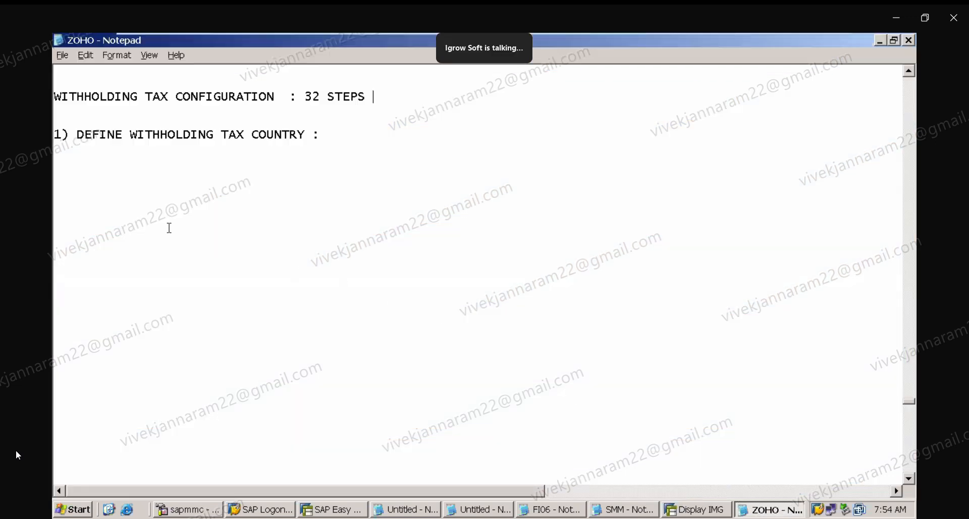
pyautogui.write('T')
pyautogui.press('BackSpace')
pyautogui.write('RECIPIENT T')
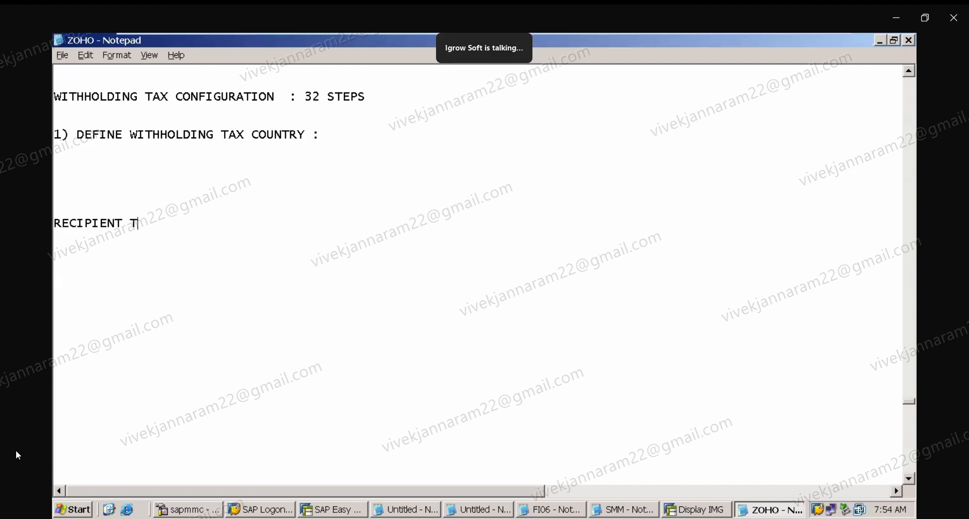
pyautogui.write('YPE :')
pyautogui.press('Return')
pyautogui.press('Return')
pyautogui.press('Return')
pyautogui.write('AN')
pyautogui.press('BackSpace')
pyautogui.press('BackSpace')
pyautogui.write('BANK -')
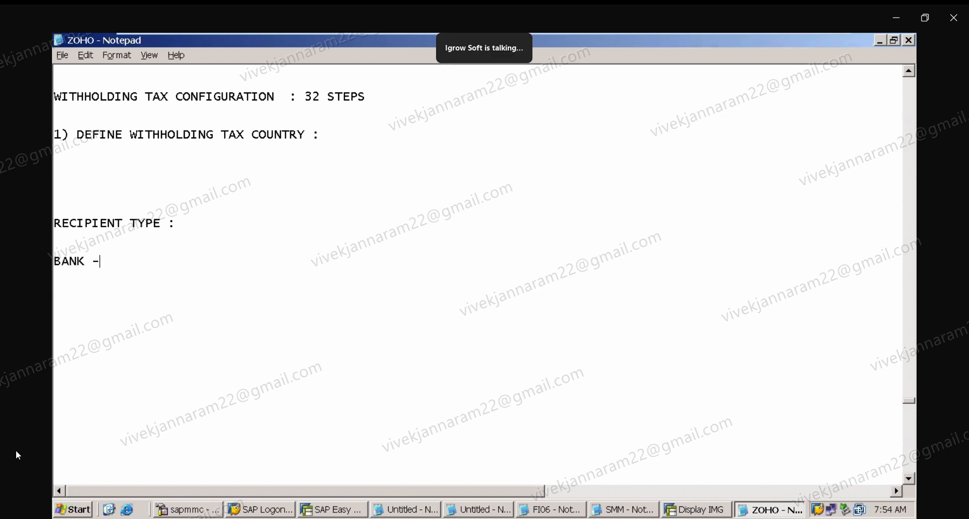
pyautogui.write('--> INTEREST')
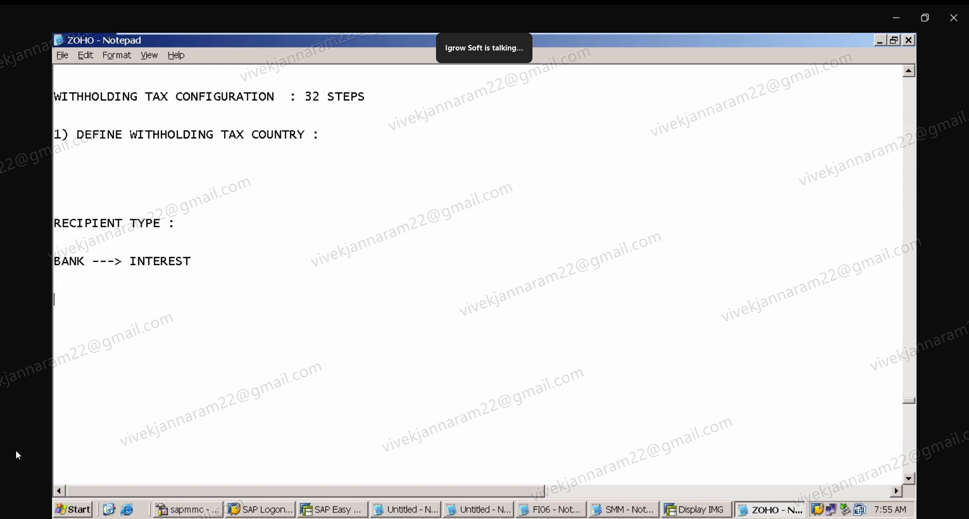
# Add the line SENIOR CITIZEN : FD : 2500000 ----> 50000 INTEREST to the notes.
pyautogui.write('SENIOR CITI')
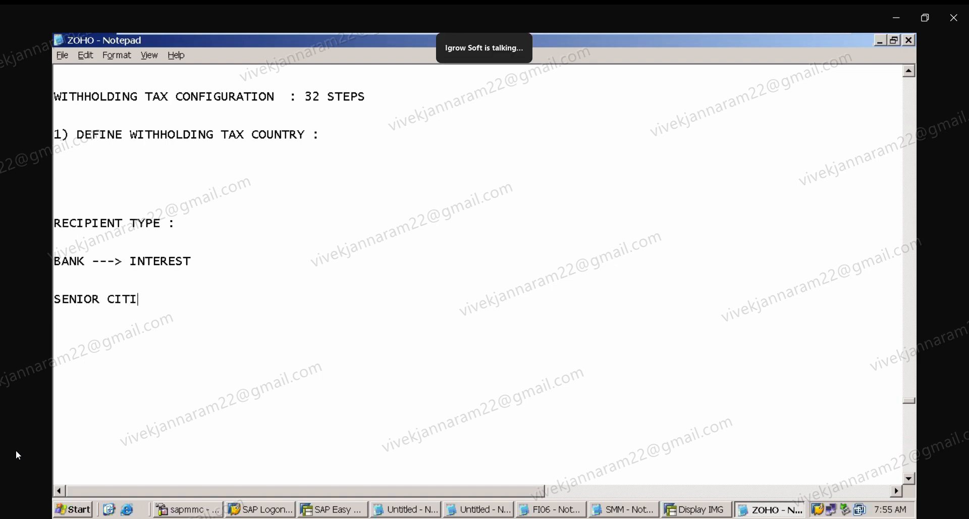
pyautogui.write('ZEN  : FD : 2500000')
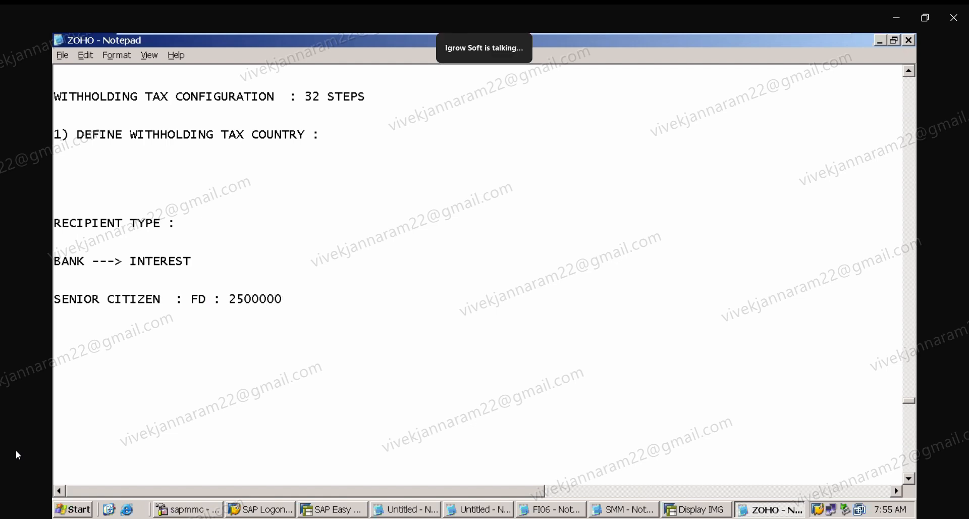
pyautogui.write(' ---->')
pyautogui.write('50000 INTEREST ')
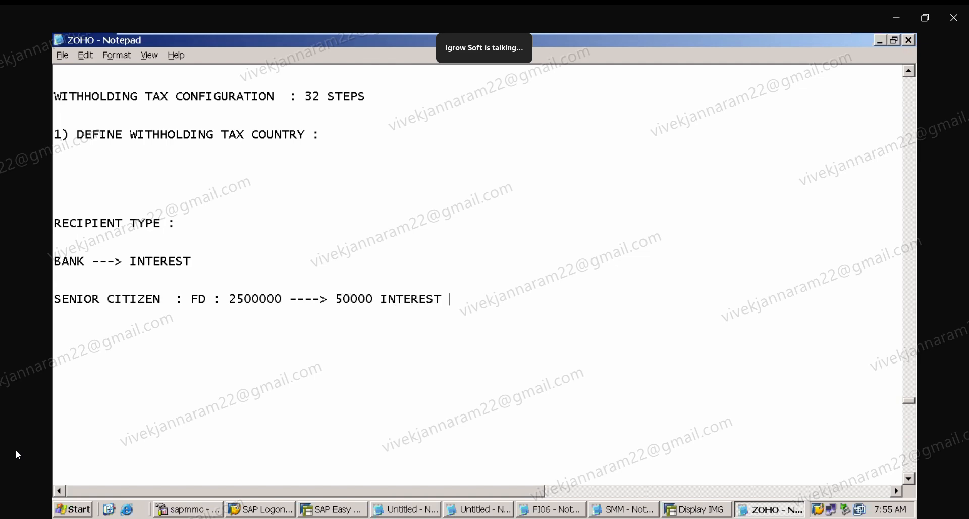
pyautogui.write('ICN')
# Finish the senior citizen line with INCOME and start a new COMPANY : line below it.
pyautogui.press('BackSpace')
pyautogui.press('BackSpace')
pyautogui.write('NCOME')
pyautogui.press('Return')
pyautogui.press('Return')
pyautogui.write('COMPANY         ')
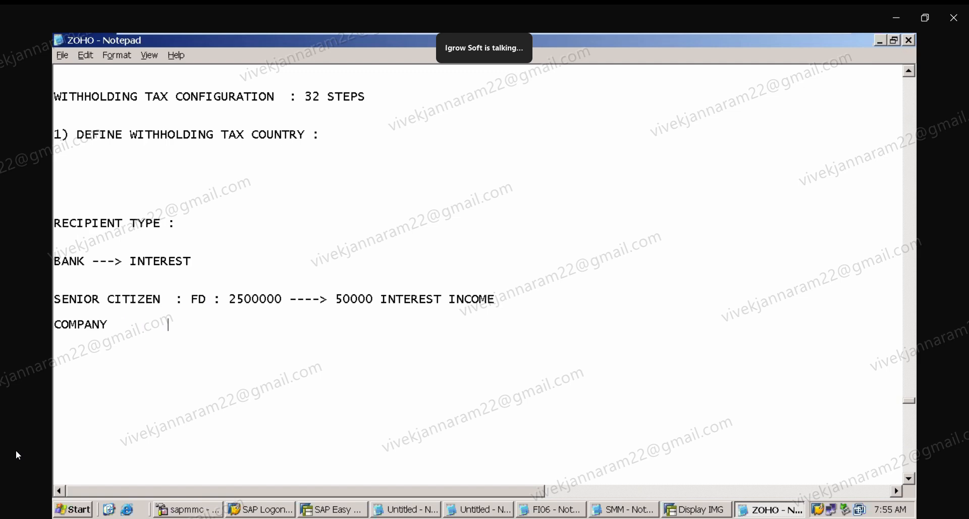
pyautogui.write(':')
# Copy the FD : 2500000 ----> 50000 INTEREST INCOME text onto the COMPANY line.
pyautogui.press('Up')
pyautogui.press('Right')
pyautogui.hotkey('shift', 'Right')
pyautogui.hotkey('shift', 'Right')
pyautogui.hotkey('shift', 'Right')
pyautogui.hotkey('shift', 'Right')
pyautogui.hotkey('shift', 'Right')
pyautogui.hotkey('shift', 'Right')
pyautogui.hotkey('shift', 'Right')
pyautogui.hotkey('shift', 'Right')
pyautogui.hotkey('shift', 'Right')
pyautogui.hotkey('shift', 'Right')
pyautogui.hotkey('shift', 'Right')
pyautogui.hotkey('shift', 'Right')
pyautogui.hotkey('shift', 'Right')
pyautogui.hotkey('shift', 'Right')
pyautogui.hotkey('shift', 'Right')
pyautogui.hotkey('shift', 'Right')
pyautogui.hotkey('shift', 'Right')
pyautogui.hotkey('shift', 'Right')
pyautogui.hotkey('shift', 'Right')
pyautogui.hotkey('shift', 'Right')
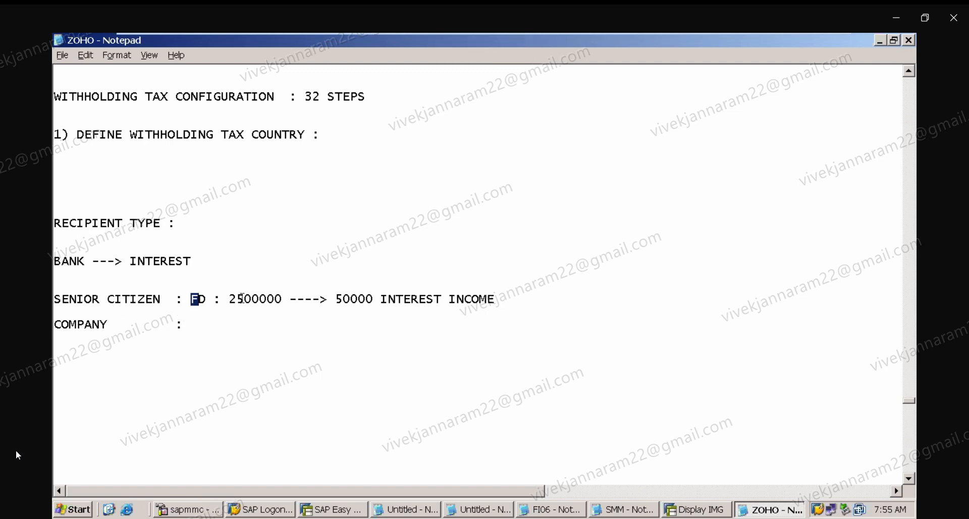
pyautogui.keyDown('shift'); pyautogui.click(500, 306); pyautogui.keyUp('shift')
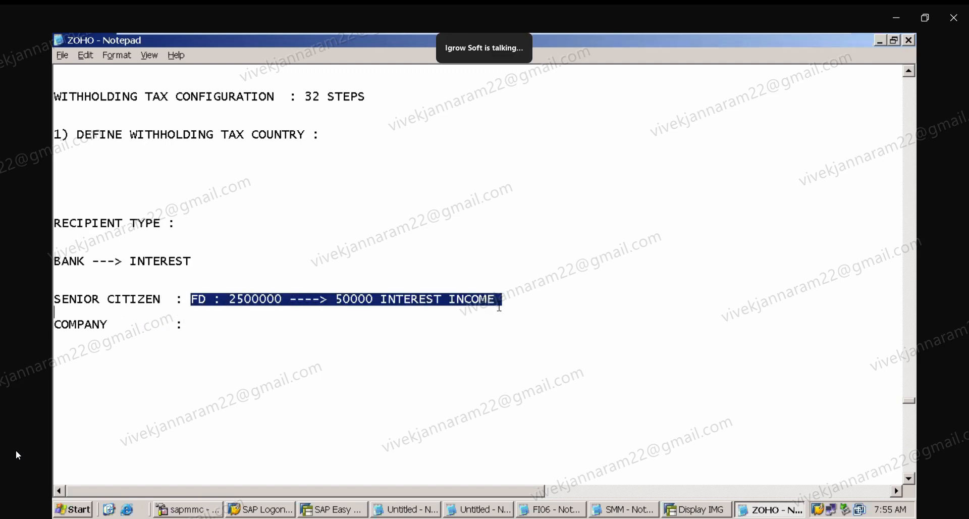
pyautogui.hotkey('ctrl', 'c')
pyautogui.click(221, 331)
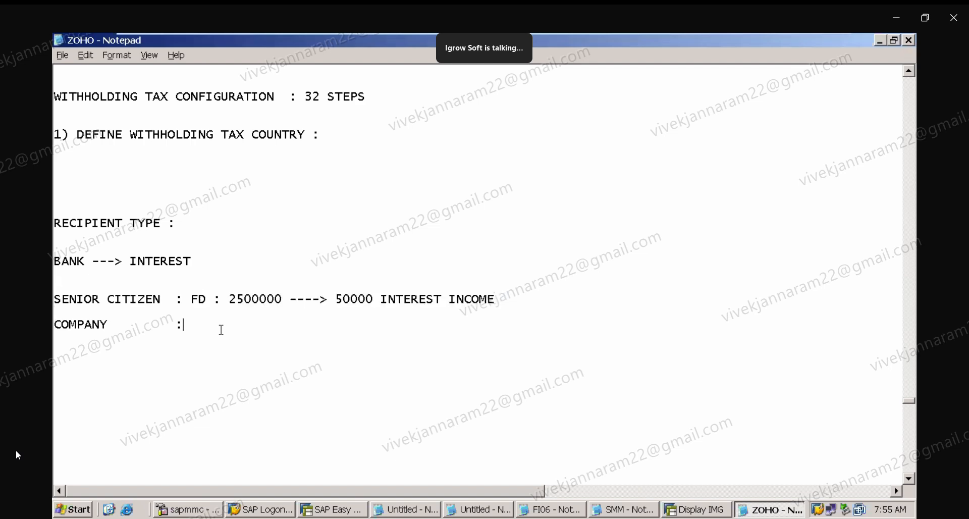
pyautogui.hotkey('ctrl', 'v')
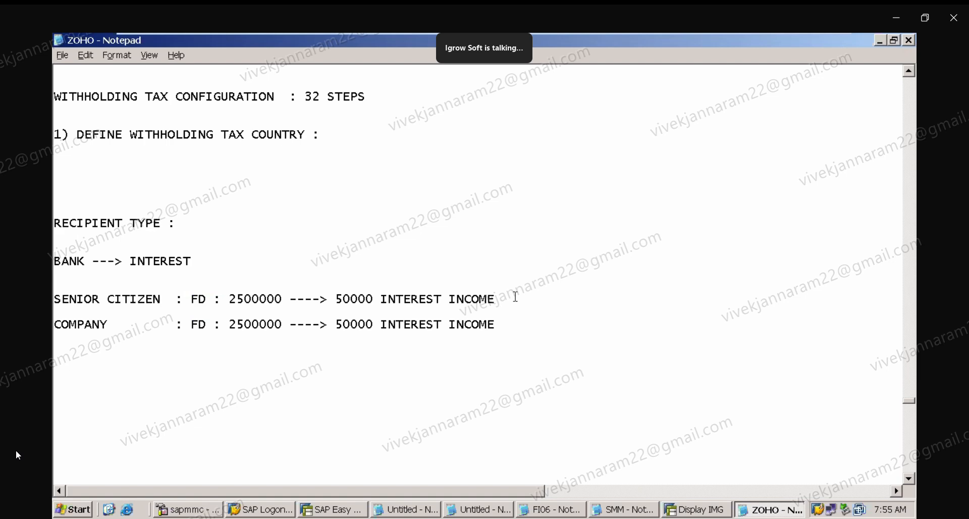
# Append arrows with TDS 1% to the senior citizen line and TDS 5% to the company line.
pyautogui.write('--------> TDS 1%')
pyautogui.click(515, 325)
pyautogui.write('-------- TDS 5%')
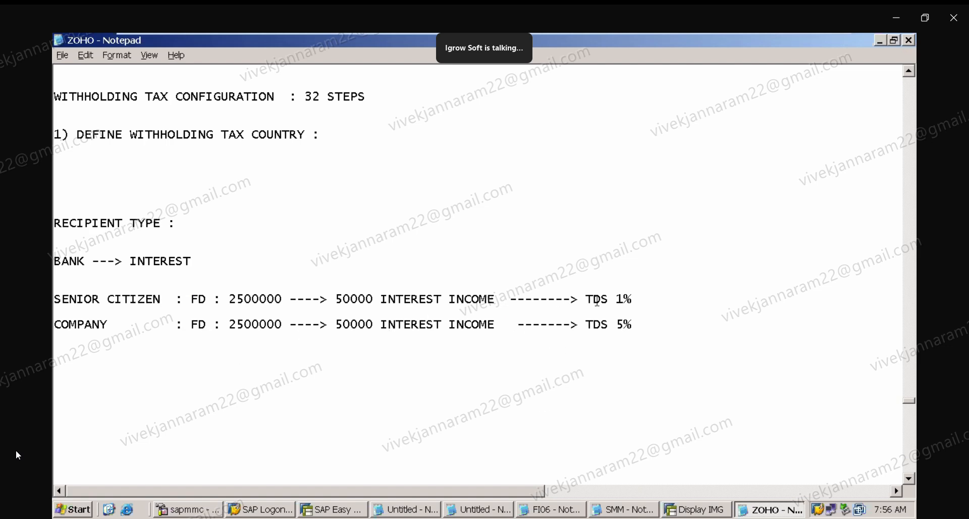
pyautogui.click(657, 302)
pyautogui.write('--->')
# Open Maintain Types of Recipient in SAP and position the recipient type list at country US.
pyautogui.click(722, 511)
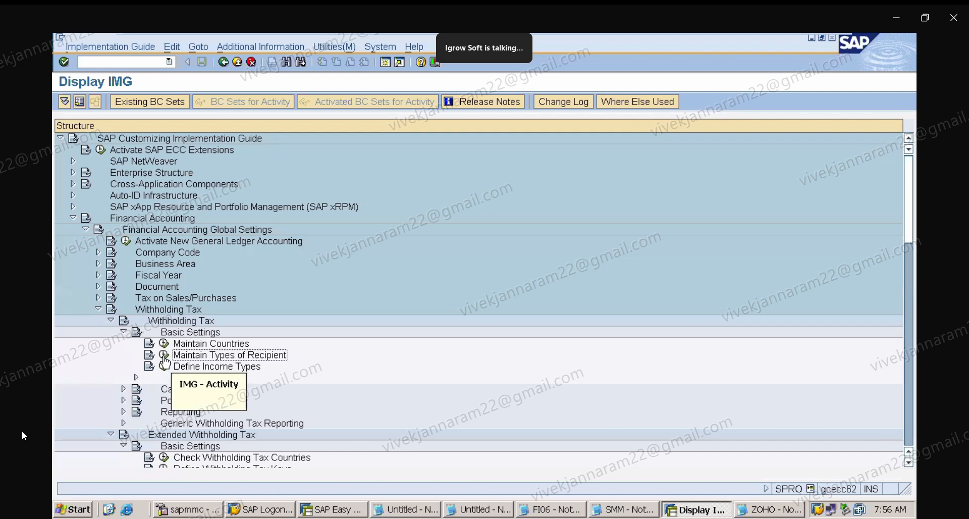
pyautogui.click(164, 354)
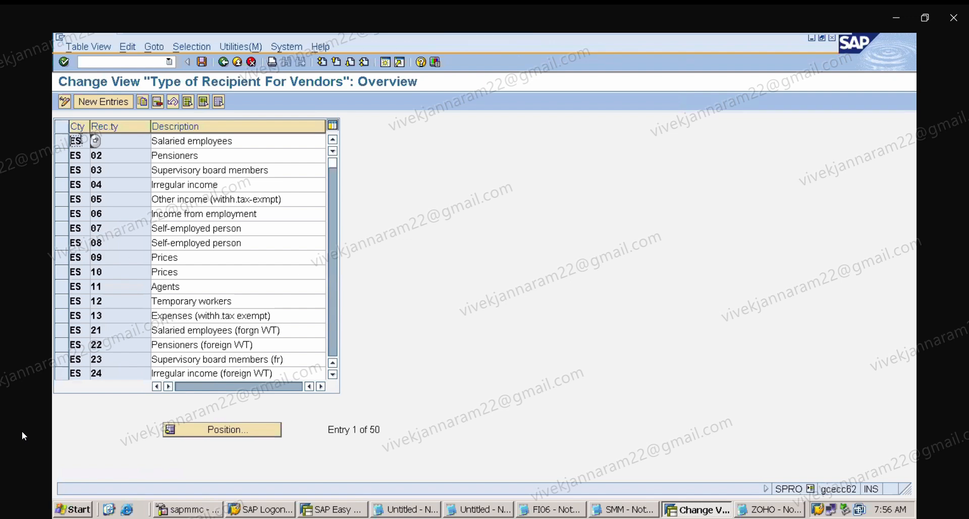
pyautogui.click(204, 430)
pyautogui.write('US')
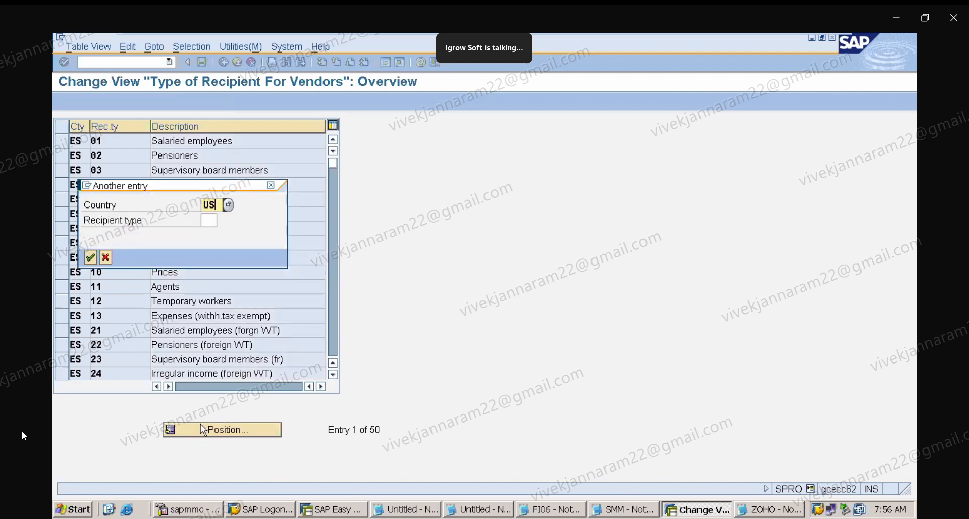
pyautogui.press('Return')
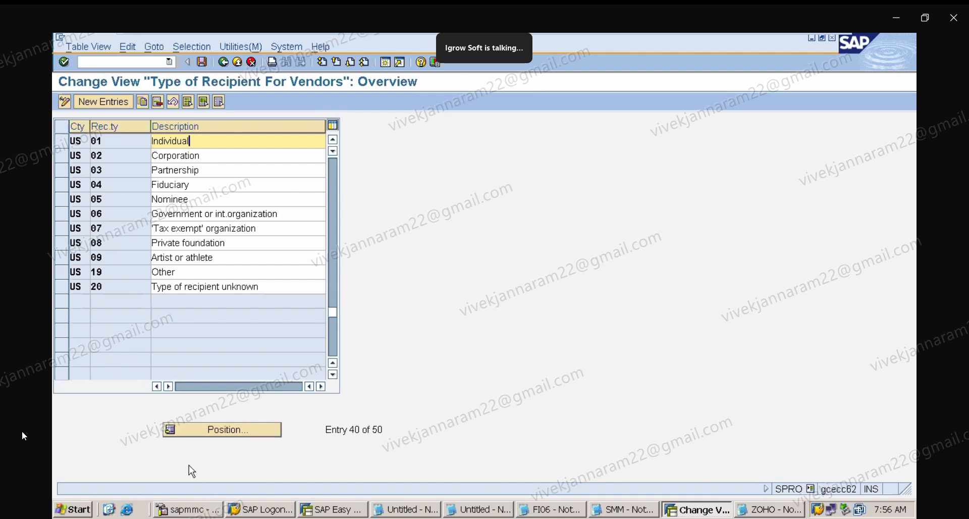
pyautogui.click(212, 435)
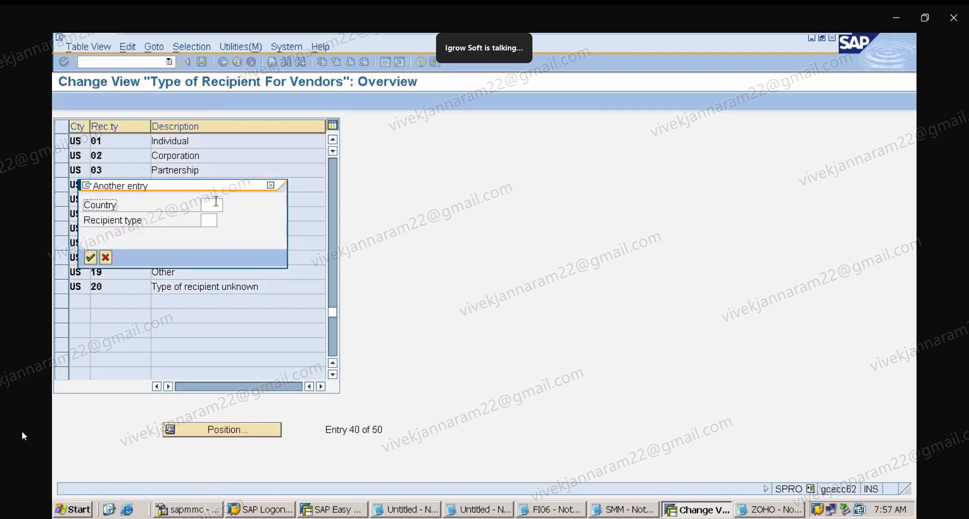
pyautogui.click(216, 204)
pyautogui.press('Left')
pyautogui.click(270, 185)
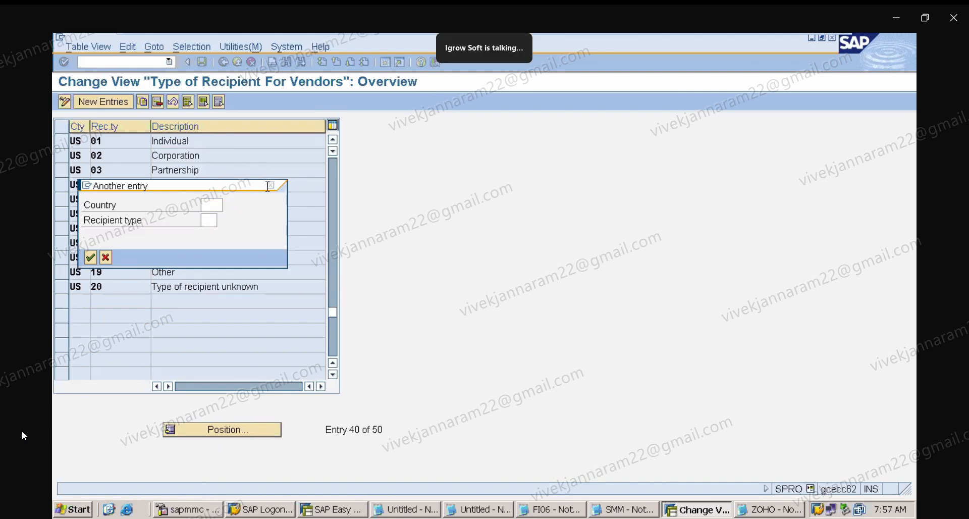
pyautogui.click(245, 430)
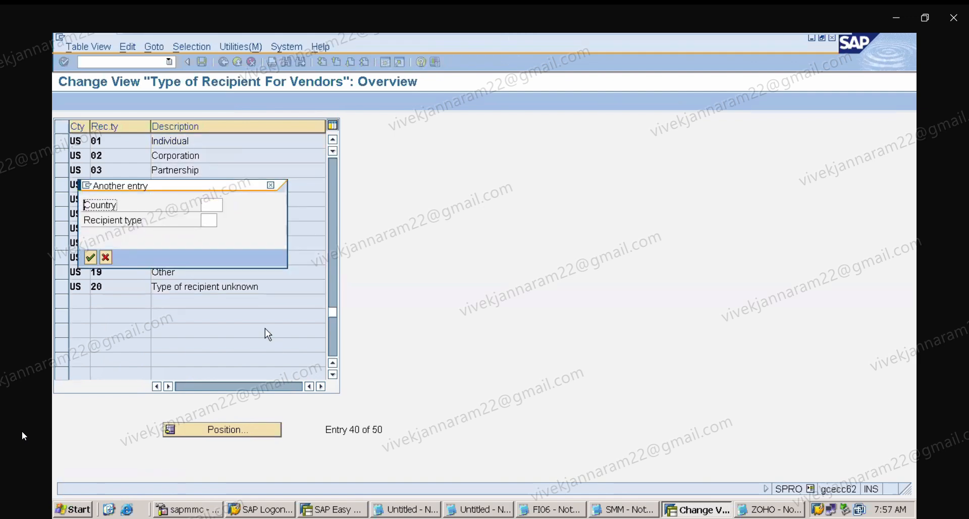
pyautogui.click(219, 202)
pyautogui.press('Left')
pyautogui.click(220, 199)
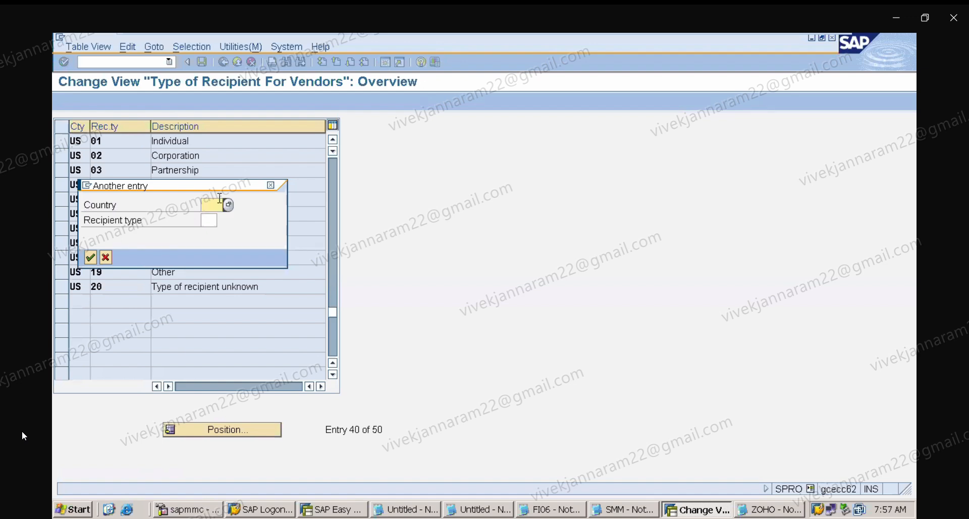
pyautogui.press('Left')
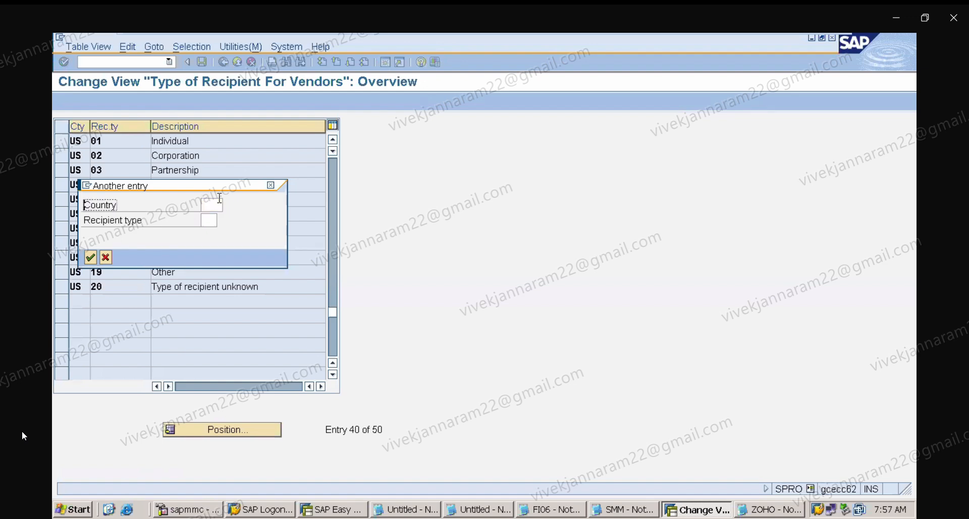
pyautogui.click(271, 186)
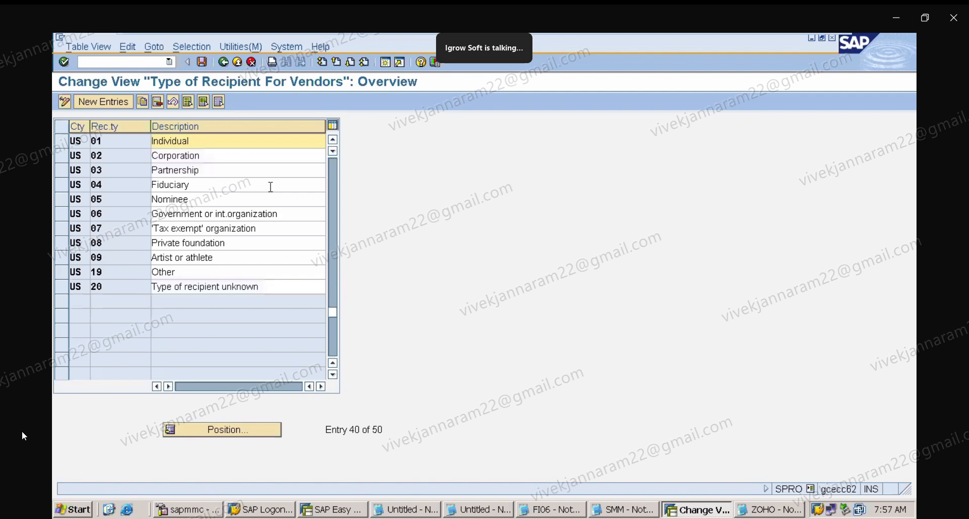
# Reopen Maintain Types of Recipient and browse the recipient type entries for the different countries.
pyautogui.click(222, 64)
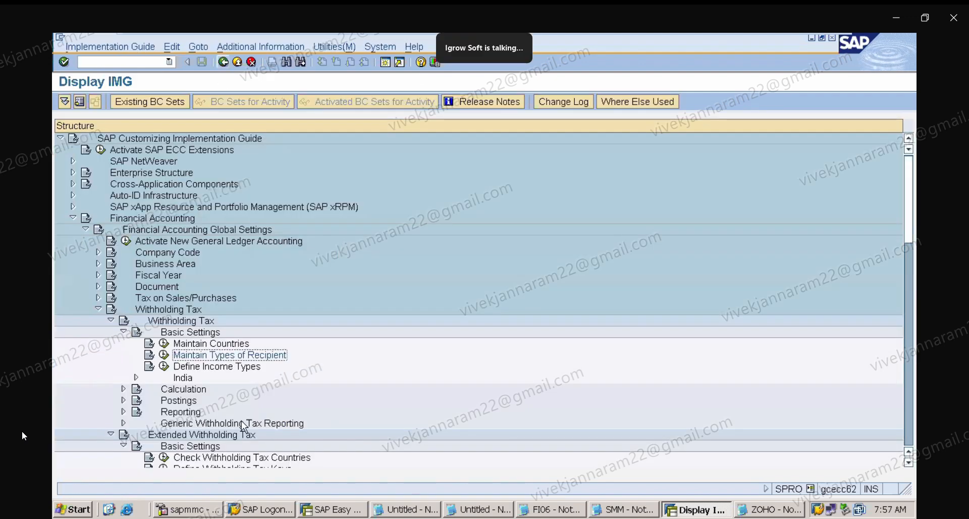
pyautogui.click(164, 355)
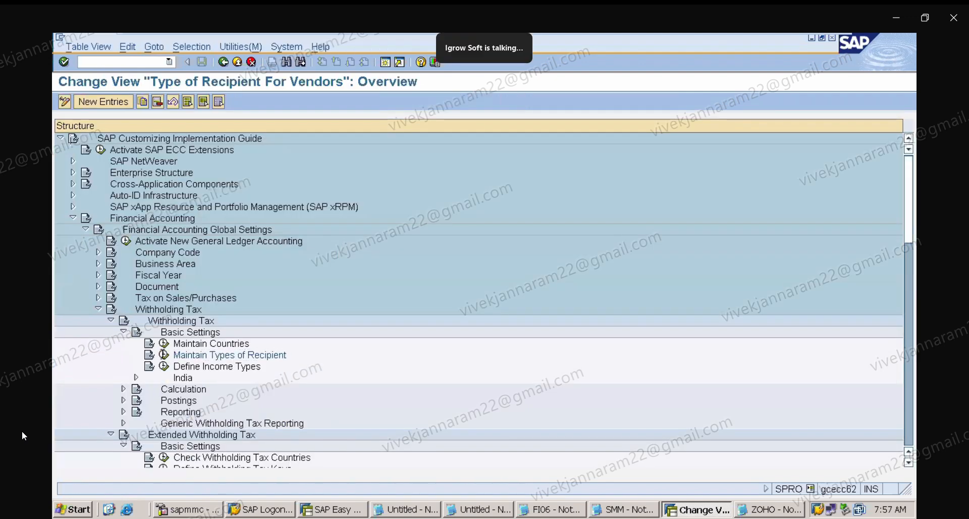
pyautogui.click(245, 430)
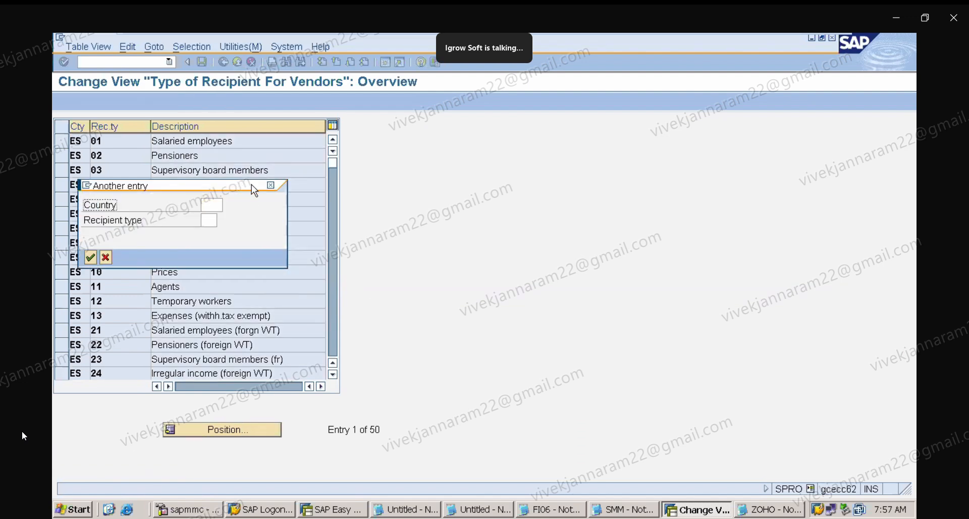
pyautogui.click(216, 204)
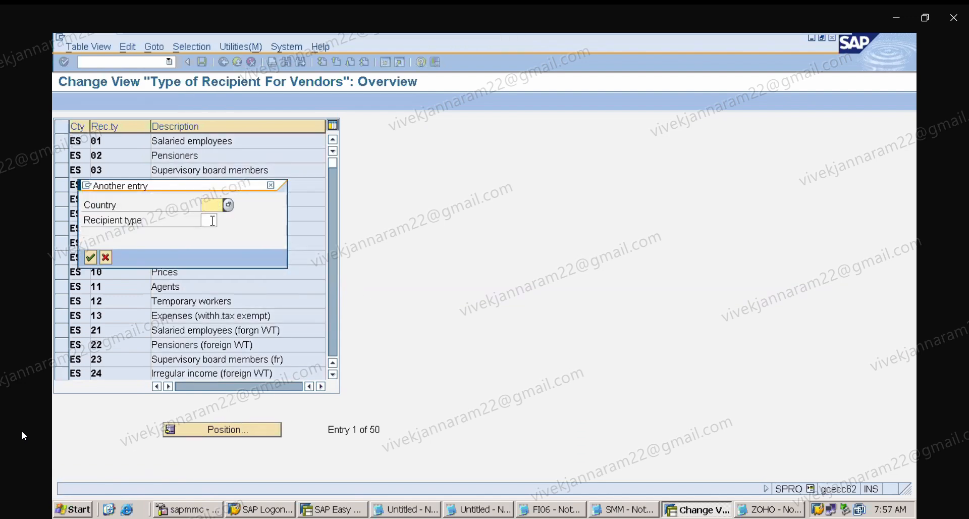
pyautogui.click(212, 221)
pyautogui.press('Tab')
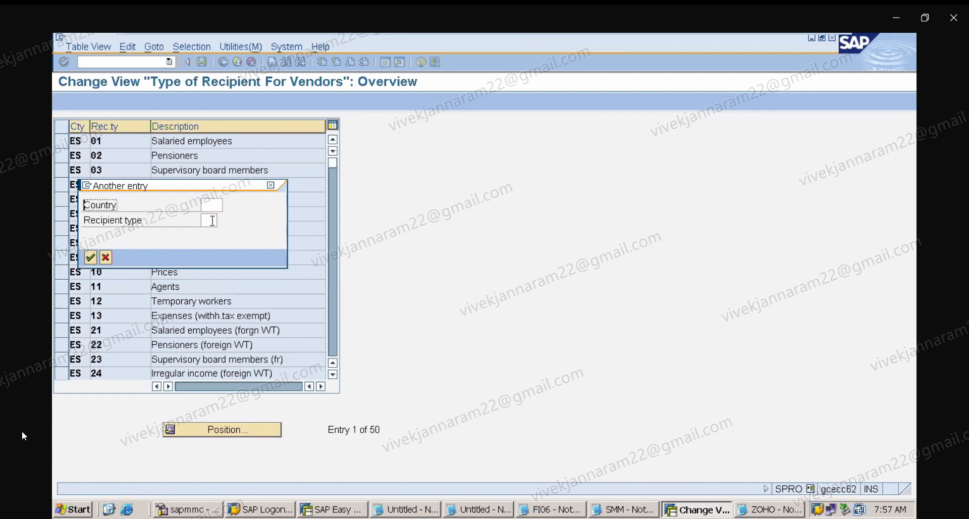
pyautogui.click(271, 185)
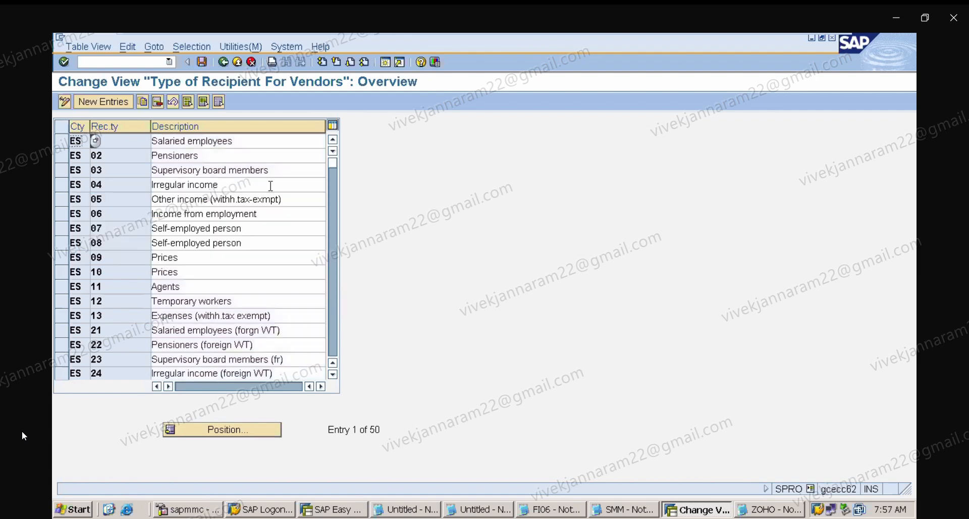
pyautogui.click(334, 299)
pyautogui.click(338, 299)
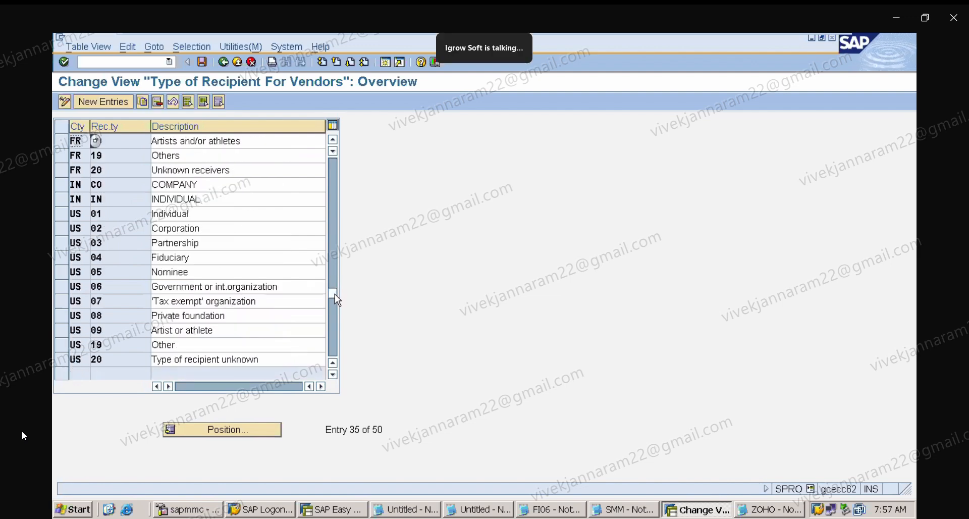
pyautogui.click(338, 261)
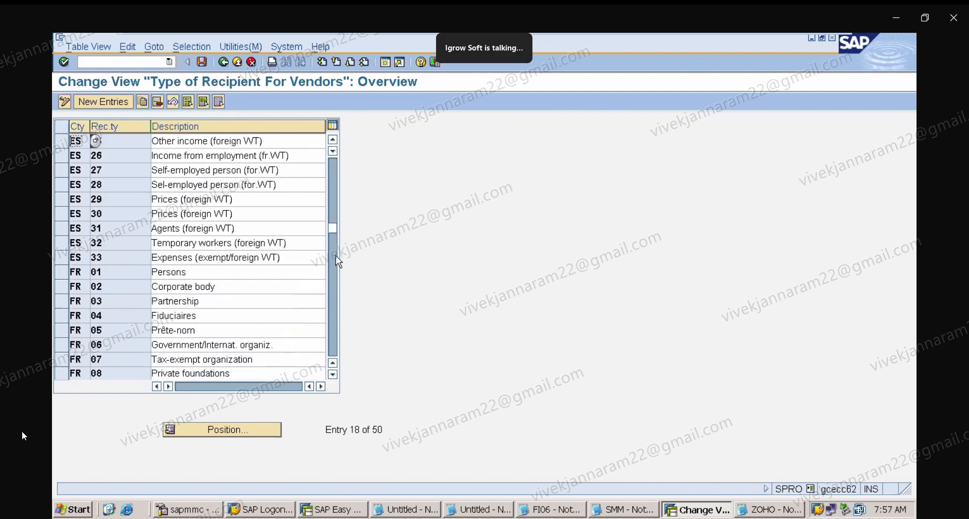
pyautogui.click(335, 211)
pyautogui.click(336, 211)
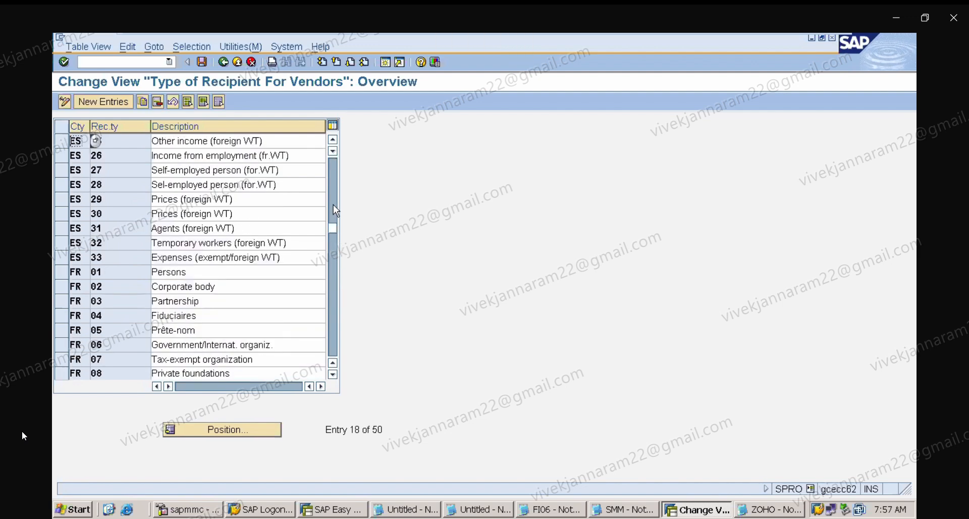
# Scroll the recipient type list to the India entries and select the COMPANY and INDIVIDUAL rows.
pyautogui.click(336, 211)
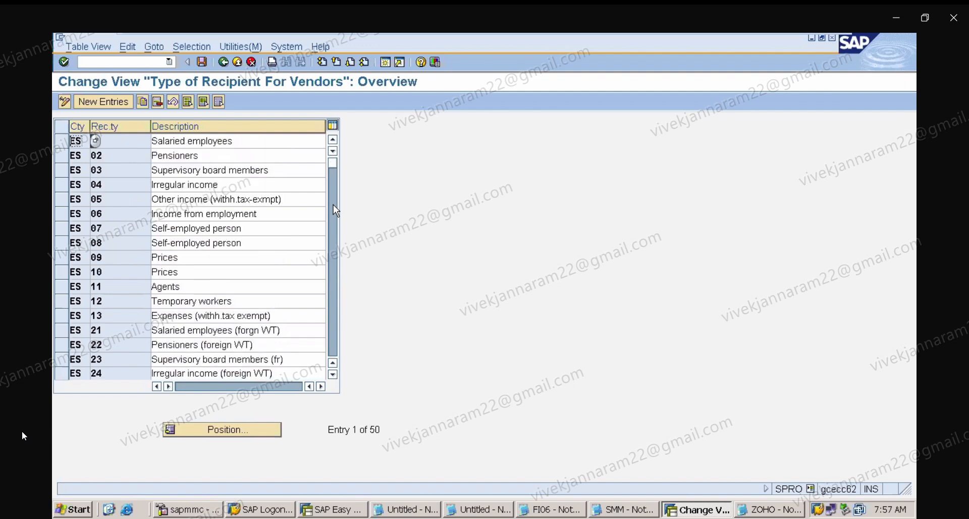
pyautogui.click(335, 245)
pyautogui.click(337, 274)
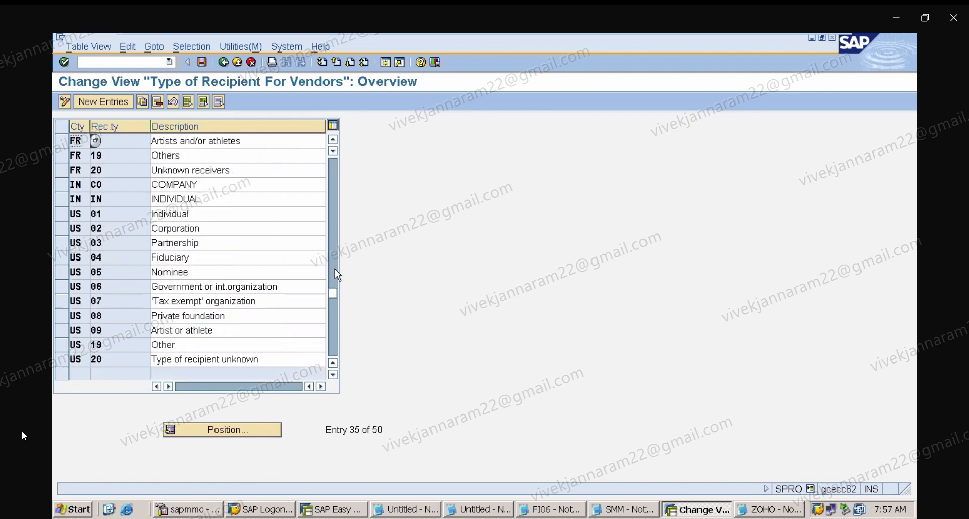
pyautogui.click(61, 184)
pyautogui.click(134, 181)
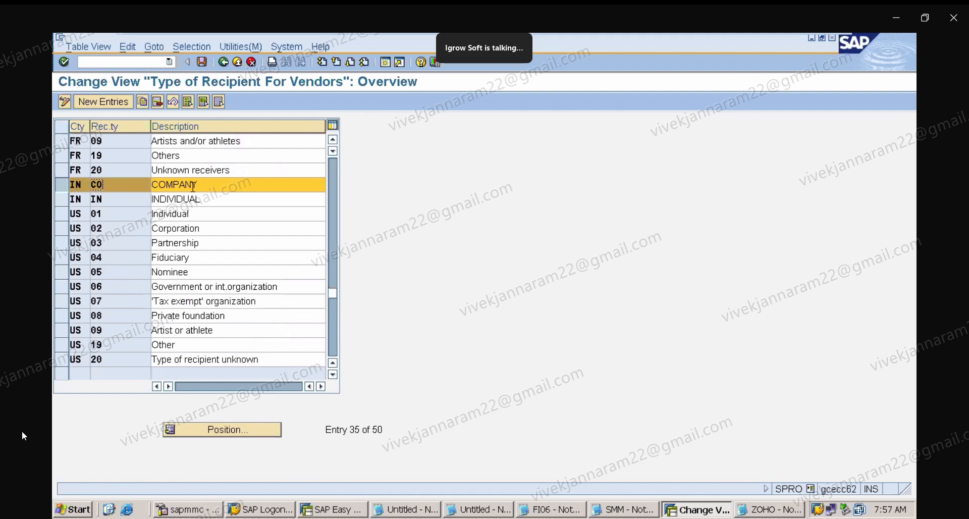
pyautogui.click(61, 201)
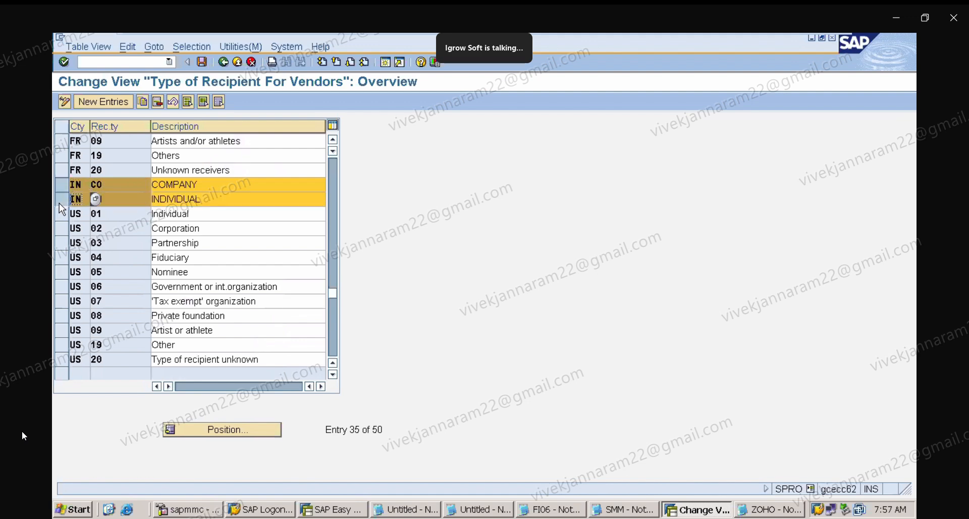
pyautogui.click(134, 198)
pyautogui.click(202, 62)
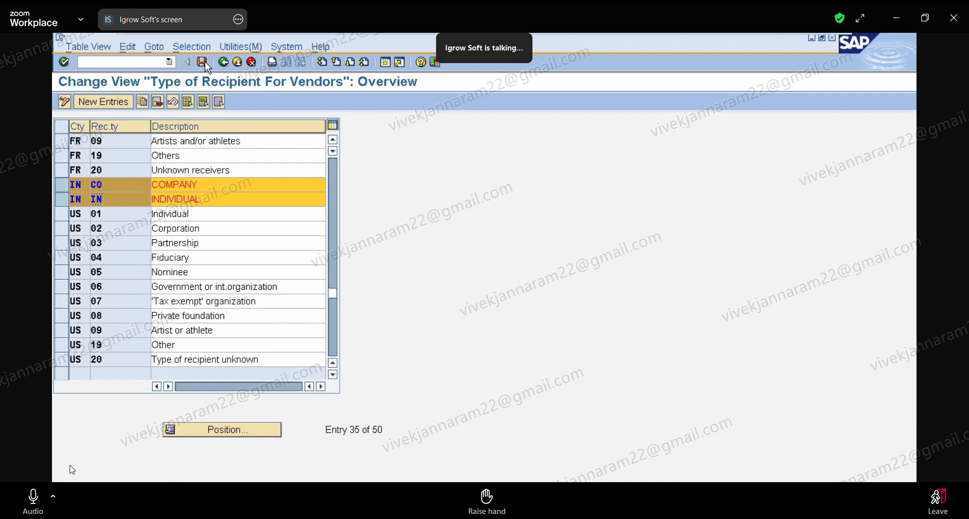
pyautogui.click(124, 104)
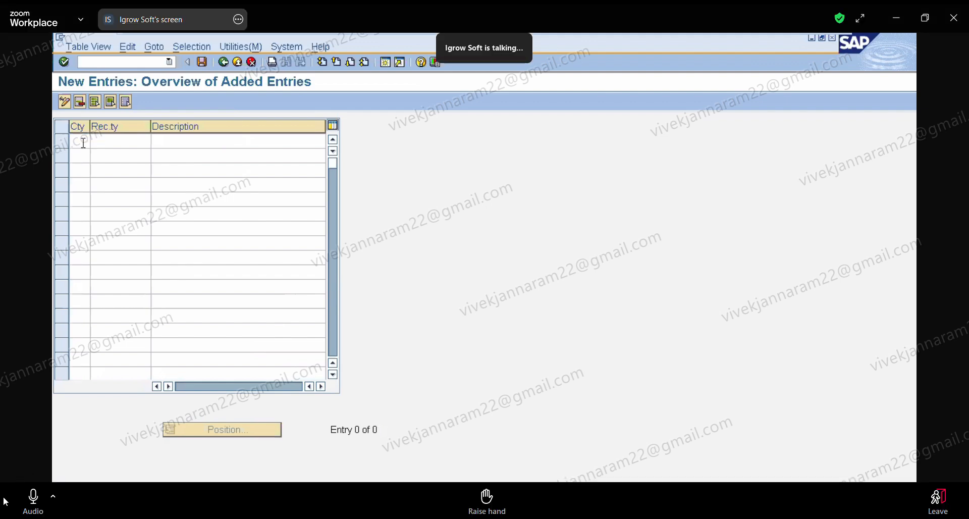
pyautogui.click(83, 143)
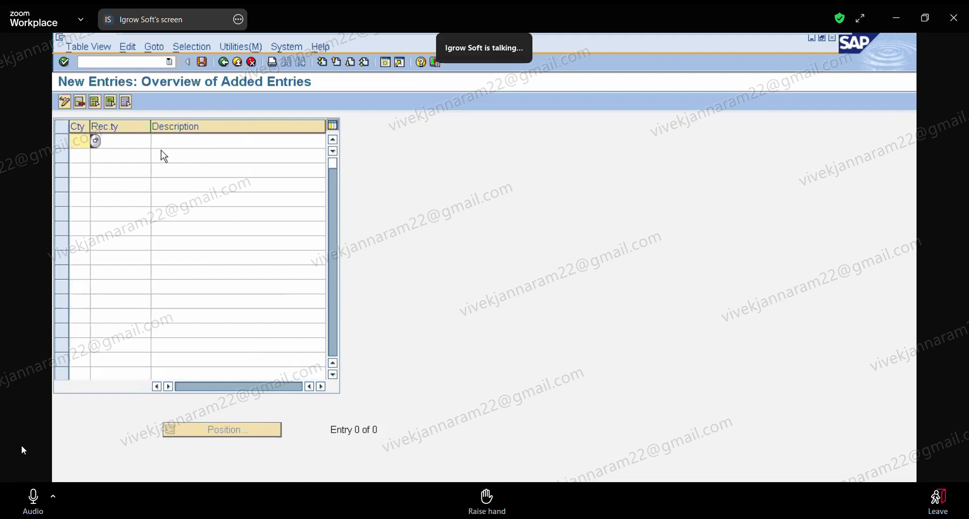
pyautogui.click(607, 506)
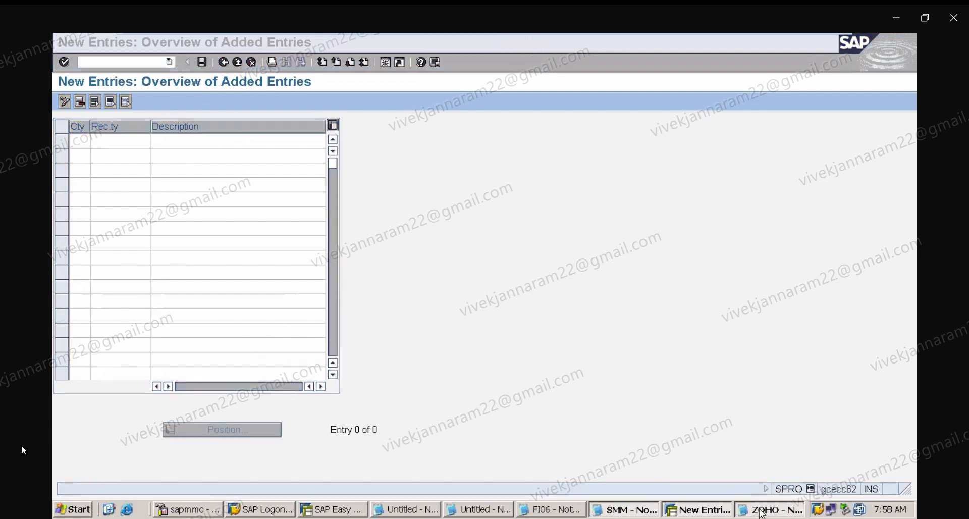
pyautogui.click(766, 424)
pyautogui.moveTo(710, 34)
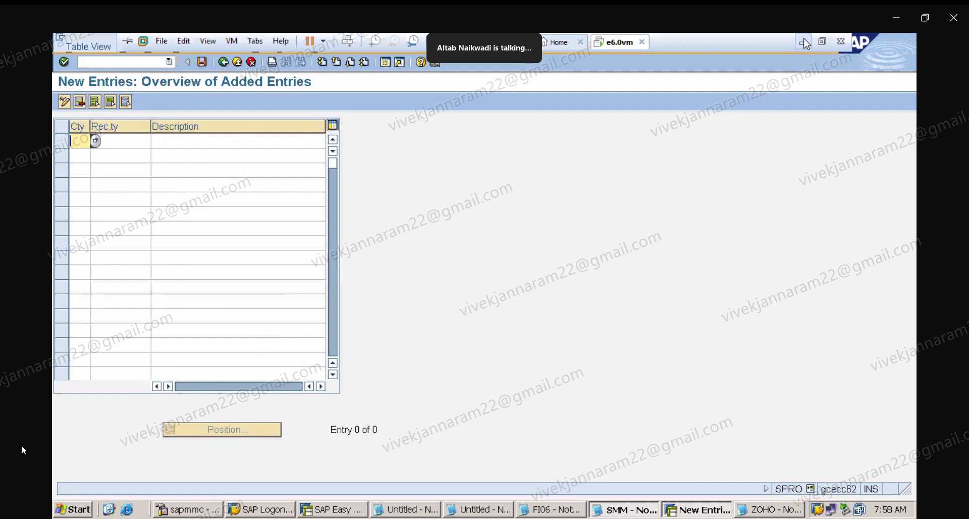
pyautogui.click(793, 508)
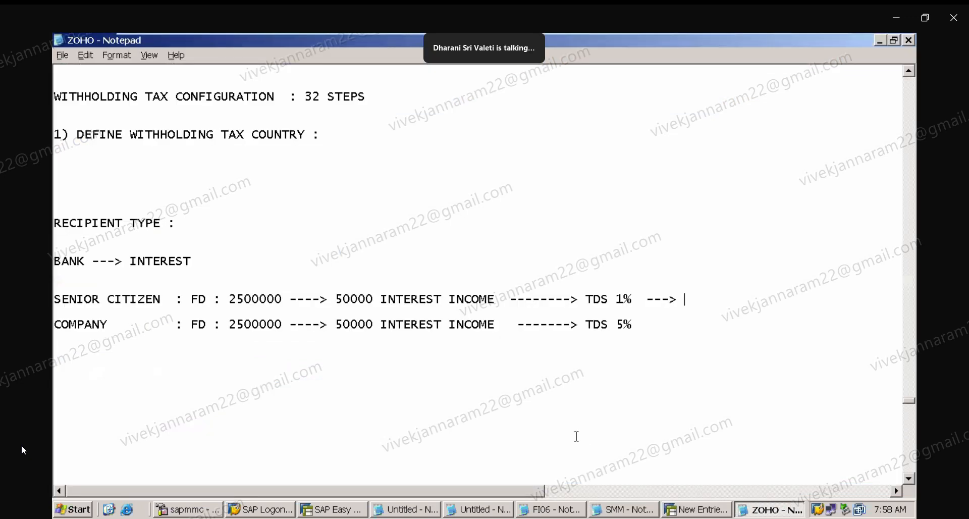
pyautogui.click(577, 436)
pyautogui.click(538, 404)
pyautogui.write('7777')
pyautogui.press('BackSpace')
pyautogui.press('BackSpace')
pyautogui.press('BackSpace')
pyautogui.press('BackSpace')
pyautogui.moveTo(746, 40)
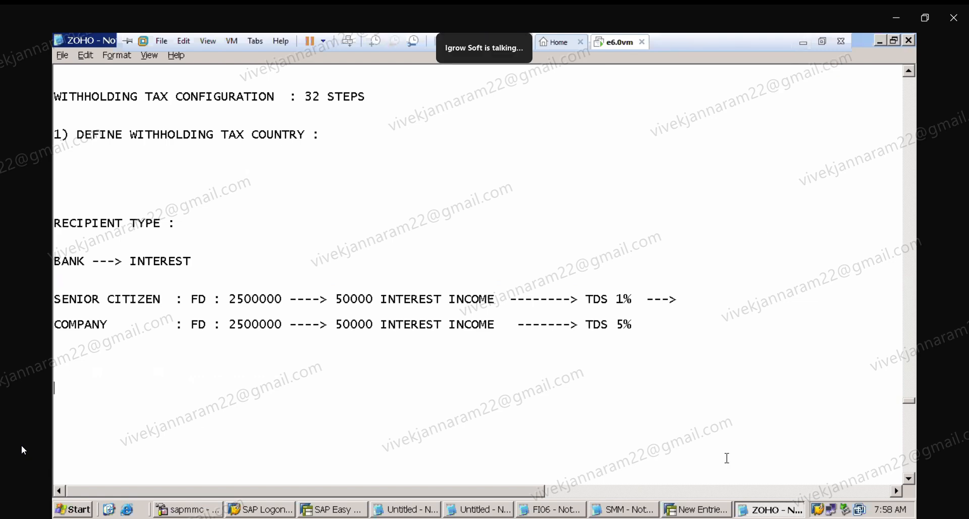
pyautogui.click(696, 510)
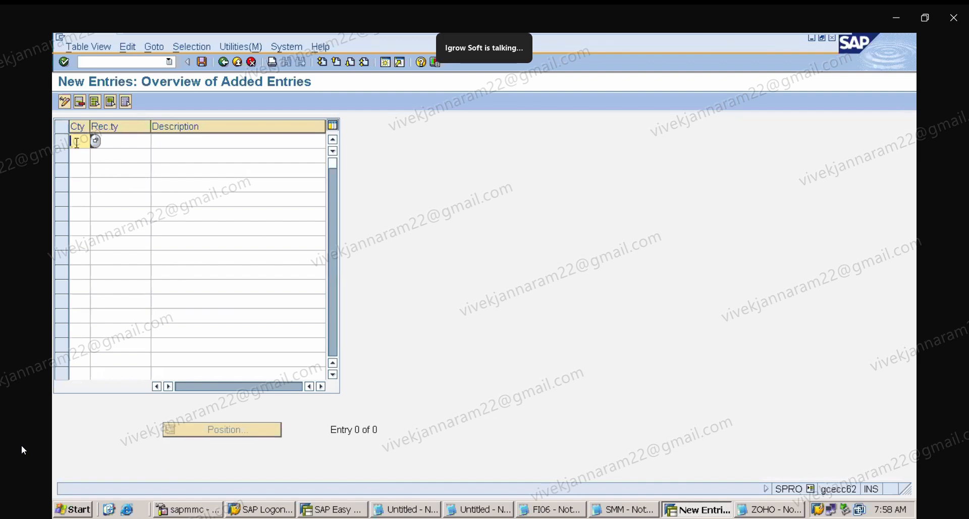
# Try adding India recipient types CO and IN as new entries, then cancel the maintenance and return to the overview.
pyautogui.write('IN')
pyautogui.click(120, 138)
pyautogui.write('CO')
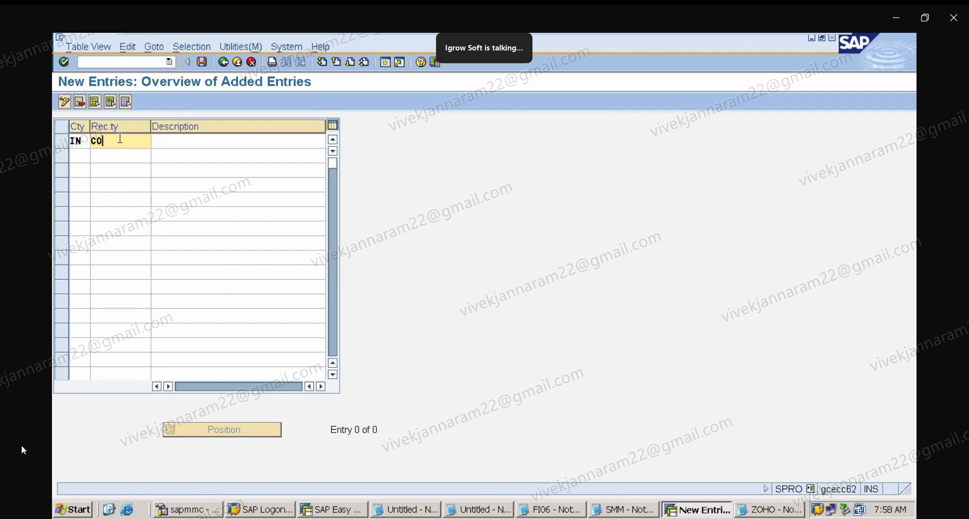
pyautogui.click(84, 157)
pyautogui.write('IN')
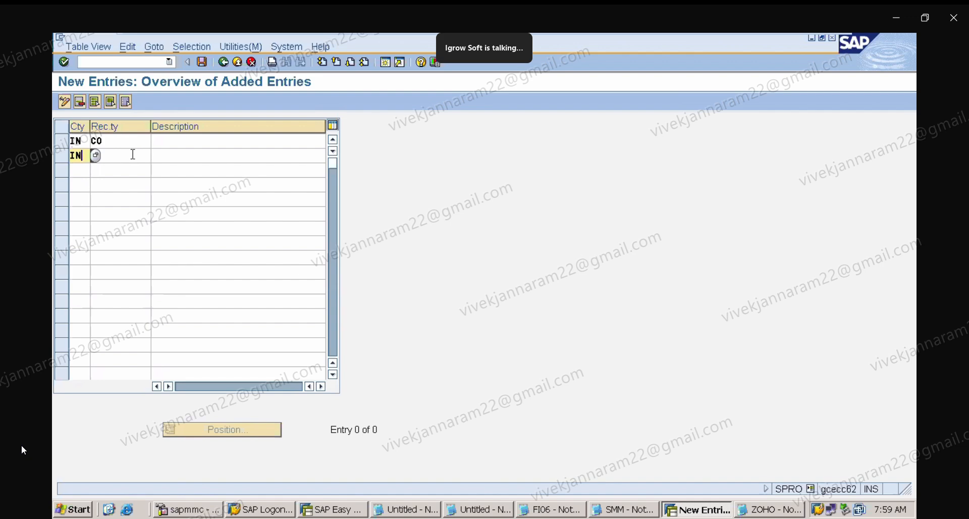
pyautogui.write('I')
pyautogui.press('BackSpace')
pyautogui.write('IN')
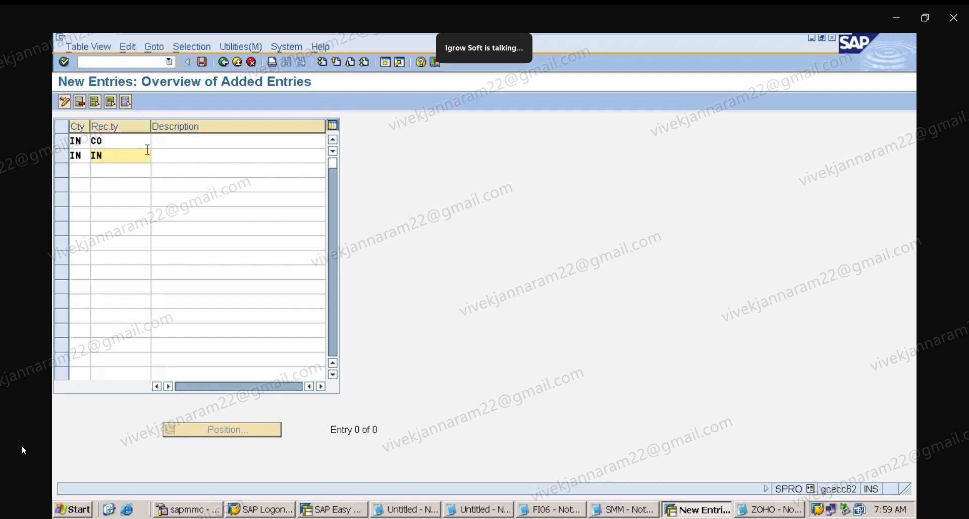
pyautogui.click(248, 66)
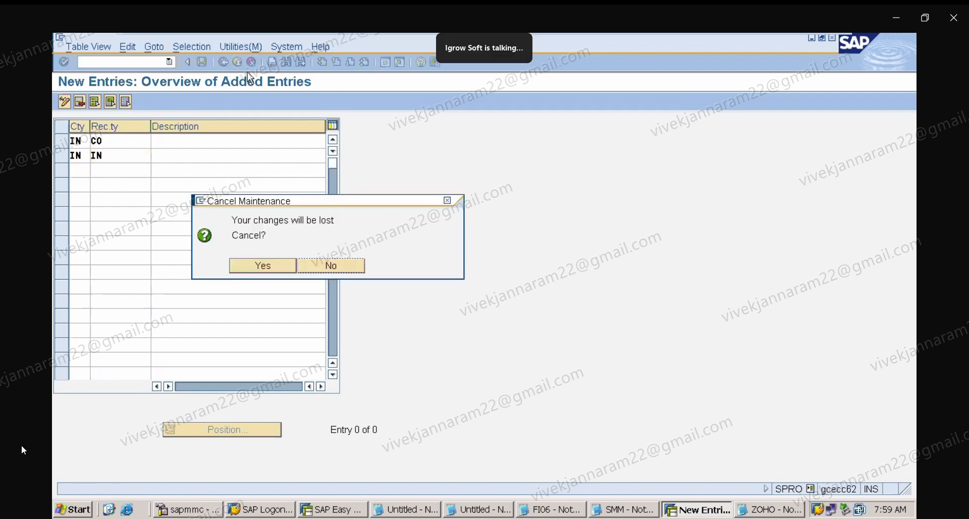
pyautogui.click(288, 272)
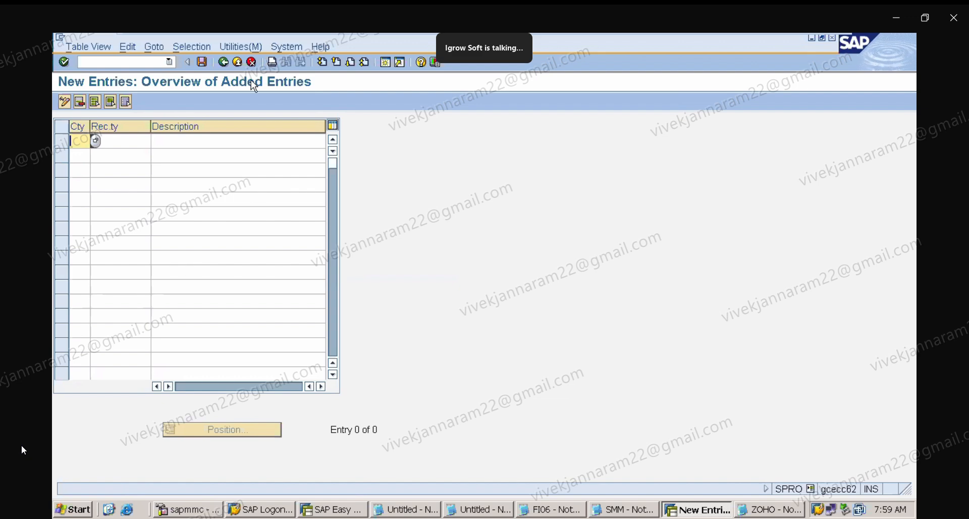
pyautogui.click(223, 63)
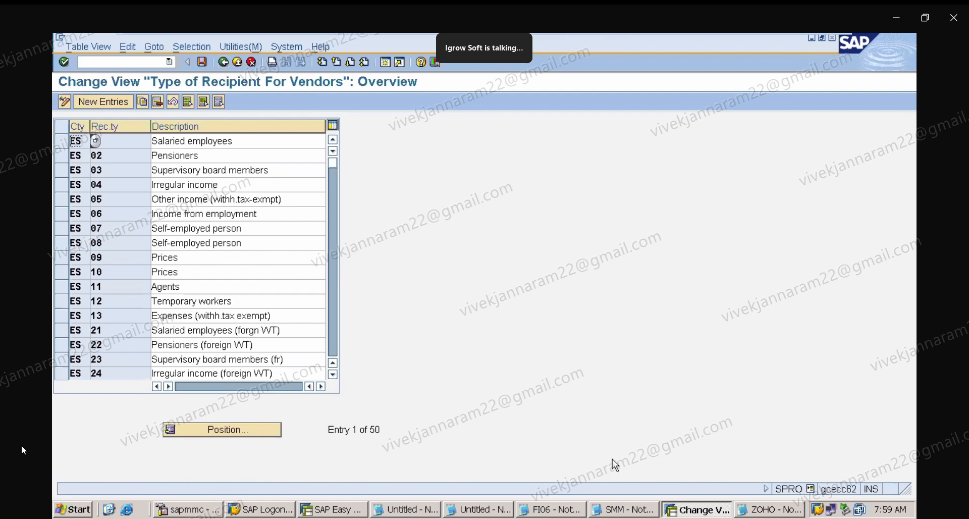
# Return to the IMG and expand India under Extended Withholding Tax basic settings to locate Define Business Places.
pyautogui.click(769, 509)
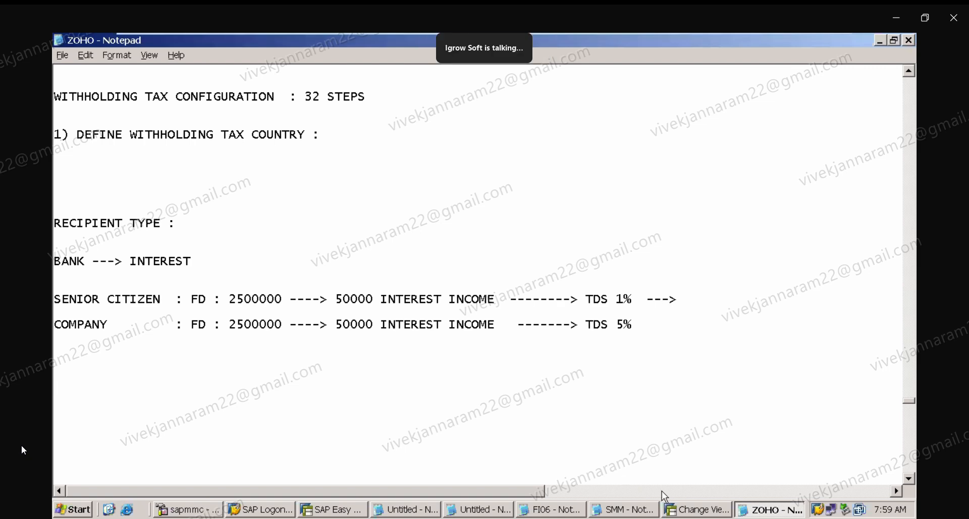
pyautogui.click(716, 508)
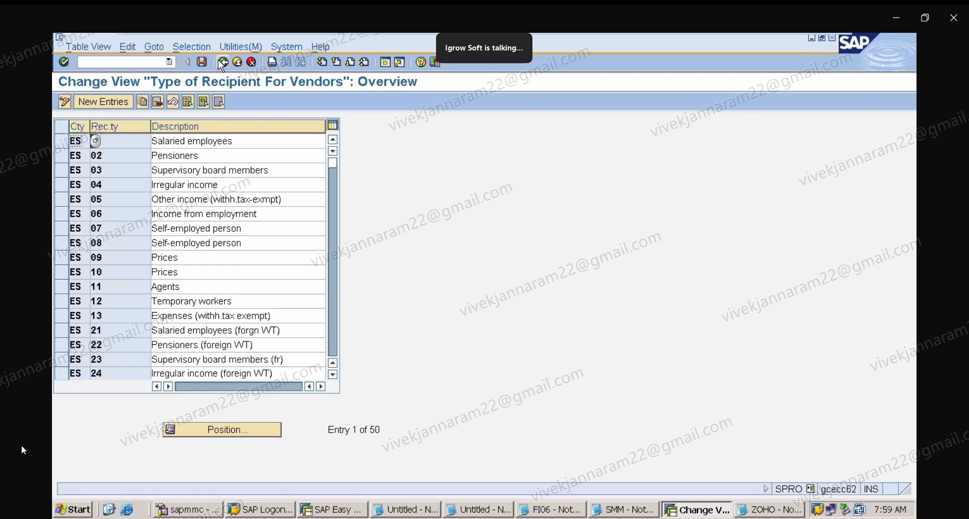
pyautogui.click(223, 62)
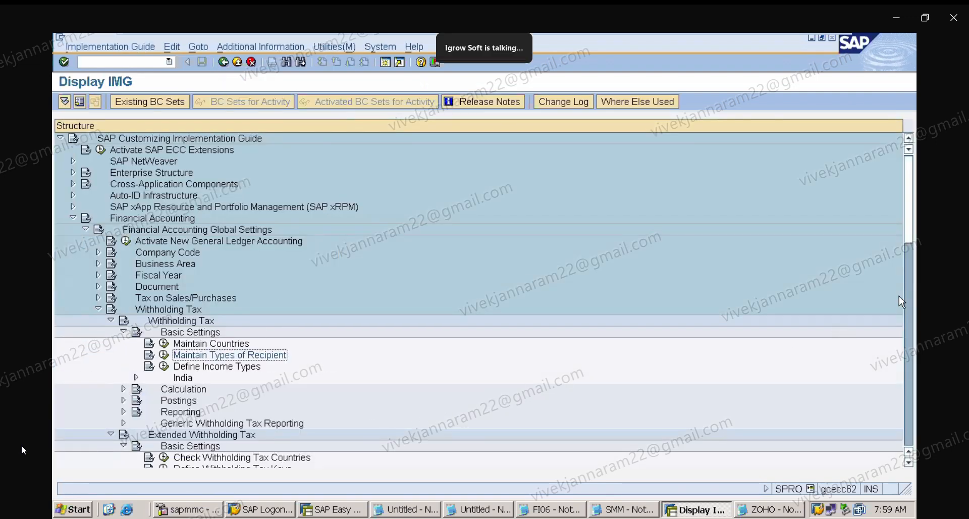
pyautogui.moveTo(910, 224); pyautogui.dragTo(914, 268)
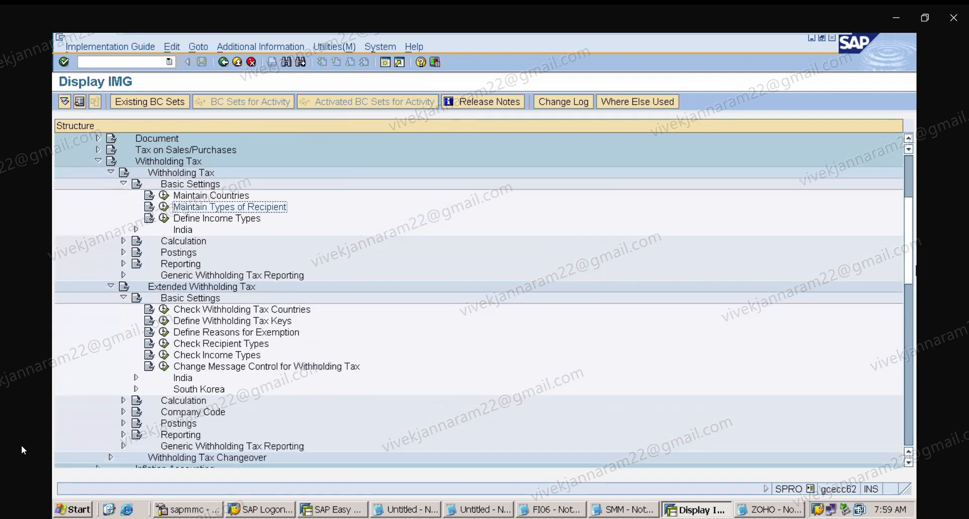
pyautogui.click(136, 378)
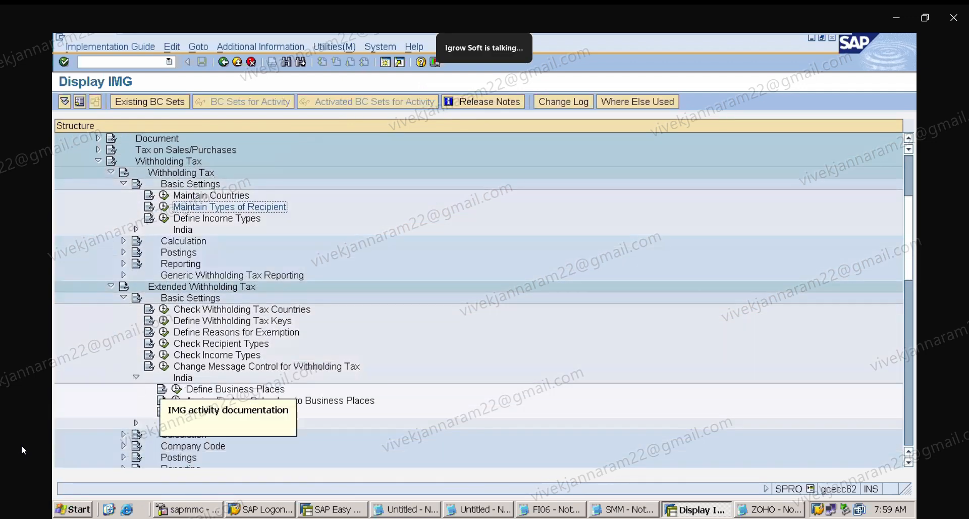
pyautogui.click(265, 391)
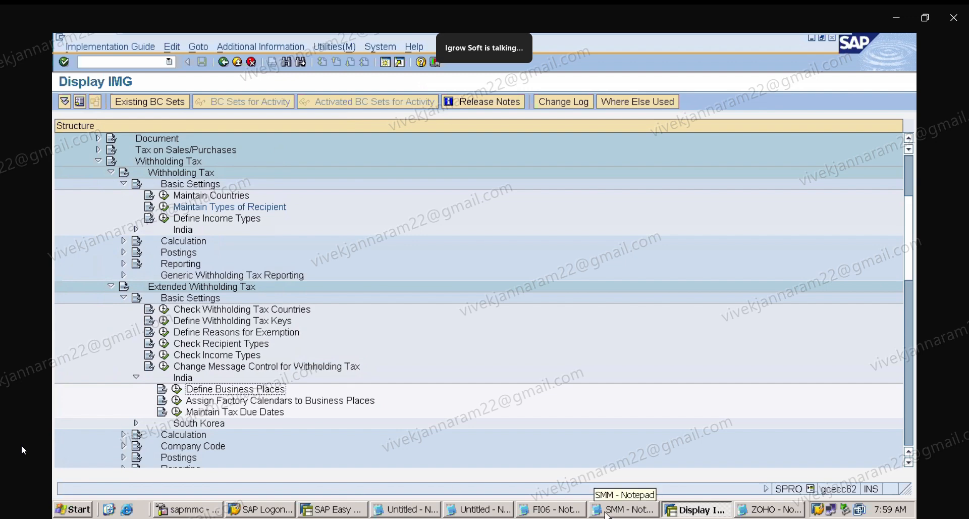
# In the notes, add the line SECTION IS PLACE WHERE WE ARE COLLECTING THE TDS below the COMPANY line.
pyautogui.click(768, 511)
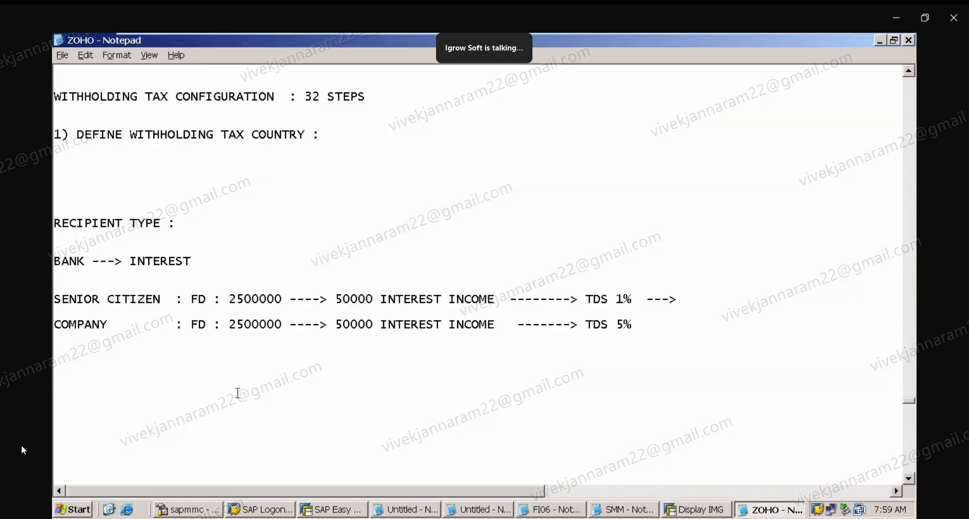
pyautogui.click(150, 395)
pyautogui.write('SECTION IS ')
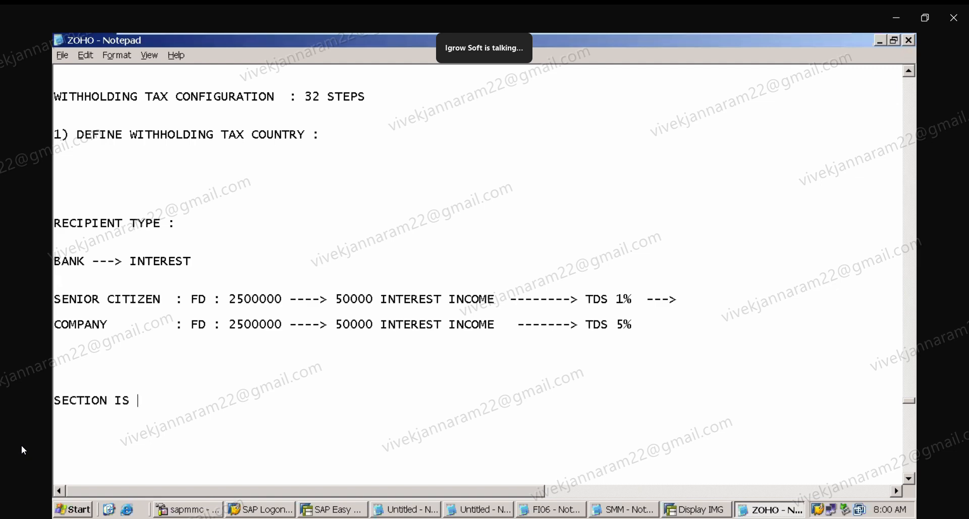
pyautogui.write('PLACE WHERE A')
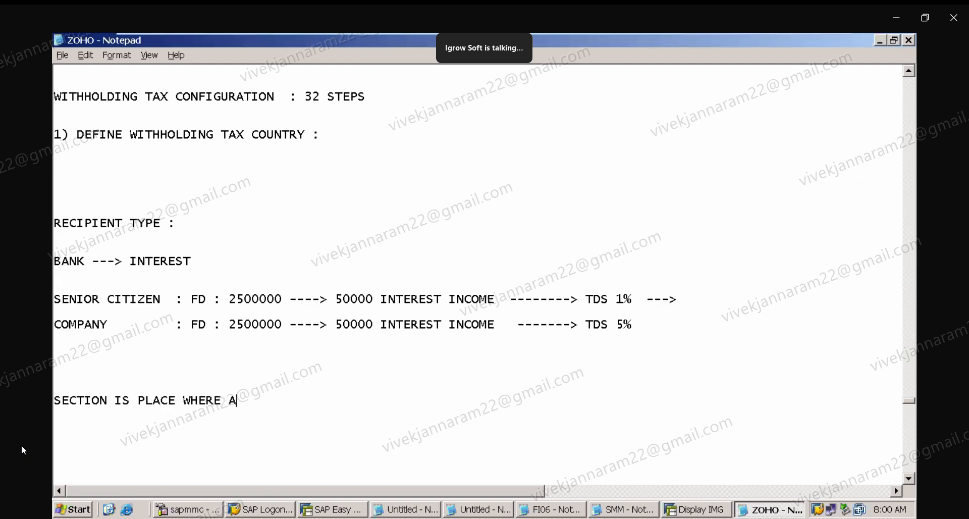
pyautogui.press('BackSpace')
pyautogui.write('WHER')
pyautogui.press('BackSpace')
pyautogui.write('ARE COLLE')
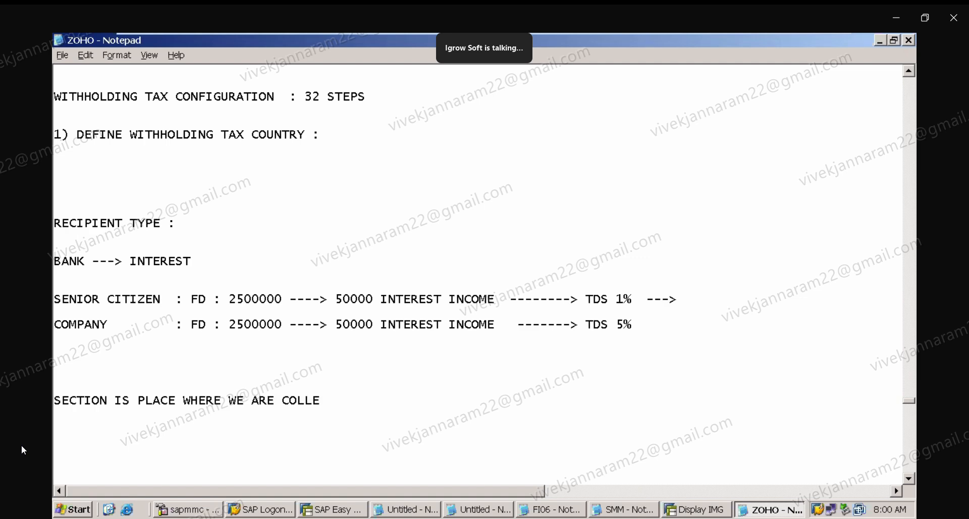
pyautogui.write('CTING THE TDS')
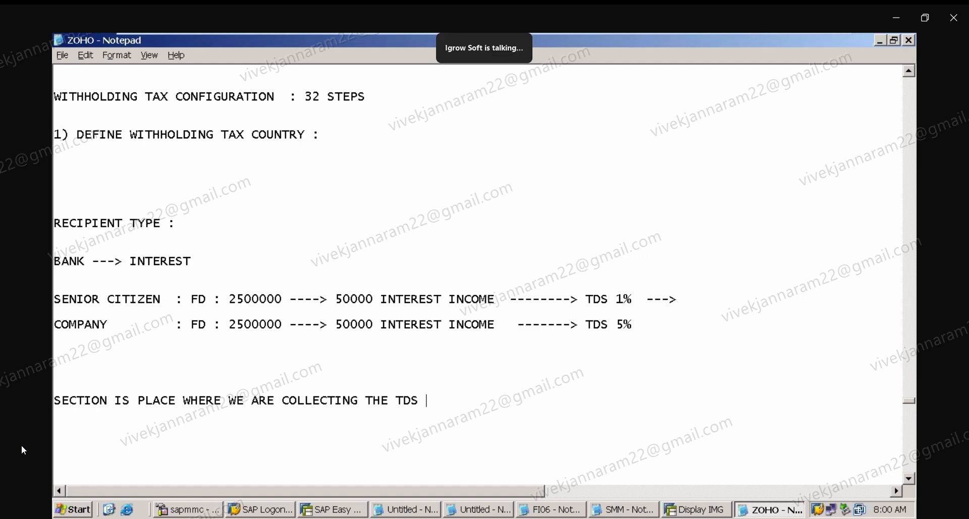
# Start a BUSINESS line further down and insert CODE after SECTION in the previous note.
pyautogui.press('Return')
pyautogui.press('Return')
pyautogui.press('Return')
pyautogui.write('BU')
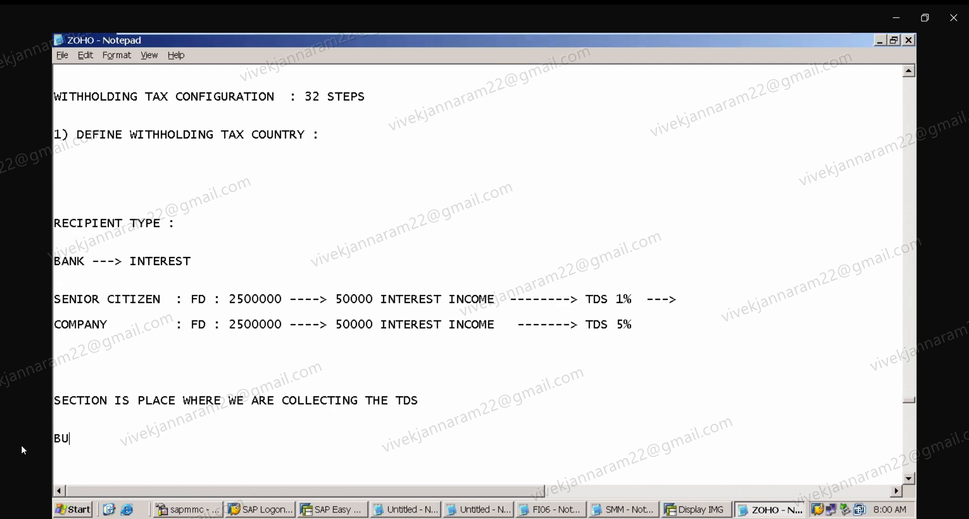
pyautogui.write('SINESS')
pyautogui.click(115, 401)
pyautogui.write('CODE')
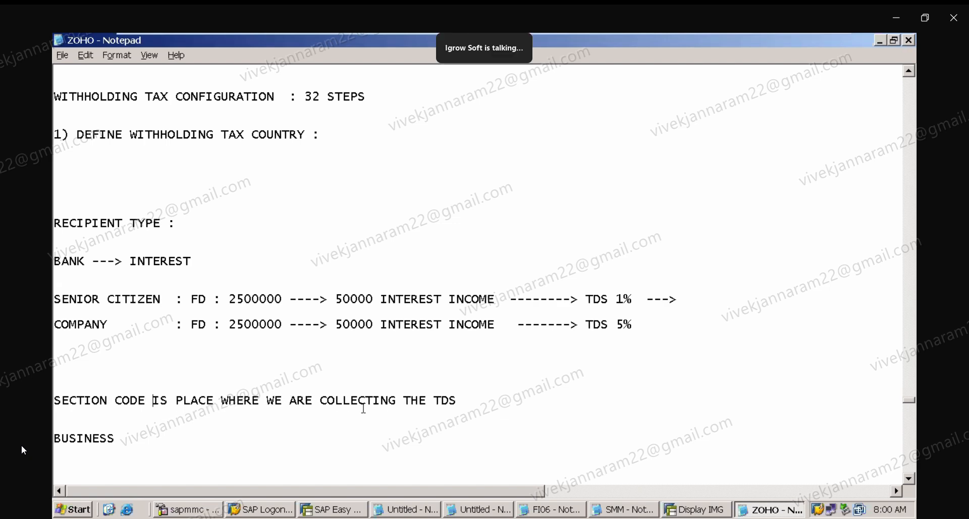
# Complete the note line as BUSINESS PLACE IS THE LOCAL TAX JURISDICTION OFFICE - TO WHICH TDS IS PAID.
pyautogui.click(162, 438)
pyautogui.write('PLANCE')
pyautogui.press('BackSpace')
pyautogui.press('BackSpace')
pyautogui.press('BackSpace')
pyautogui.write('CE')
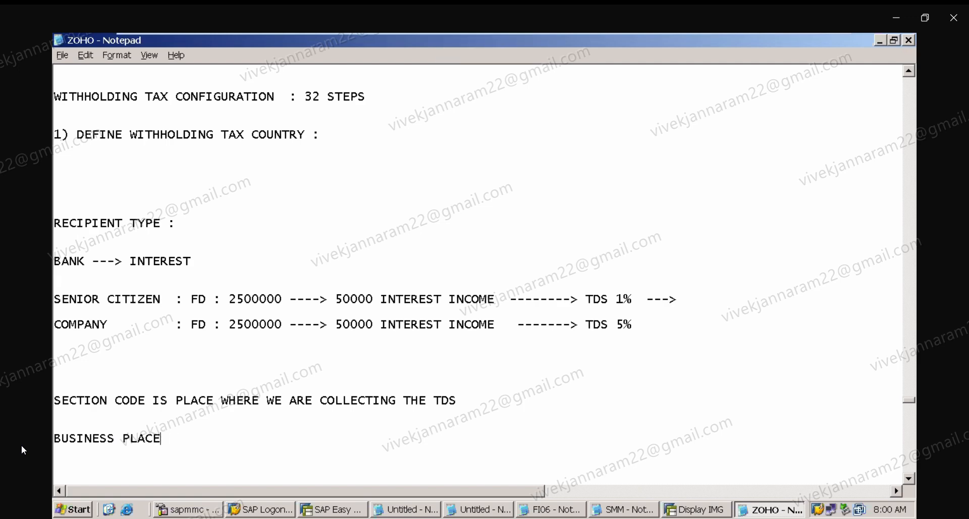
pyautogui.write(' IS THE LOCAL TAX')
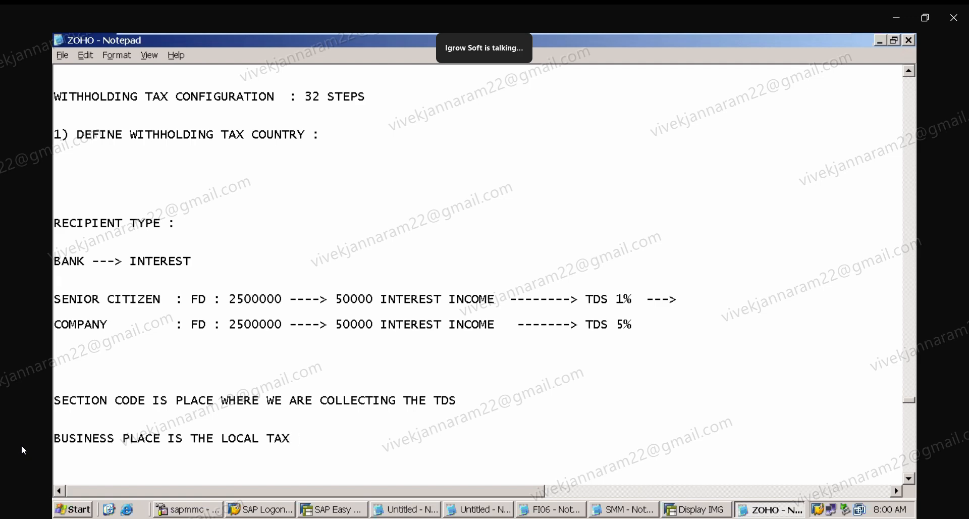
pyautogui.write(' JURISDICTION OFF')
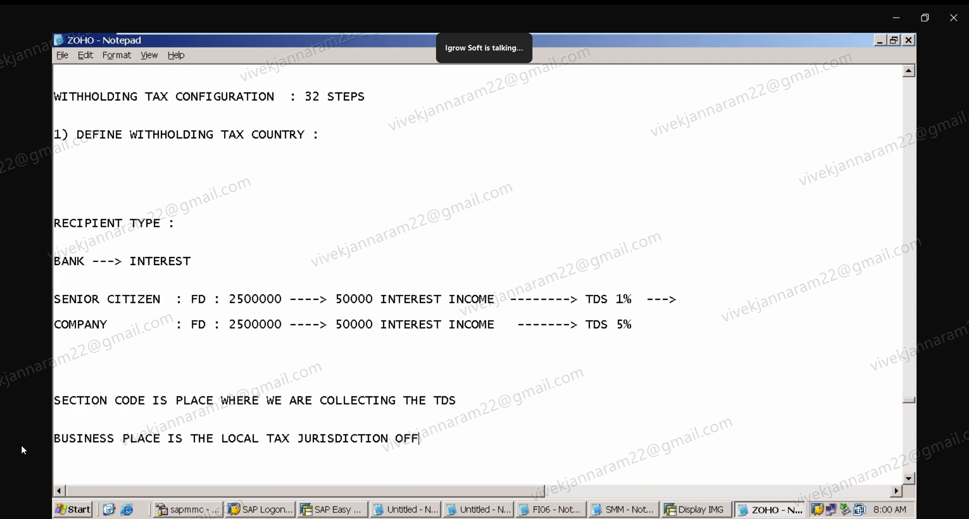
pyautogui.write('ICE - WHERE')
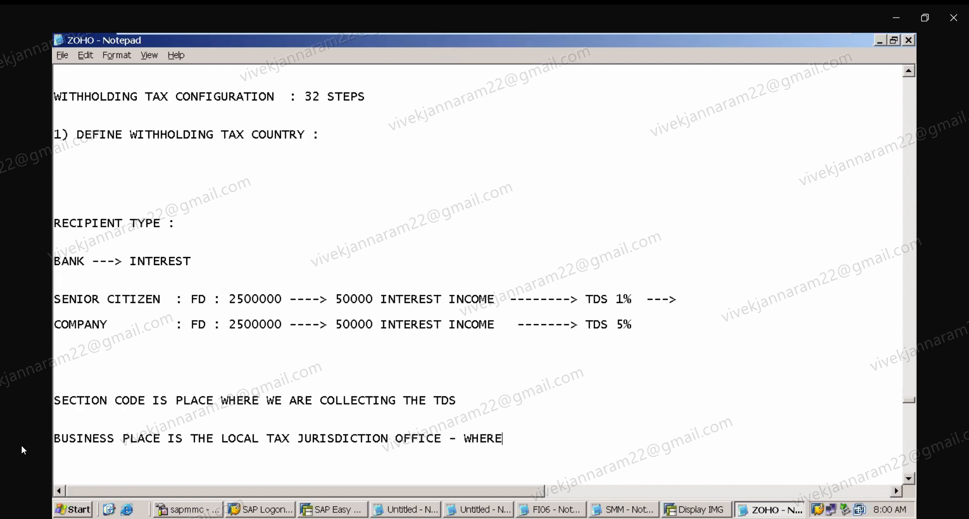
pyautogui.press('BackSpace')
pyautogui.press('BackSpace')
pyautogui.press('BackSpace')
pyautogui.press('BackSpace')
pyautogui.press('BackSpace')
pyautogui.write('TI')
pyautogui.press('BackSpace')
pyautogui.write('O')
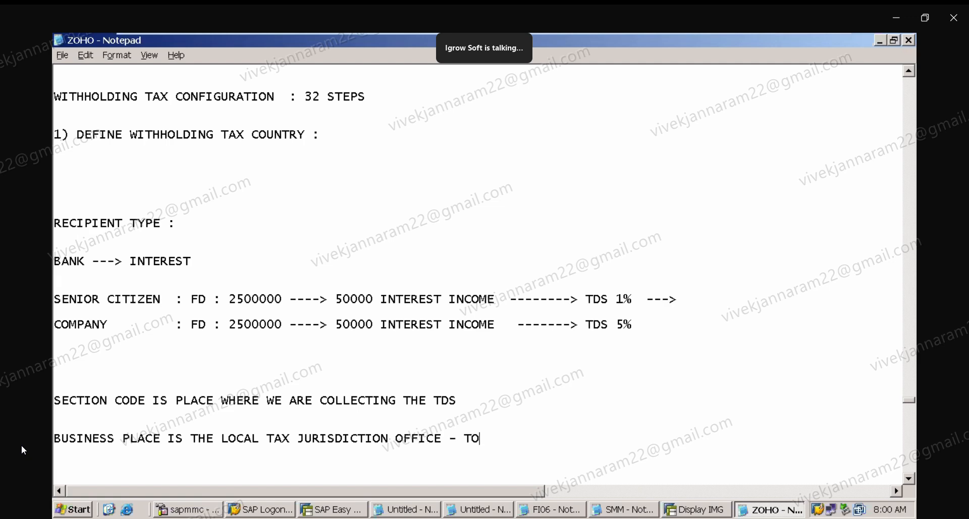
pyautogui.write(' WHICH TDS IS PAID')
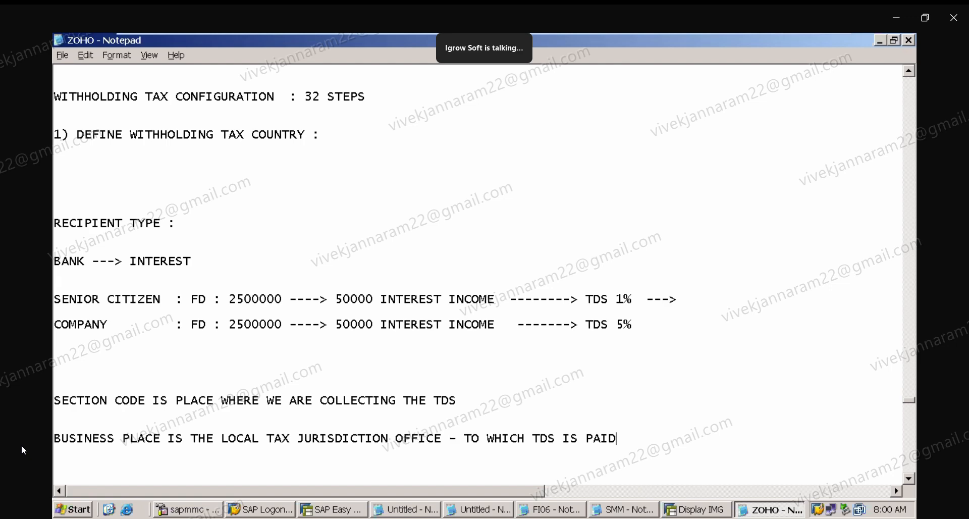
pyautogui.press('Return')
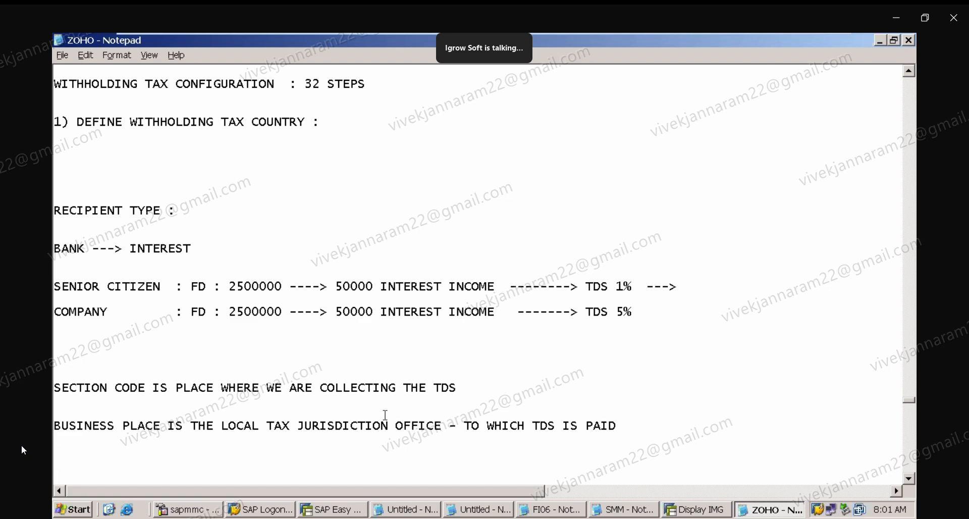
# Below the business place line, add the note WE WILL CREATE THE SECTION CODES IN THE COMPANY CODE AS PER THE BUSINESS PLACES.
pyautogui.moveTo(444, 426); pyautogui.dragTo(465, 350)
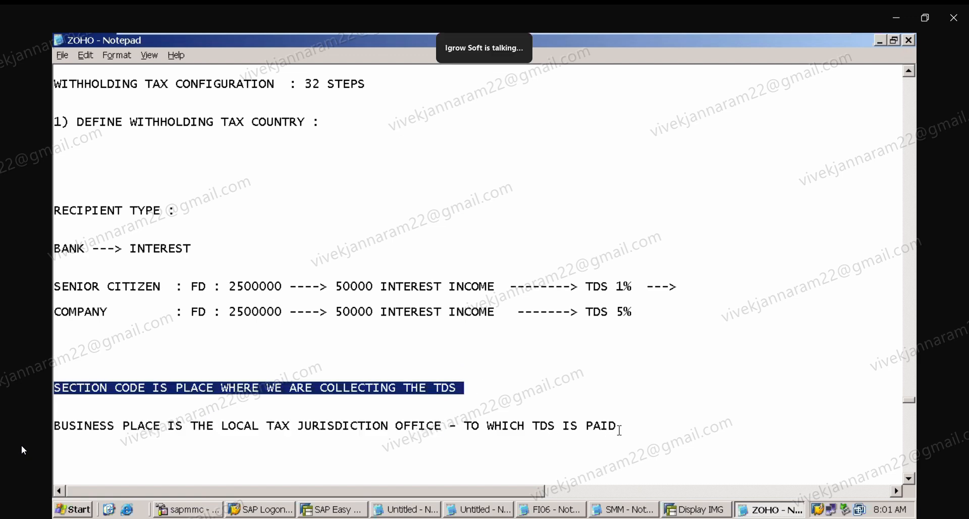
pyautogui.moveTo(620, 428); pyautogui.dragTo(620, 405)
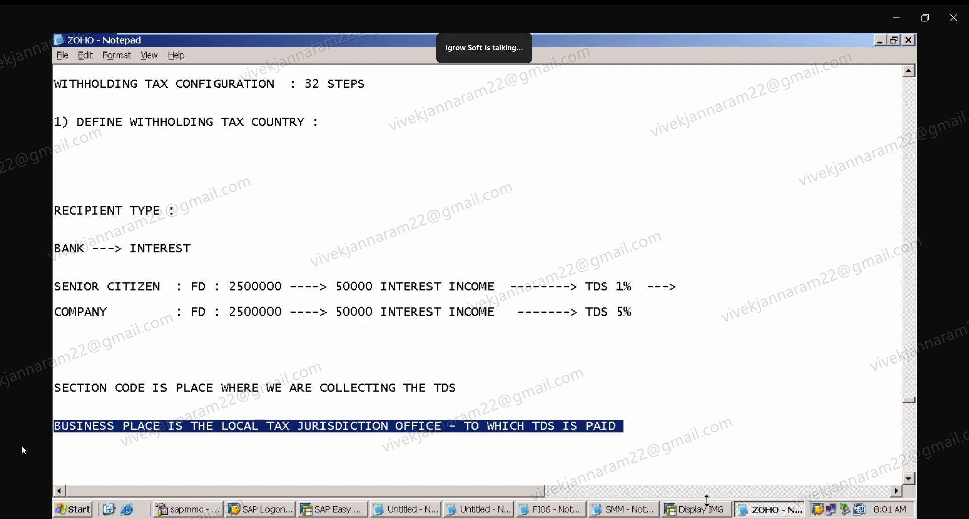
pyautogui.click(911, 478)
pyautogui.click(910, 477)
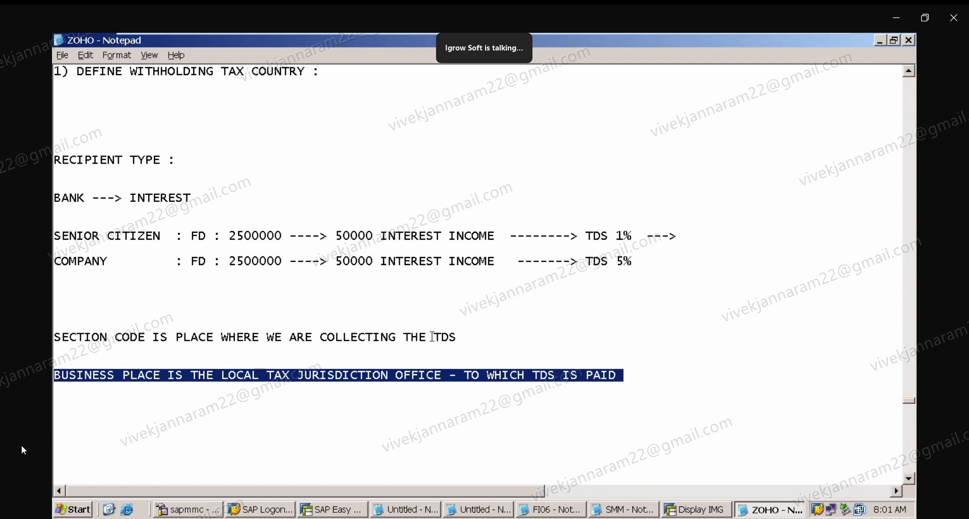
pyautogui.click(239, 430)
pyautogui.write('WE WIL')
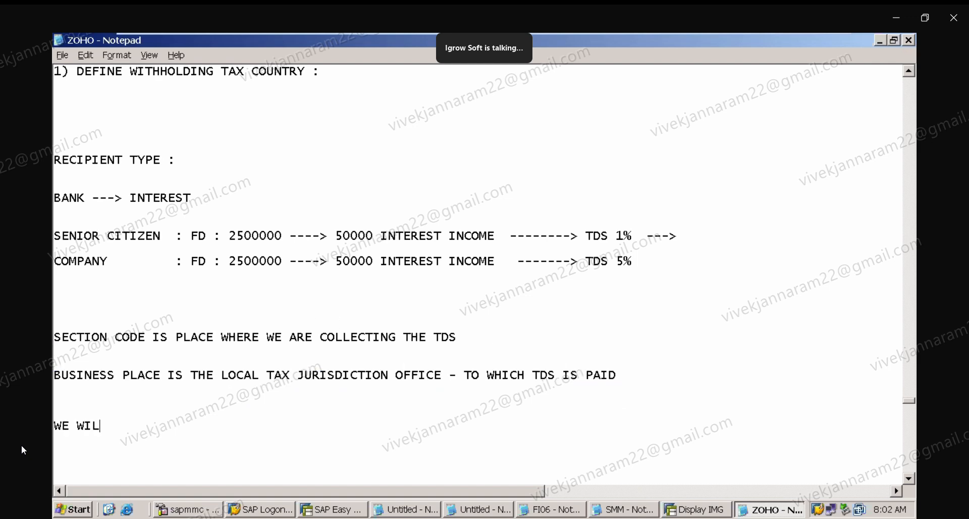
pyautogui.write('L CREATE THE ')
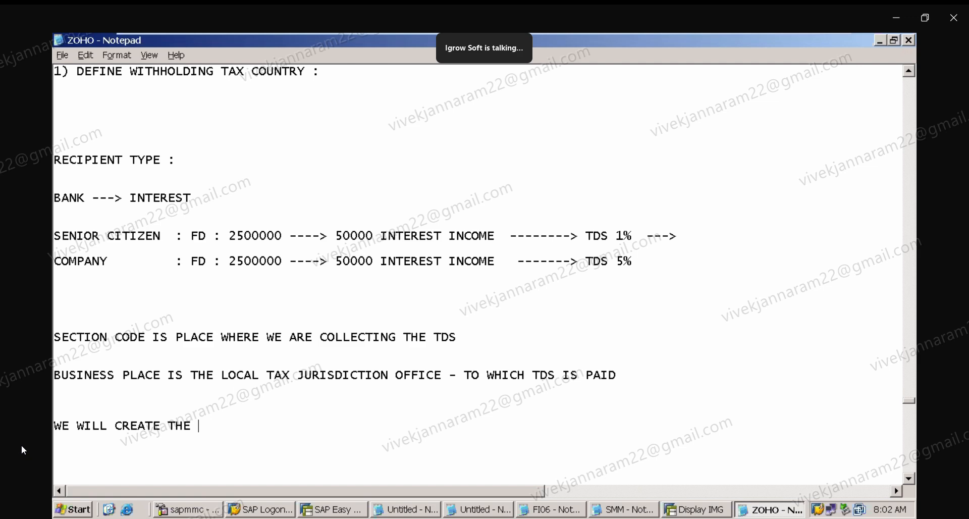
pyautogui.write('SECTION CO')
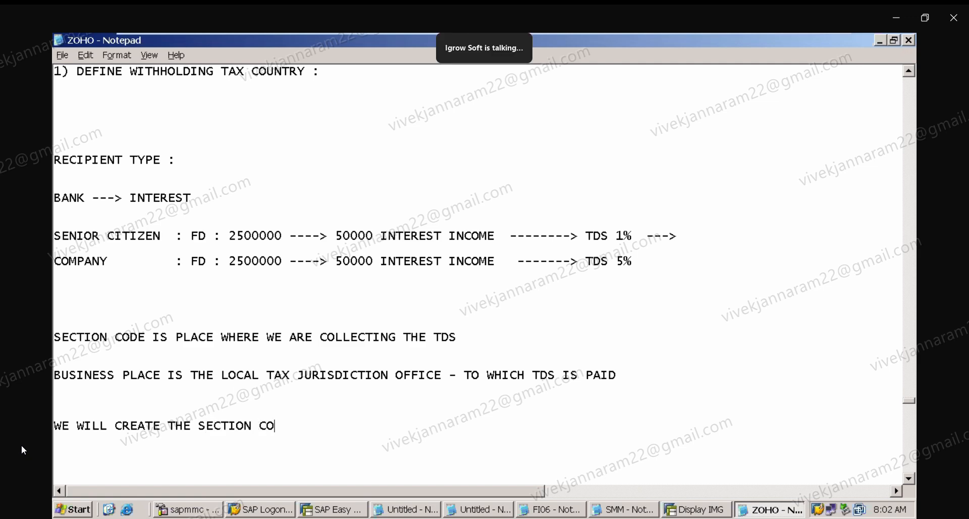
pyautogui.write('DES IN THE CO')
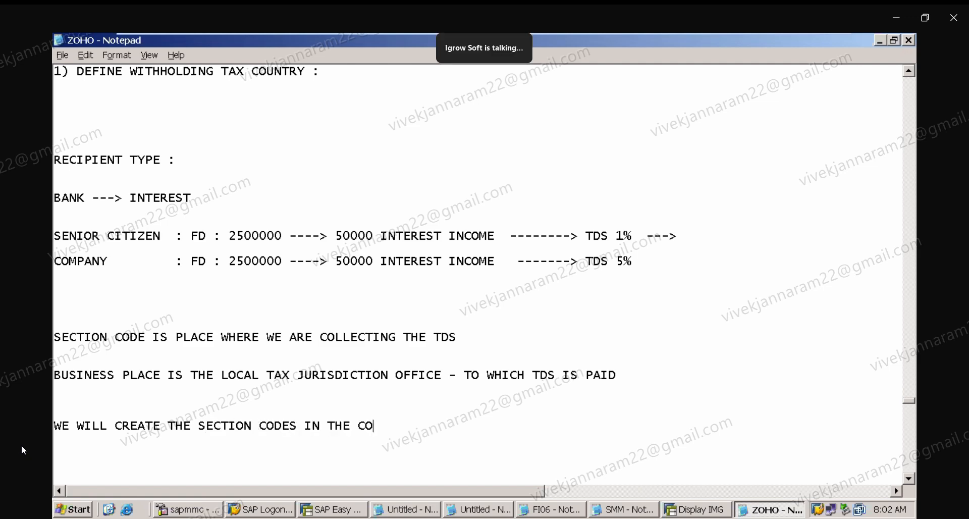
pyautogui.write('MPANY CODE AS O')
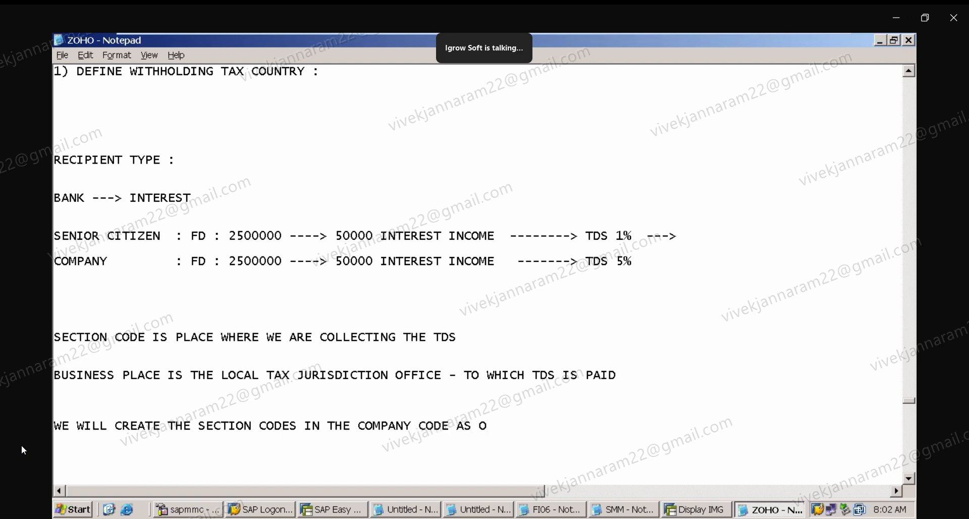
pyautogui.press('BackSpace')
pyautogui.write('PER THE BUSINE')
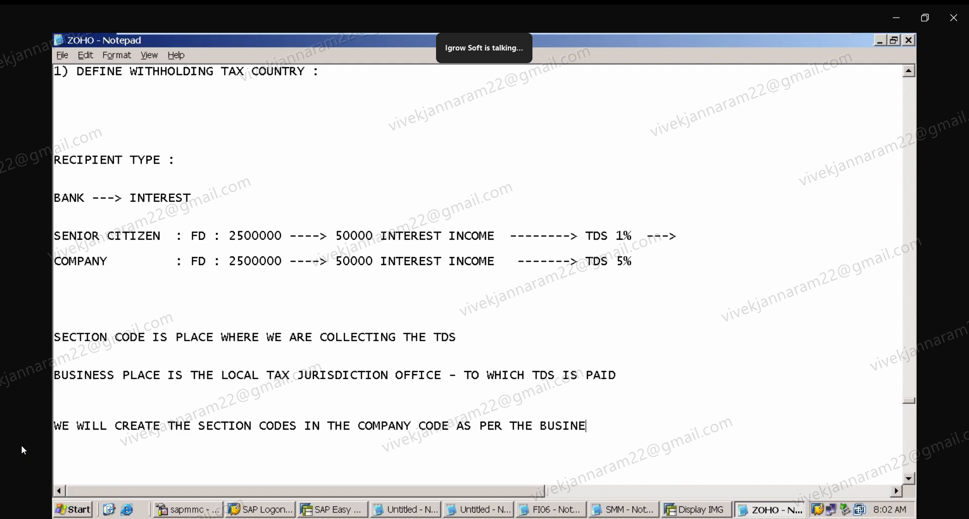
pyautogui.write('SS PLACES')
pyautogui.press('BackSpace')
pyautogui.write('.')
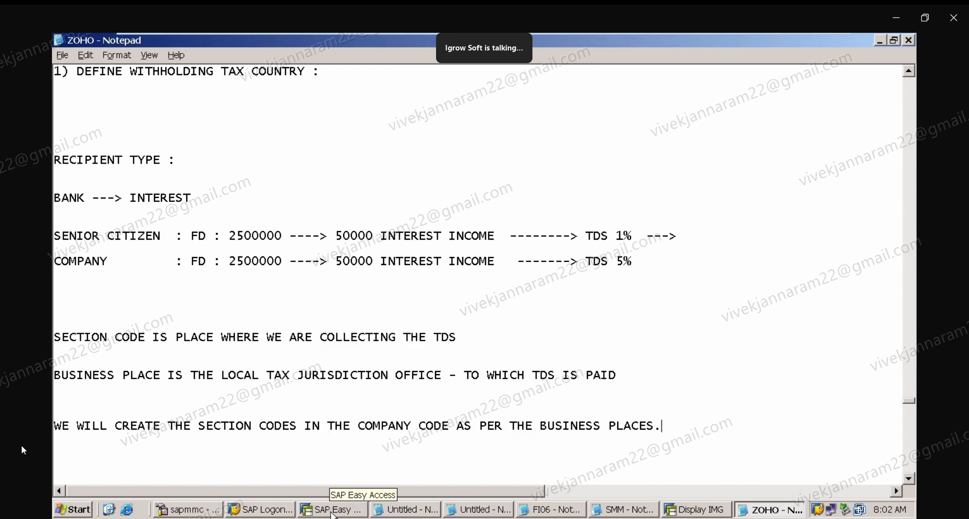
# Open Define Business Places and add a new entry for company code ZAPL, section code HYD1, named HYD SECTION CODE.
pyautogui.click(706, 510)
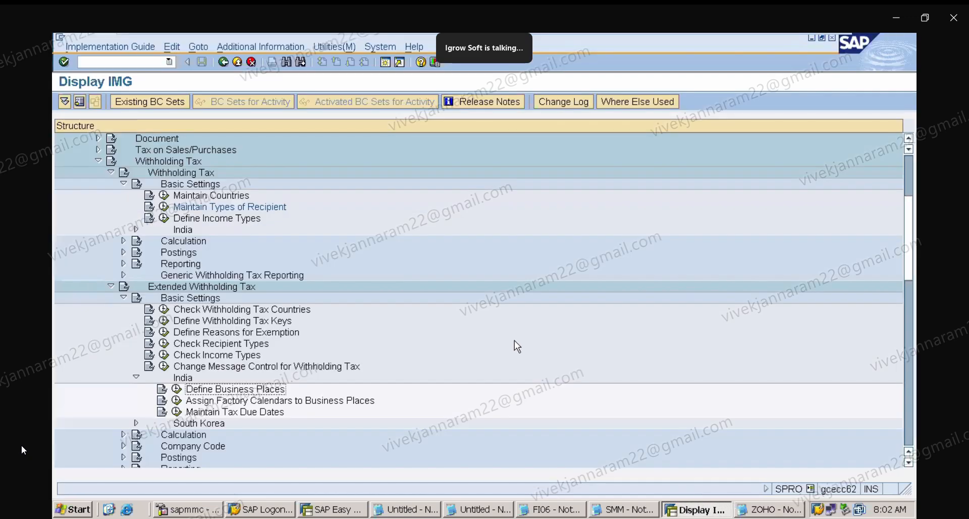
pyautogui.click(175, 390)
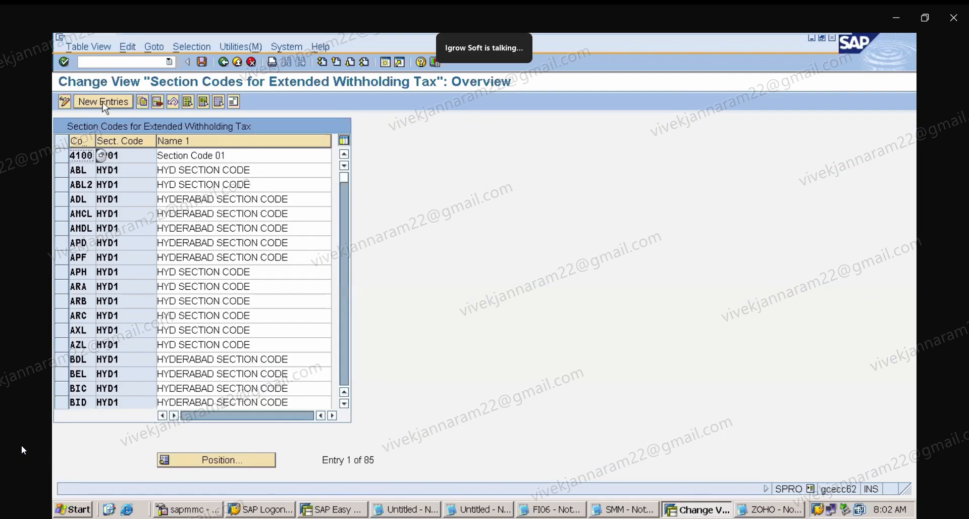
pyautogui.click(103, 103)
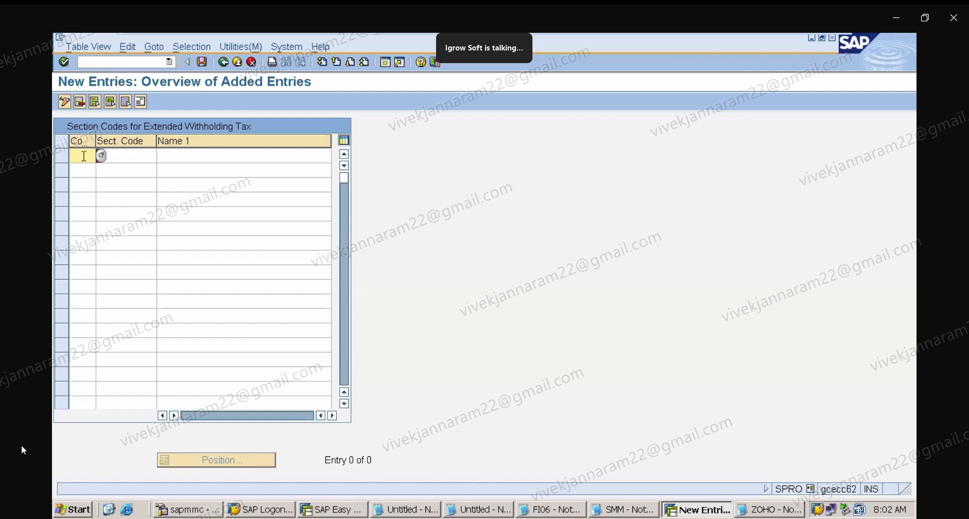
pyautogui.write('ZAPL')
pyautogui.click(132, 154)
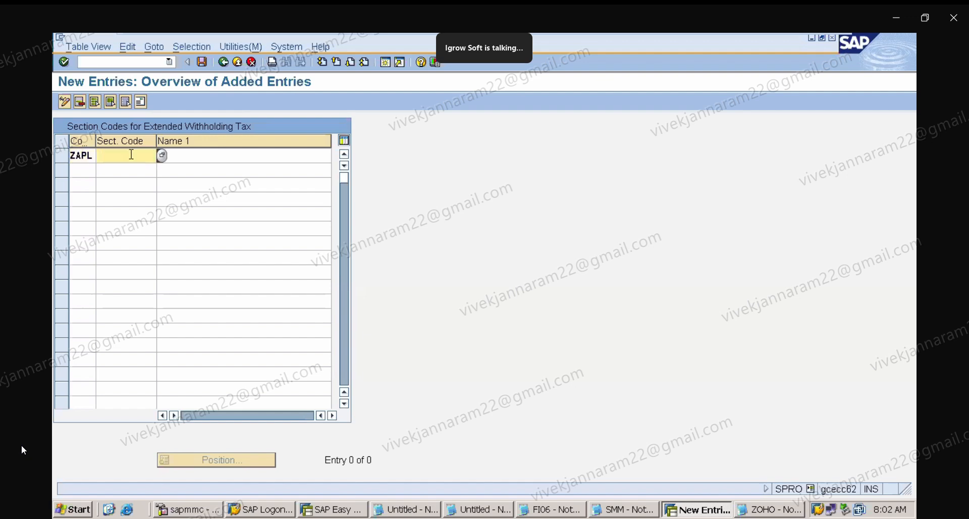
pyautogui.write('HYD1')
pyautogui.click(181, 155)
pyautogui.click(195, 167)
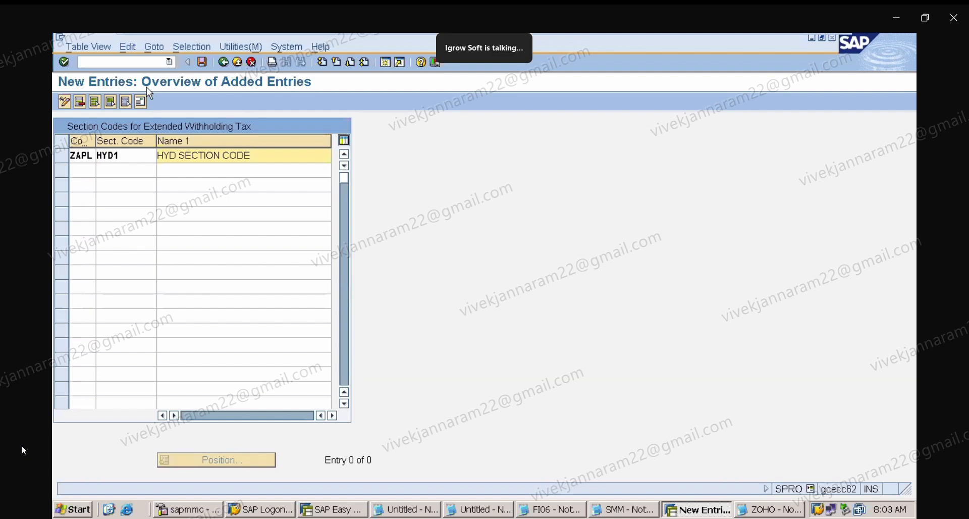
# Save and fill the section code address: name HYD SECTION CODE, search term HYDERABAD, SAP STREET 1-2-3, 500040 HYDERABAD, PO box 504, postal code 500040.
pyautogui.click(202, 62)
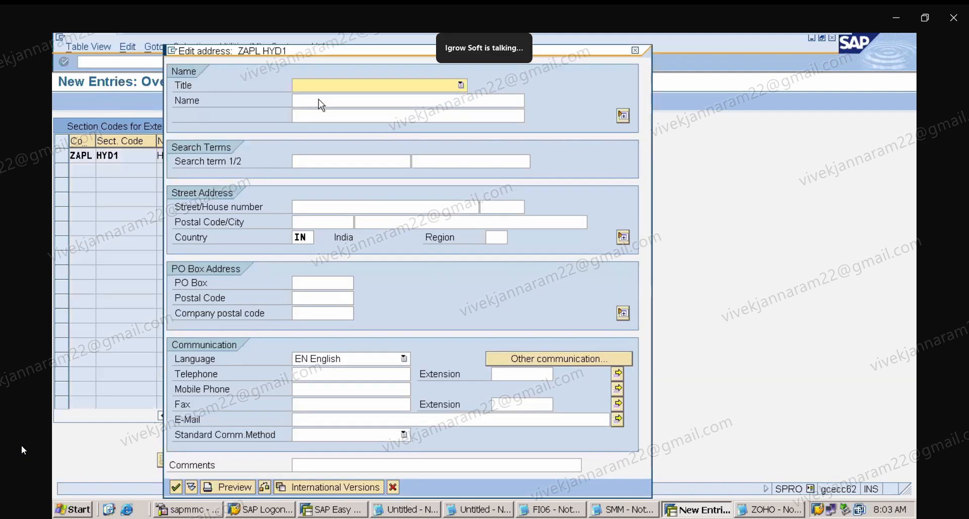
pyautogui.click(354, 106)
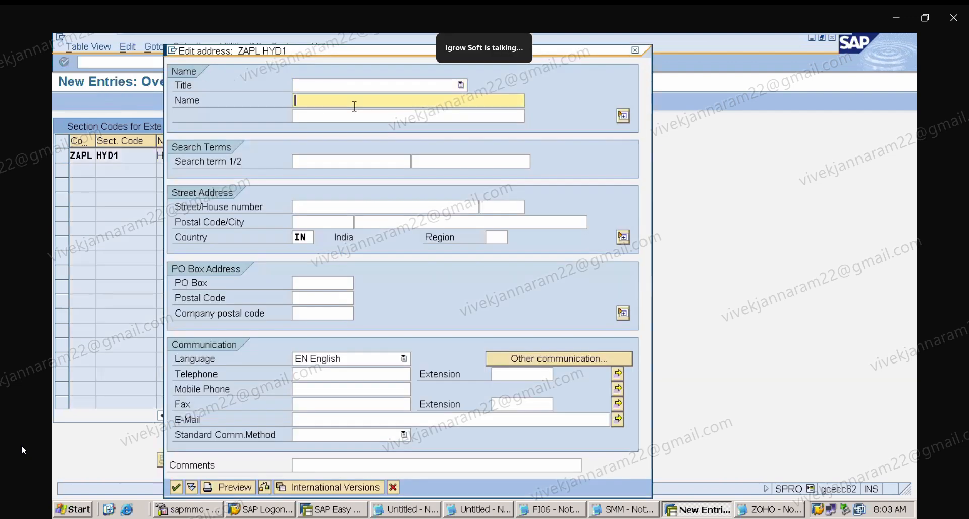
pyautogui.write('HYD SECTION CODE')
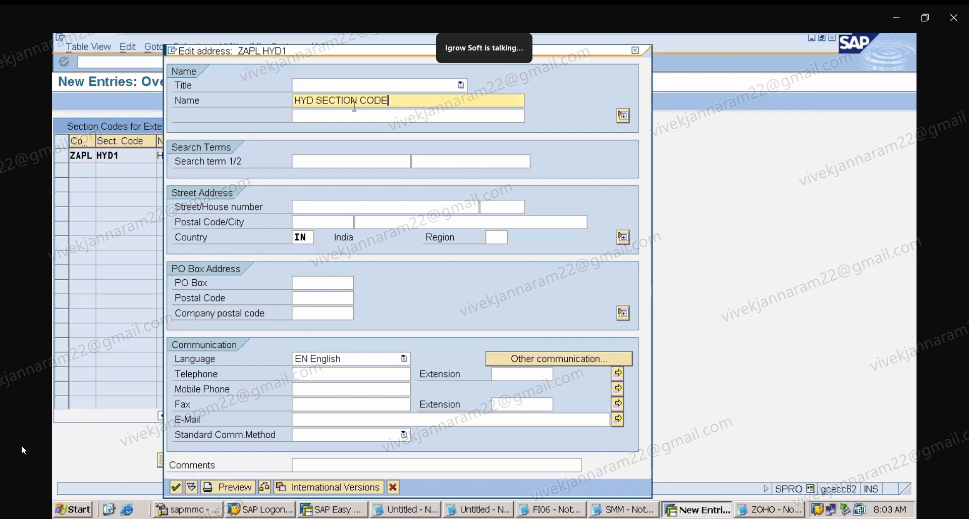
pyautogui.click(373, 157)
pyautogui.click(376, 175)
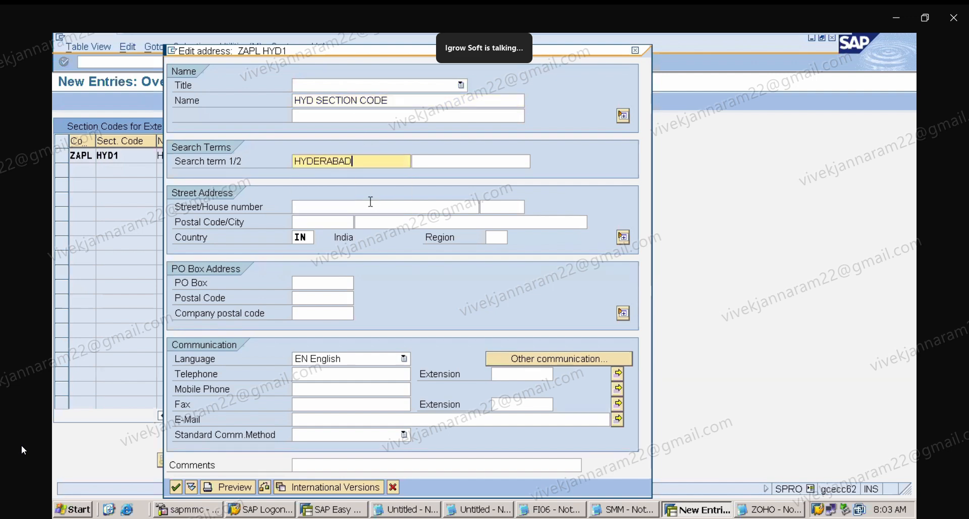
pyautogui.click(371, 207)
pyautogui.write('SAP STREET')
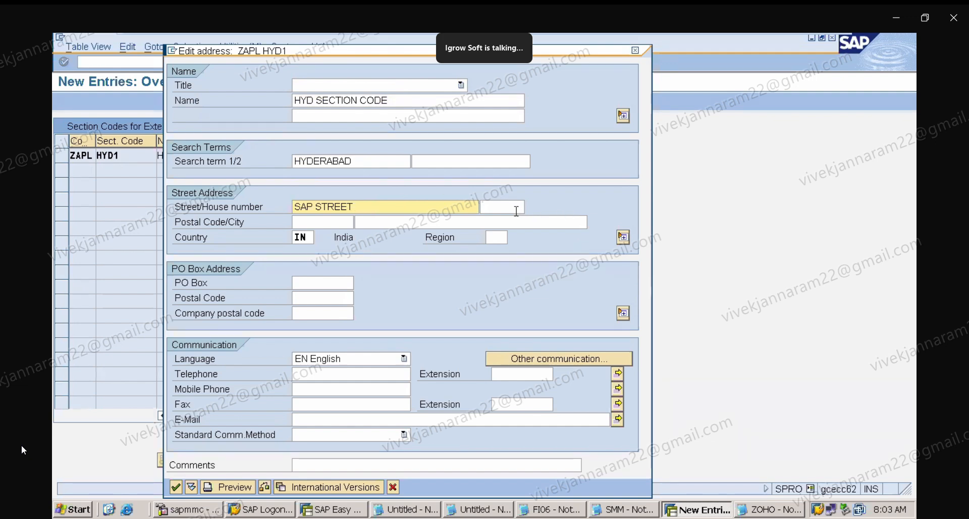
pyautogui.click(514, 207)
pyautogui.click(508, 221)
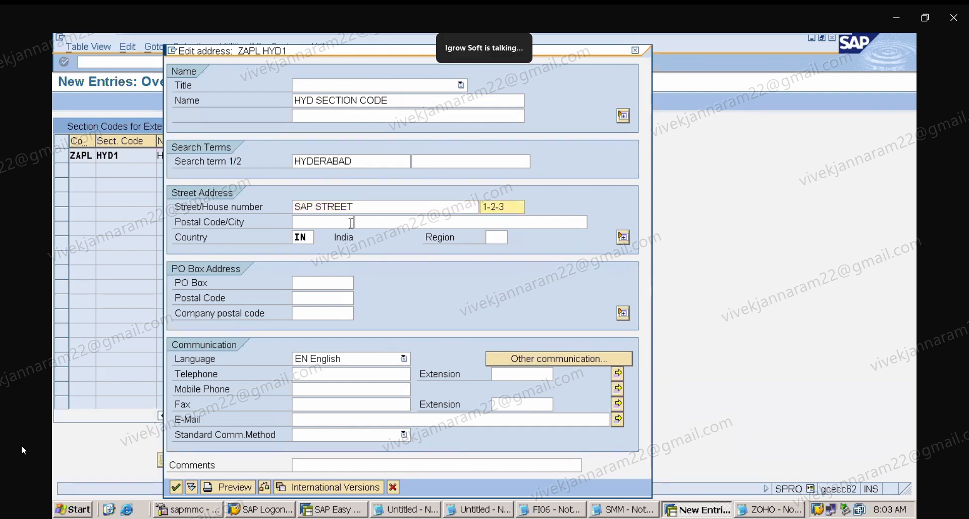
pyautogui.click(343, 222)
pyautogui.click(342, 240)
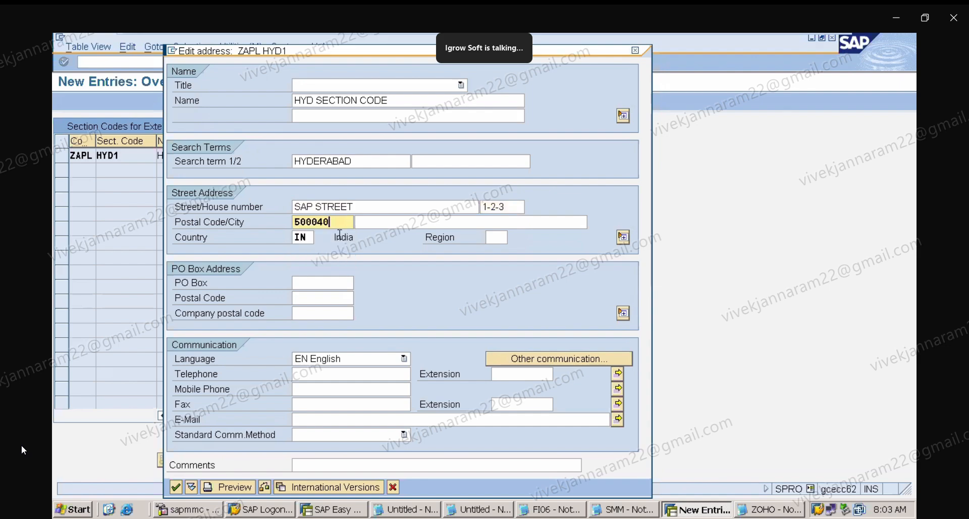
pyautogui.click(375, 222)
pyautogui.click(380, 236)
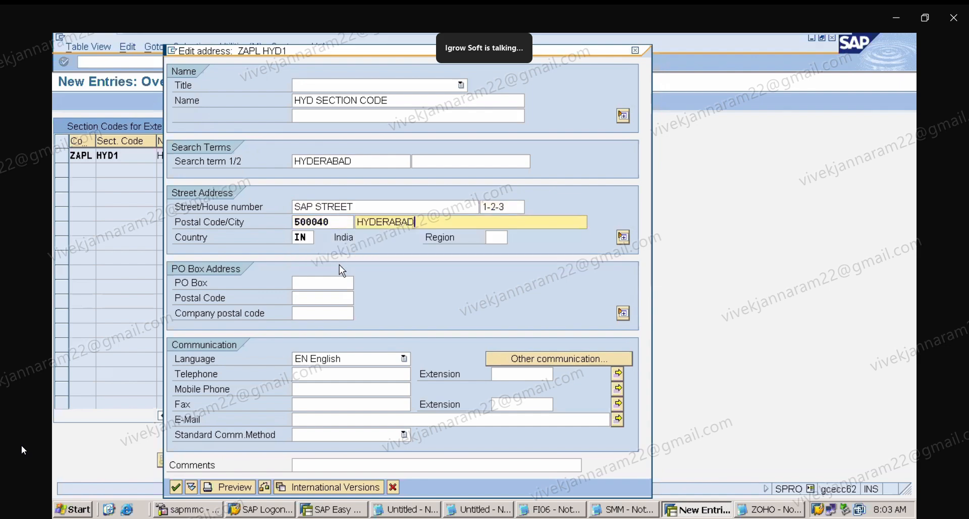
pyautogui.click(326, 282)
pyautogui.click(326, 297)
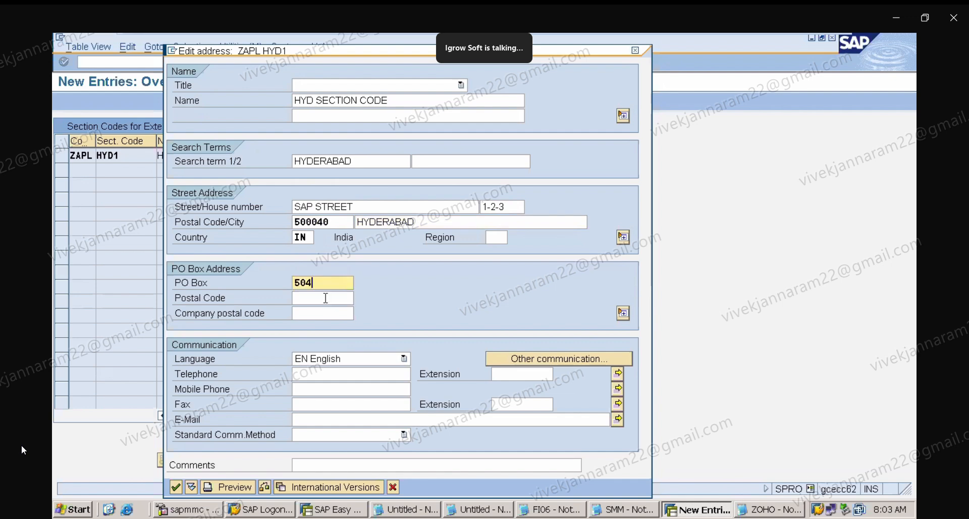
pyautogui.click(318, 299)
pyautogui.click(322, 312)
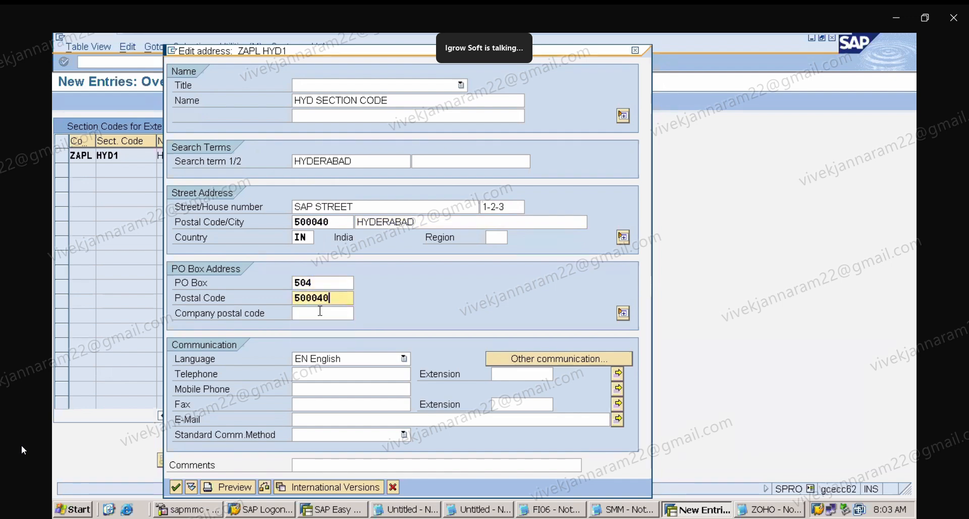
pyautogui.click(175, 488)
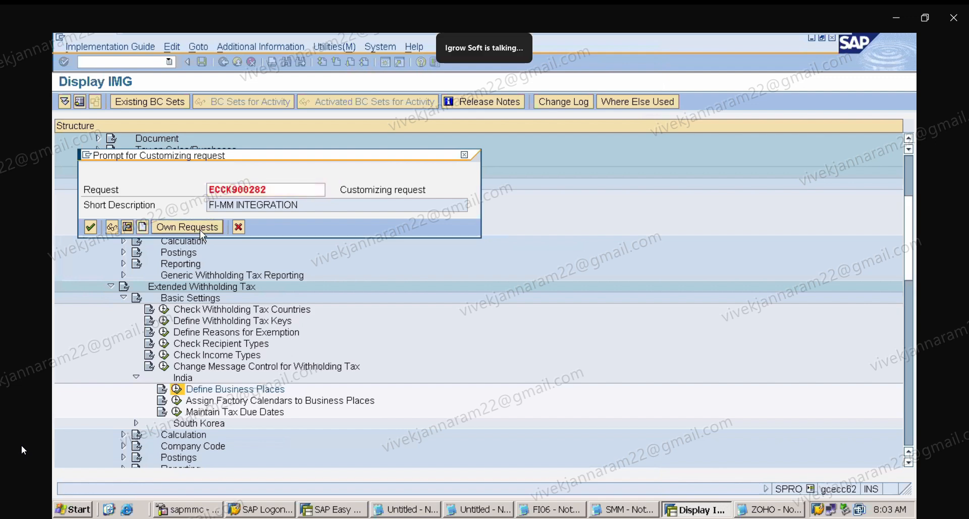
# Assign the new section code entry to the customizing request ECCK900308 WITHHOLDING TAX from own requests.
pyautogui.click(201, 226)
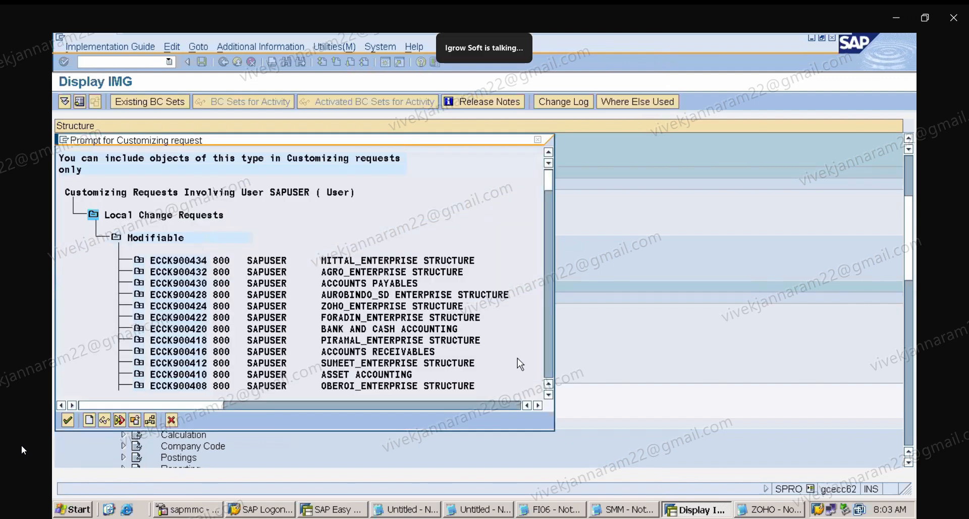
pyautogui.click(548, 362)
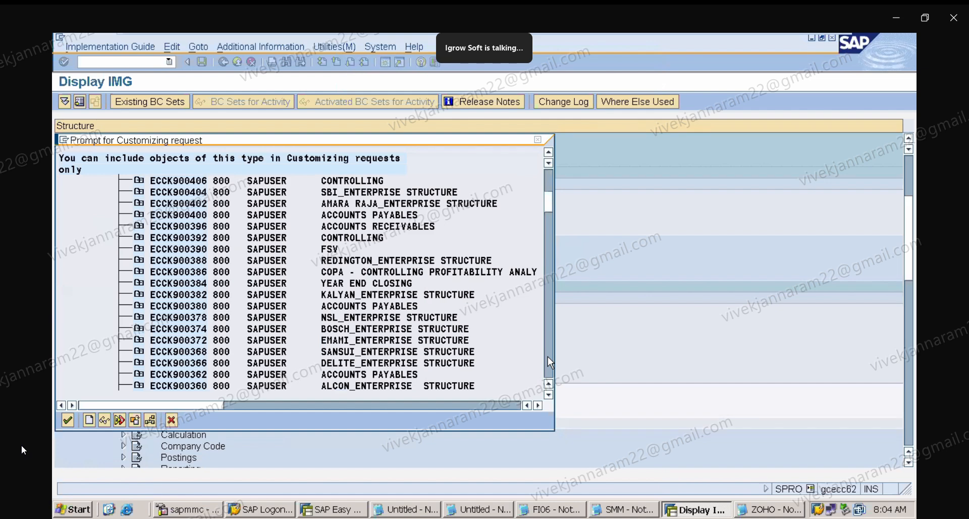
pyautogui.click(548, 362)
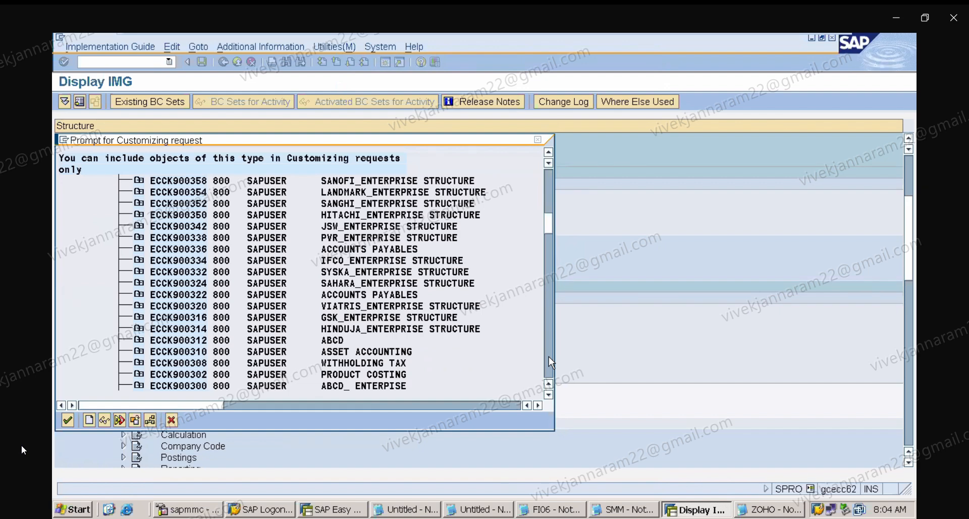
pyautogui.doubleClick(400, 365)
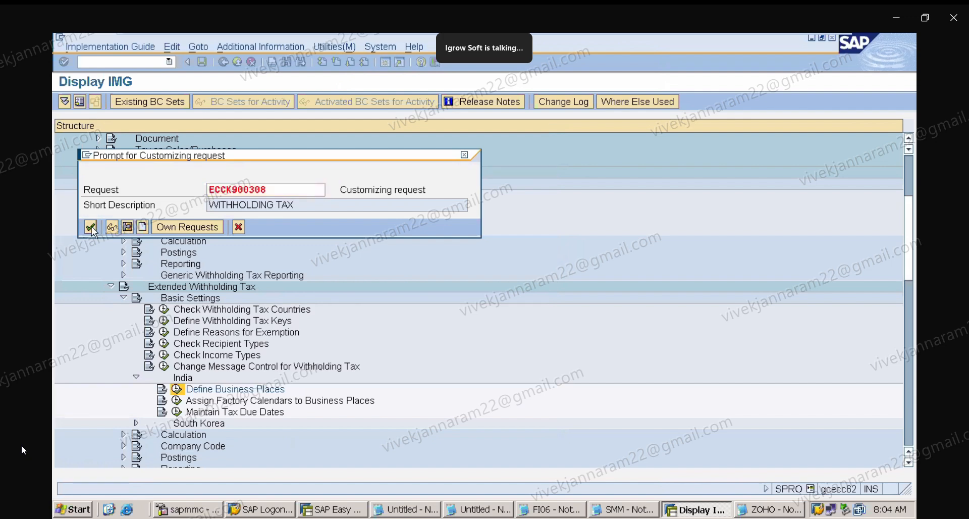
pyautogui.click(90, 228)
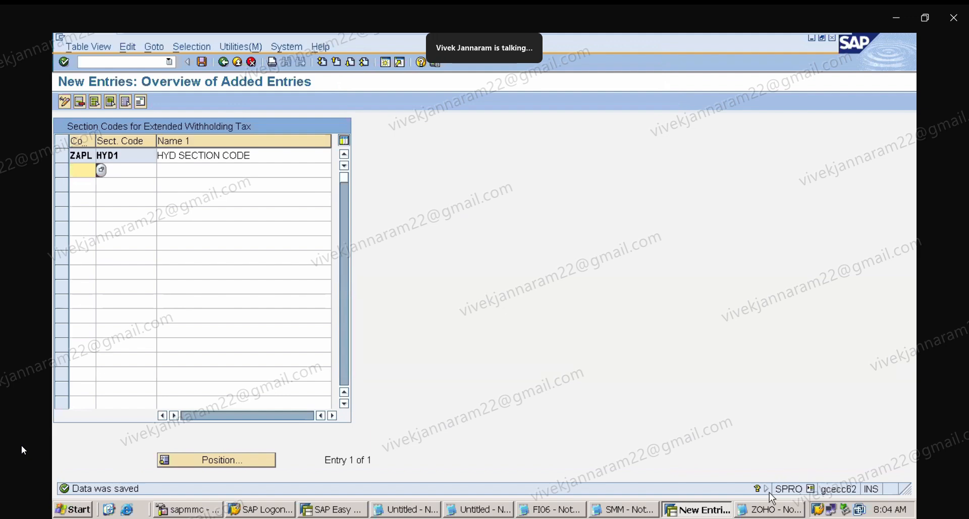
# Save the entries and return to the Section Codes for Extended Withholding Tax overview.
pyautogui.moveTo(24, 450)
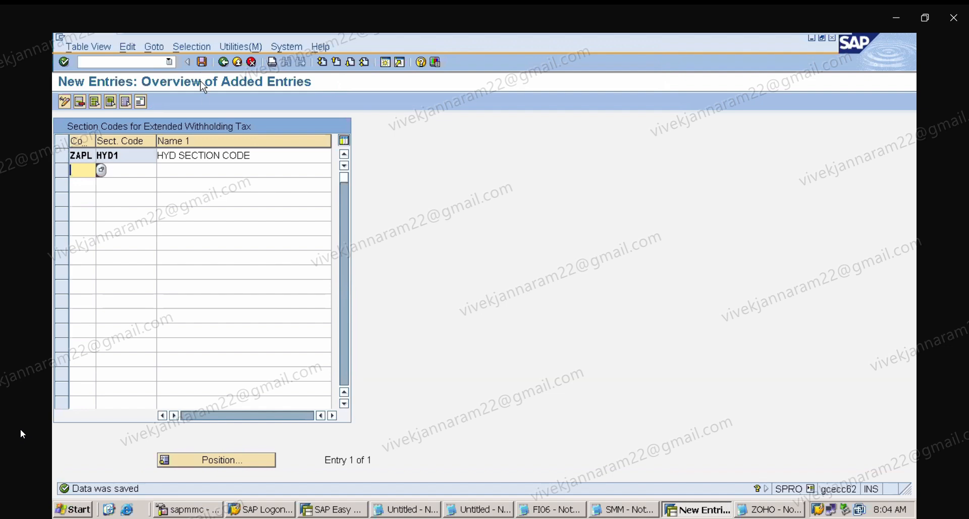
pyautogui.click(202, 67)
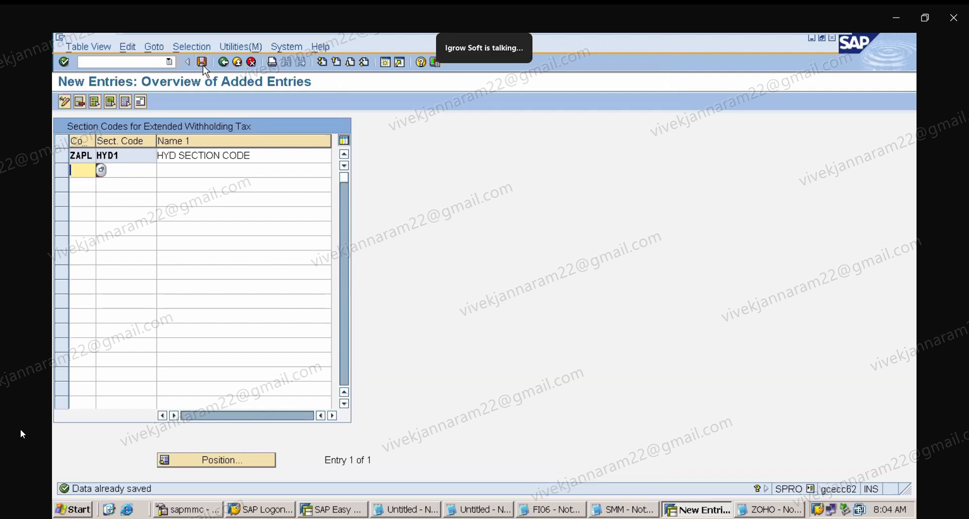
pyautogui.click(223, 62)
pyautogui.click(224, 61)
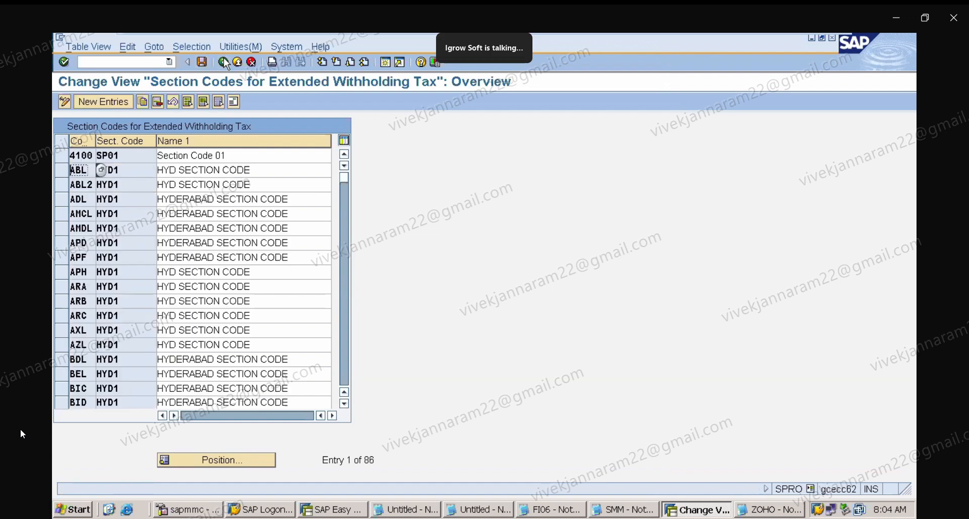
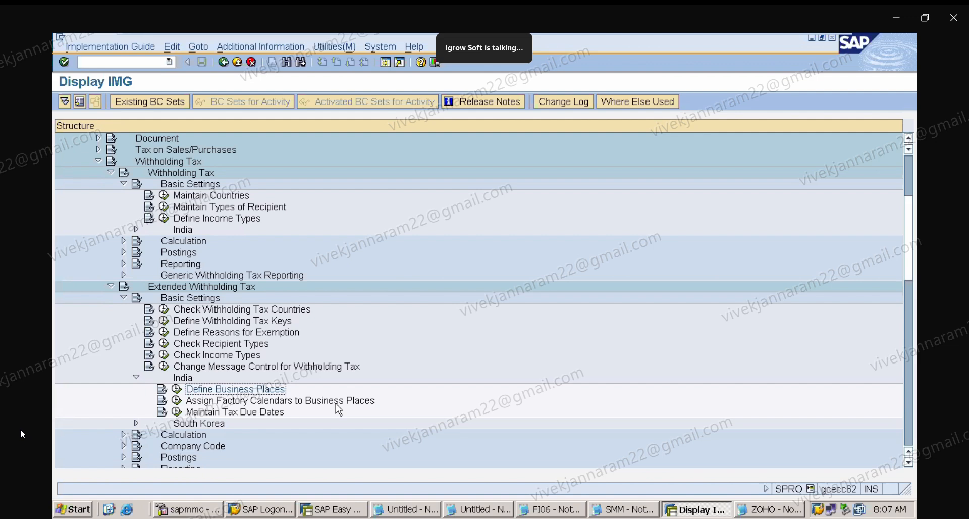
# Open Maintain Tax Due Dates and add a new entry for company code ZAPL with section code HYD1.
pyautogui.click(177, 404)
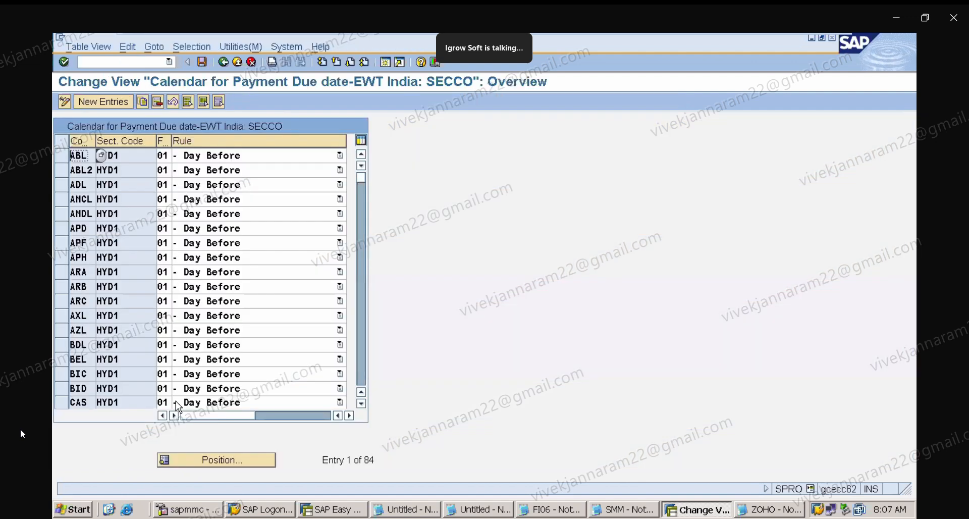
pyautogui.click(114, 99)
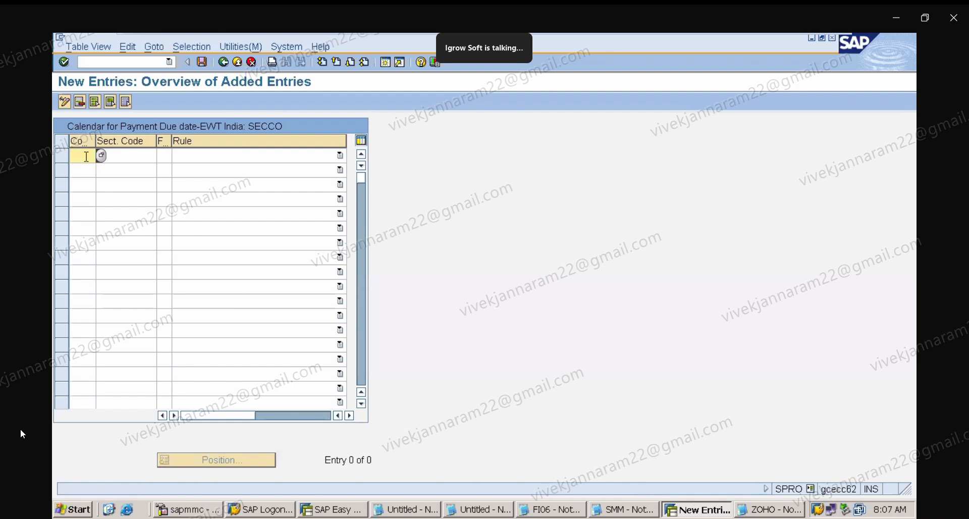
pyautogui.write('ZAPL')
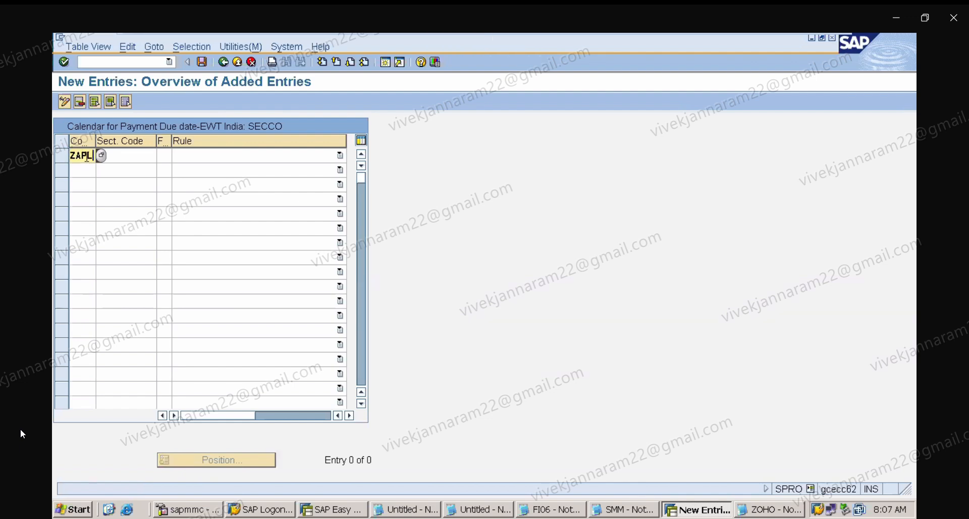
pyautogui.click(131, 155)
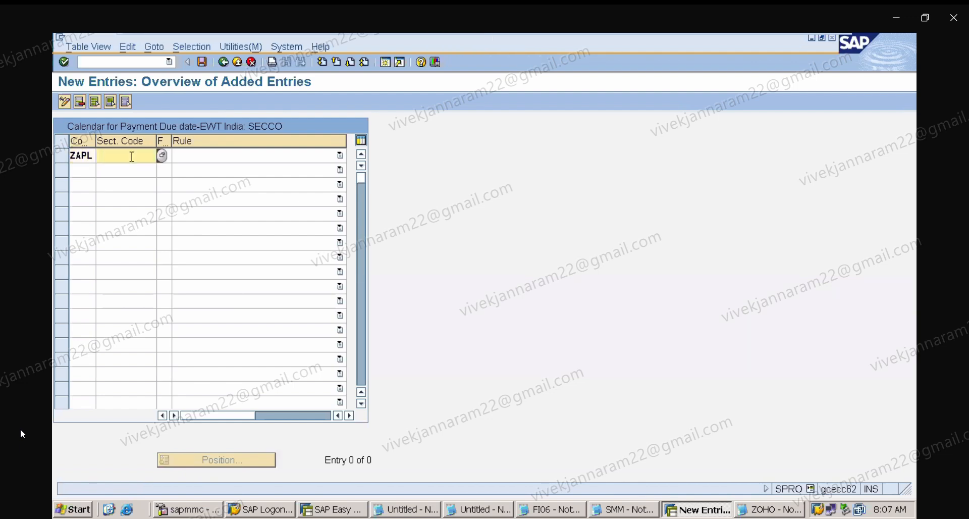
pyautogui.write('HYD')
pyautogui.click(132, 169)
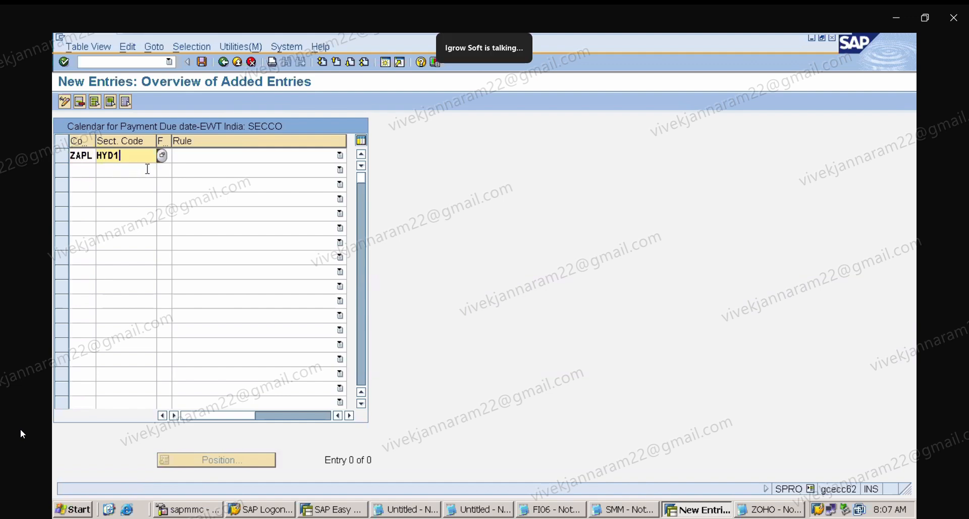
# Set the entry's factory calendar to 01 and its rule to - Day Before.
pyautogui.click(180, 157)
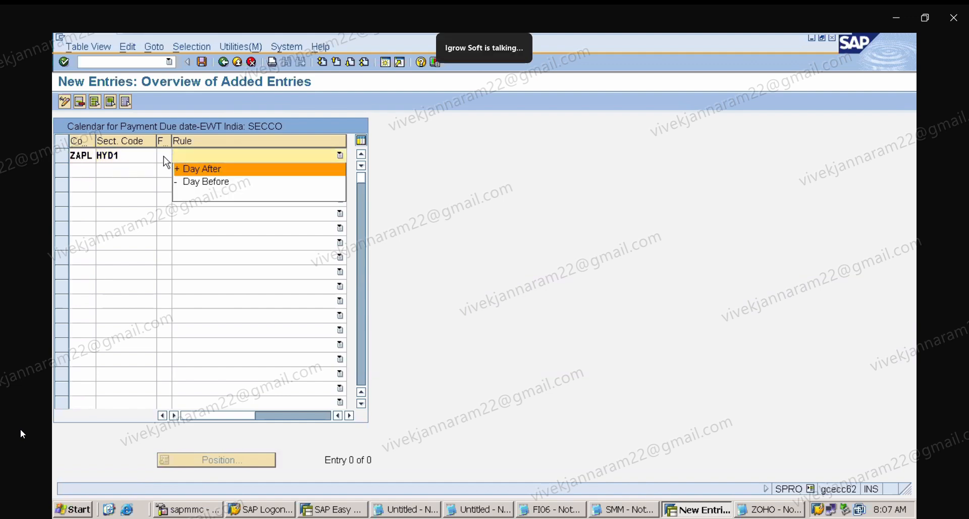
pyautogui.click(164, 156)
pyautogui.click(164, 156)
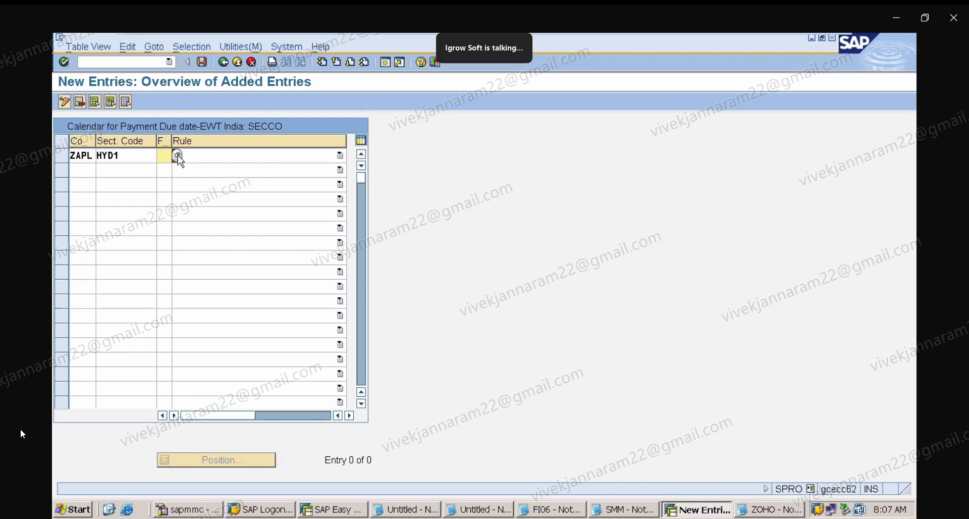
pyautogui.click(178, 156)
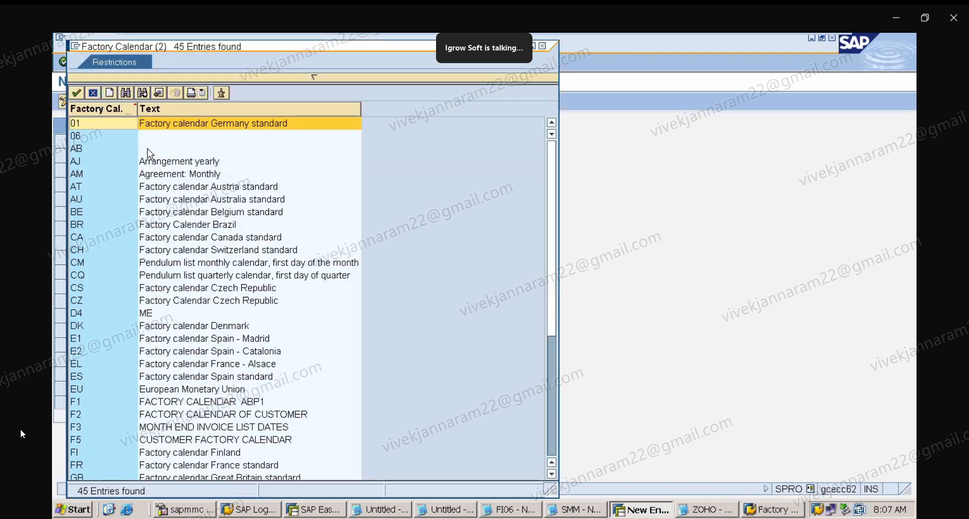
pyautogui.doubleClick(106, 125)
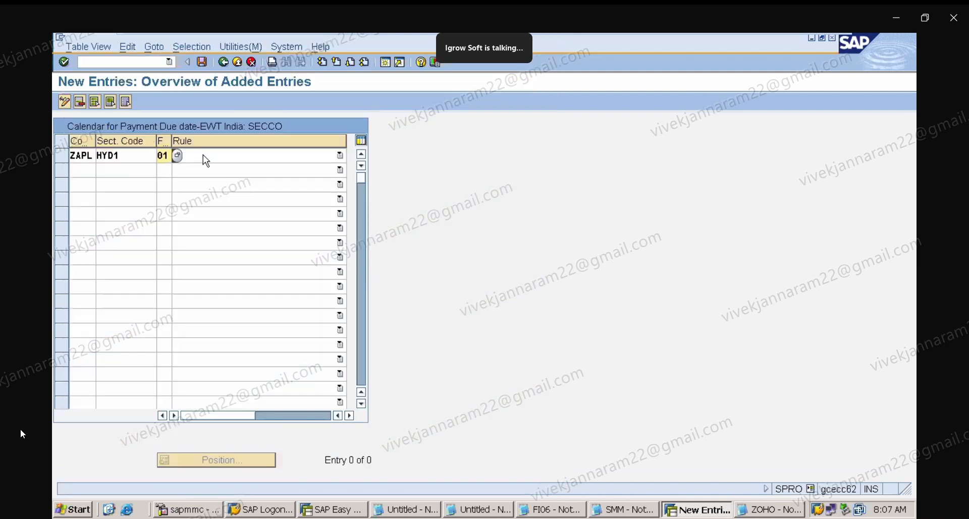
pyautogui.click(203, 155)
pyautogui.click(203, 155)
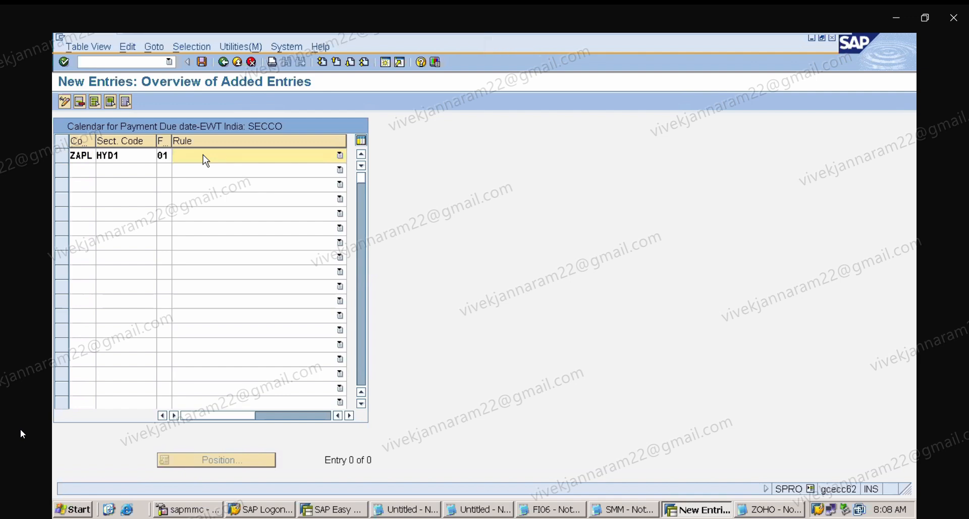
pyautogui.click(206, 160)
pyautogui.click(213, 183)
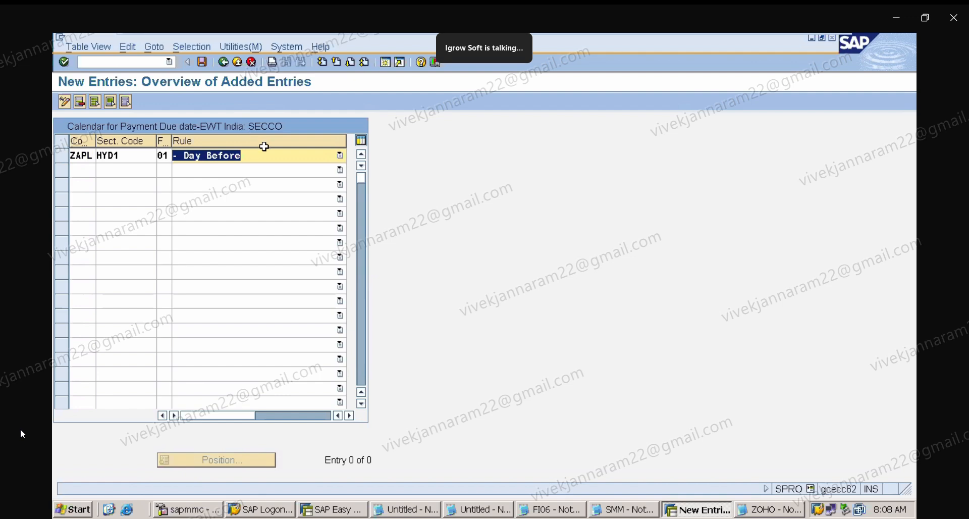
# Save the new tax due date entry under the customizing request and return to the IMG structure.
pyautogui.click(201, 61)
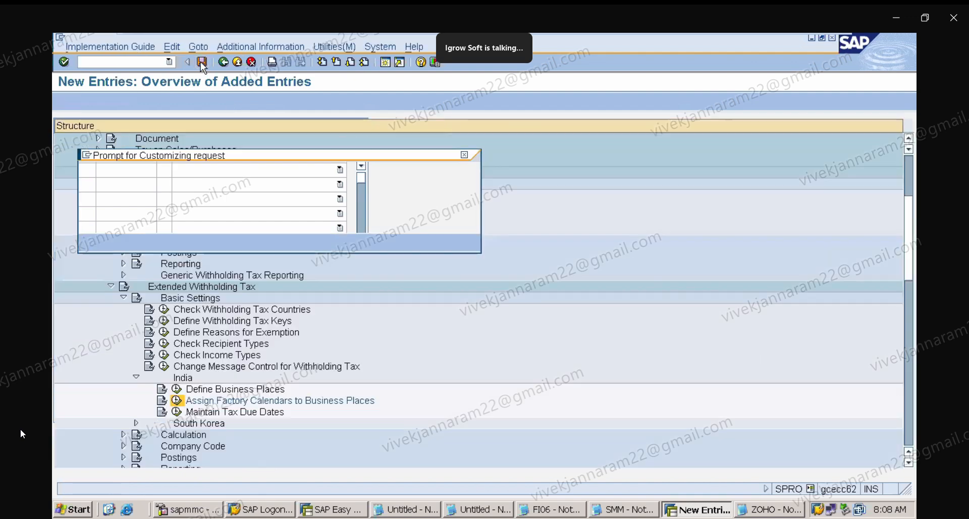
pyautogui.click(90, 242)
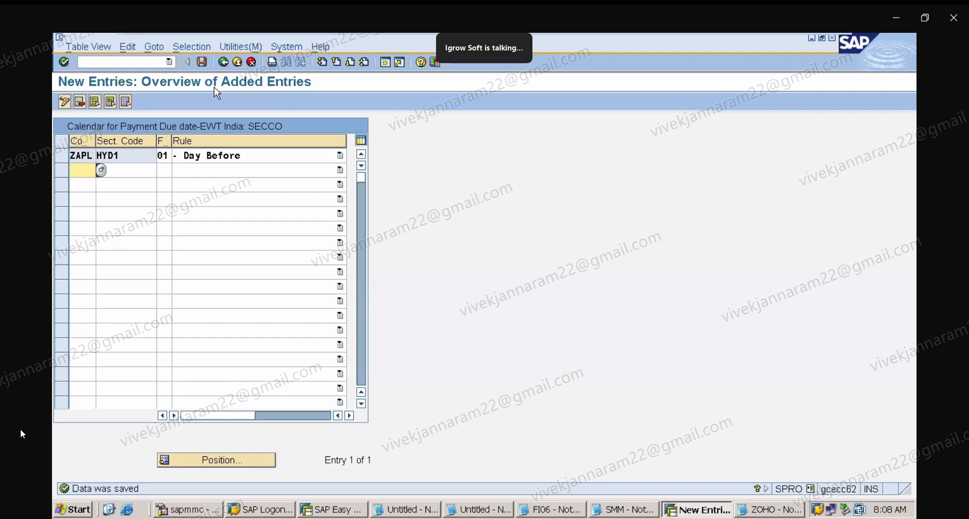
pyautogui.click(223, 62)
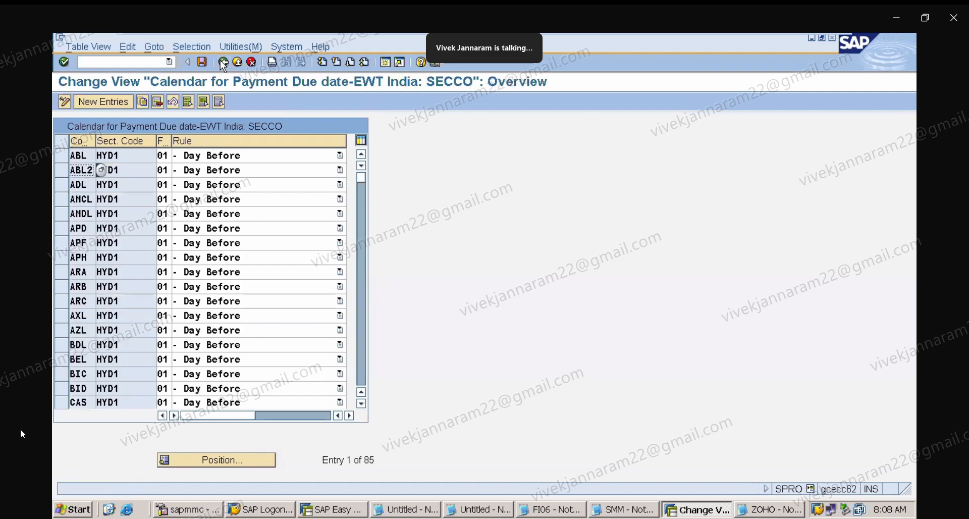
pyautogui.click(223, 62)
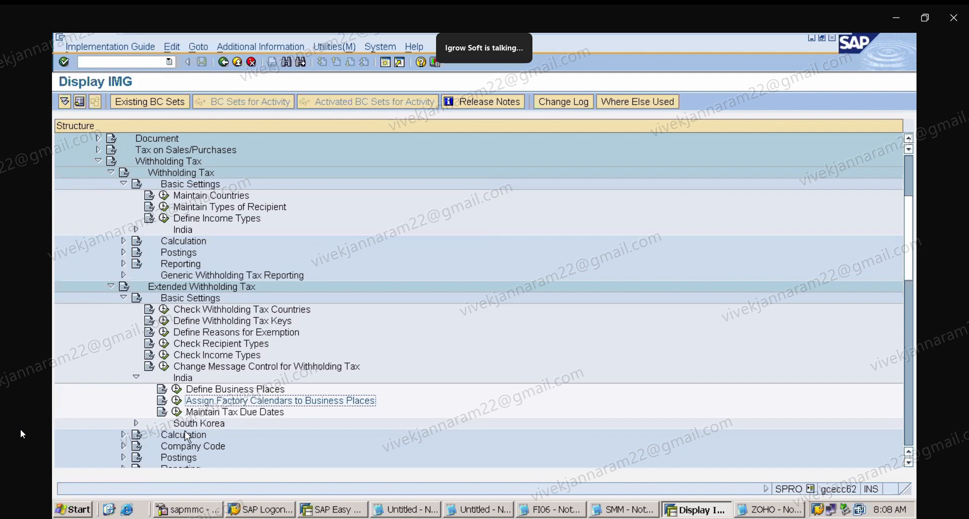
# Expand Extended Withholding Tax Calculation and Withholding Tax Type, selecting Define Withholding Tax Type for Invoice Posting.
pyautogui.click(123, 436)
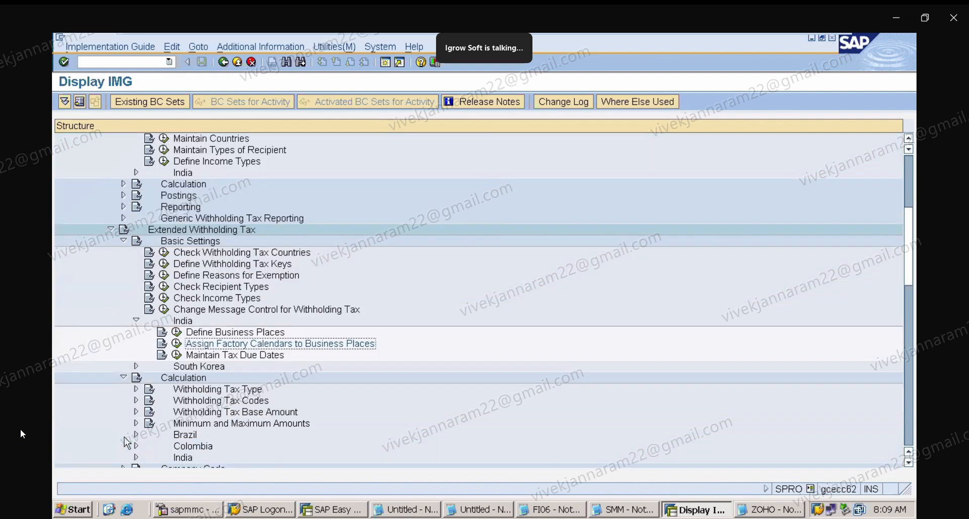
pyautogui.click(136, 389)
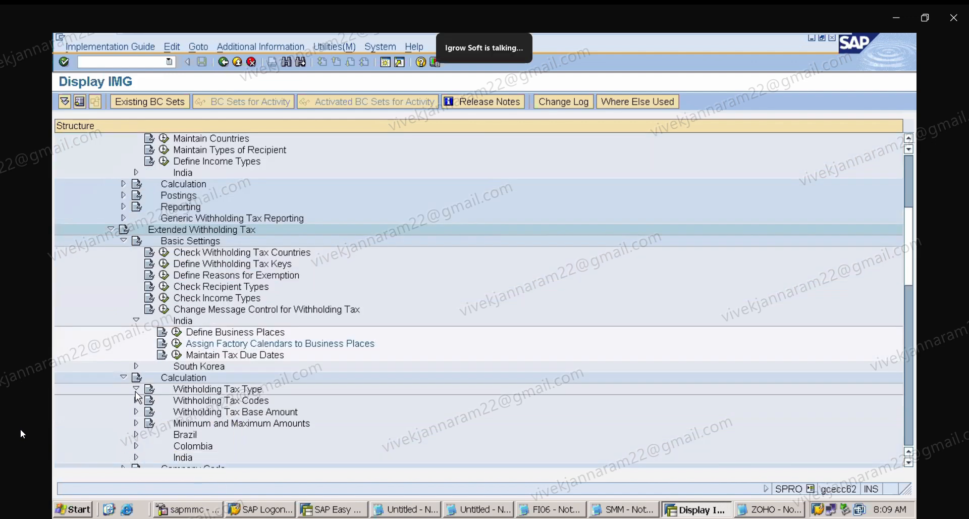
pyautogui.click(290, 401)
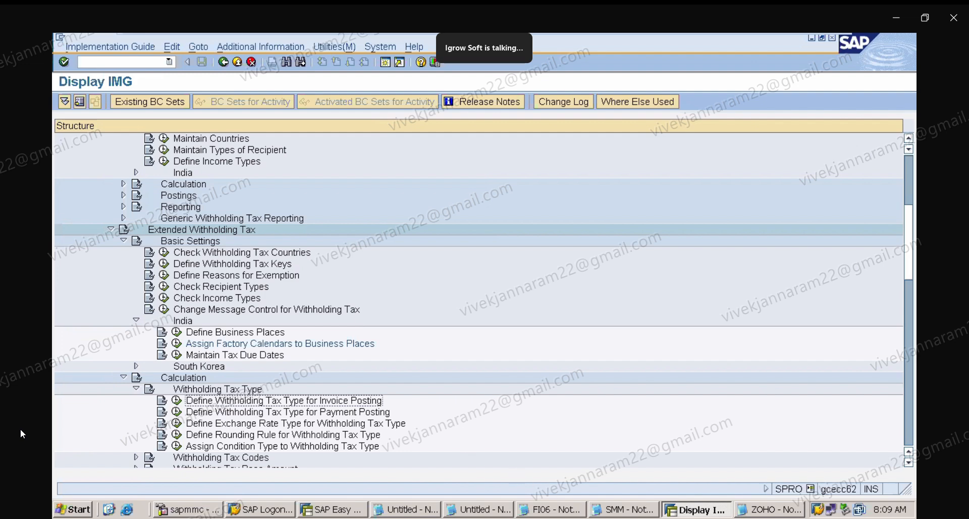
# Switch to the ZOHO Notepad notes and add the headings INVOICE POSTING and PAYMENT POSTING below the existing text.
pyautogui.click(772, 509)
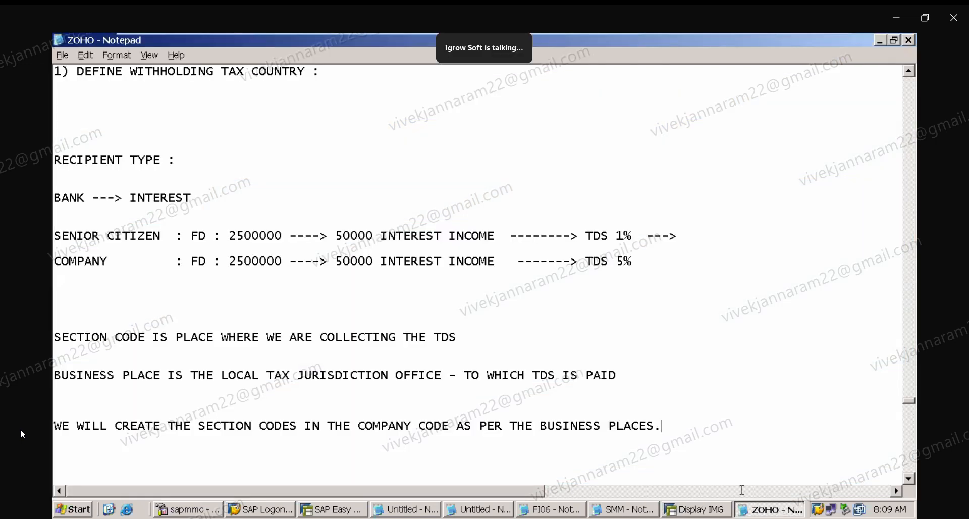
pyautogui.scroll(-5, 911, 477)
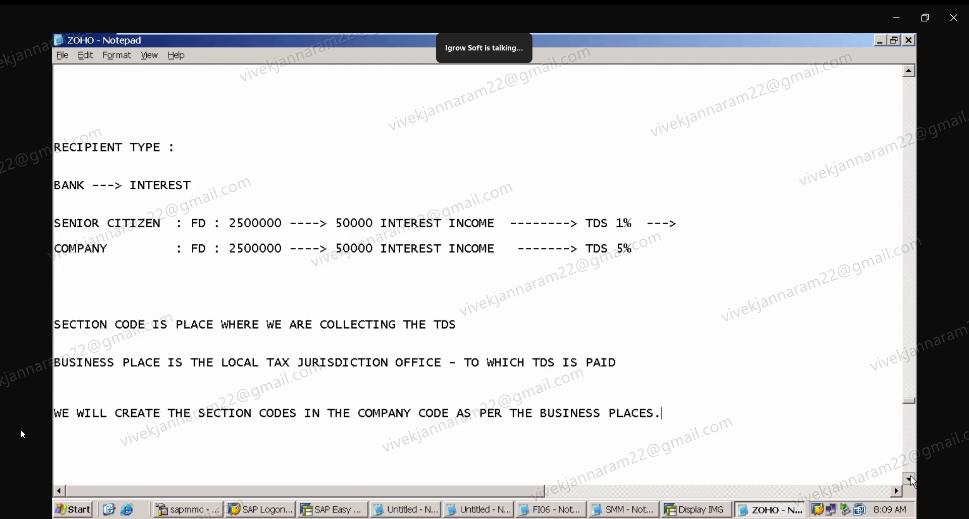
pyautogui.scroll(-5, 912, 477)
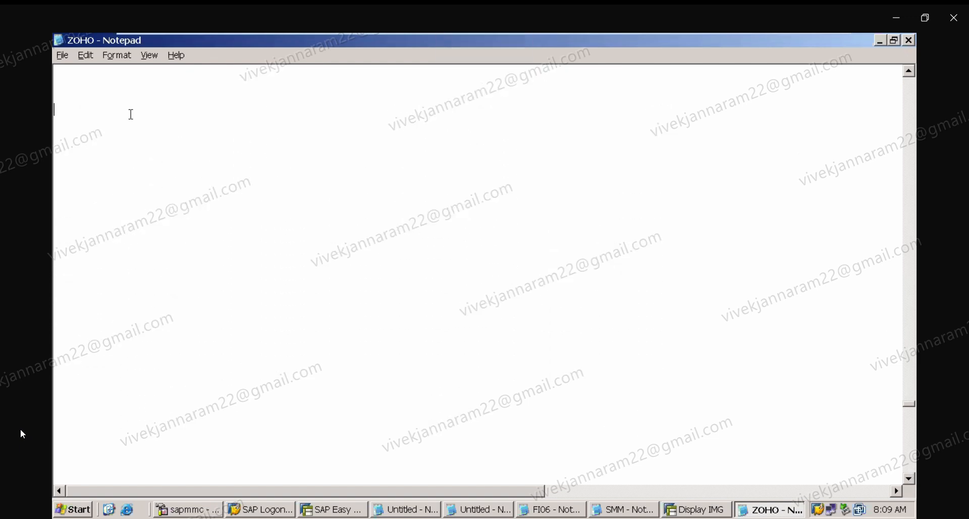
pyautogui.write('INOVICE')
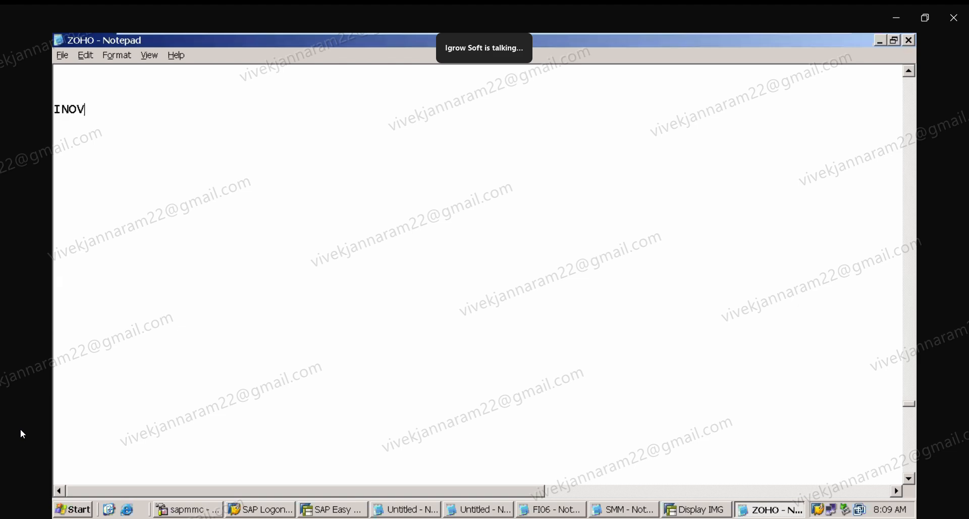
pyautogui.press('BackSpace')
pyautogui.press('BackSpace')
pyautogui.press('BackSpace')
pyautogui.press('BackSpace')
pyautogui.press('BackSpace')
pyautogui.write('VOICE POSTING')
pyautogui.press('Return')
pyautogui.press('Return')
pyautogui.press('Return')
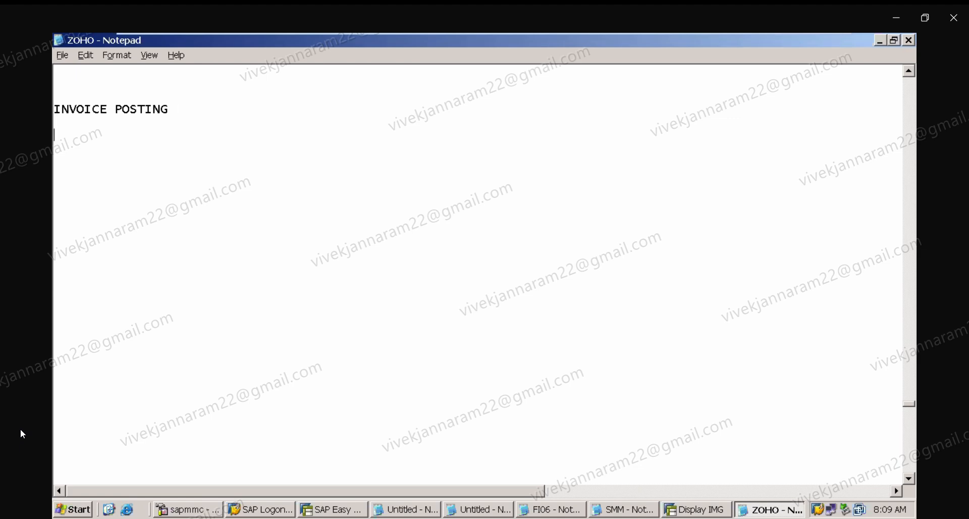
pyautogui.write('PAYMENT POSTING')
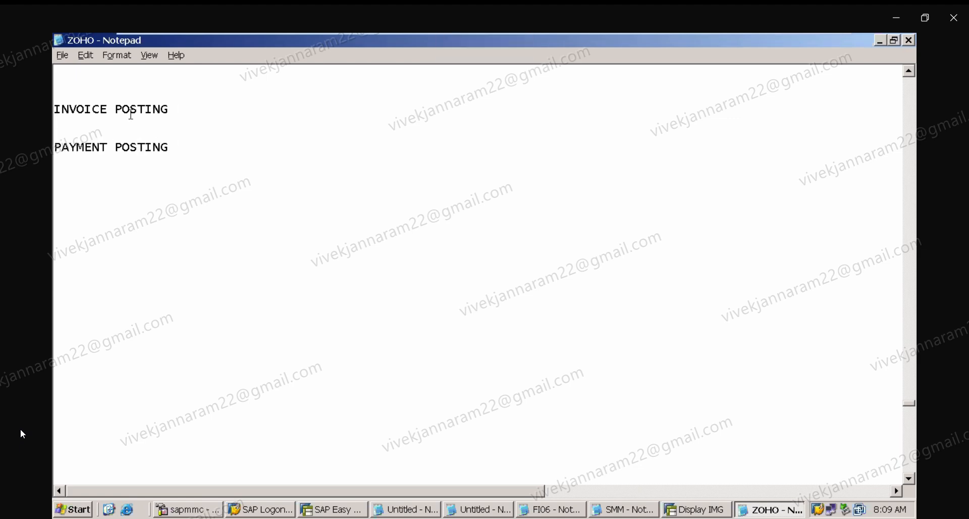
# Append ": 01.01.2025" to the INVOICE POSTING heading and add the line MR X beneath it.
pyautogui.click(196, 107)
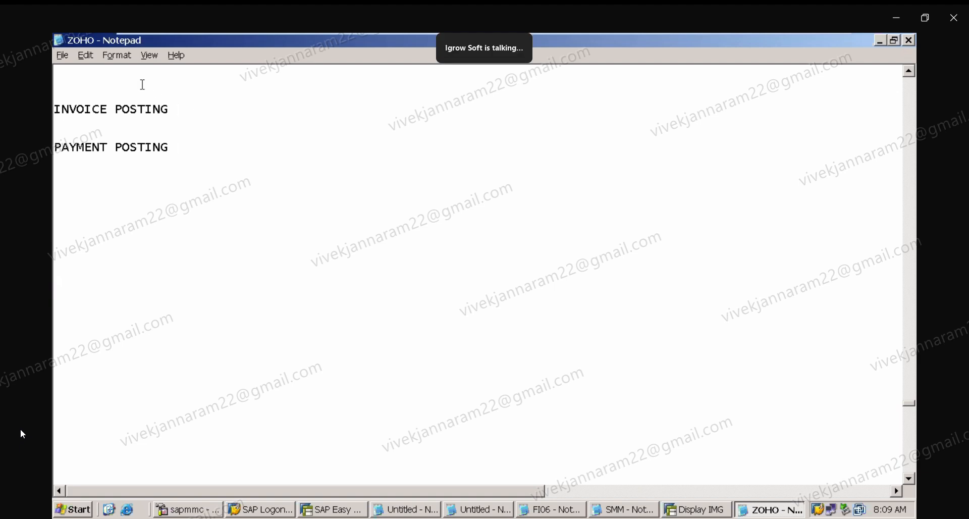
pyautogui.hotkey('shift', 'Home')
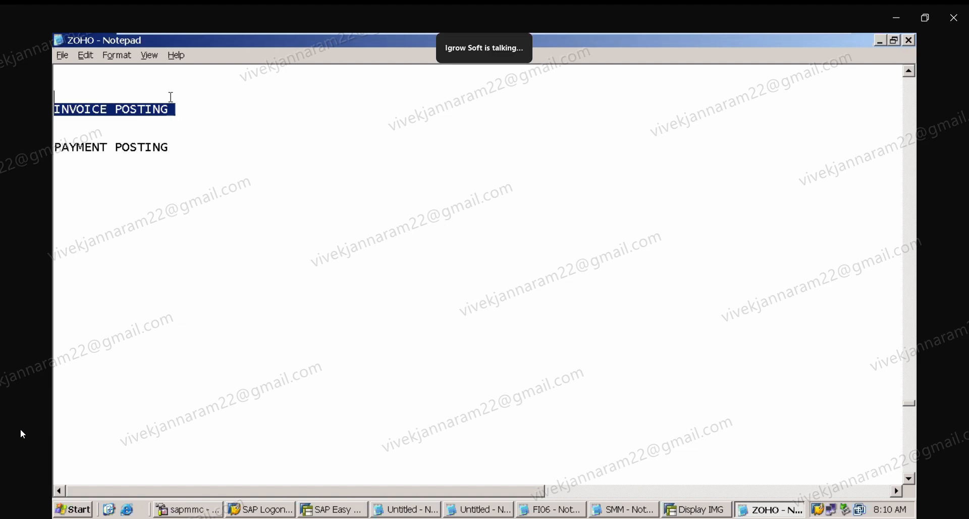
pyautogui.click(191, 107)
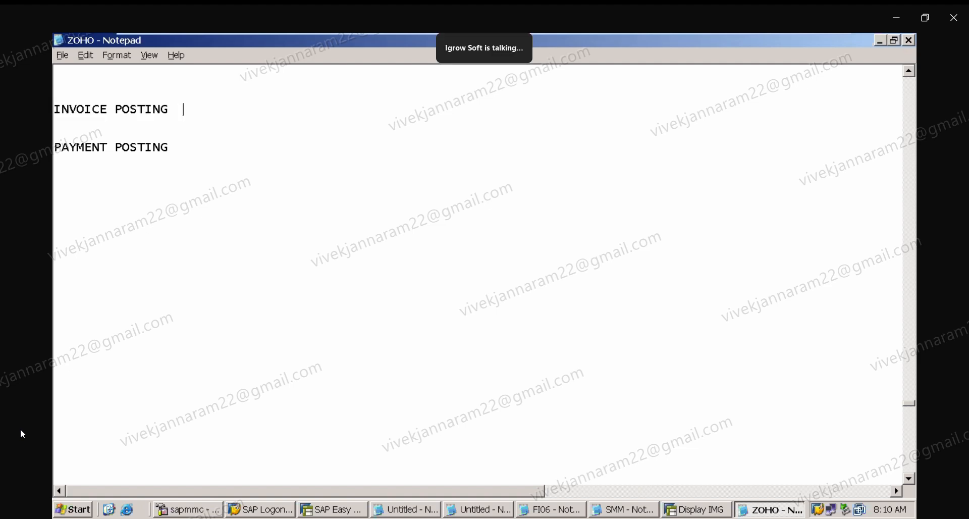
pyautogui.write(': 01.01.2025')
pyautogui.press('Return')
pyautogui.press('Return')
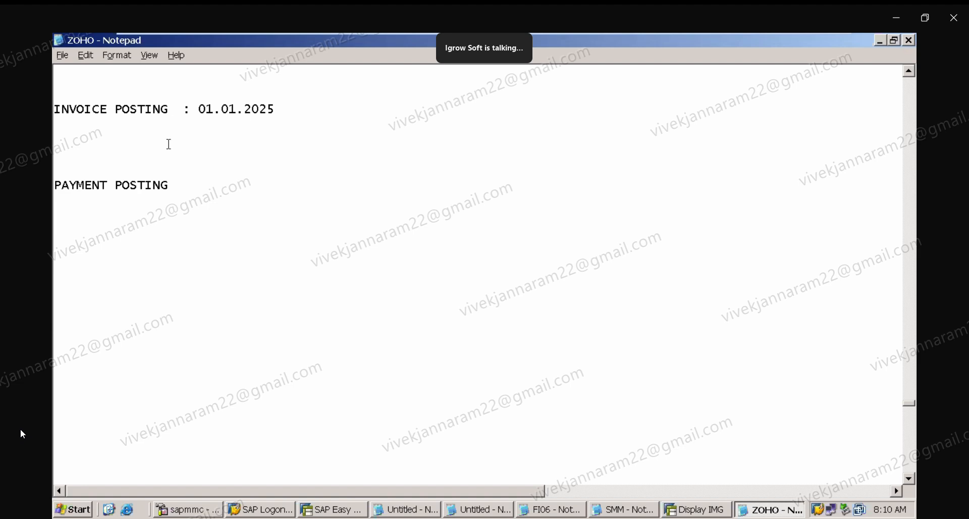
pyautogui.write('MR X')
pyautogui.press('Return')
pyautogui.press('Return')
pyautogui.press('Return')
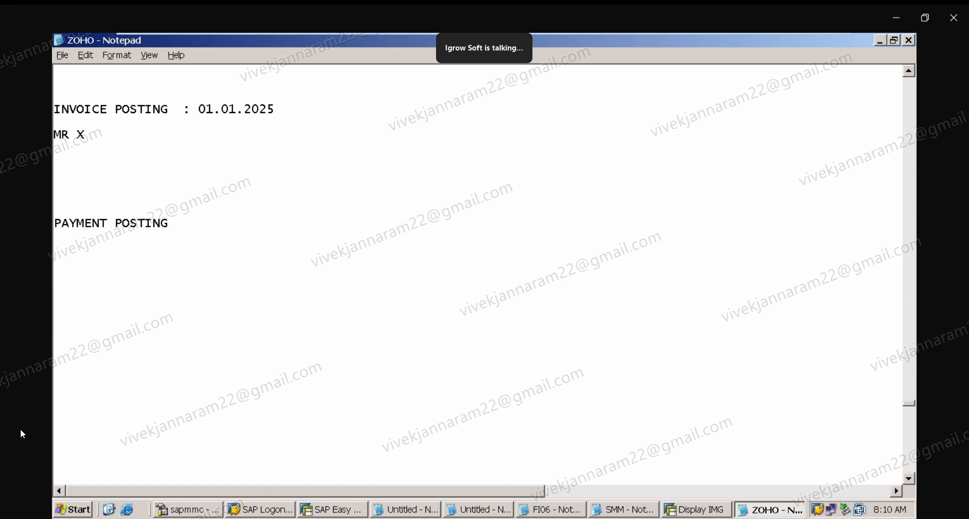
# Add the line "RS 5000 ---> TDS HAS TO PAID AS PER INVOICE DATE" under MR X.
pyautogui.click(135, 157)
pyautogui.write('RS 5000 ---> TDS HAS TO E')
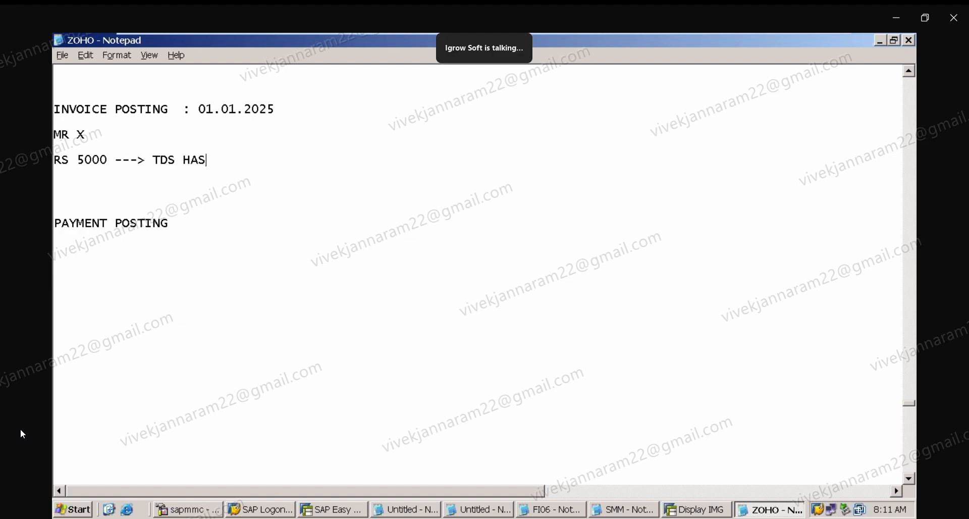
pyautogui.press('BackSpace')
pyautogui.press('BackSpace')
pyautogui.write('PAID AS P')
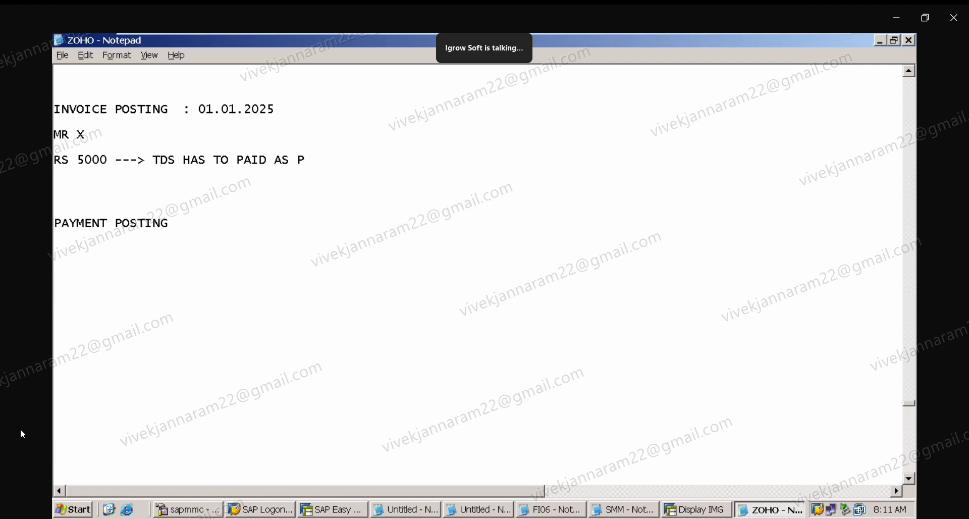
pyautogui.write('ER IVNOCIE')
pyautogui.press('BackSpace')
pyautogui.press('BackSpace')
pyautogui.press('BackSpace')
pyautogui.press('BackSpace')
pyautogui.press('BackSpace')
pyautogui.write('NOICE')
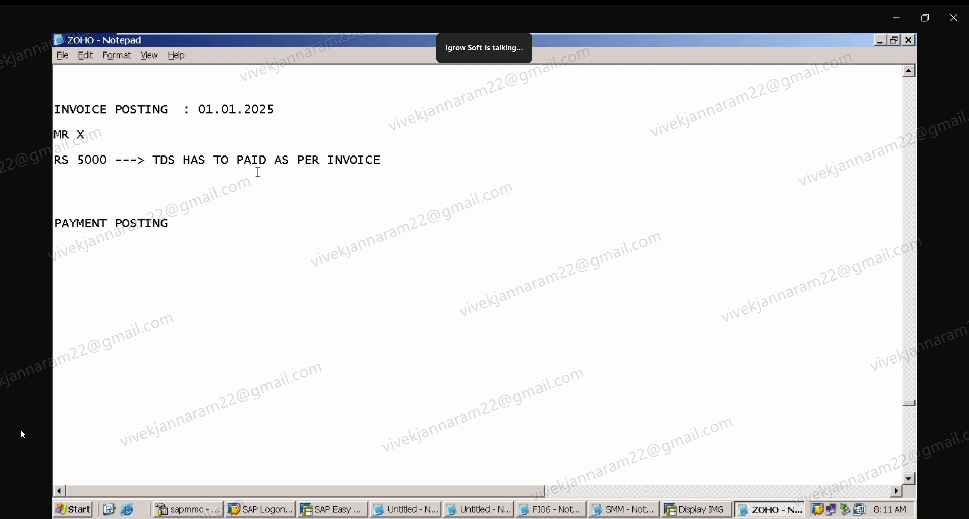
pyautogui.write('DATE')
# Append a colon to PAYMENT POSTING and add the line "TDS CAN BE PAID - WHEN THE SALARY ACTUALLY PAID TO MR X" beneath it.
pyautogui.click(195, 224)
pyautogui.write(':')
pyautogui.press('Return')
pyautogui.press('Return')
pyautogui.press('Return')
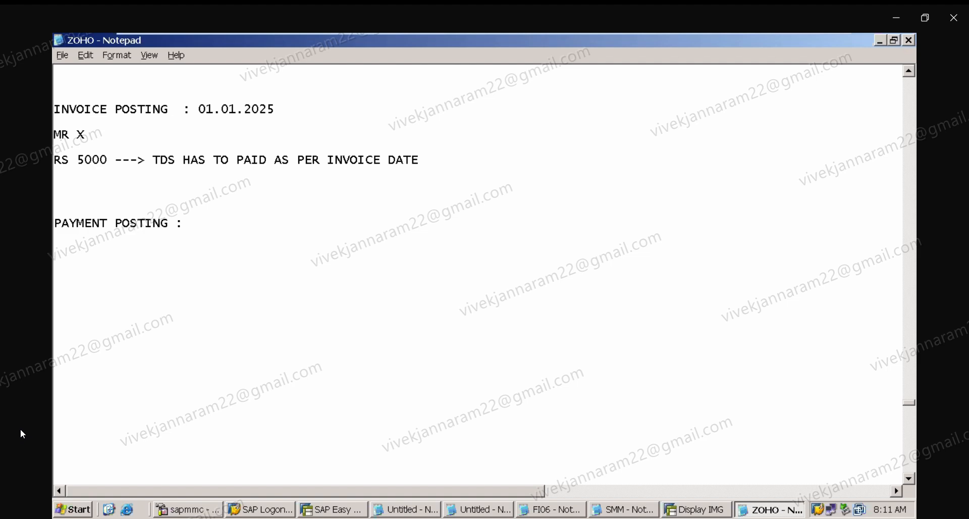
pyautogui.write('TDS CAN')
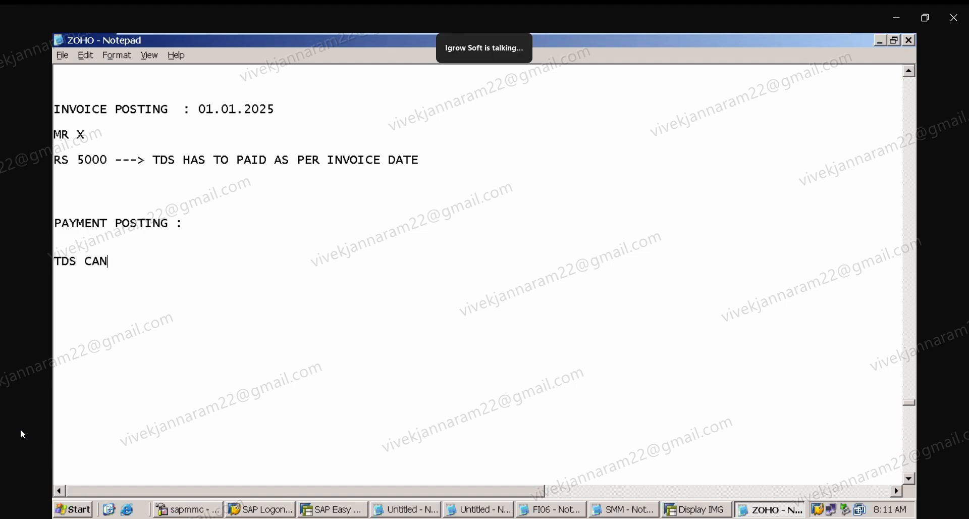
pyautogui.write(' PAID - WHEN')
pyautogui.click(113, 264)
pyautogui.write('BE')
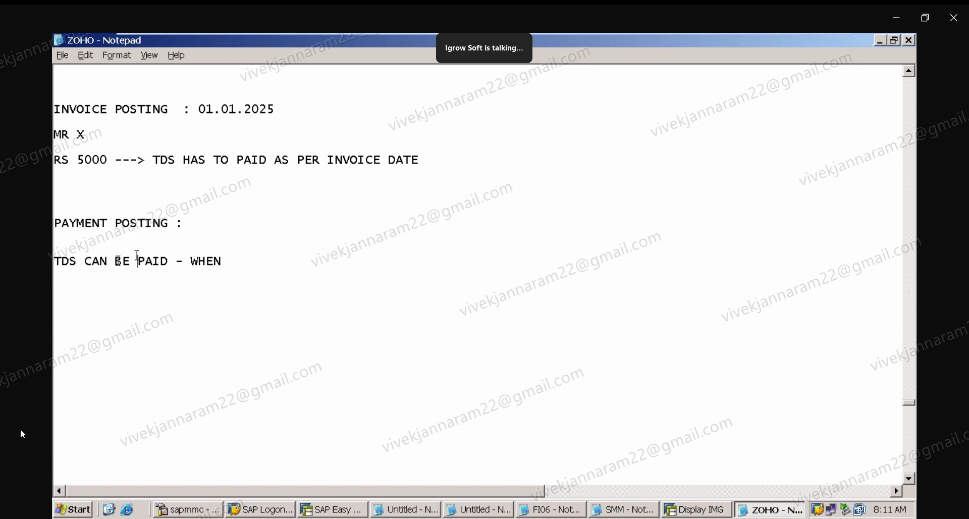
pyautogui.press('End')
pyautogui.write('THE SALARY ACTU')
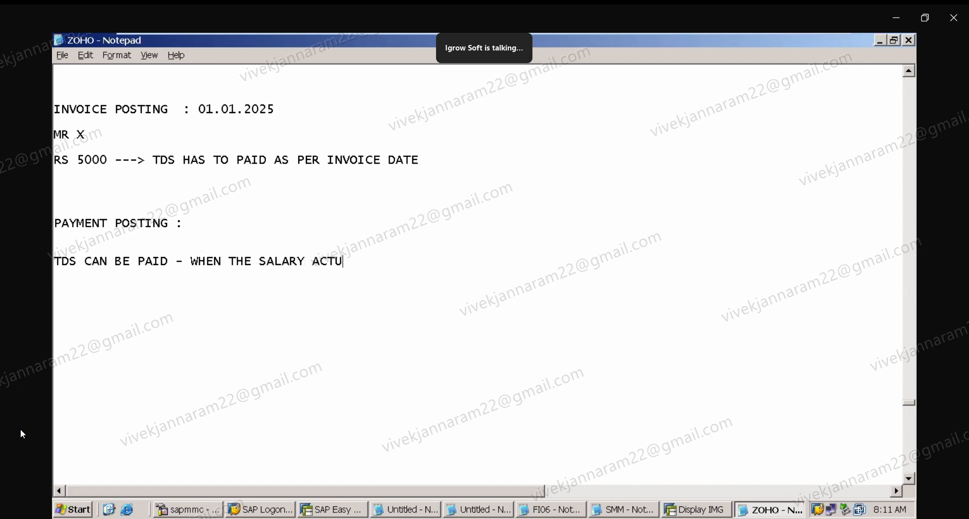
pyautogui.write('ALLY PAID TO ')
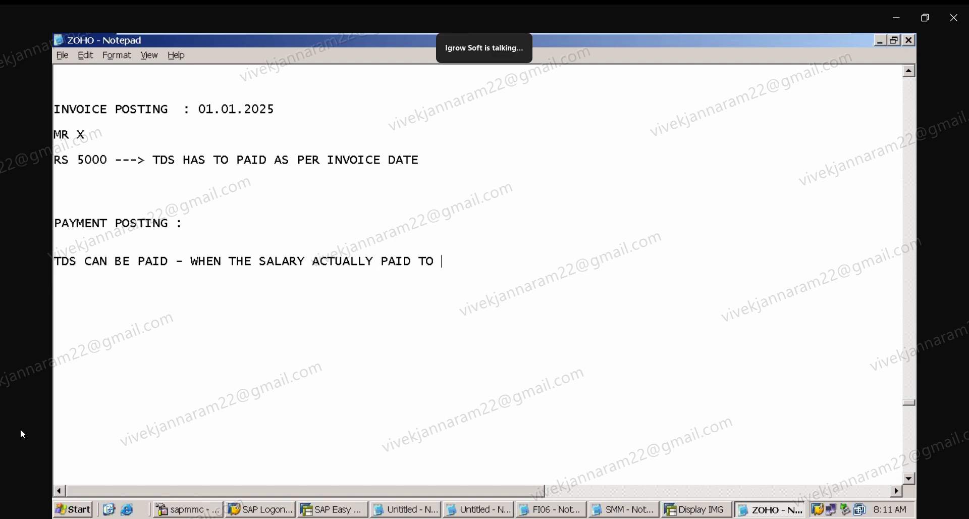
pyautogui.write('MR X')
# Add an underscore separator line between the invoice posting and payment posting sections.
pyautogui.moveTo(433, 160); pyautogui.dragTo(422, 94)
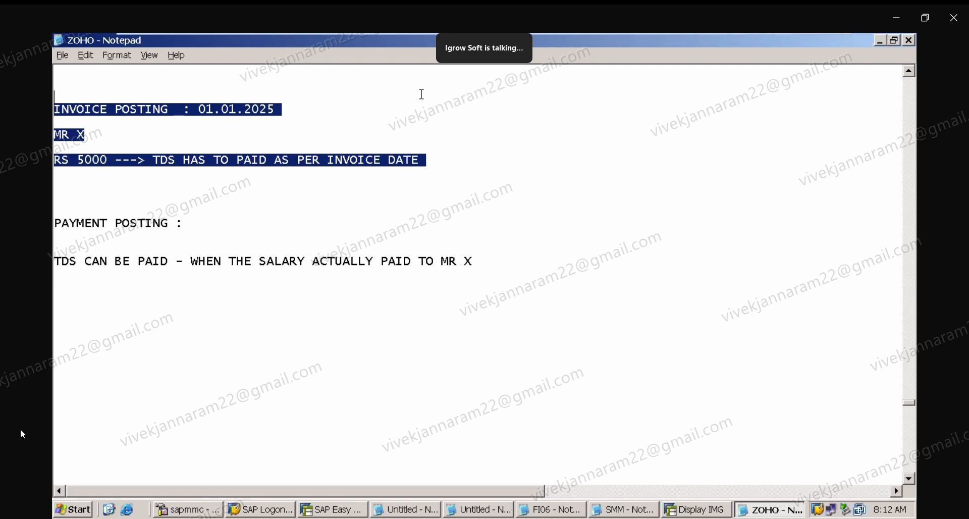
pyautogui.click(421, 95)
pyautogui.click(487, 271)
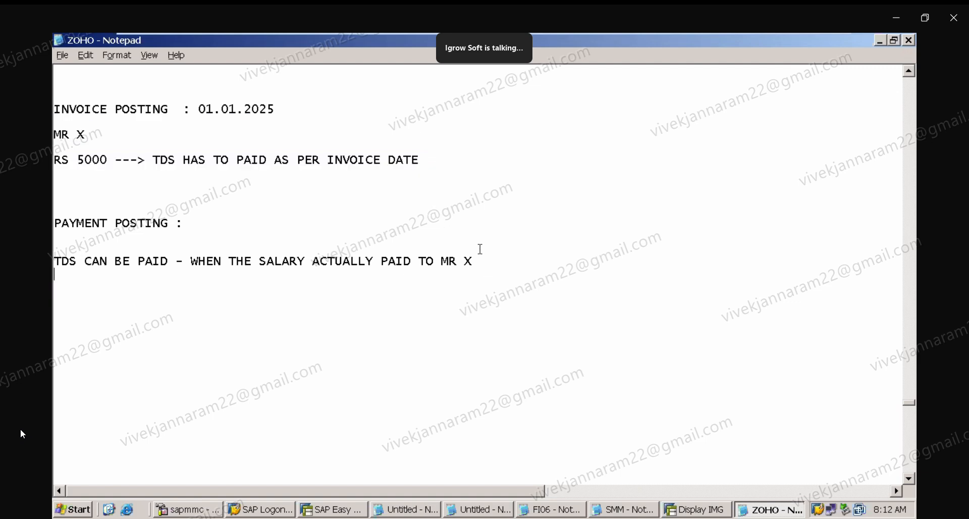
pyautogui.keyDown('shift'); pyautogui.click(474, 209); pyautogui.keyUp('shift')
pyautogui.click(156, 180)
pyautogui.write('_________________________________________________________')
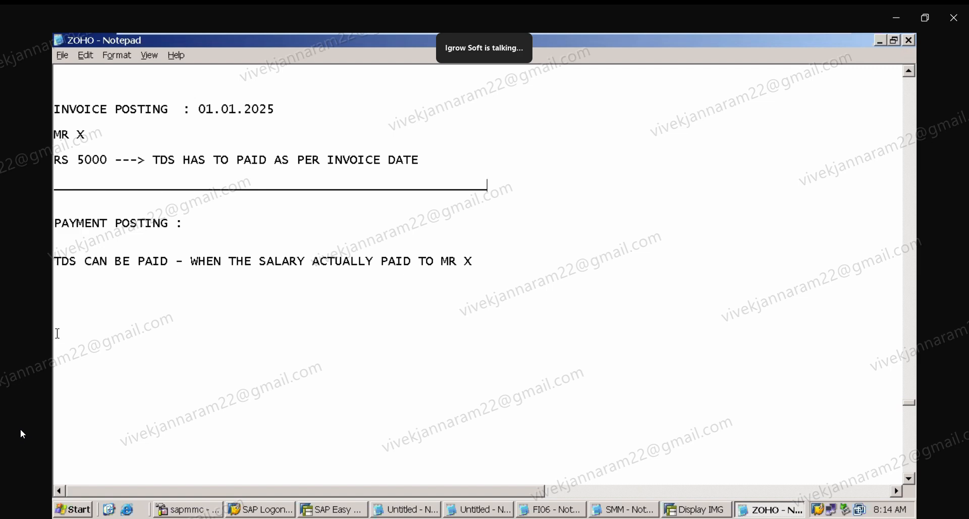
# Add the line "IN INDIA --- WHICHEVER IS EARLIER" at the bottom of the notes.
pyautogui.click(57, 334)
pyautogui.write('IN INDAI')
pyautogui.press('BackSpace')
pyautogui.press('BackSpace')
pyautogui.write('O')
pyautogui.press('BackSpace')
pyautogui.write('IA --- WHC')
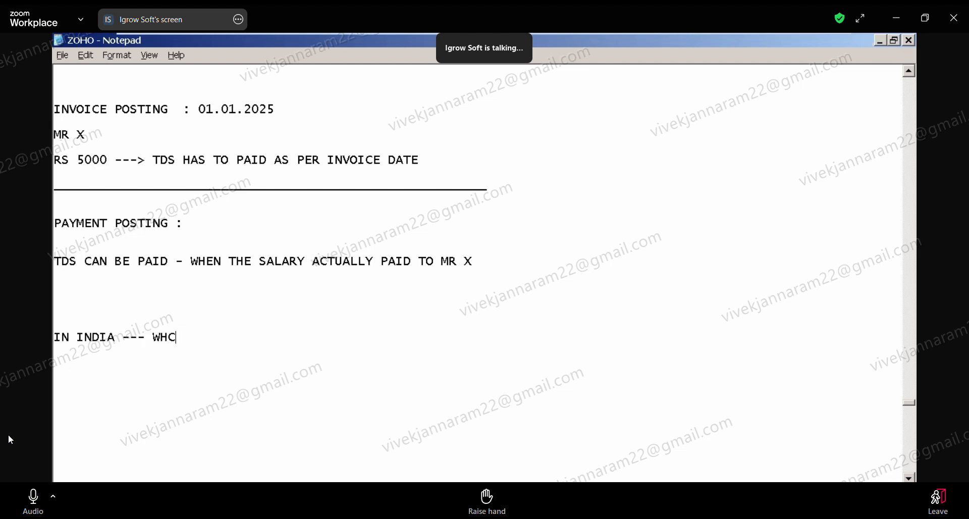
pyautogui.press('BackSpace')
pyautogui.write('ICH EVER IS EARLIER')
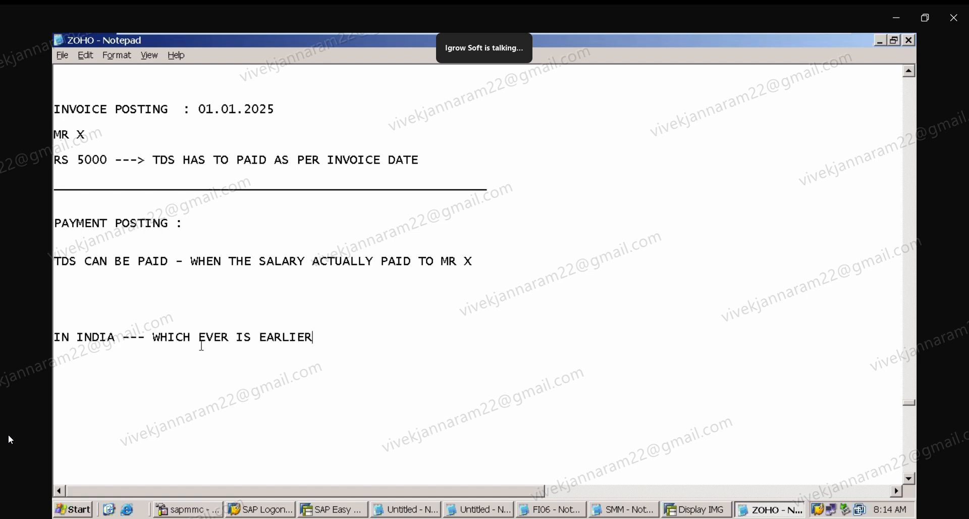
pyautogui.click(199, 338)
pyautogui.press('BackSpace')
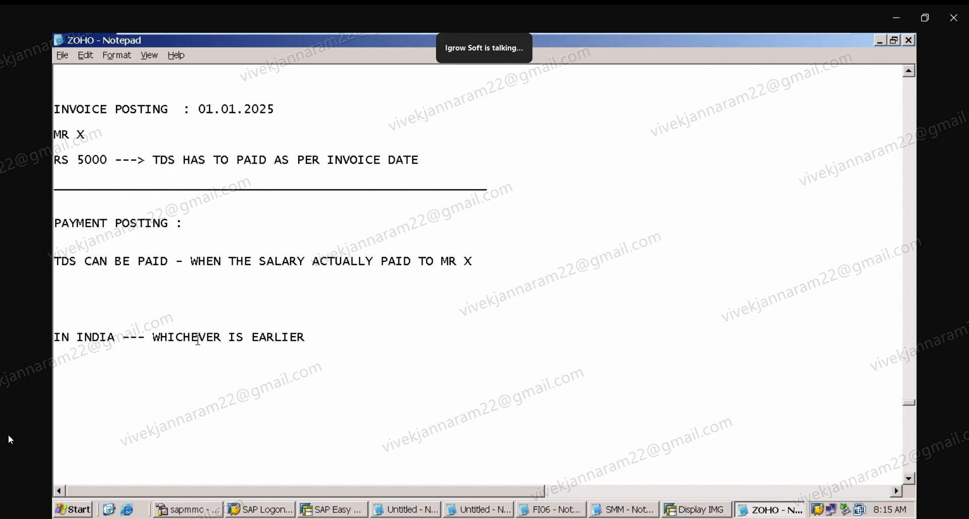
# Switch to SAP and open Define Withholding Tax Type for Invoice Posting for country key IN.
pyautogui.moveTo(20, 401)
pyautogui.click(693, 510)
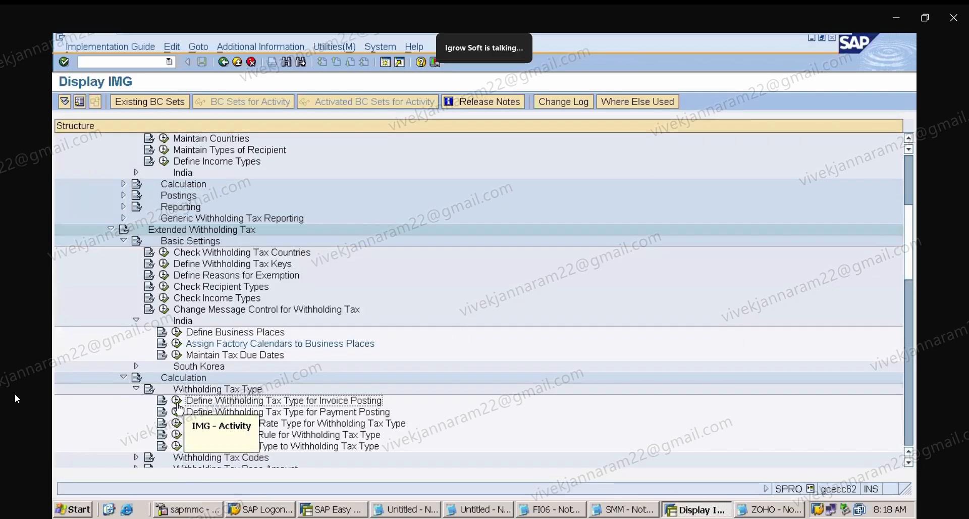
pyautogui.click(175, 401)
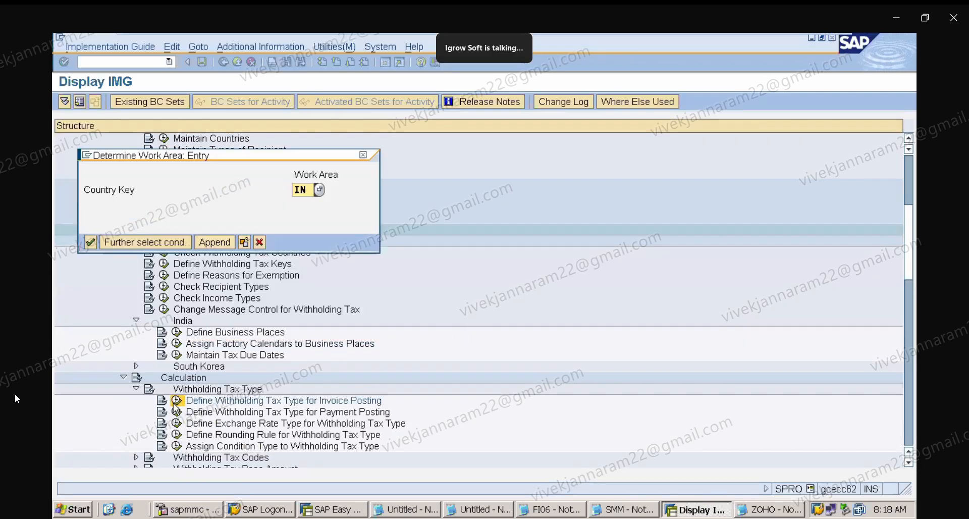
pyautogui.press('Return')
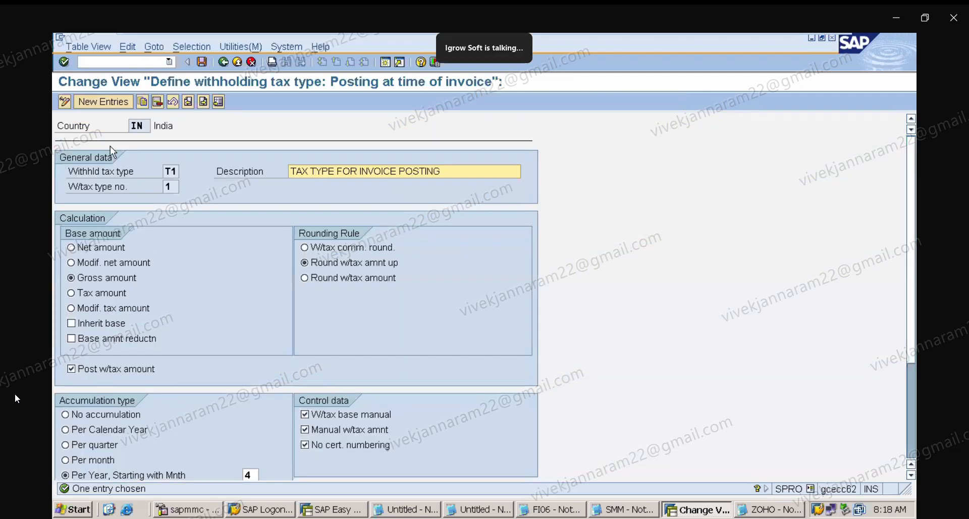
# Try to create a new withholding tax type T1 "TAX TYPE FOR INVOICE POSTING" with gross amount base and rounding up.
pyautogui.click(104, 102)
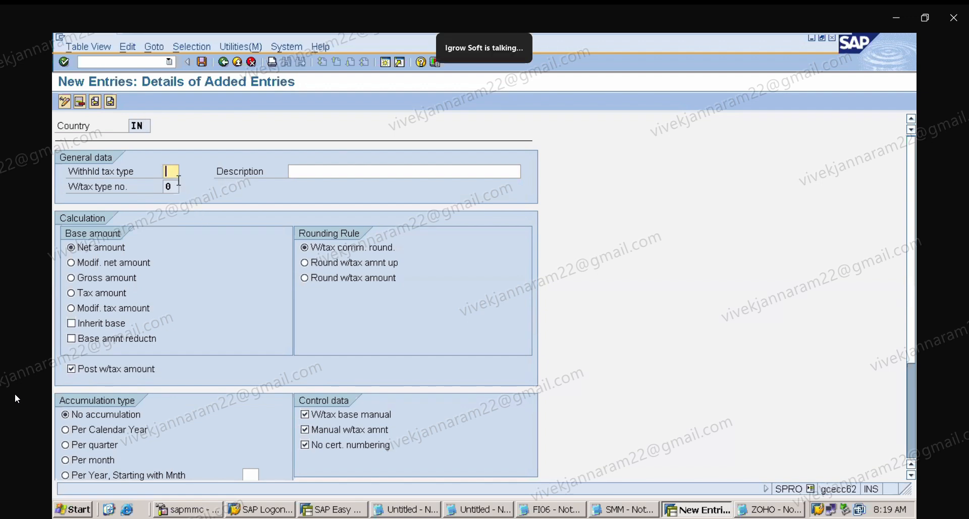
pyautogui.write('T1')
pyautogui.click(305, 171)
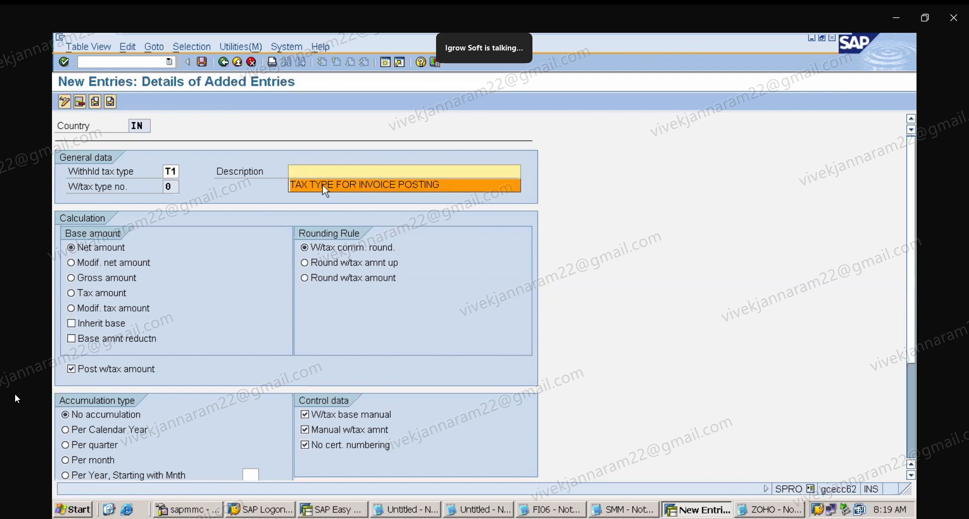
pyautogui.click(325, 185)
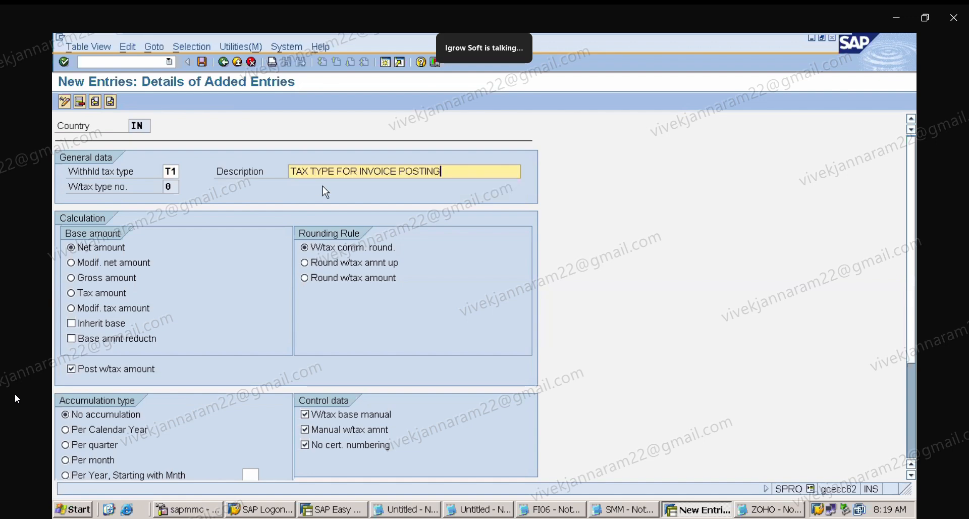
pyautogui.click(108, 279)
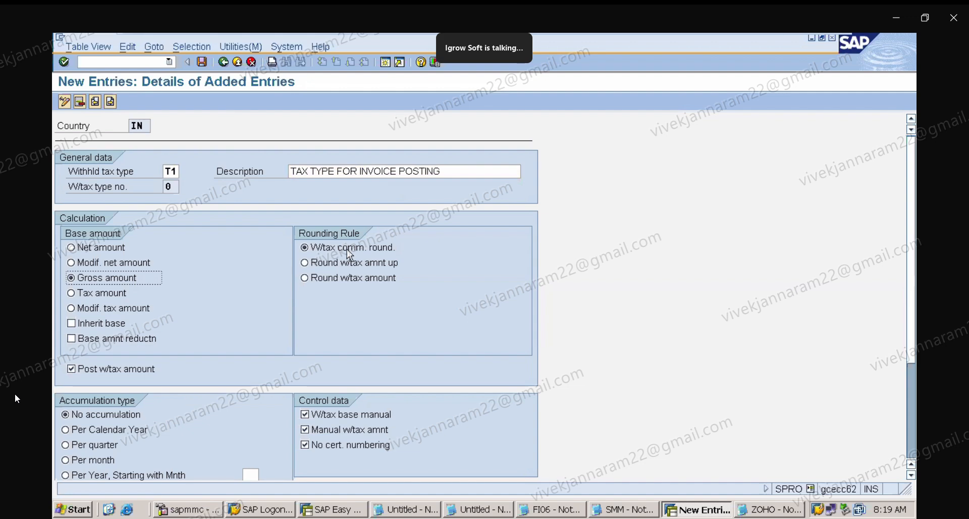
pyautogui.click(313, 266)
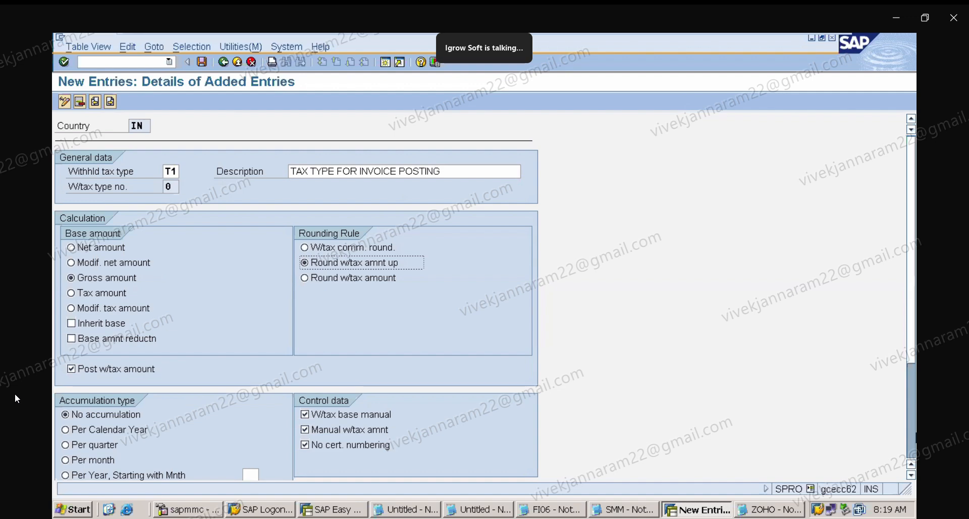
# Set per-year accumulation starting with month 04, confirm the new entry, and cancel it without saving.
pyautogui.click(911, 474)
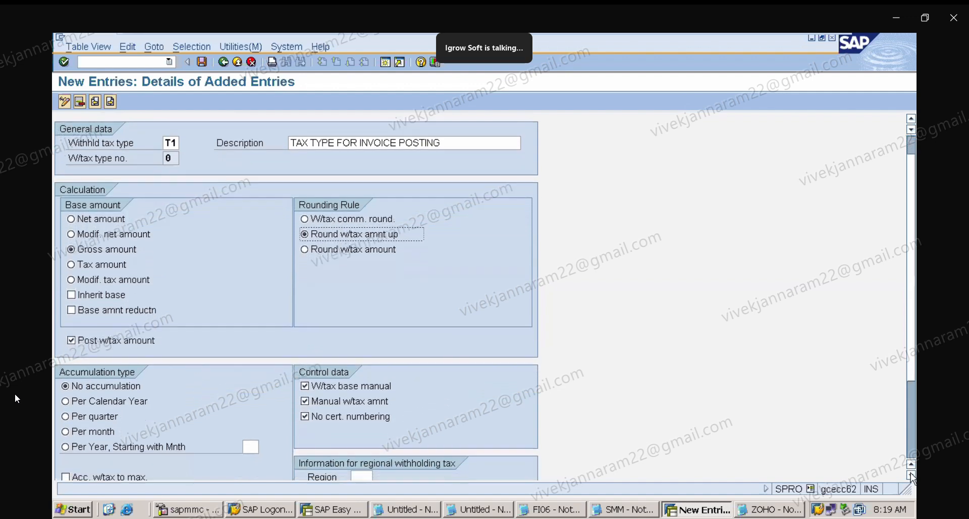
pyautogui.click(66, 447)
pyautogui.click(252, 447)
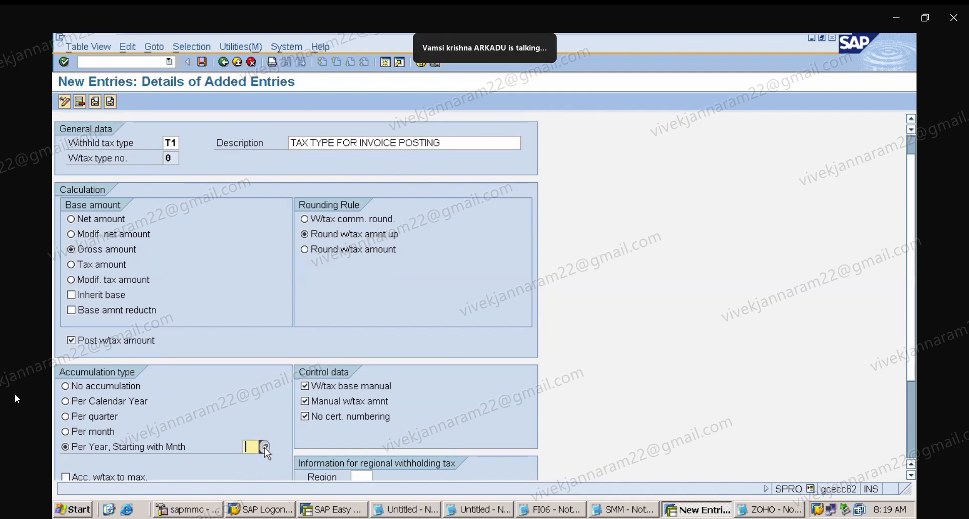
pyautogui.click(263, 447)
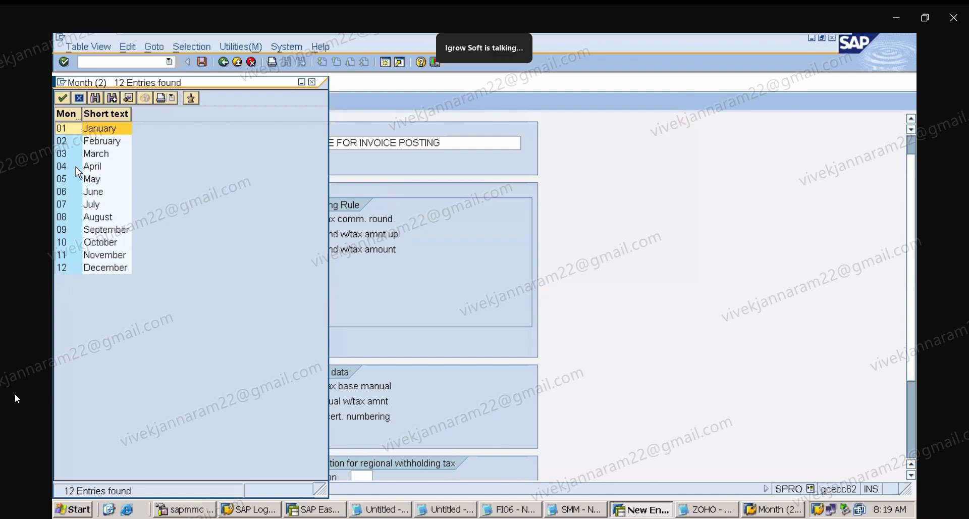
pyautogui.doubleClick(94, 168)
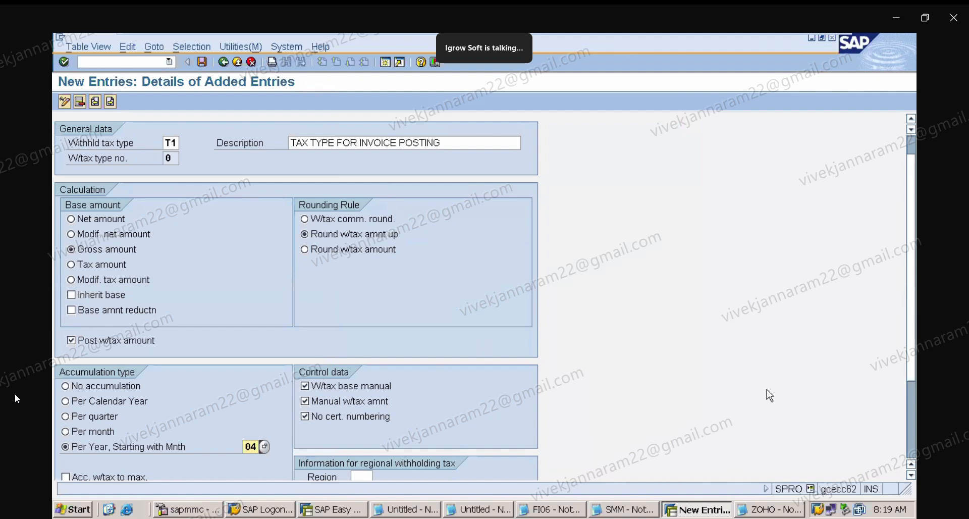
pyautogui.scroll(-3, 910, 353)
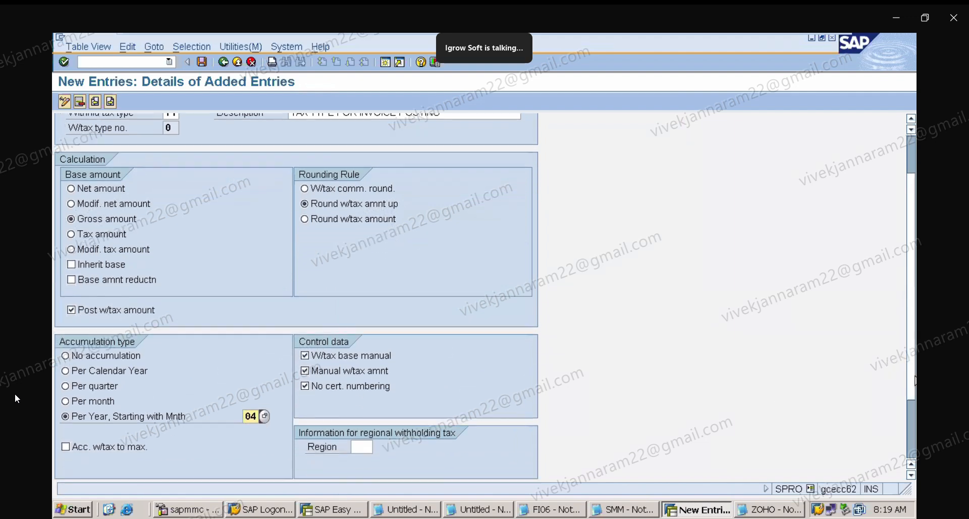
pyautogui.scroll(3, 914, 363)
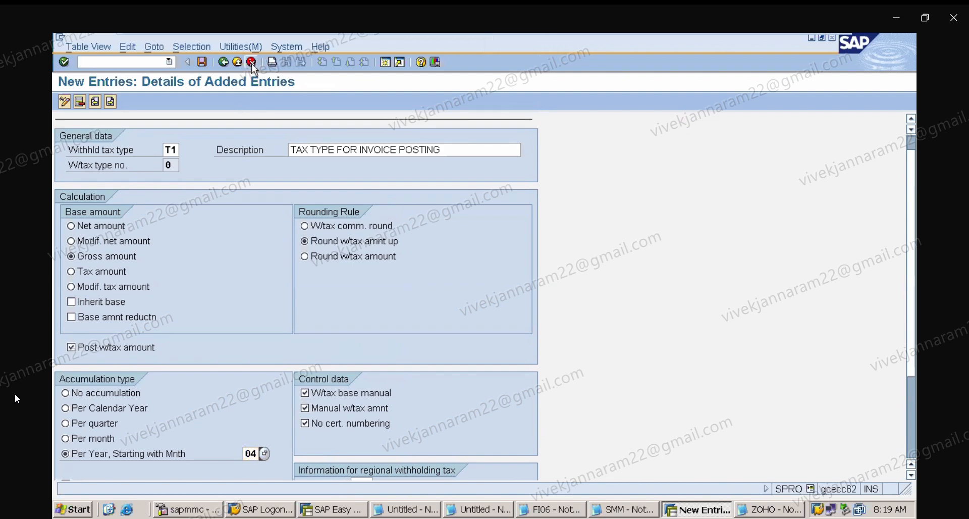
pyautogui.press('Return')
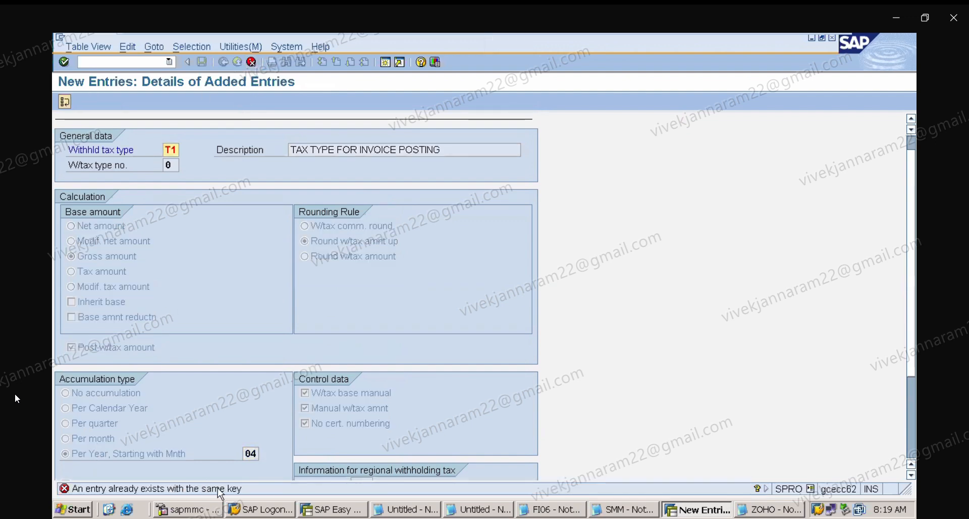
pyautogui.click(252, 63)
pyautogui.click(268, 266)
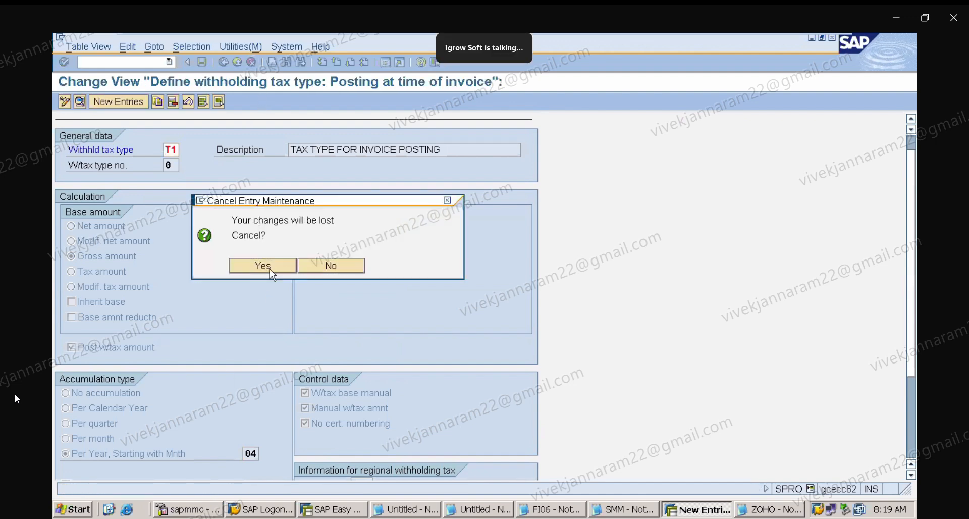
# Review the existing T1 invoice-posting withholding tax type settings and return to the IMG structure.
pyautogui.doubleClick(83, 187)
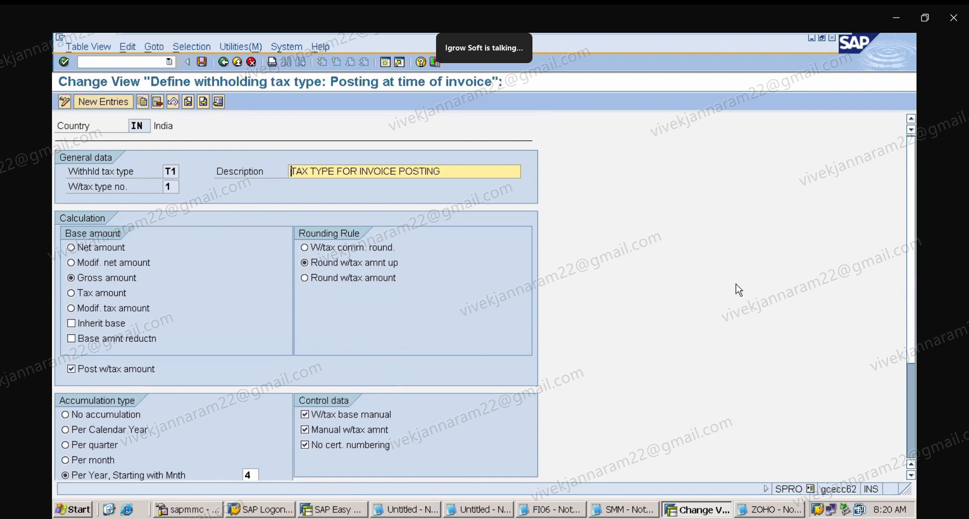
pyautogui.click(912, 475)
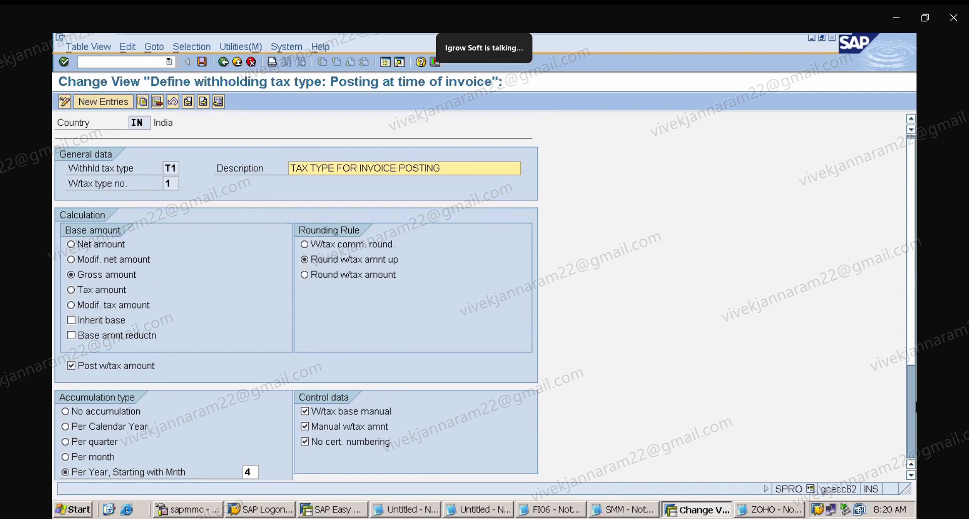
pyautogui.scroll(-2, 914, 380)
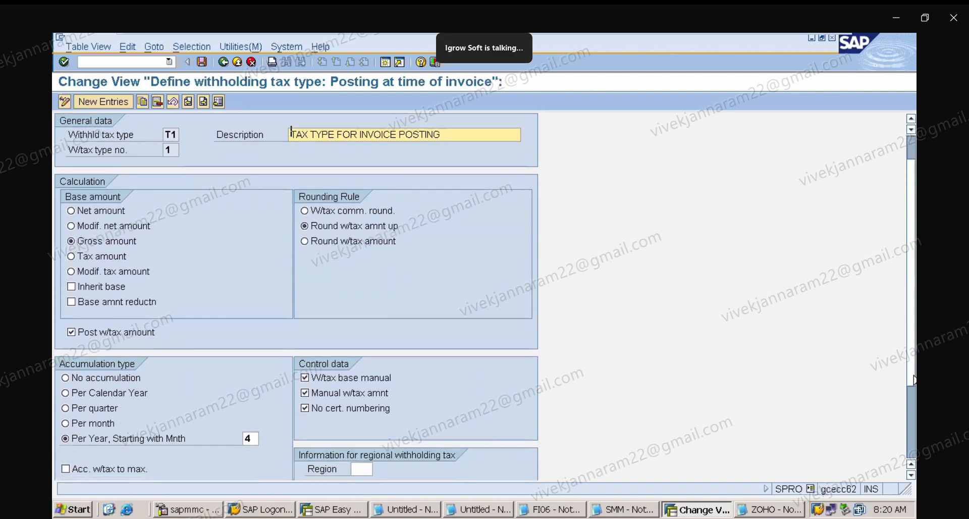
pyautogui.moveTo(914, 376); pyautogui.dragTo(914, 364)
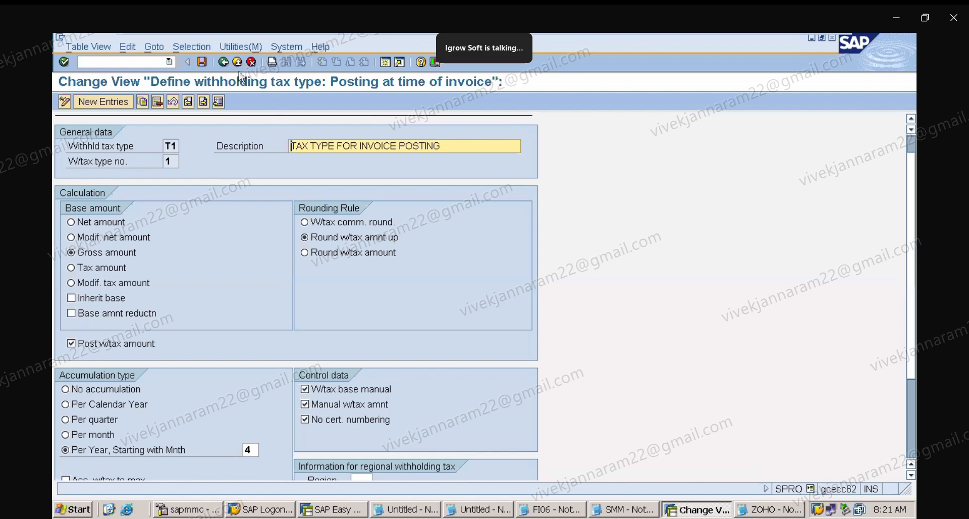
pyautogui.click(226, 61)
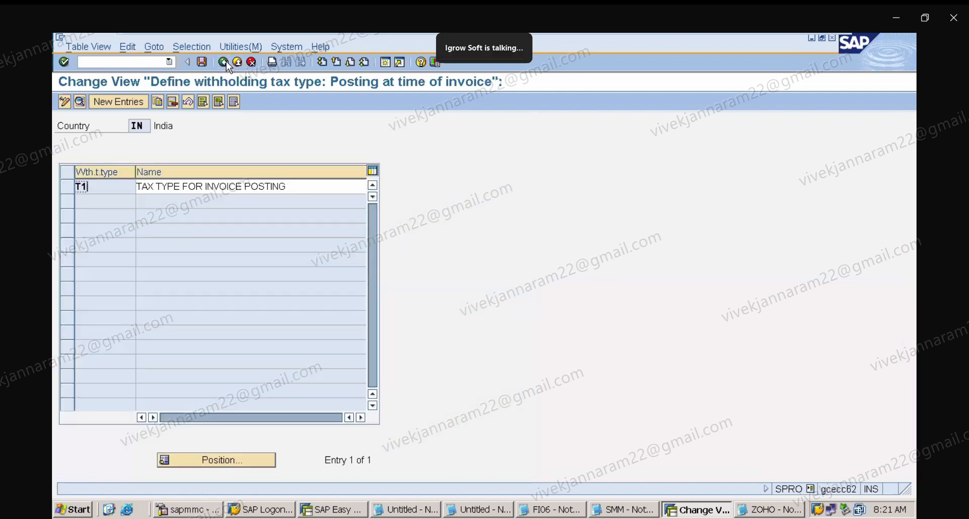
pyautogui.click(226, 61)
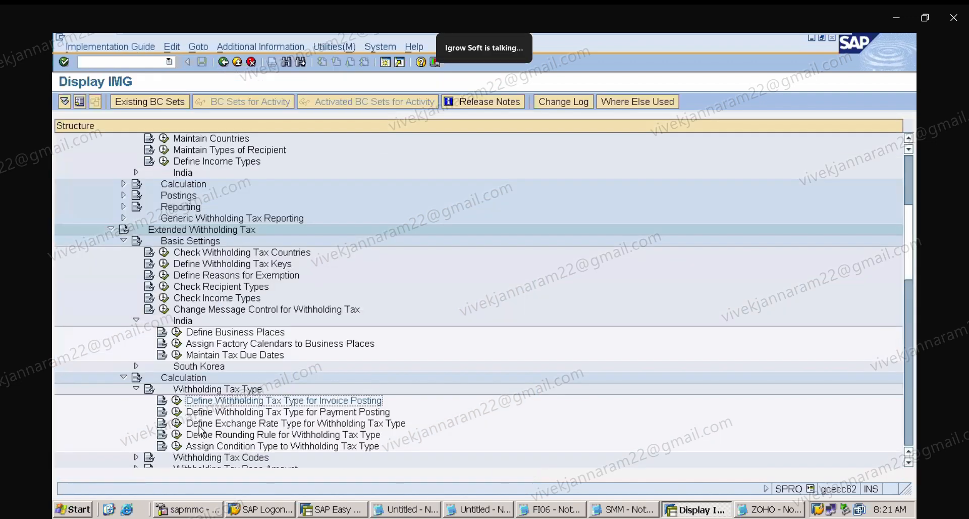
# Open Define Withholding Tax Type for Payment Posting for country IN, review type T2, and return to the IMG structure.
pyautogui.click(177, 411)
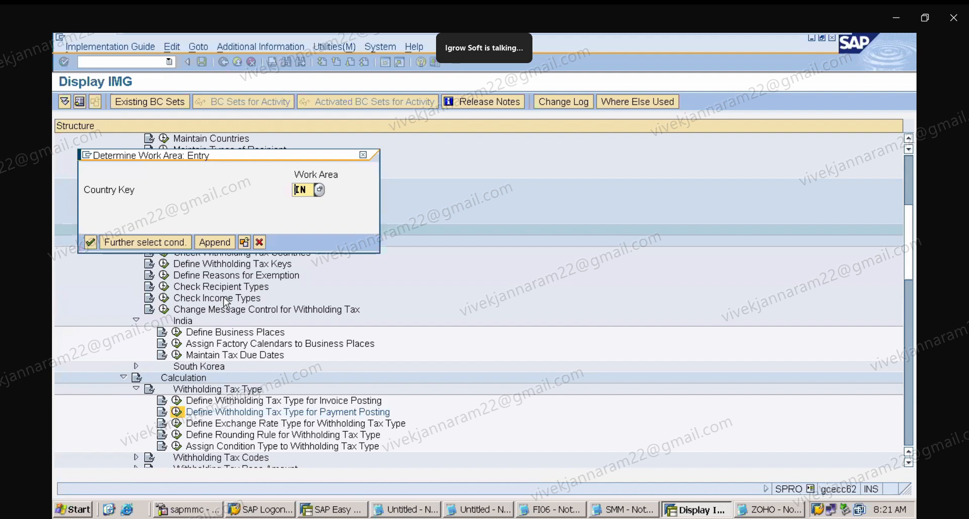
pyautogui.press('Return')
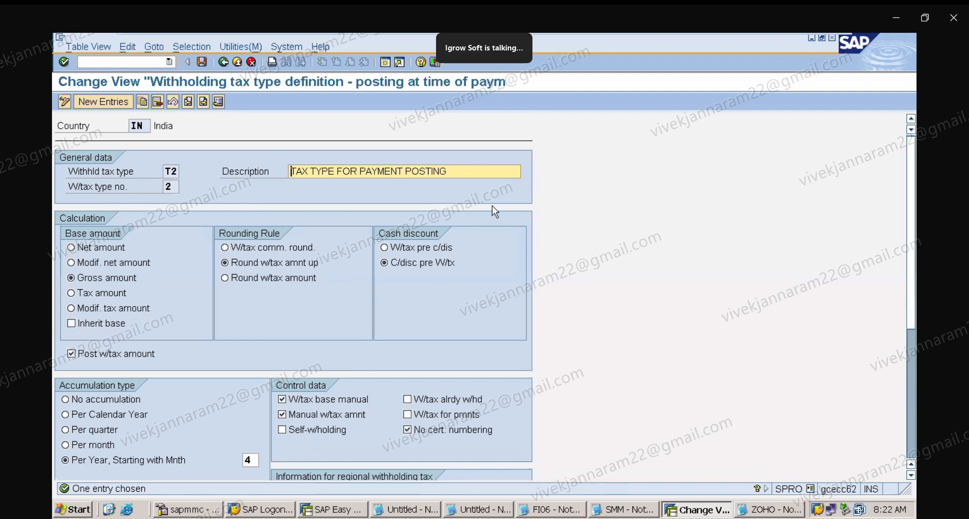
pyautogui.click(225, 65)
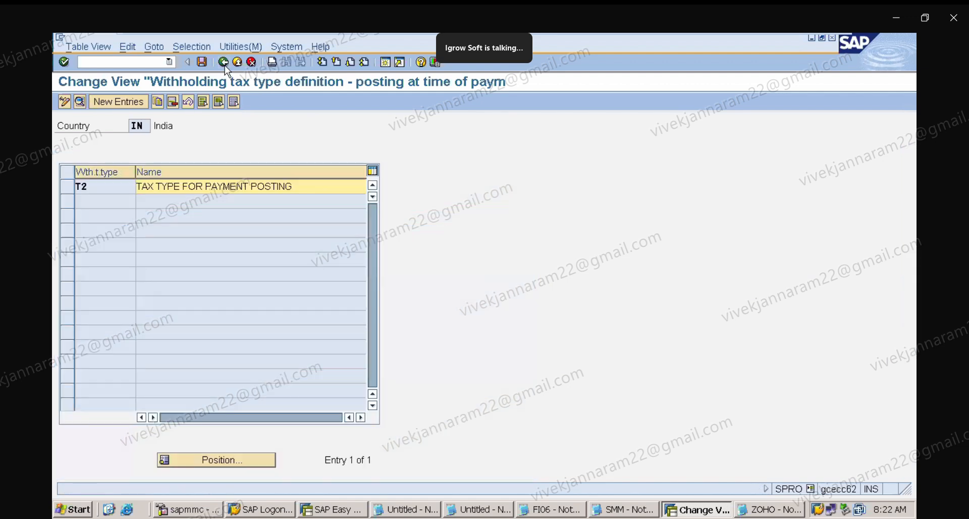
pyautogui.click(224, 62)
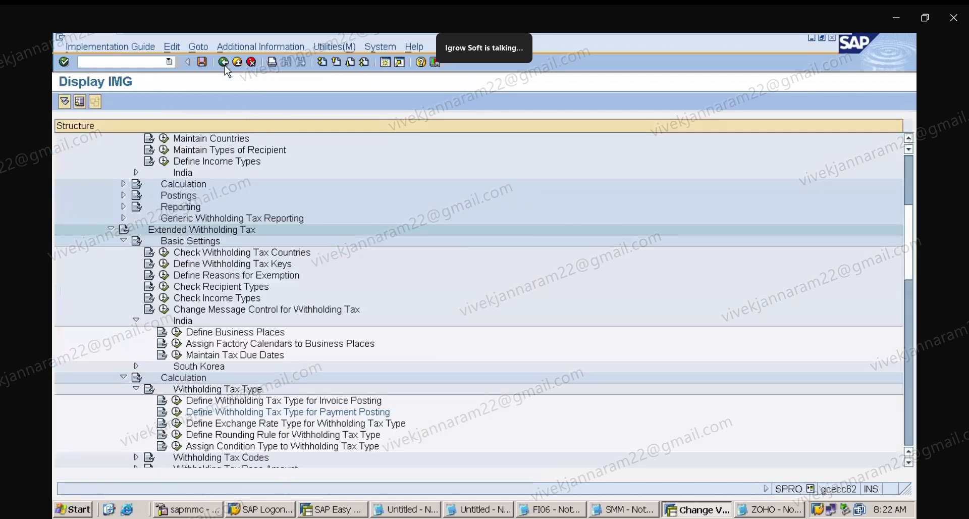
# Open Define Withholding Tax Type for Invoice Posting for country IN, review type T1, and return to the IMG structure.
pyautogui.click(176, 402)
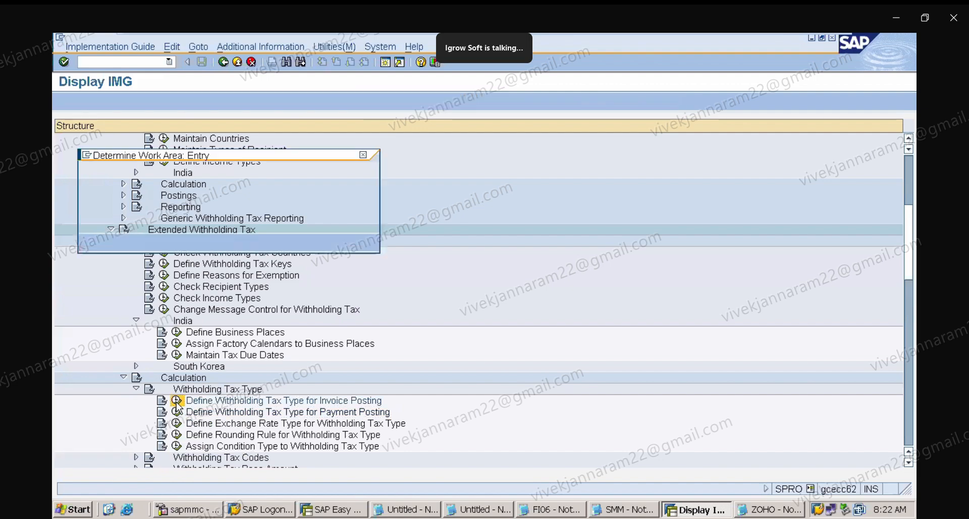
pyautogui.press('Return')
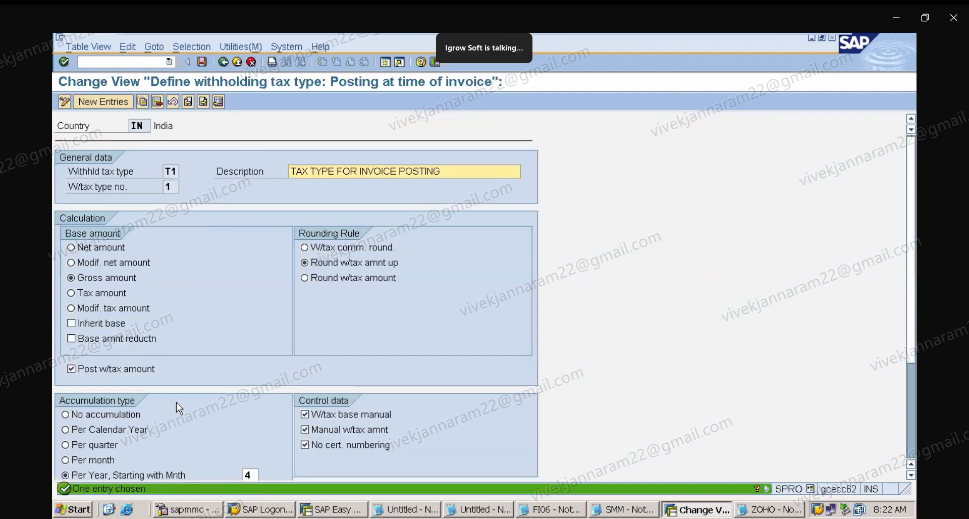
pyautogui.click(222, 61)
pyautogui.doubleClick(91, 188)
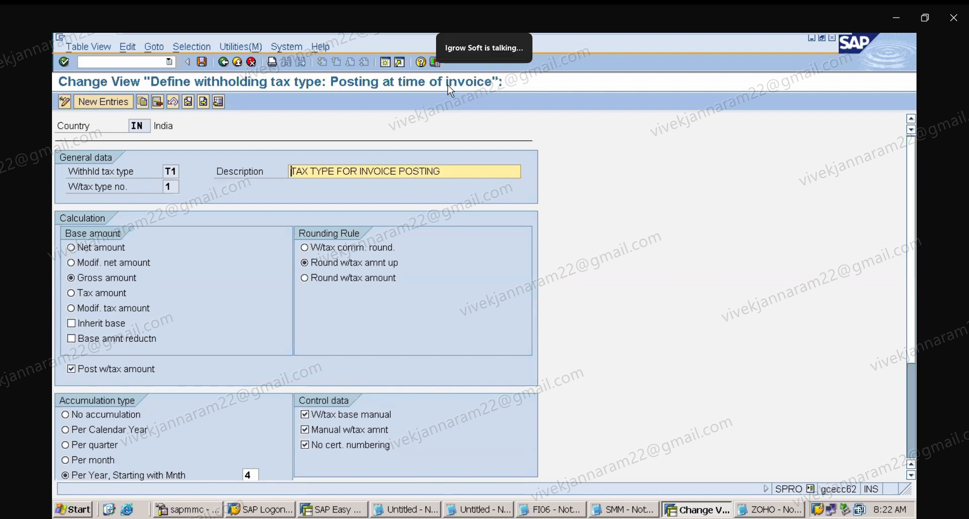
pyautogui.click(223, 62)
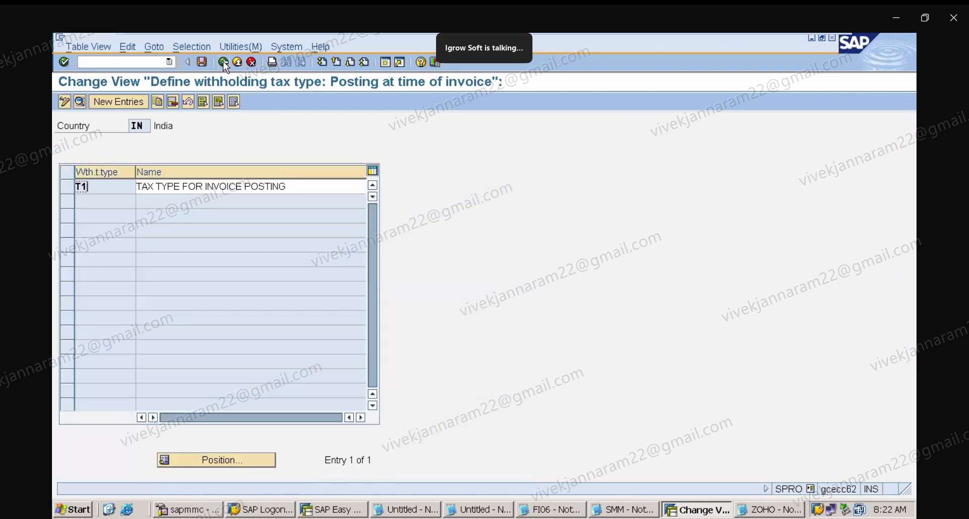
pyautogui.click(223, 61)
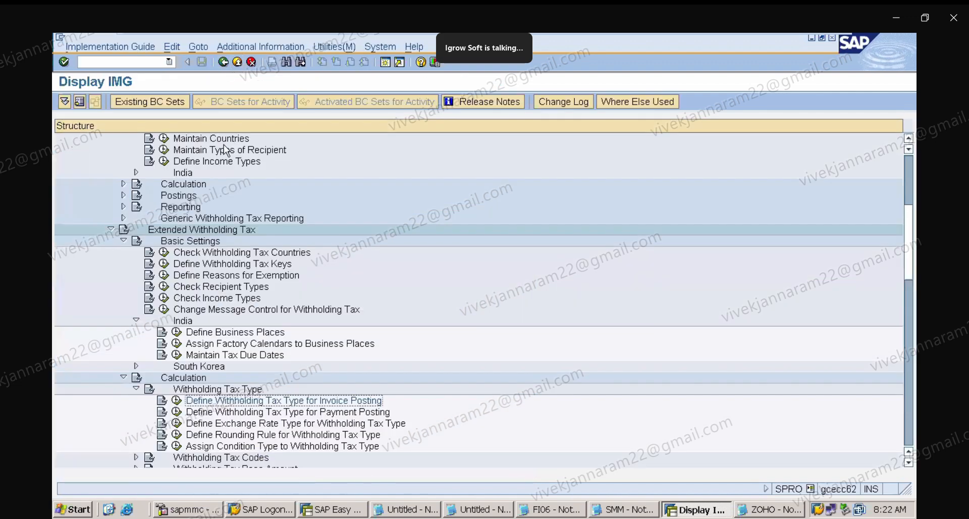
# Reopen the T2 payment-posting withholding tax type for country IN and consult the TDS notes in Notepad.
pyautogui.click(212, 412)
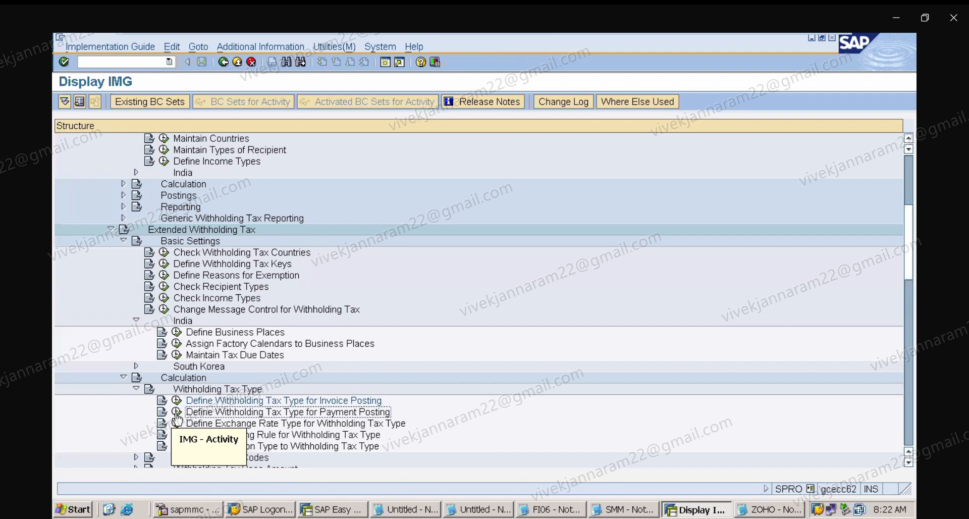
pyautogui.click(176, 414)
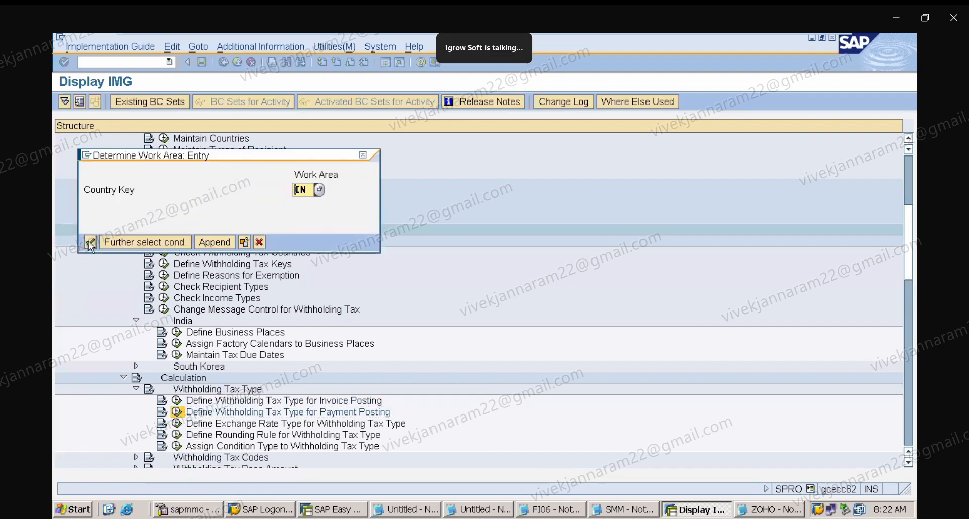
pyautogui.click(90, 243)
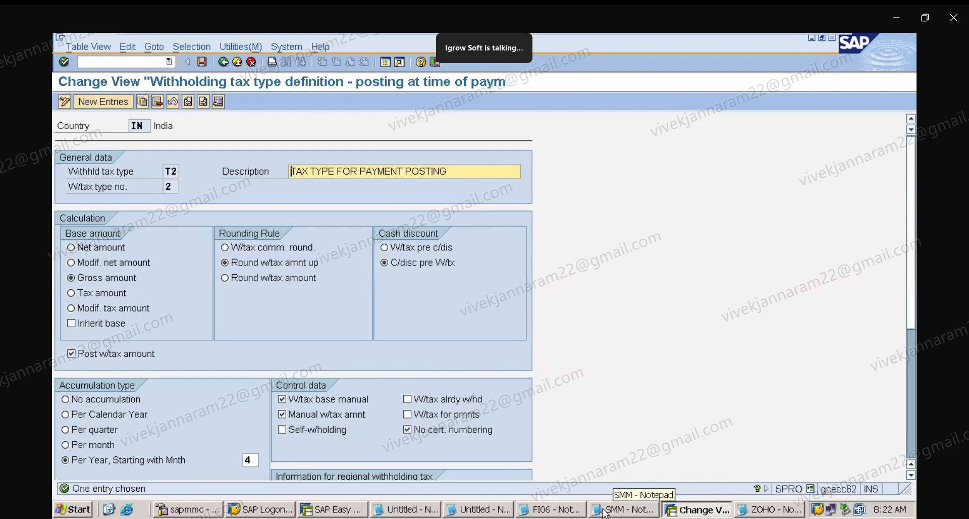
pyautogui.click(771, 511)
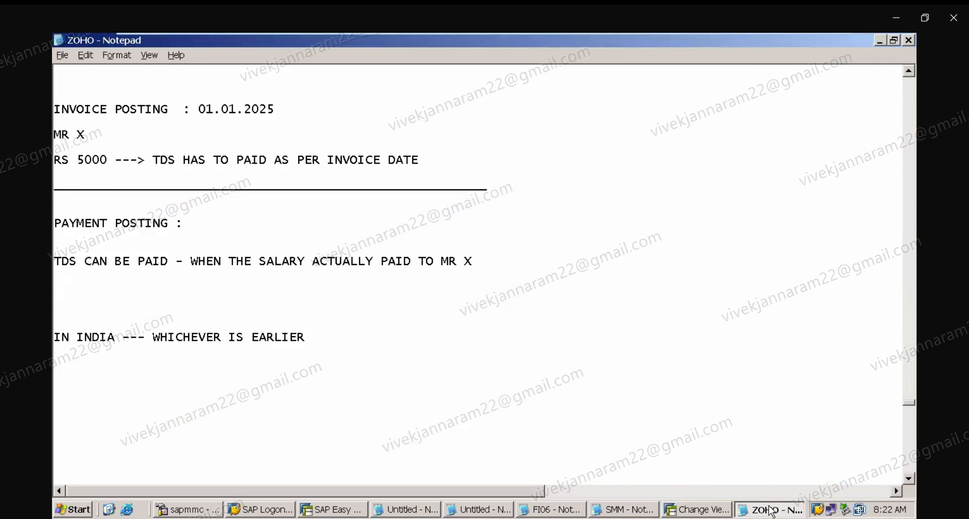
pyautogui.click(700, 511)
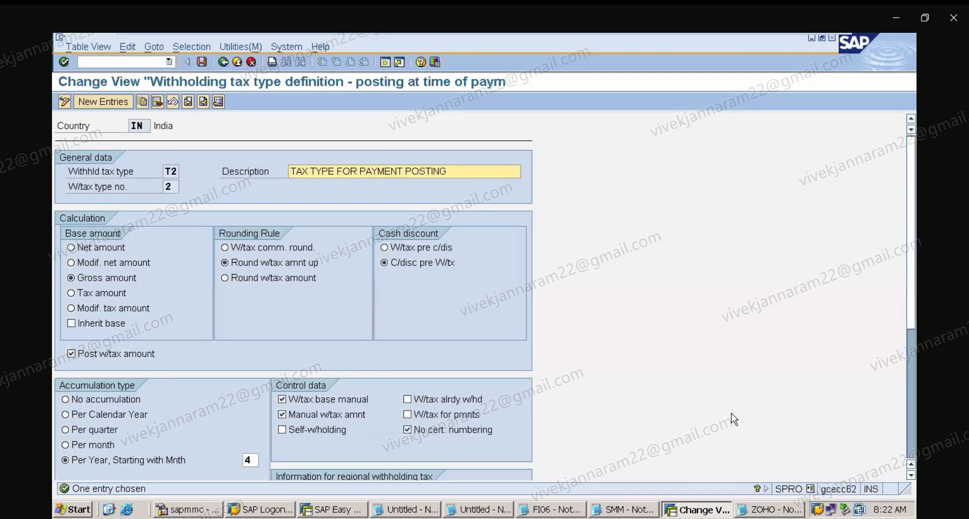
# Scroll through the T2 payment-posting settings, save, and return to the IMG structure.
pyautogui.click(911, 475)
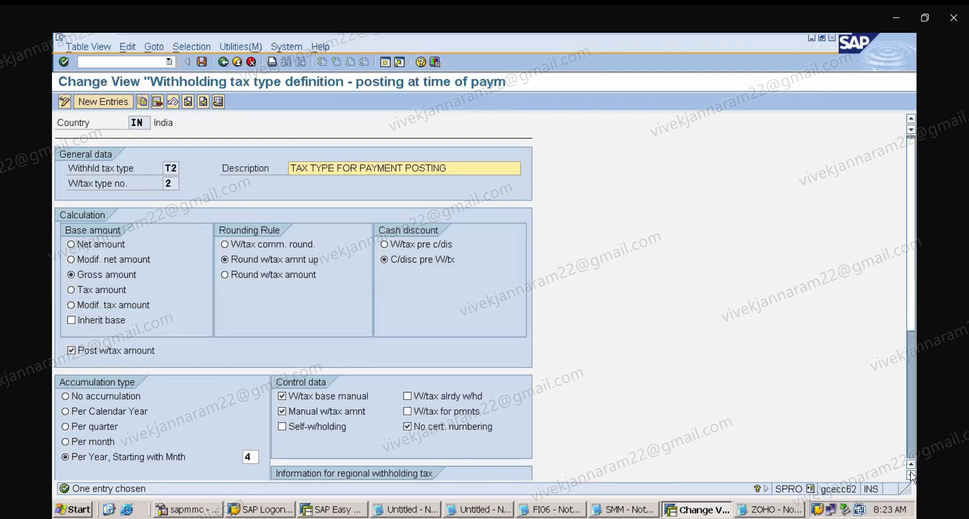
pyautogui.click(911, 475)
pyautogui.click(911, 475)
pyautogui.click(911, 475)
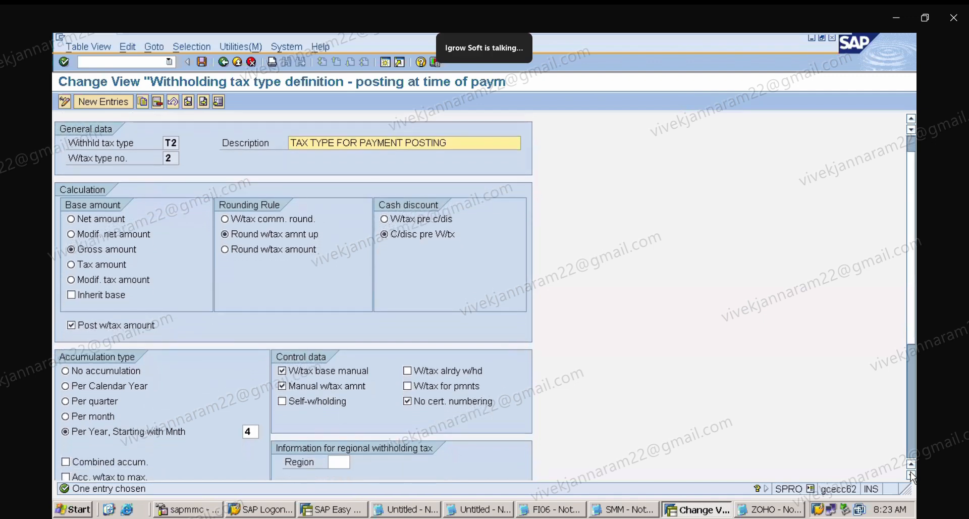
pyautogui.click(911, 119)
pyautogui.click(911, 119)
pyautogui.click(911, 119)
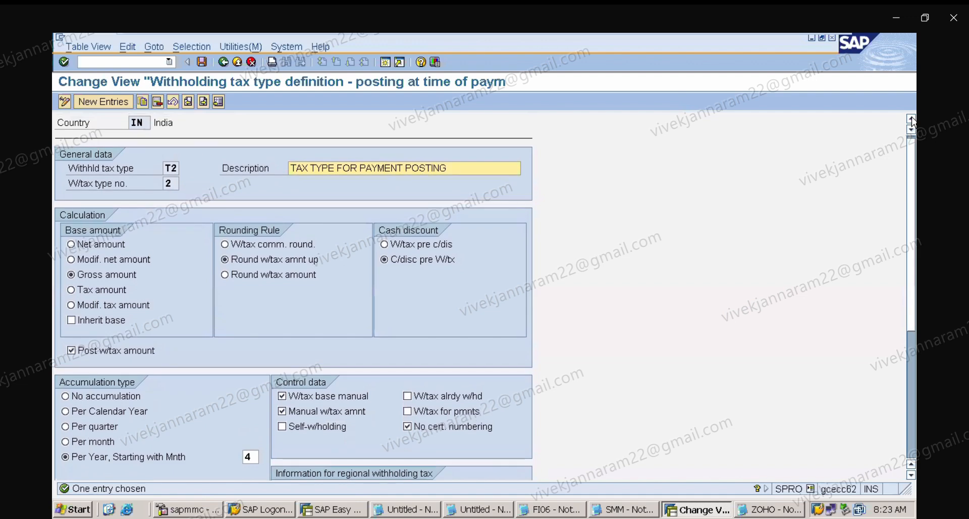
pyautogui.click(911, 119)
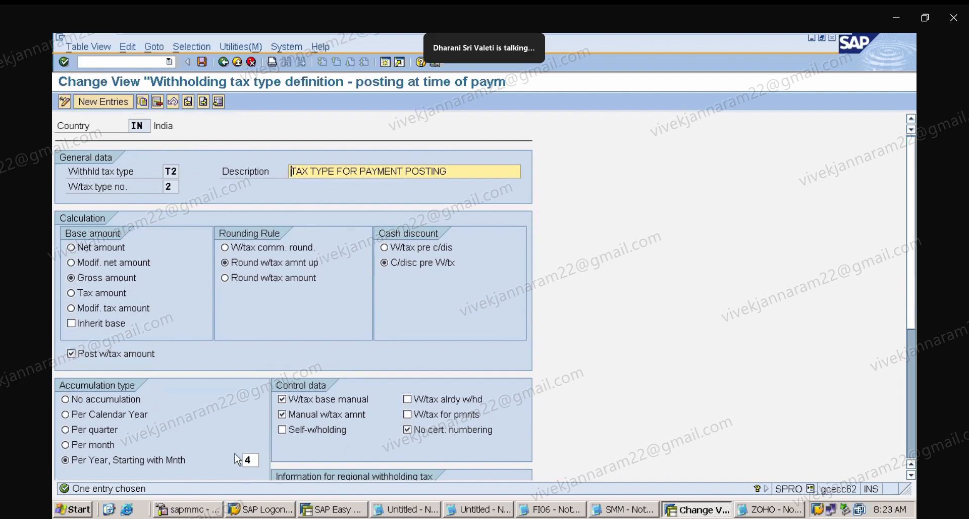
pyautogui.click(202, 62)
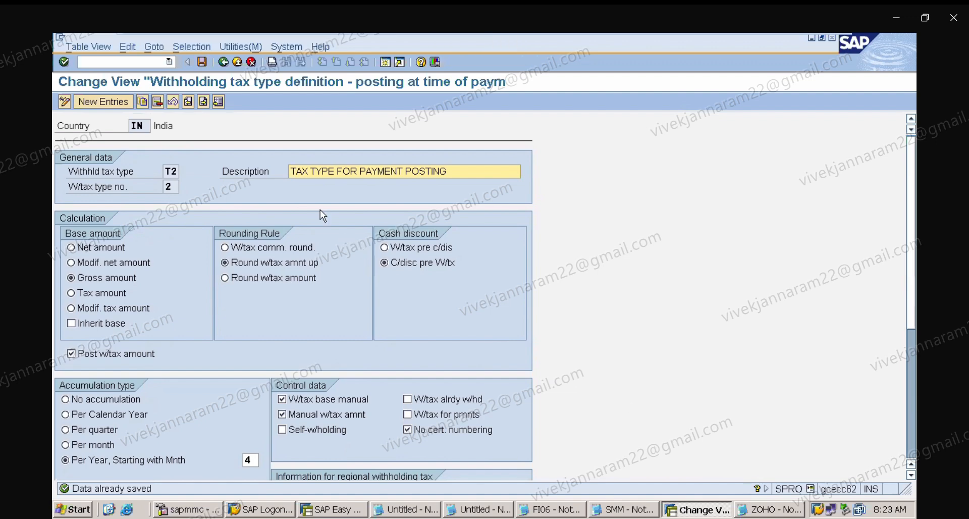
pyautogui.click(222, 61)
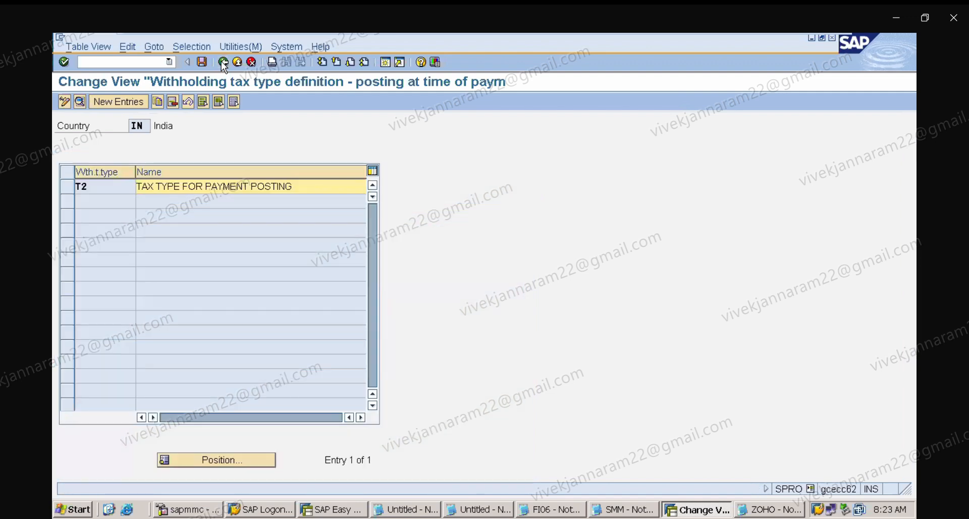
pyautogui.click(221, 61)
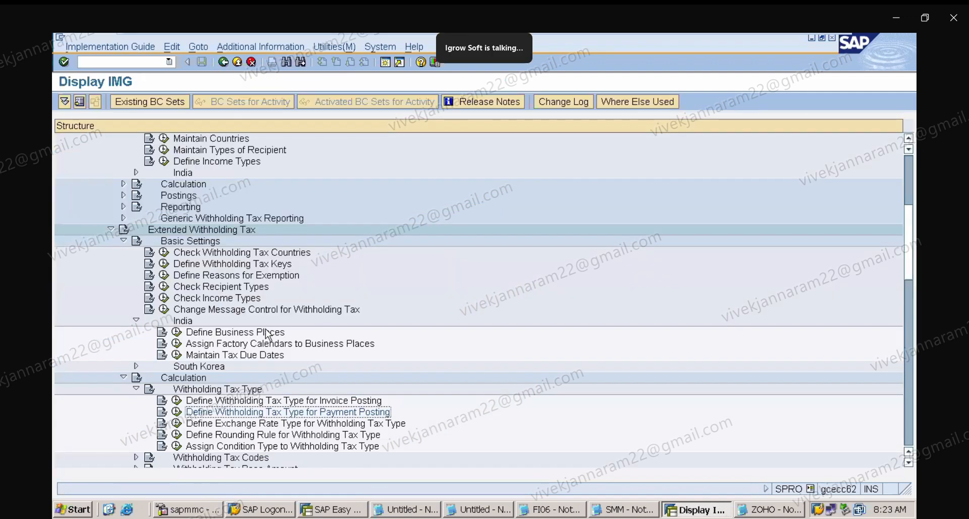
# Open Check Recipient Types for country IN and review the T1 and T2 recipient type entries.
pyautogui.click(213, 291)
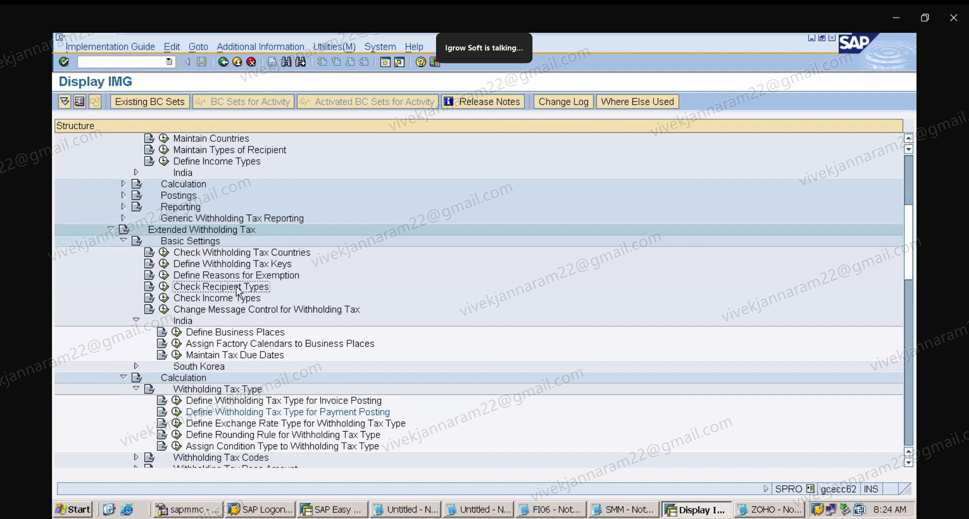
pyautogui.click(164, 286)
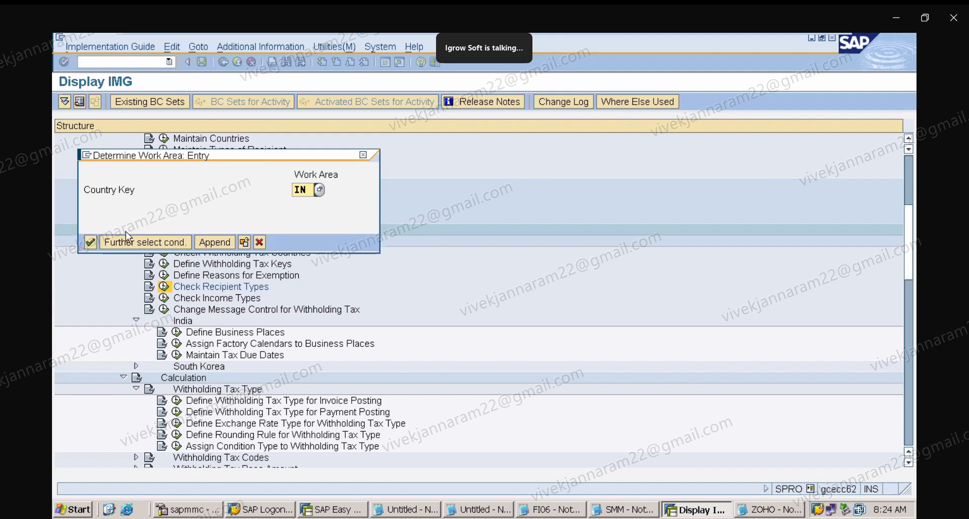
pyautogui.click(87, 243)
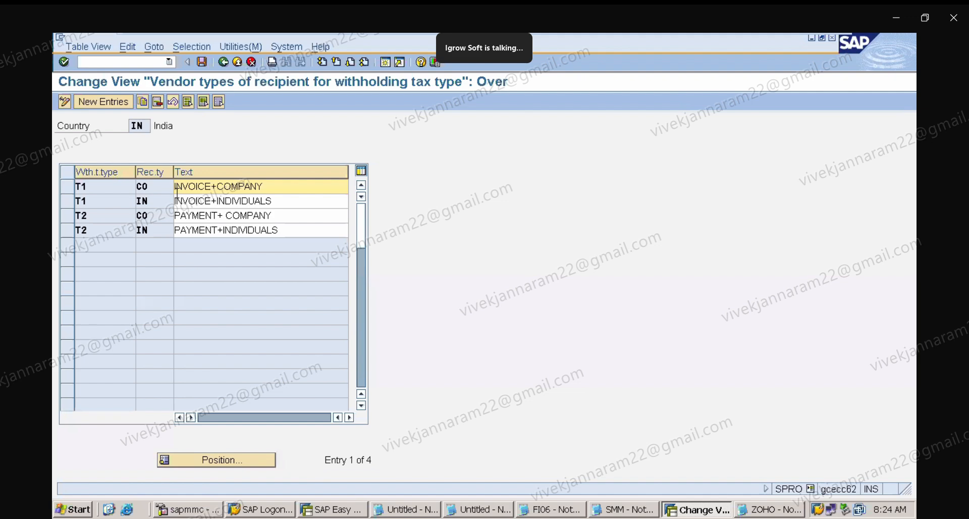
pyautogui.click(74, 191)
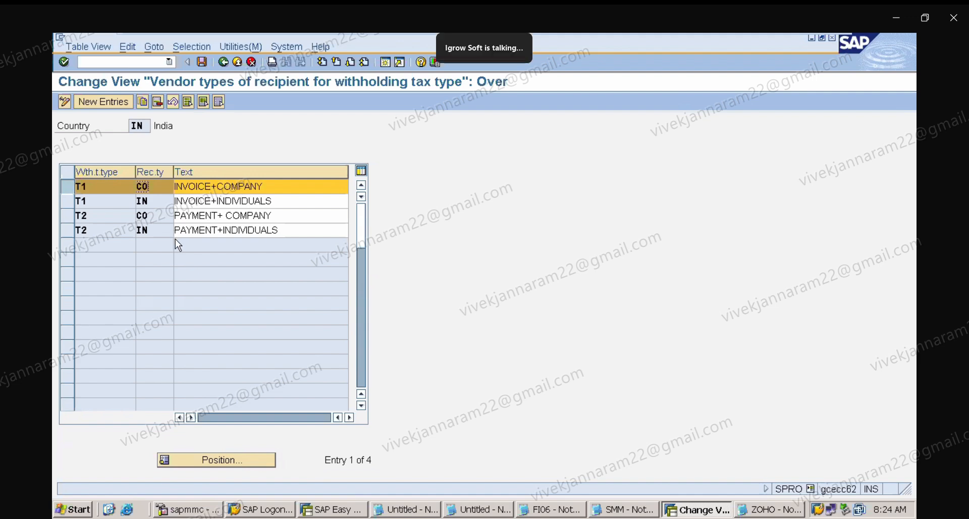
pyautogui.click(303, 233)
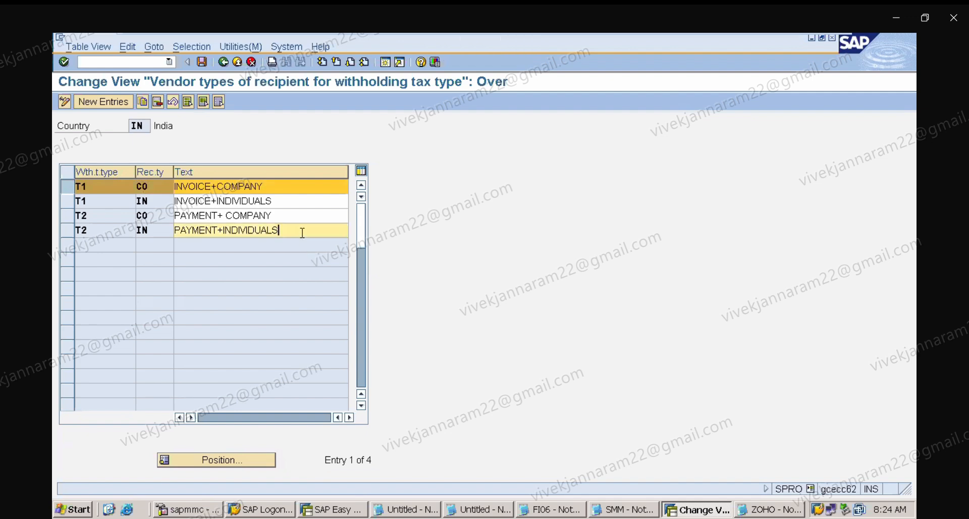
# Enter recipient types CO and IN for withholding tax type T1, save, and return to the IMG structure.
pyautogui.click(71, 187)
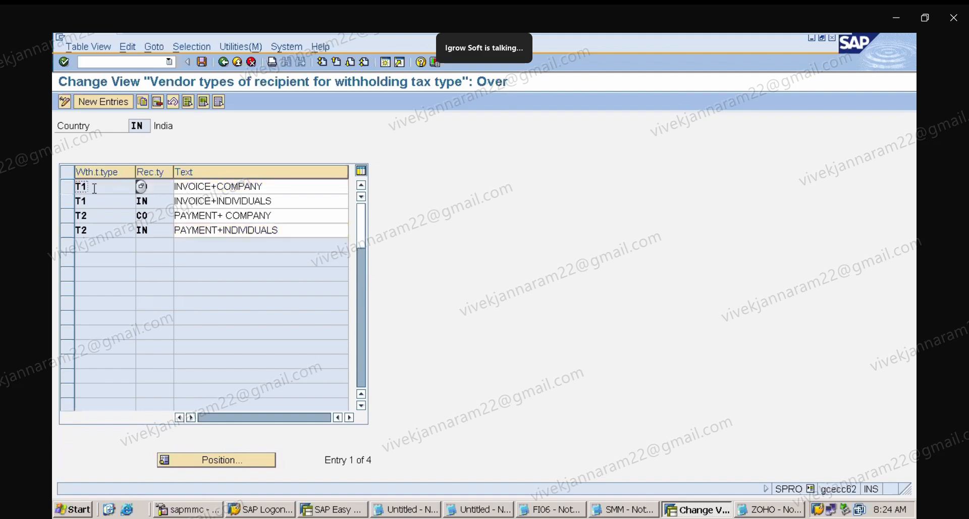
pyautogui.click(150, 186)
pyautogui.write('CO')
pyautogui.click(146, 201)
pyautogui.write('IN')
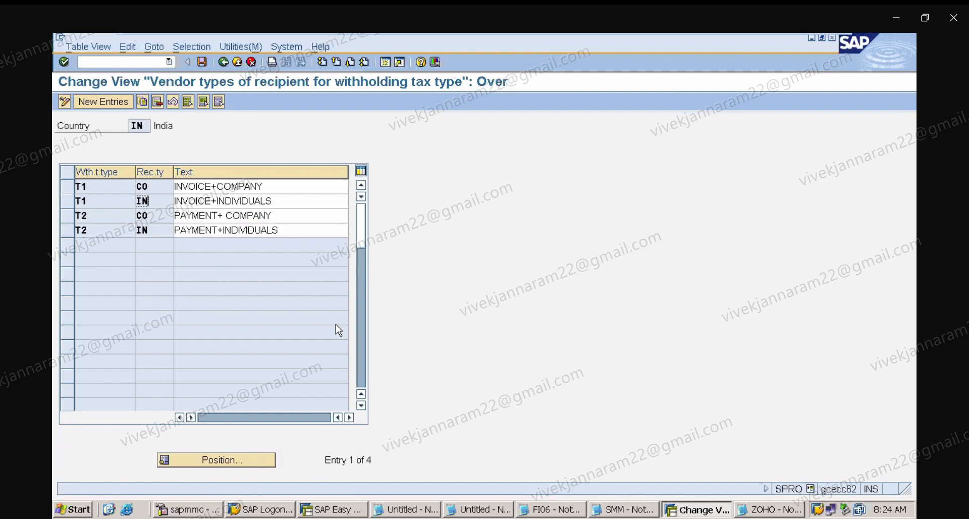
pyautogui.click(202, 62)
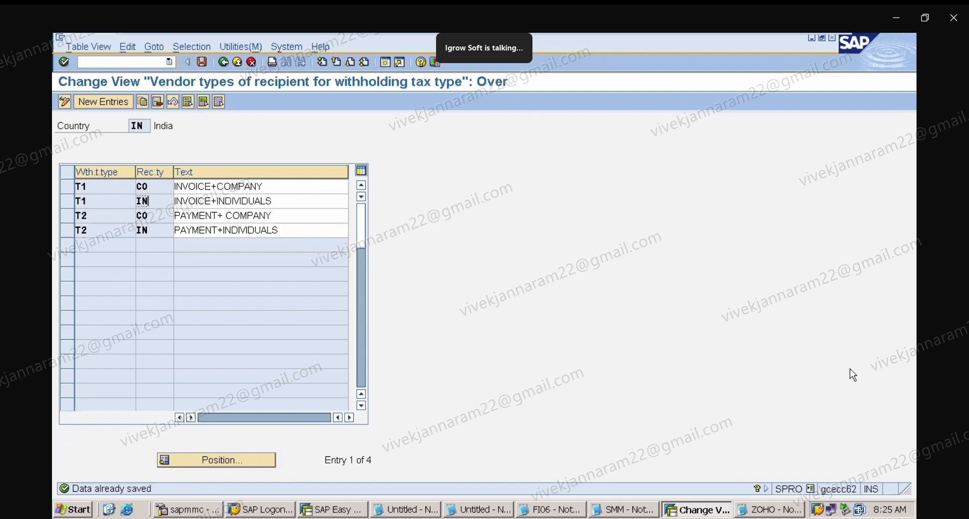
pyautogui.click(222, 62)
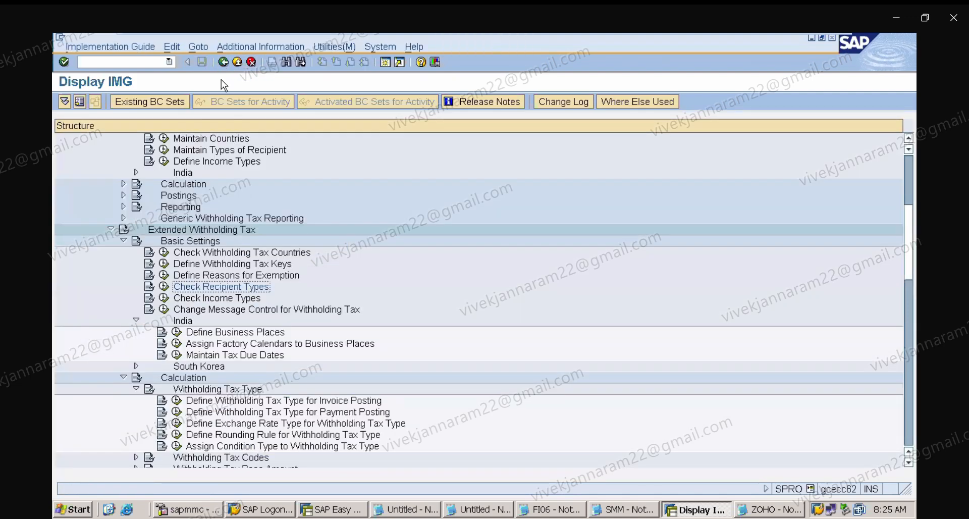
# Open Maintain Tax Due Dates for India and re-enter 7 days until tax due date for the existing IN 194C CO entry.
pyautogui.click(257, 357)
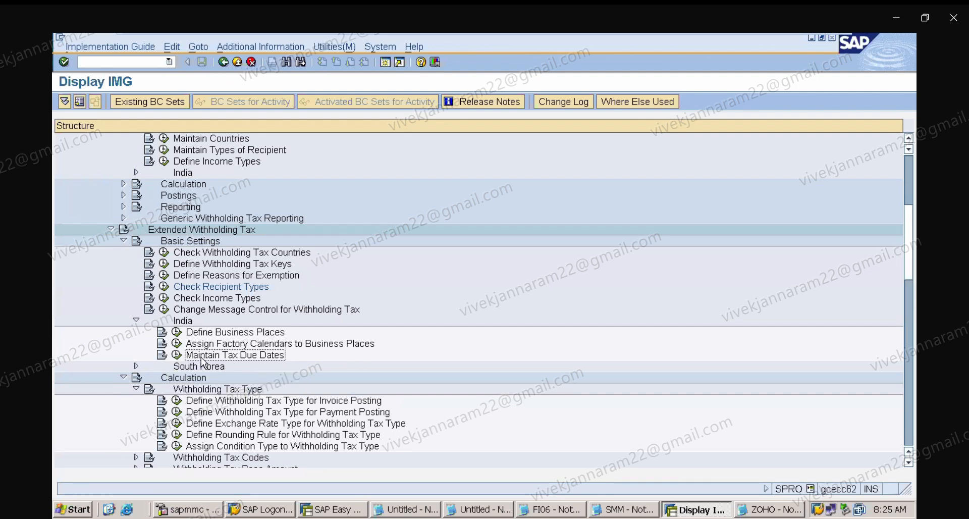
pyautogui.click(240, 288)
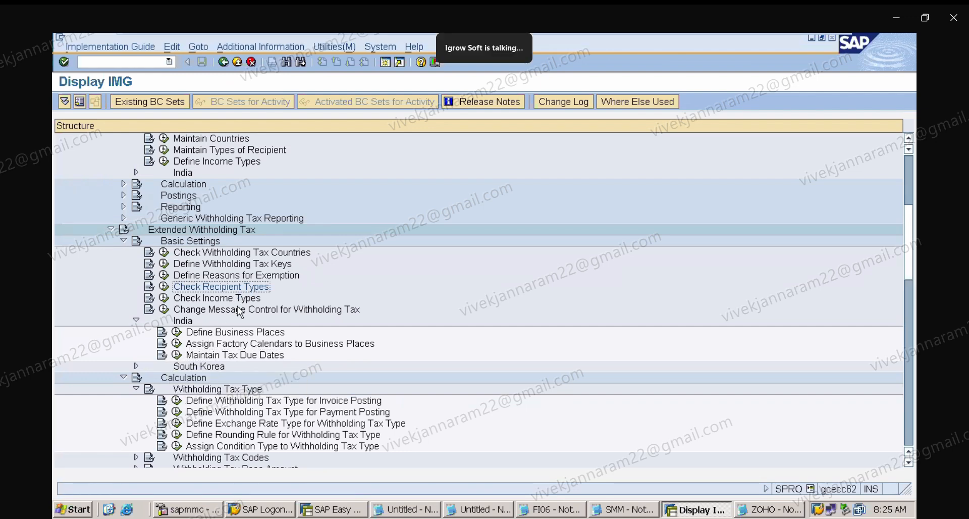
pyautogui.click(232, 356)
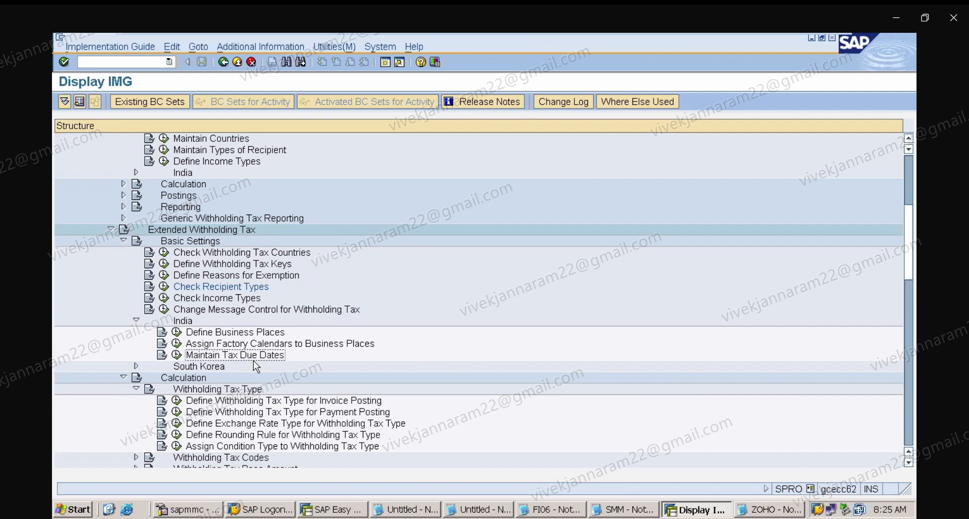
pyautogui.click(176, 356)
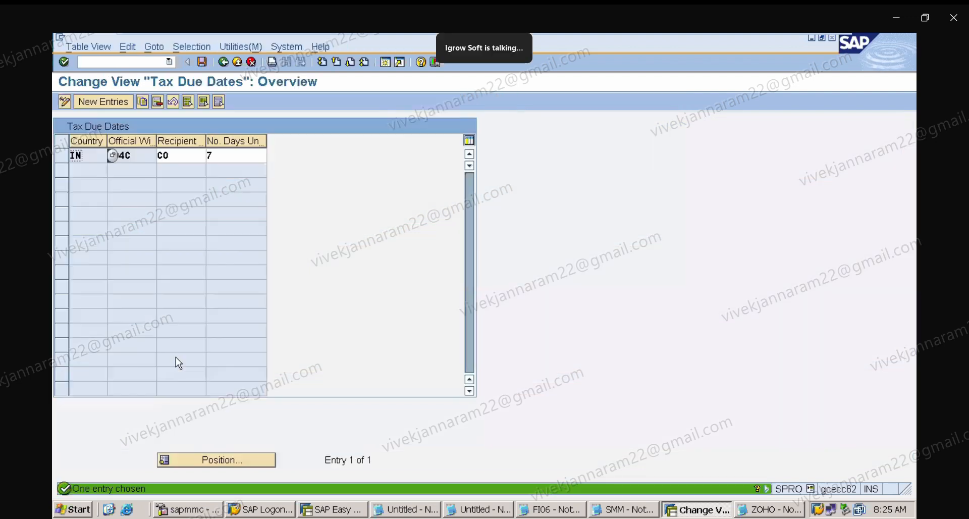
pyautogui.click(181, 157)
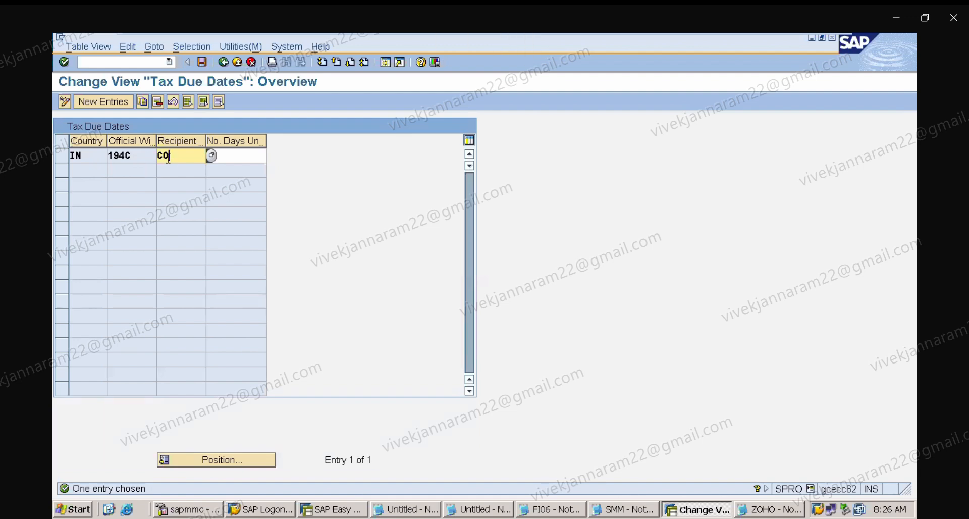
pyautogui.click(240, 155)
pyautogui.write('7')
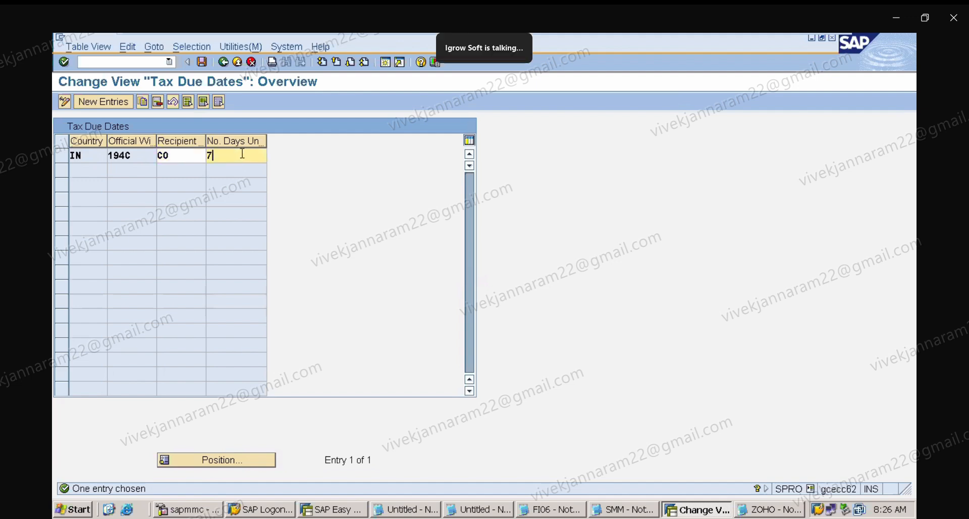
# Add a new tax due date entry for country IN, section 194C, recipient type CO with 7 days until tax due date.
pyautogui.click(122, 104)
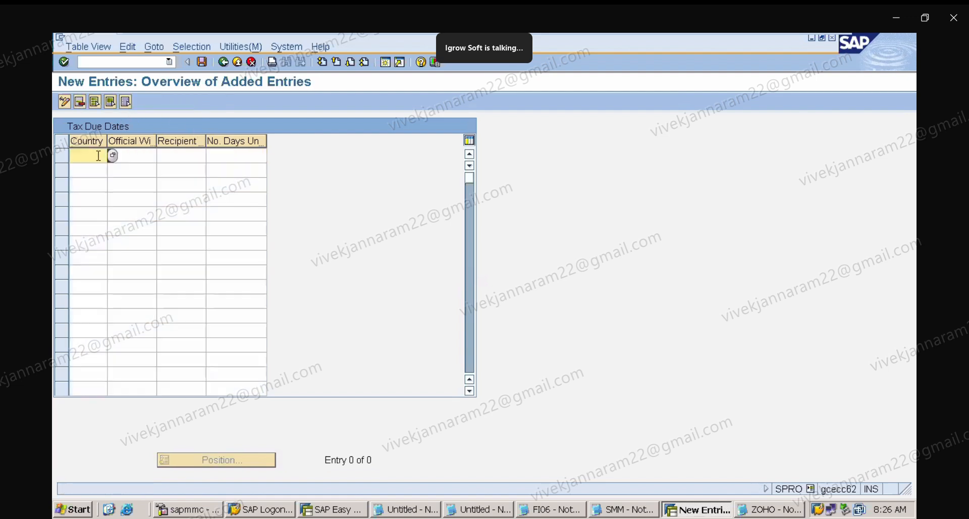
pyautogui.write('IN')
pyautogui.click(152, 156)
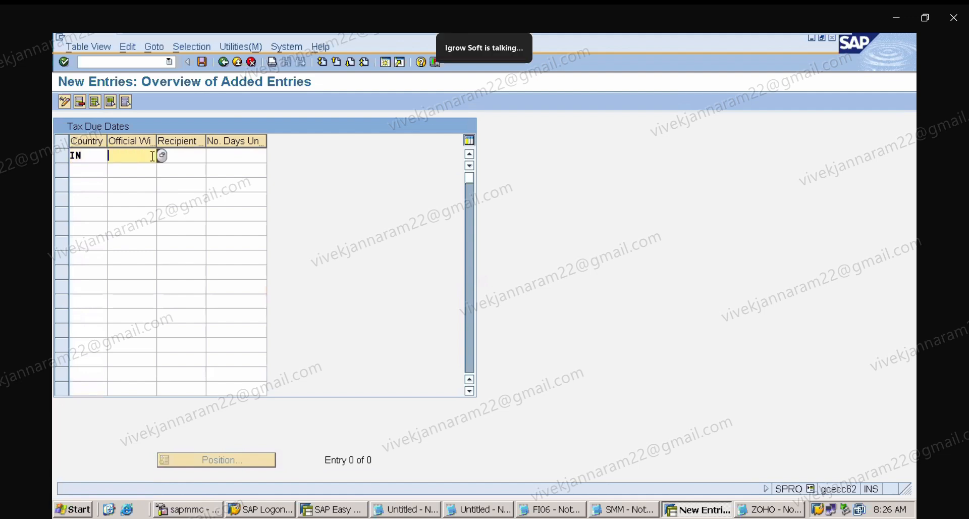
pyautogui.click(163, 157)
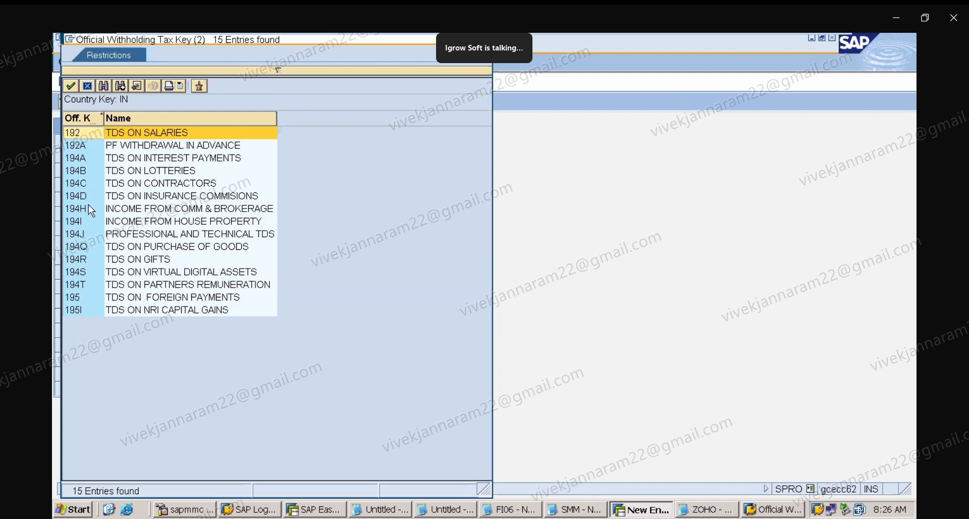
pyautogui.click(91, 185)
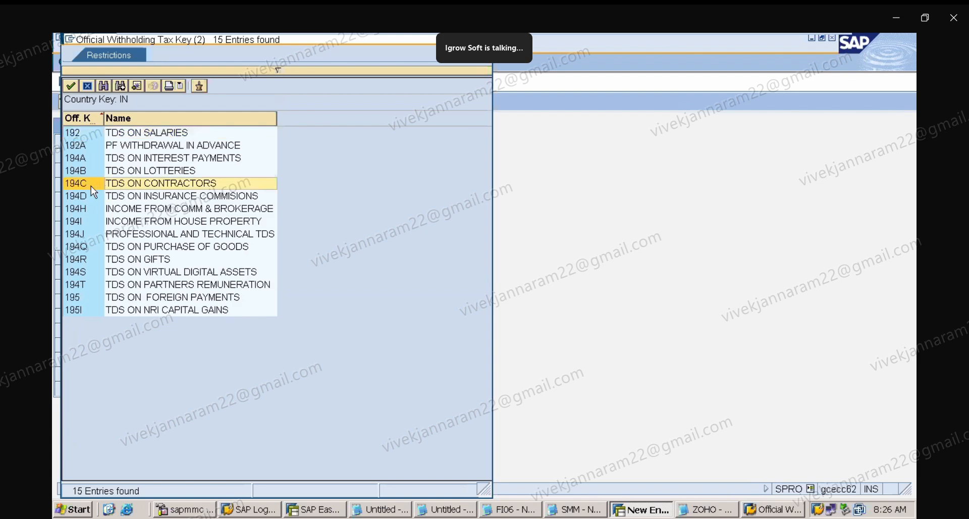
pyautogui.doubleClick(96, 184)
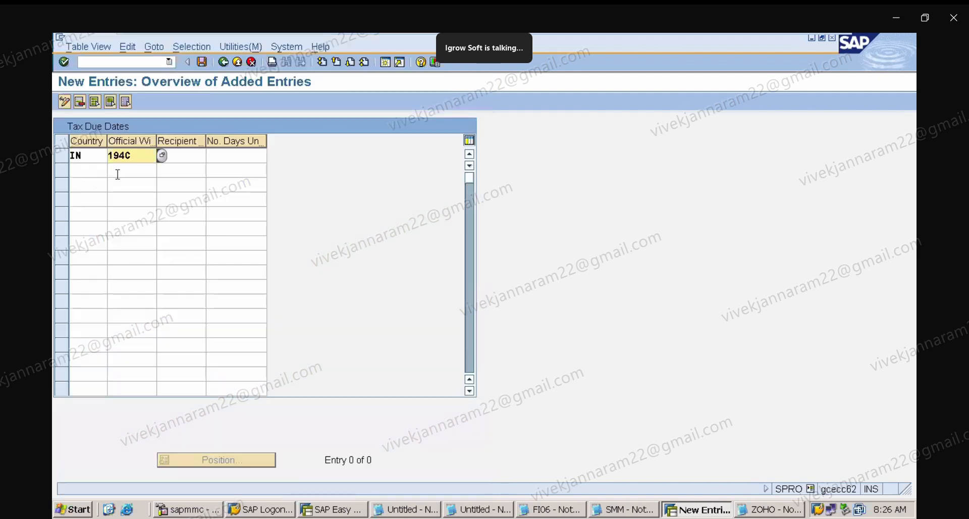
pyautogui.click(197, 161)
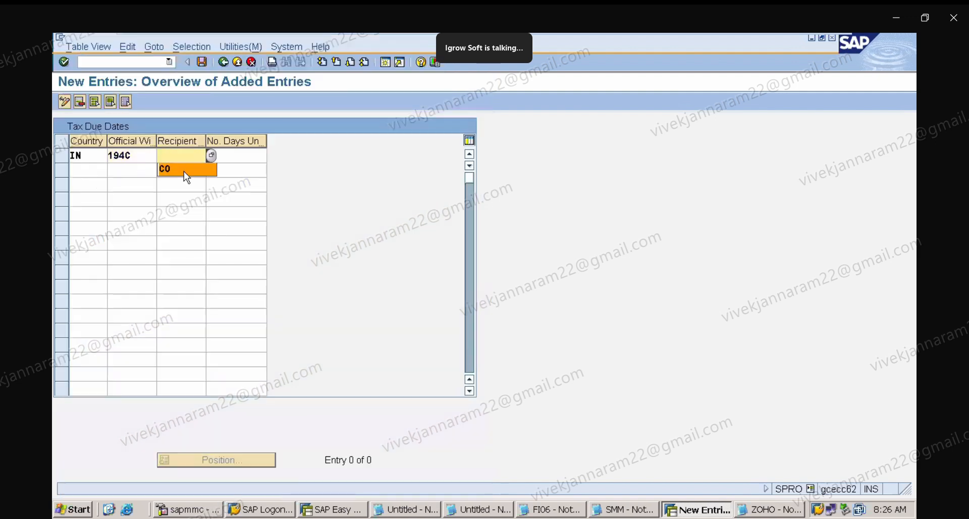
pyautogui.click(183, 171)
pyautogui.click(240, 158)
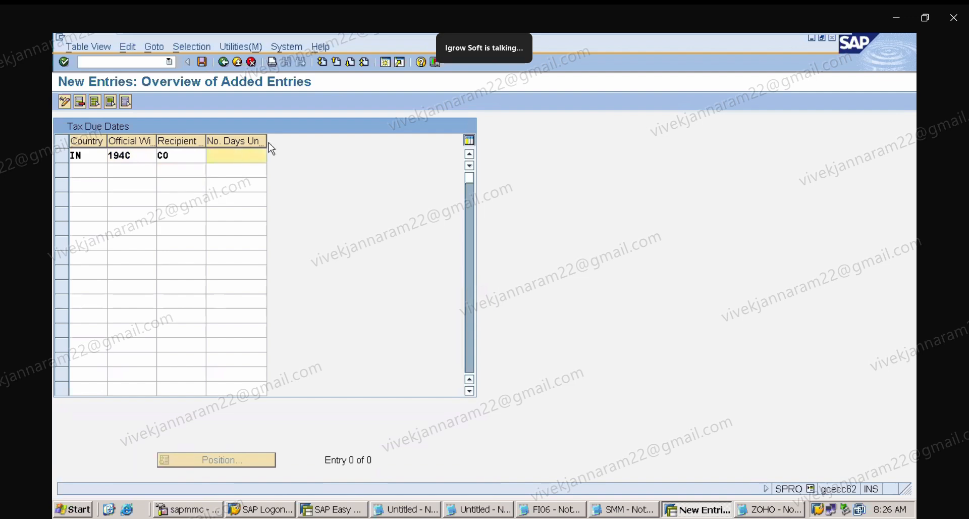
pyautogui.moveTo(267, 141); pyautogui.dragTo(352, 152)
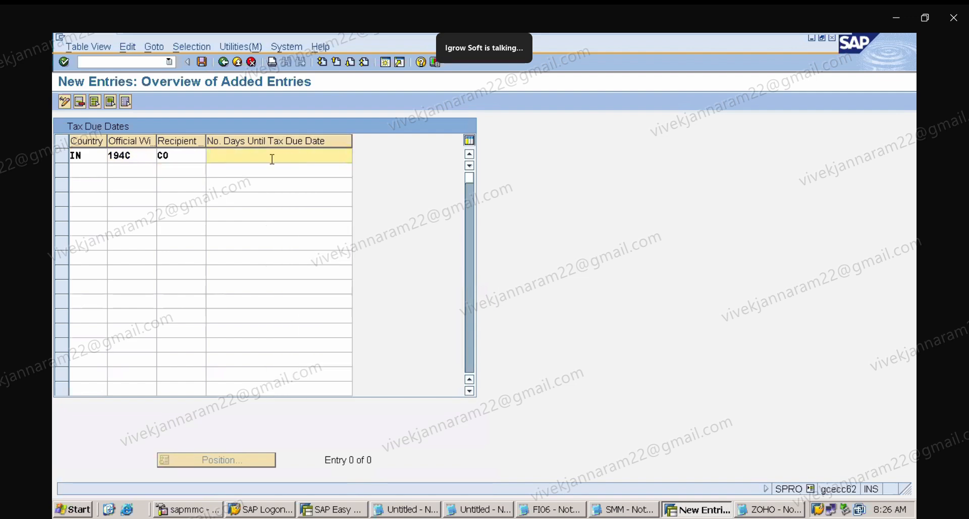
pyautogui.write('7')
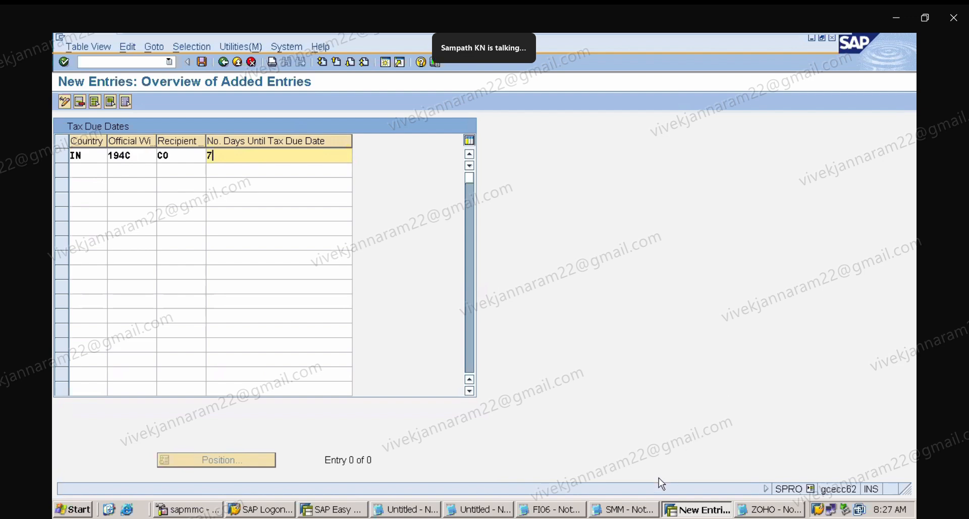
# Switch to the ZOHO Notepad, start a fresh area and note RECIPIENT TYPE: with CO: COMPANY.
pyautogui.click(781, 511)
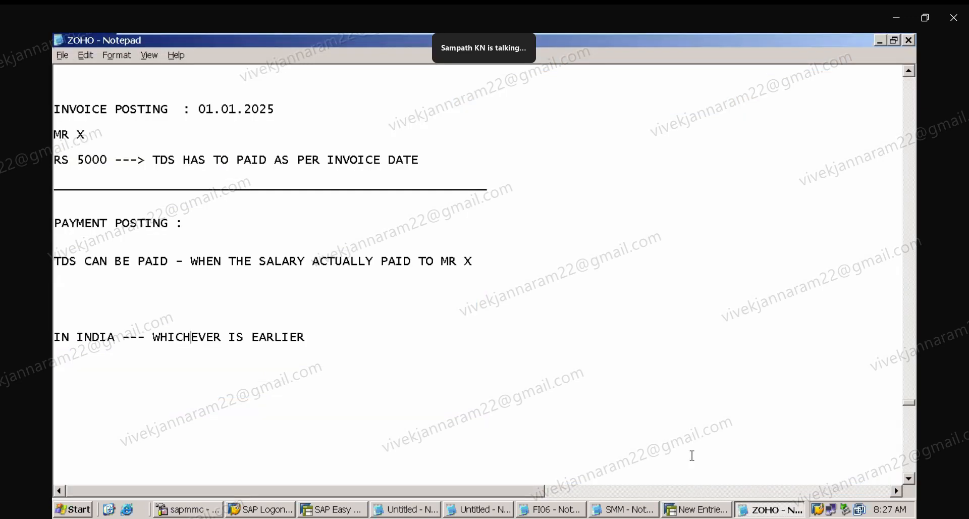
pyautogui.click(314, 414)
pyautogui.press('Return')
pyautogui.press('Return')
pyautogui.press('Return')
pyautogui.press('Return')
pyautogui.press('Return')
pyautogui.press('Return')
pyautogui.press('Return')
pyautogui.press('Return')
pyautogui.press('Return')
pyautogui.press('Return')
pyautogui.press('Return')
pyautogui.press('Return')
pyautogui.press('Return')
pyautogui.press('Return')
pyautogui.press('Return')
pyautogui.press('Return')
pyautogui.press('Return')
pyautogui.press('Return')
pyautogui.press('Return')
pyautogui.press('Return')
pyautogui.press('Return')
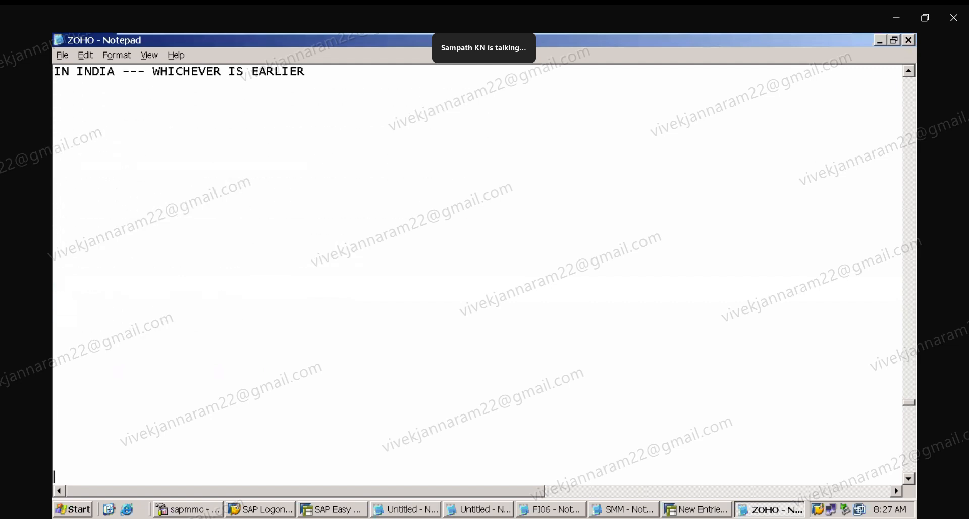
pyautogui.press('Return')
pyautogui.click(77, 102)
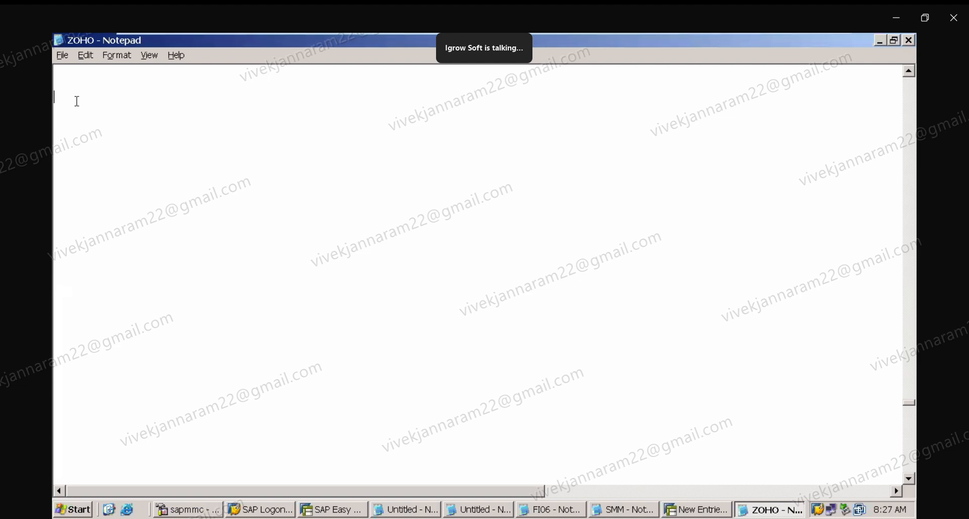
pyautogui.write('RECIPIENT TYPE:')
pyautogui.press('Return')
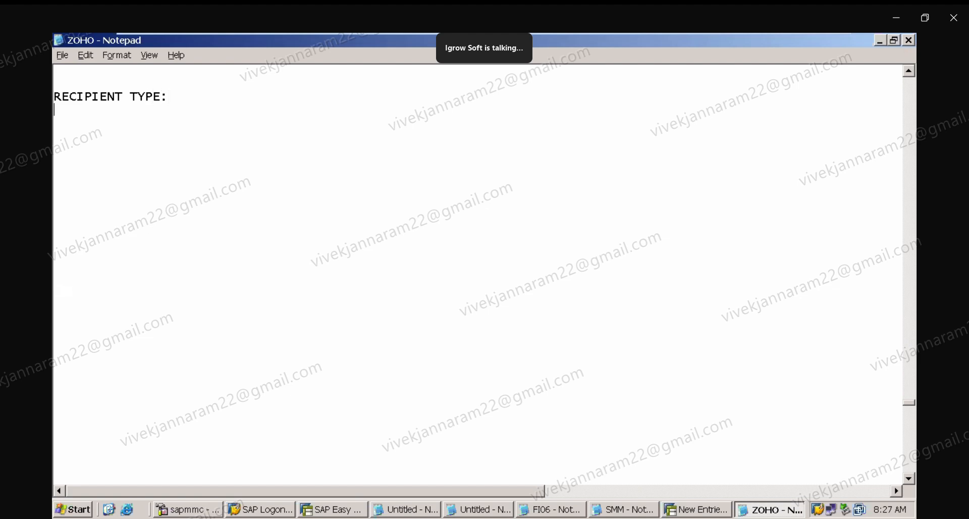
pyautogui.press('Return')
pyautogui.write('CO: COMPANY')
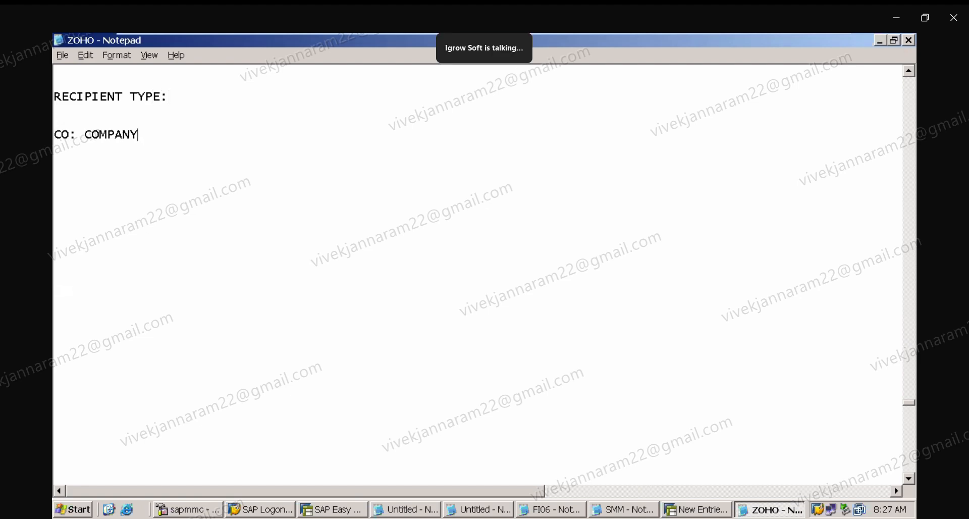
# Add the note ONE SECTION KEY : with 194C : TDS ON CONTRACTORS beneath it.
pyautogui.press('Return')
pyautogui.press('Return')
pyautogui.press('Return')
pyautogui.press('Return')
pyautogui.press('Return')
pyautogui.write('ON S')
pyautogui.press('BackSpace')
pyautogui.press('BackSpace')
pyautogui.write('E C')
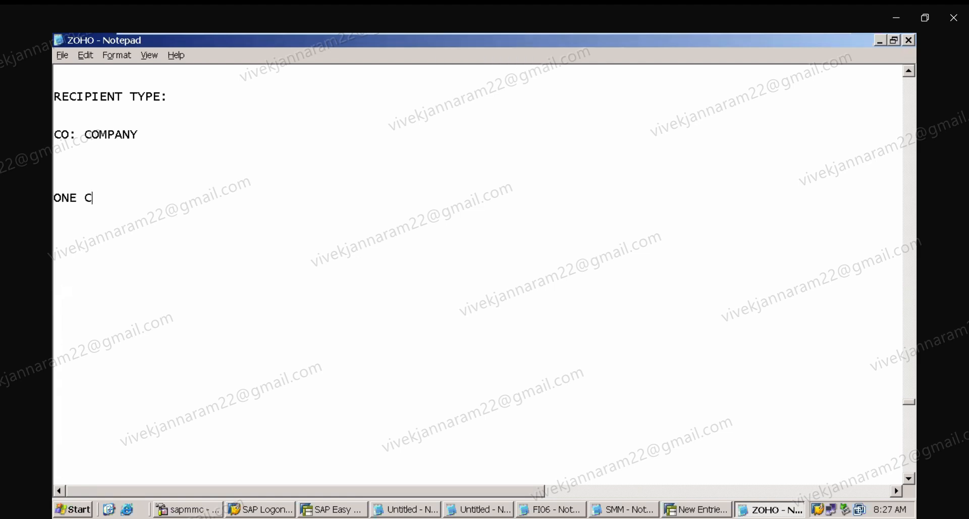
pyautogui.press('BackSpace')
pyautogui.write('SECTION')
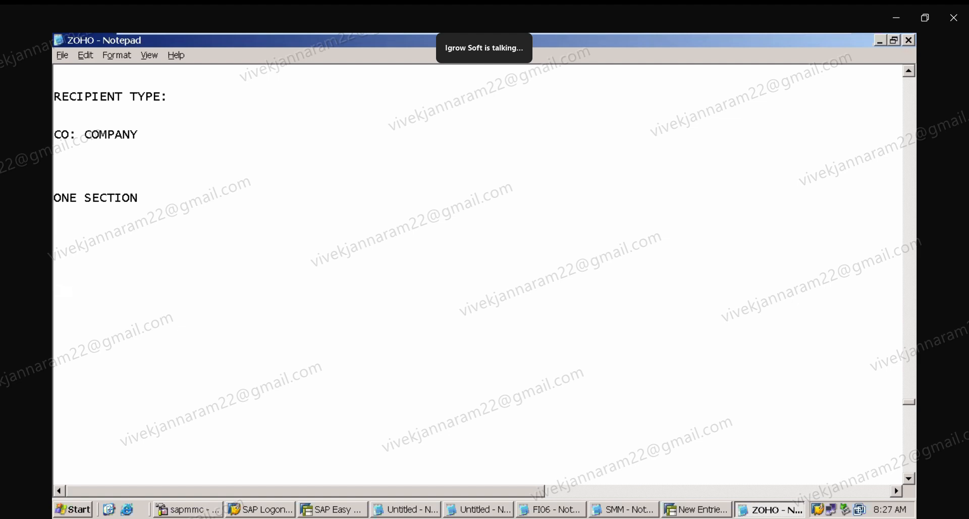
pyautogui.write(' KEY :')
pyautogui.press('Return')
pyautogui.press('Return')
pyautogui.write('194C : TDS')
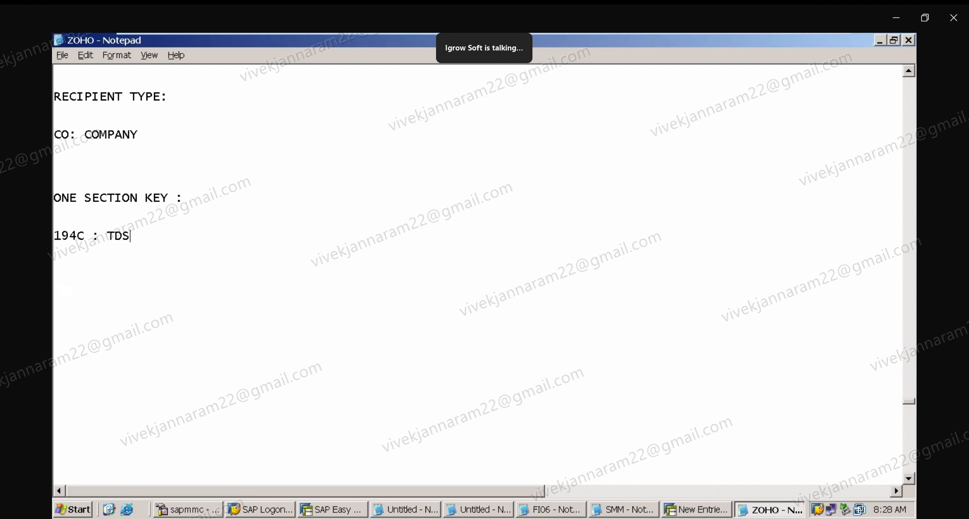
pyautogui.write(' ON COTNRACT')
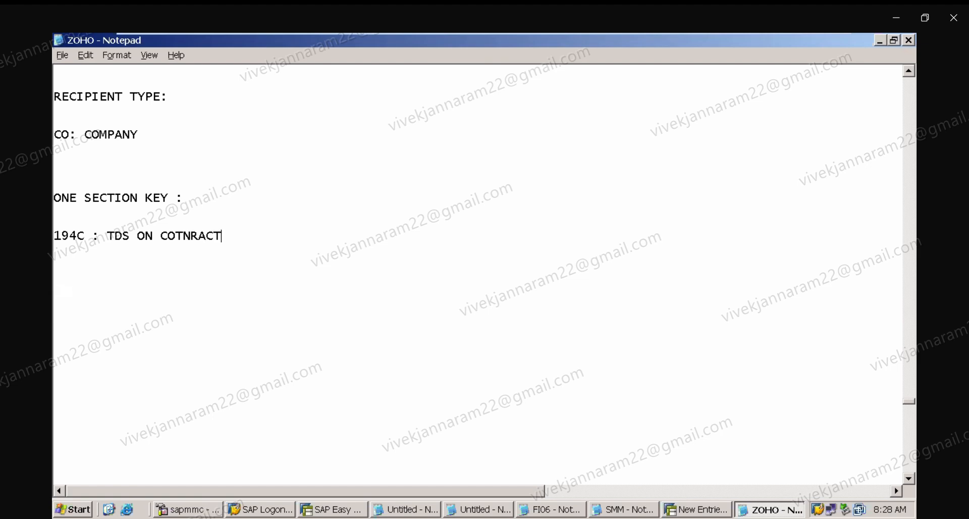
pyautogui.press('BackSpace')
pyautogui.press('BackSpace')
pyautogui.press('BackSpace')
pyautogui.press('BackSpace')
pyautogui.press('BackSpace')
pyautogui.press('BackSpace')
pyautogui.write('NRA')
pyautogui.press('BackSpace')
pyautogui.press('BackSpace')
pyautogui.write('TRA')
pyautogui.press('BackSpace')
pyautogui.write('RACORS')
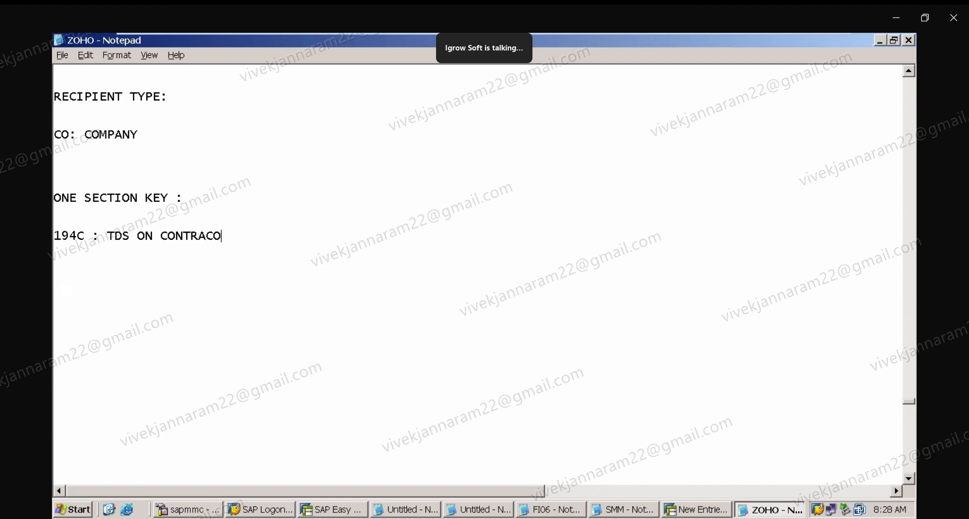
pyautogui.press('BackSpace')
pyautogui.press('BackSpace')
pyautogui.press('BackSpace')
pyautogui.write('TORS')
# Add the line ONE SECTION CODE : HYD1 below the section key notes.
pyautogui.press('Return')
pyautogui.press('Return')
pyautogui.press('Return')
pyautogui.press('Return')
pyautogui.press('Return')
pyautogui.press('Return')
pyautogui.write('S')
pyautogui.press('BackSpace')
pyautogui.write('ONE SE')
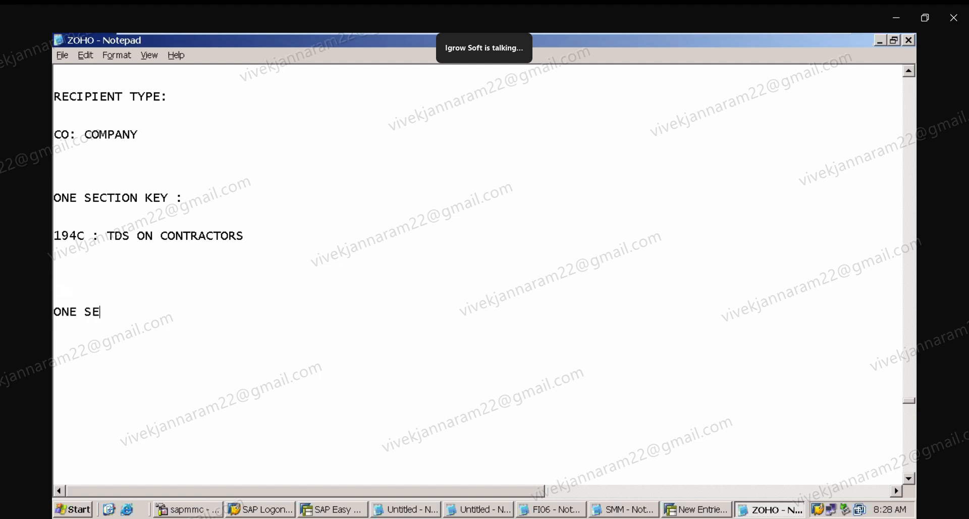
pyautogui.write('CTION CODE ')
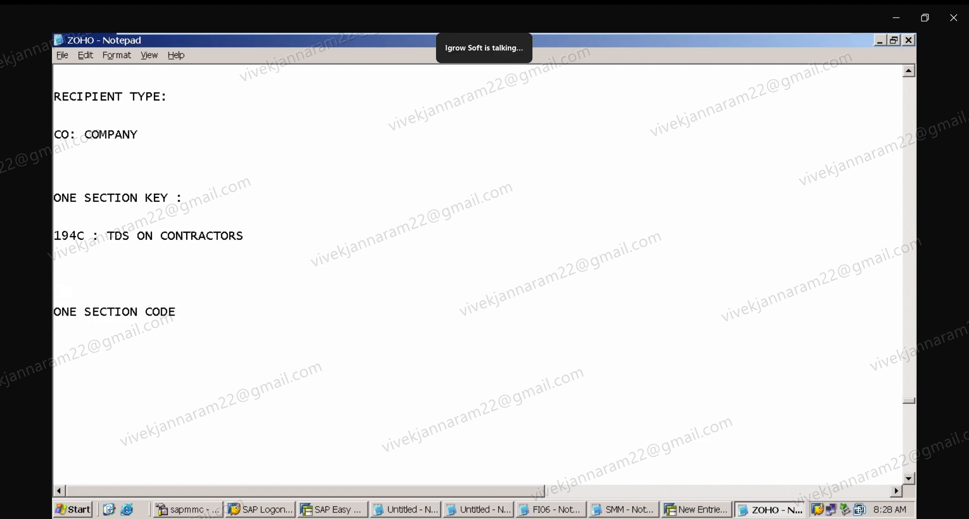
pyautogui.write(': HYD1')
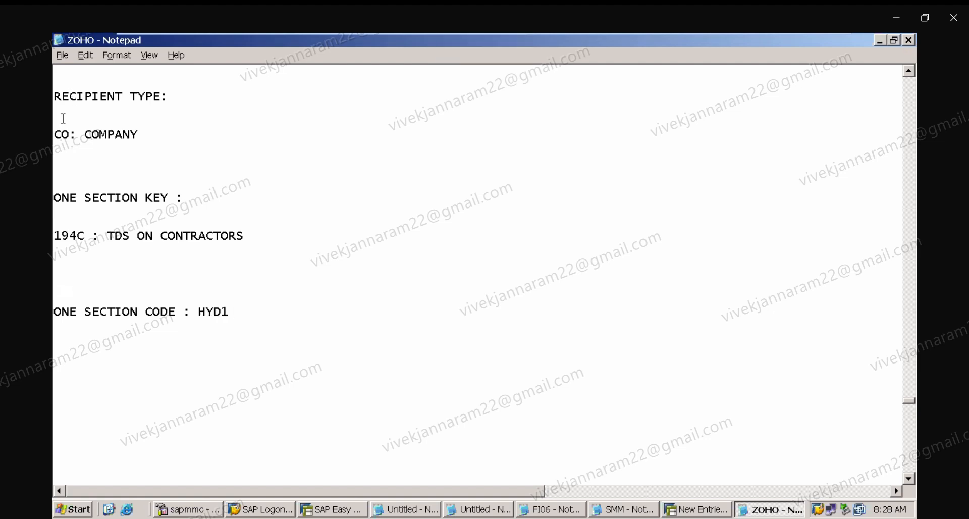
# Remove the extra blank lines between the recipient type, section key and section code notes.
pyautogui.press('Delete')
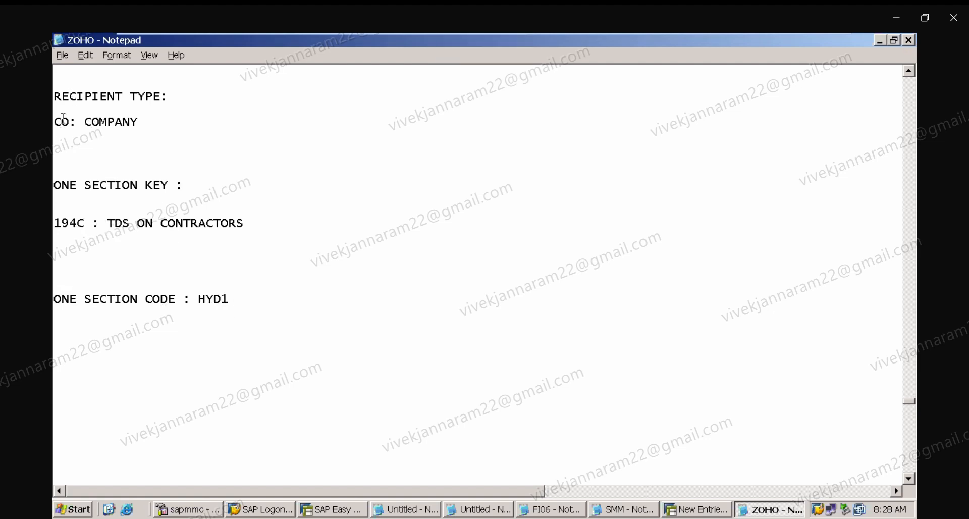
pyautogui.click(69, 208)
pyautogui.press('Delete')
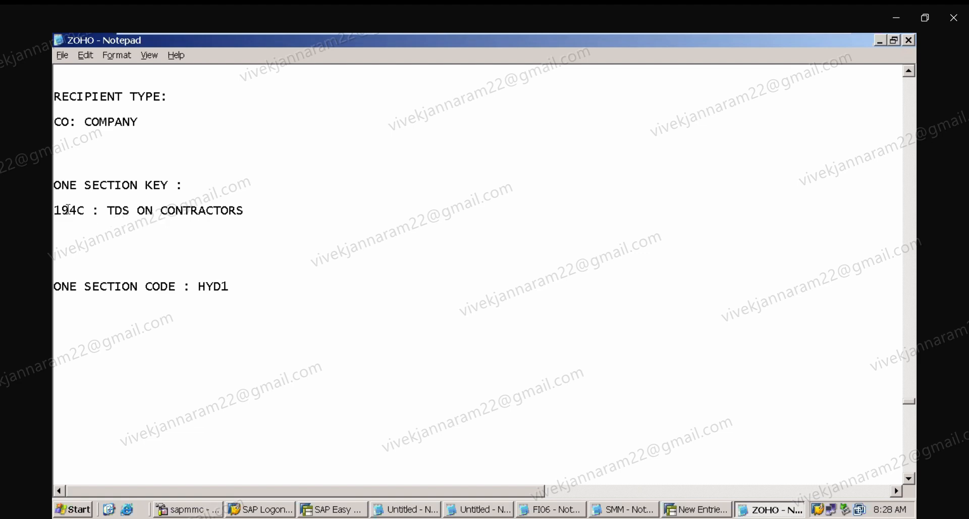
pyautogui.click(82, 271)
pyautogui.press('Delete')
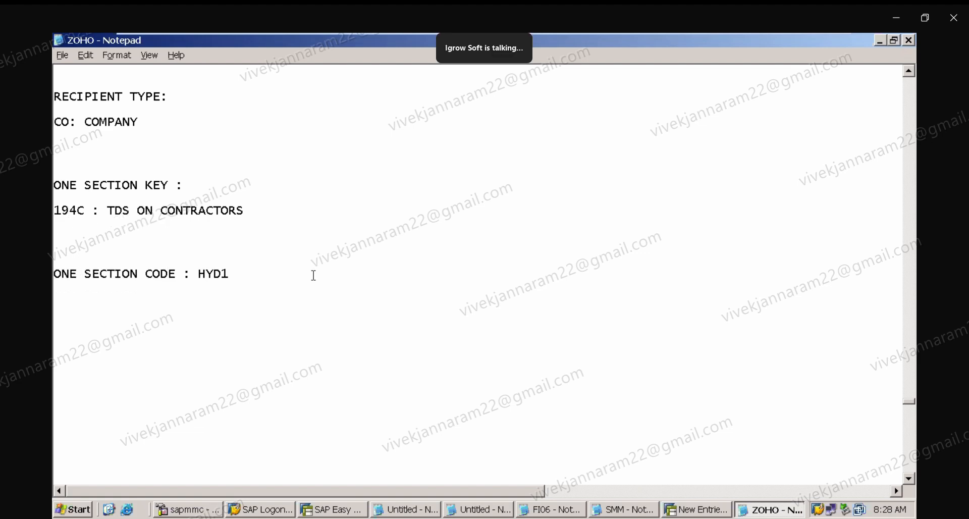
# Add the line ONE BUSINESS PLACE : HYD1 under the section code line and align both colons.
pyautogui.click(82, 288)
pyautogui.write('ONE BUSINE')
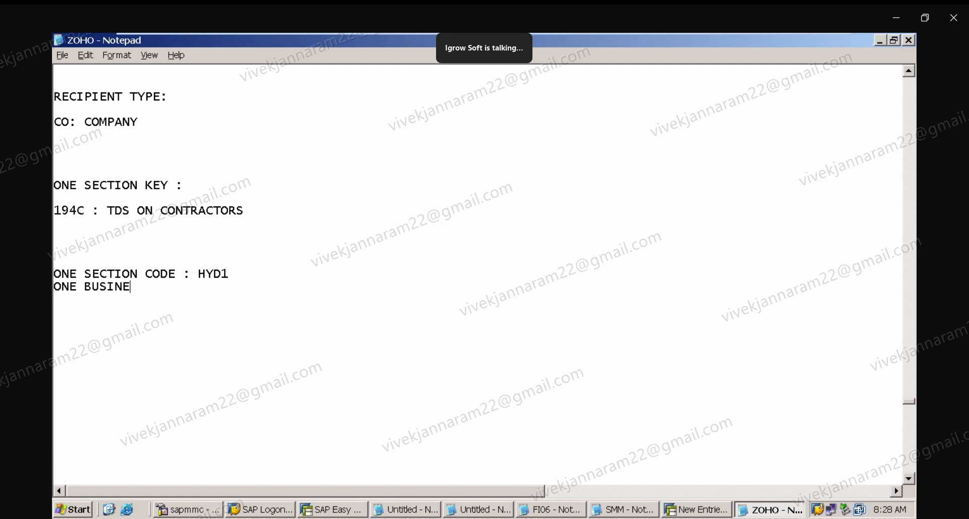
pyautogui.write('SS PLACE : HYD1')
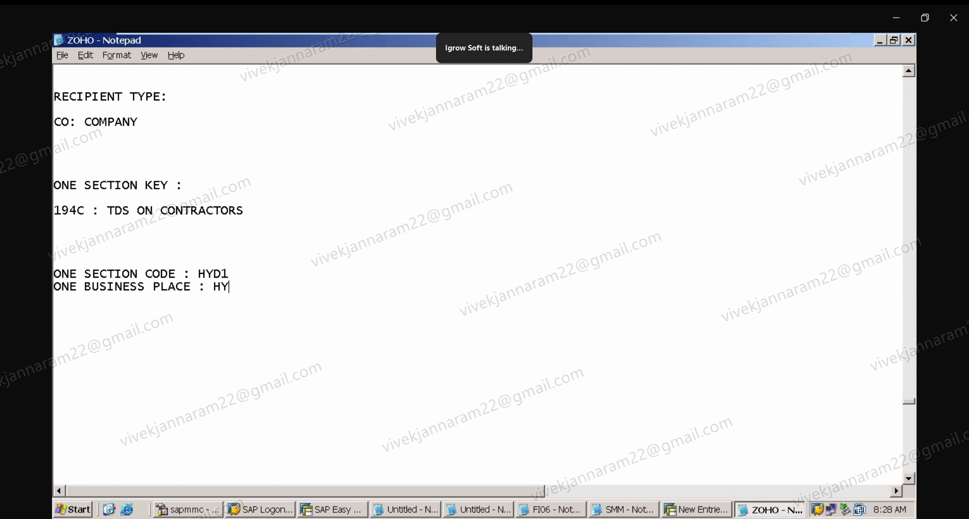
pyautogui.click(186, 274)
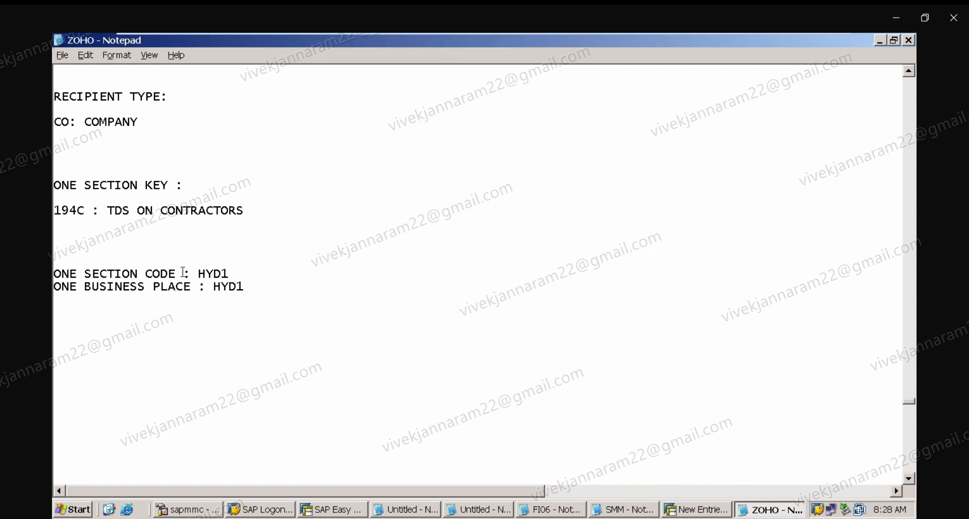
pyautogui.press('BackSpace')
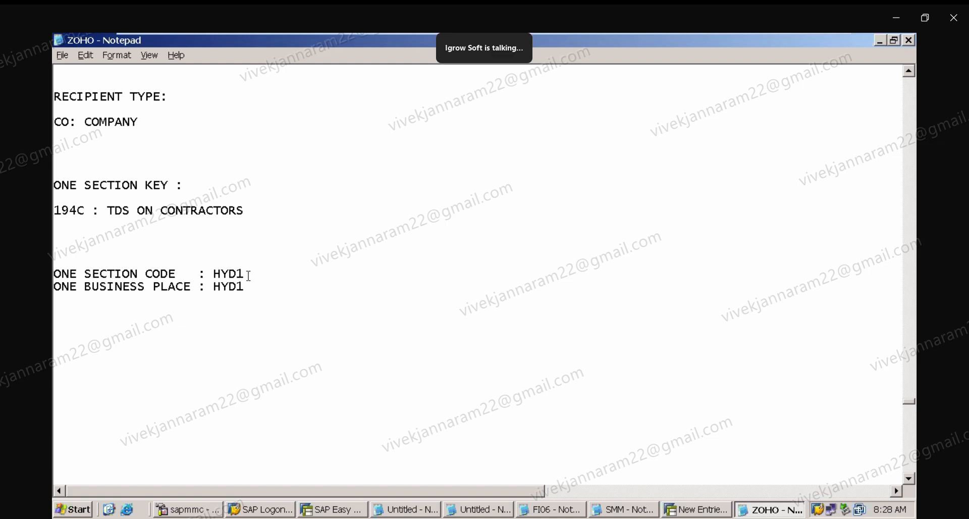
# Remove the blank lines under the recipient type and section key headings in the notes.
pyautogui.click(65, 200)
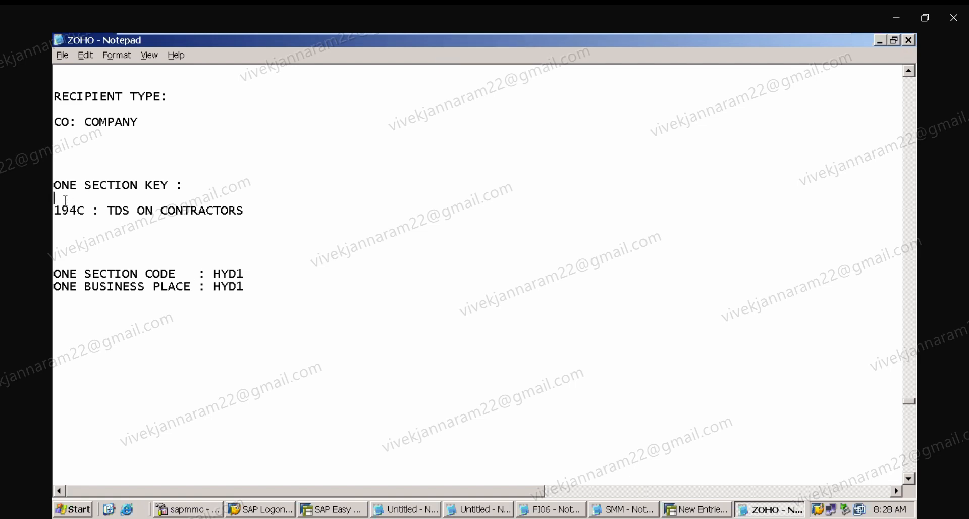
pyautogui.press('Delete')
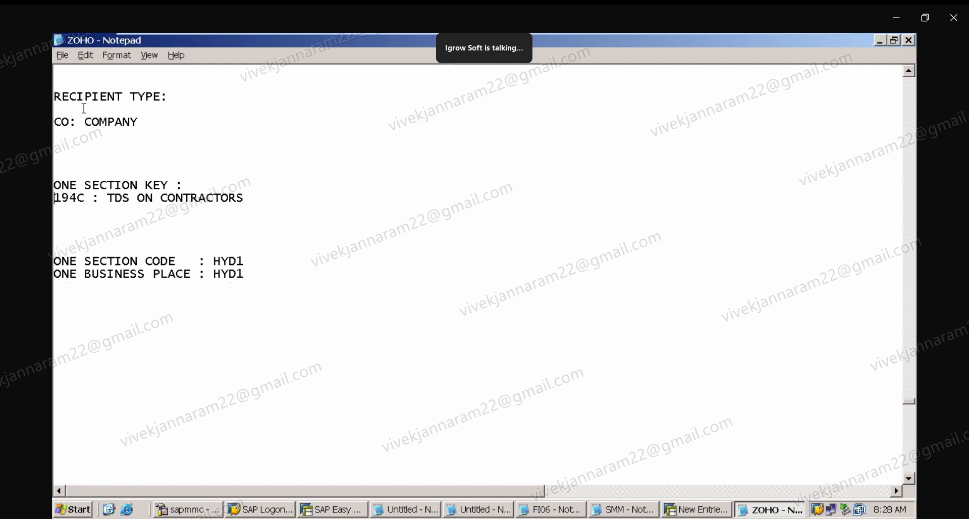
pyautogui.press('BackSpace')
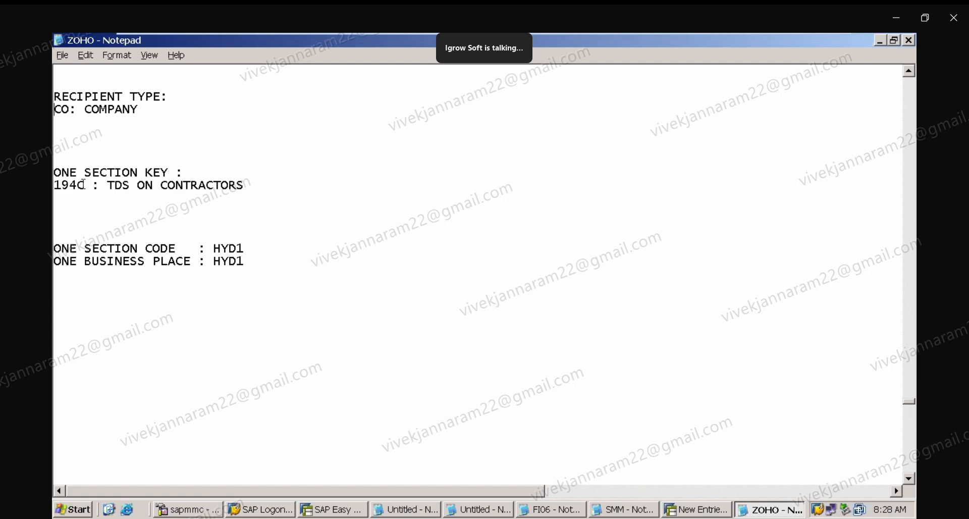
# Try to save the new tax due date entry for IN, 194C and recipient CO with 7 days, then cancel it.
pyautogui.moveTo(54, 185); pyautogui.dragTo(139, 199)
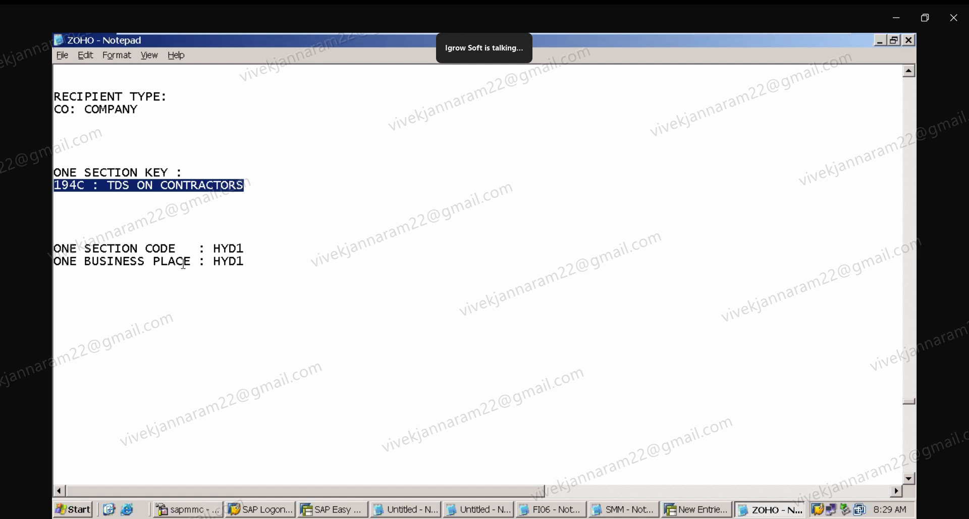
pyautogui.click(722, 510)
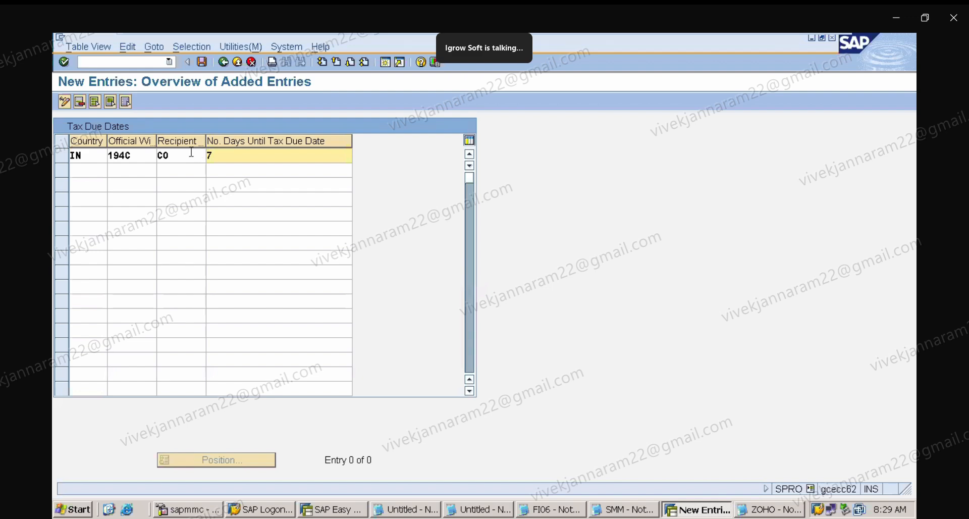
pyautogui.click(203, 62)
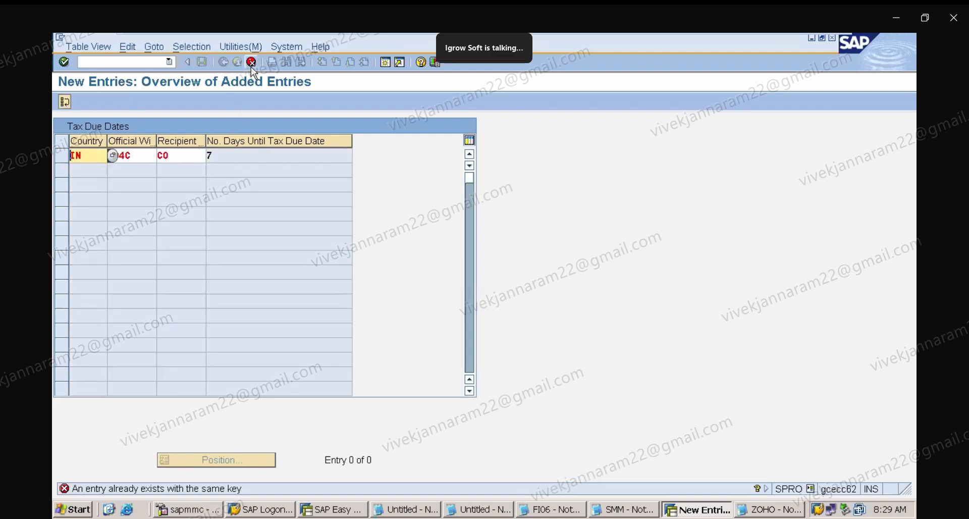
pyautogui.click(251, 65)
pyautogui.click(271, 264)
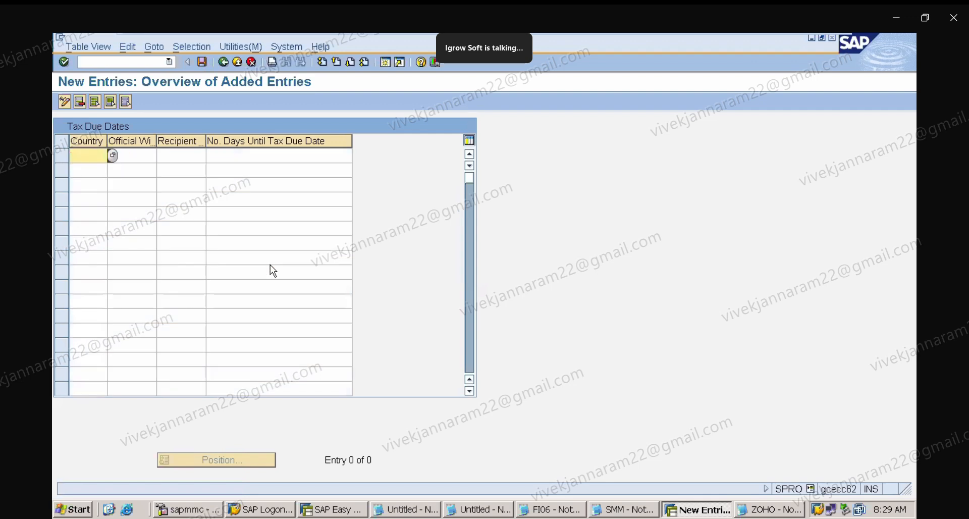
# Return to the Tax Due Dates overview, save it, and scroll back through the TDS notes.
pyautogui.click(220, 67)
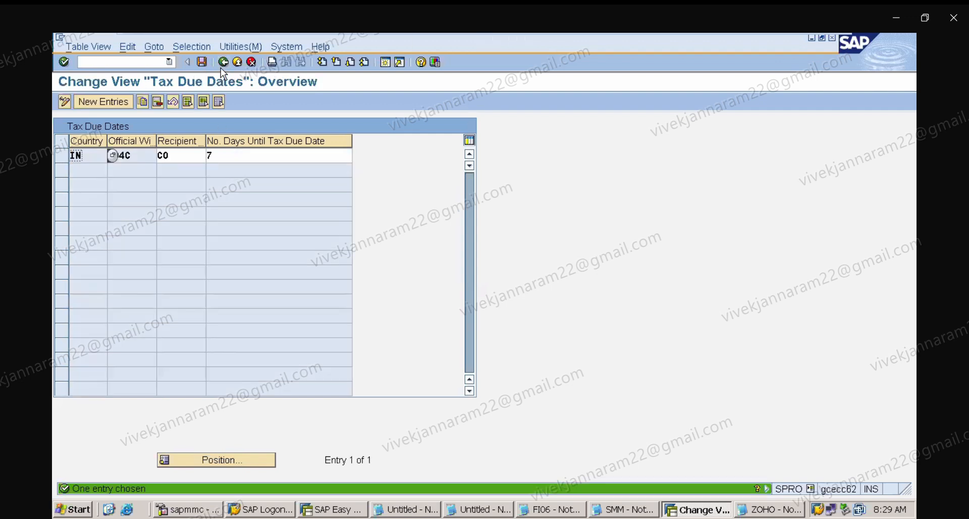
pyautogui.click(239, 158)
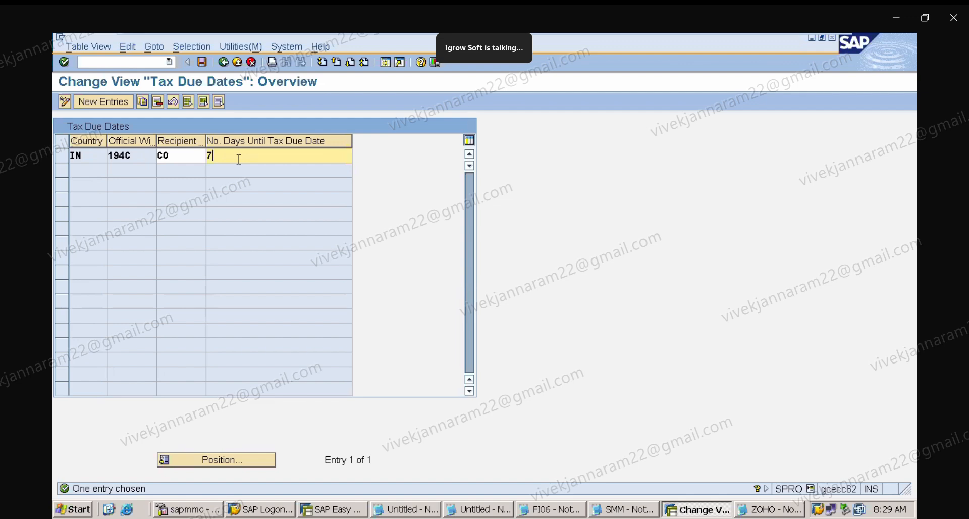
pyautogui.click(204, 65)
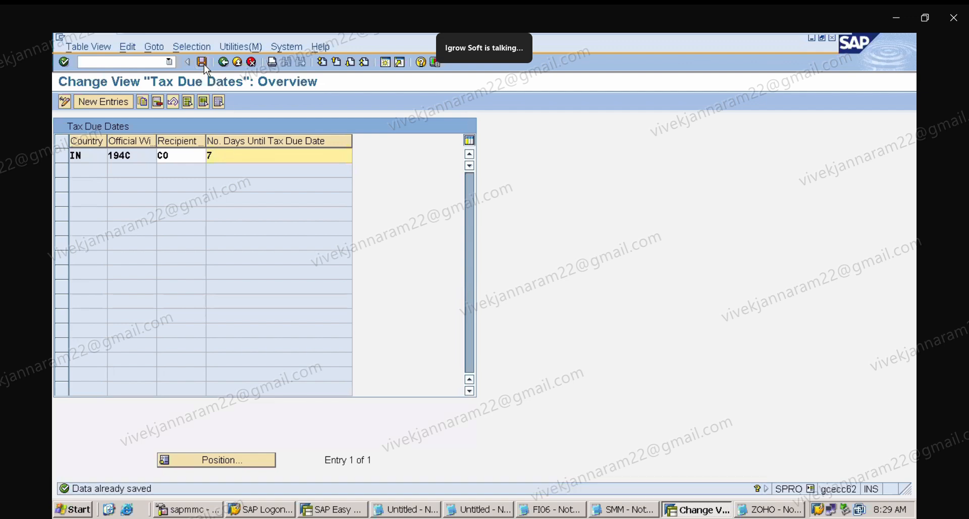
pyautogui.click(768, 509)
pyautogui.click(642, 387)
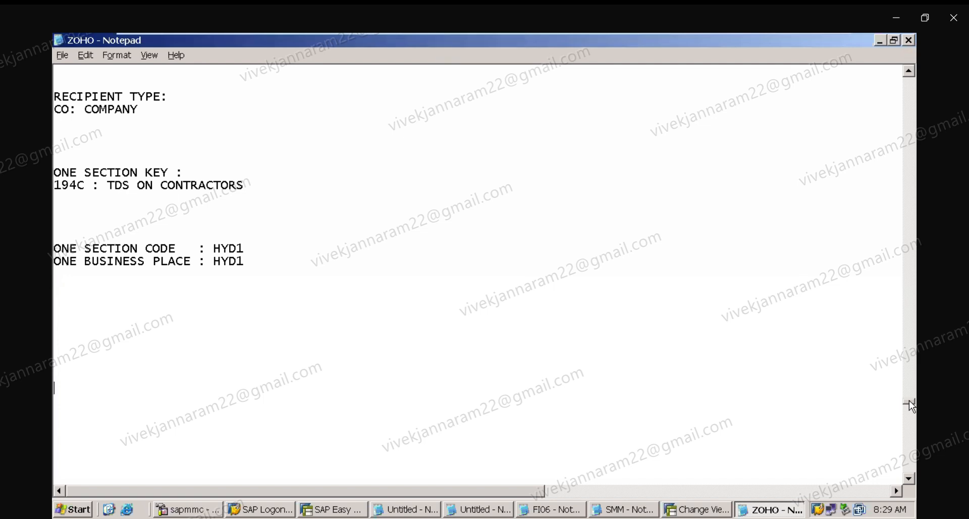
pyautogui.moveTo(908, 403); pyautogui.dragTo(908, 397)
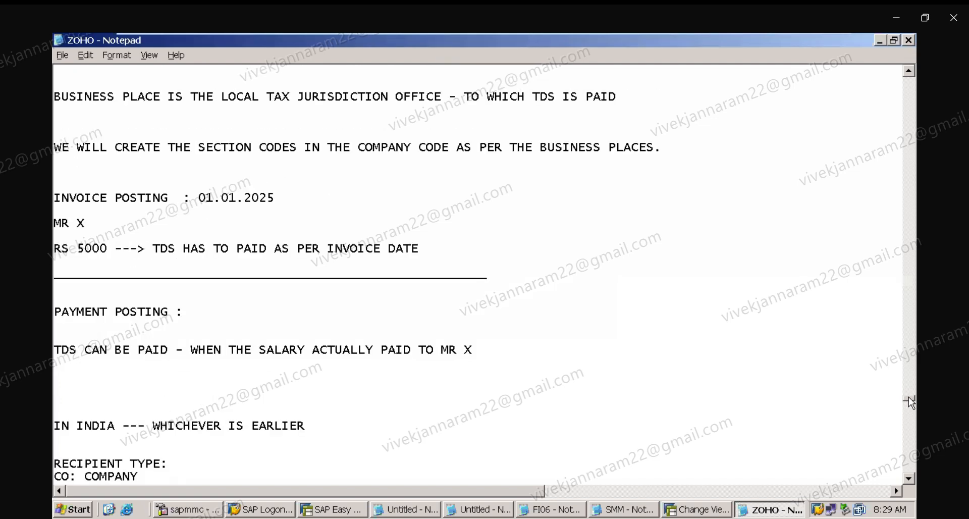
pyautogui.click(725, 509)
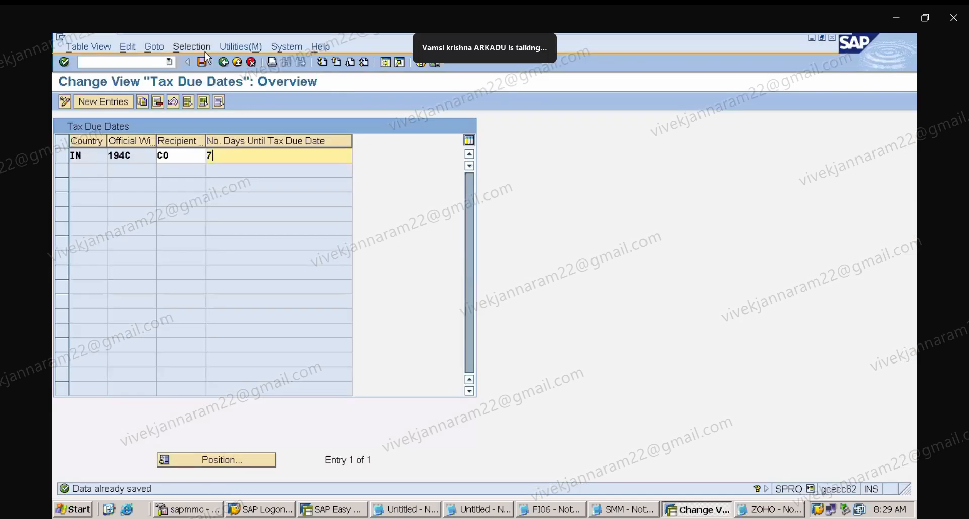
# Open Define Withholding Tax Codes under the Extended Withholding Tax calculation settings for country IN.
pyautogui.click(222, 62)
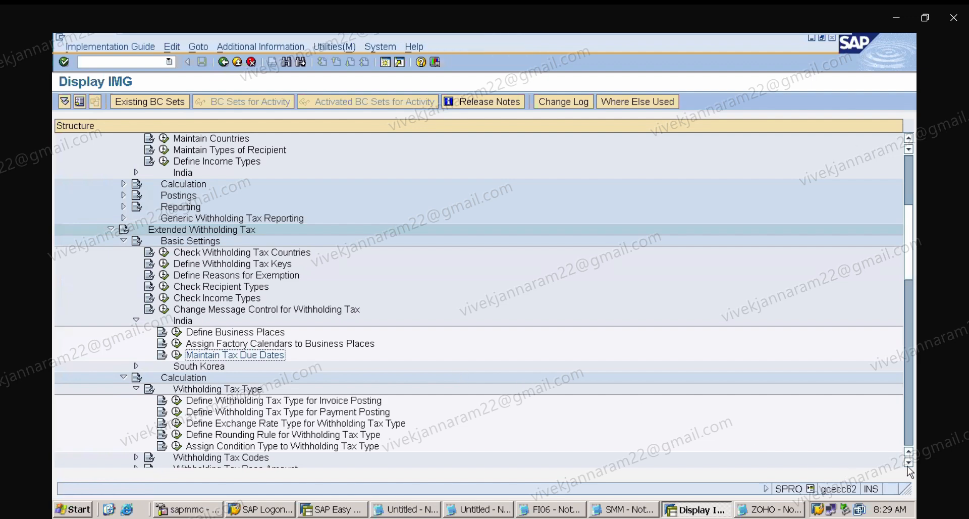
pyautogui.scroll(-3, 301, 438)
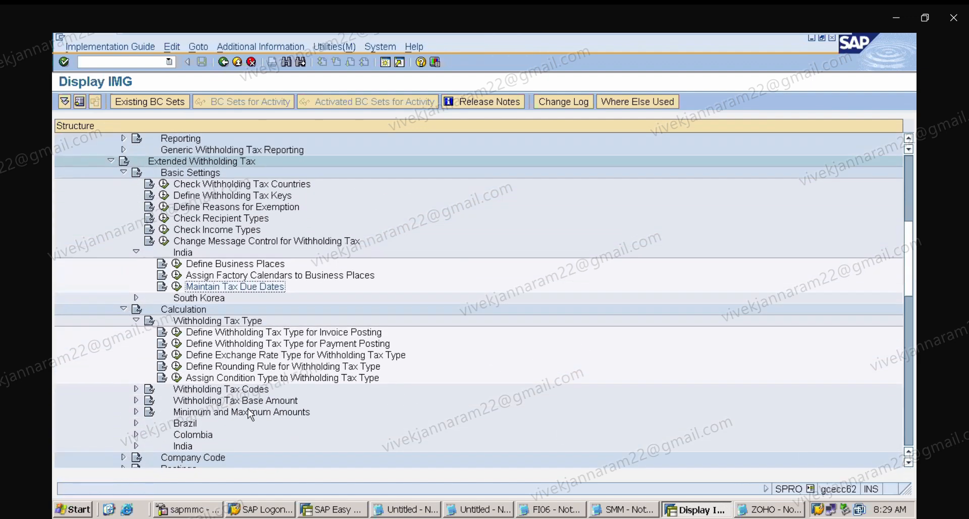
pyautogui.click(215, 392)
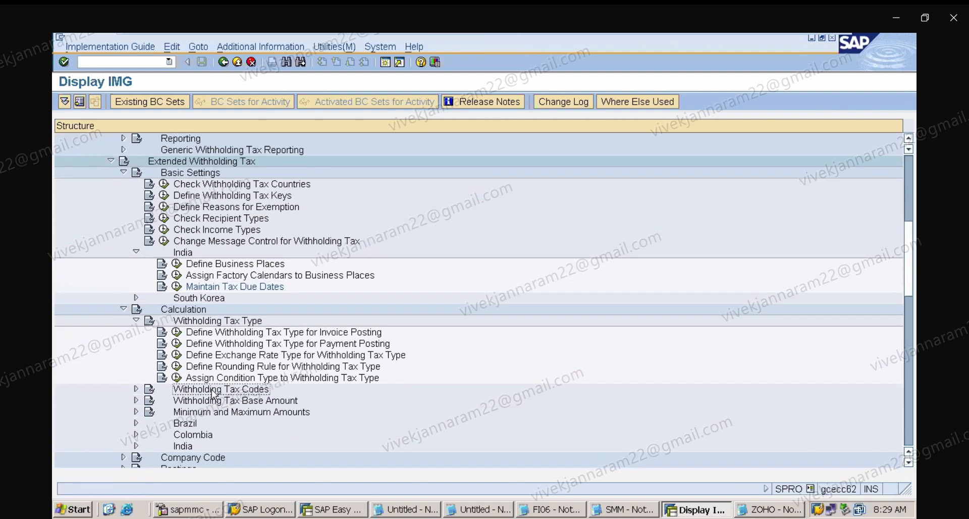
pyautogui.click(136, 389)
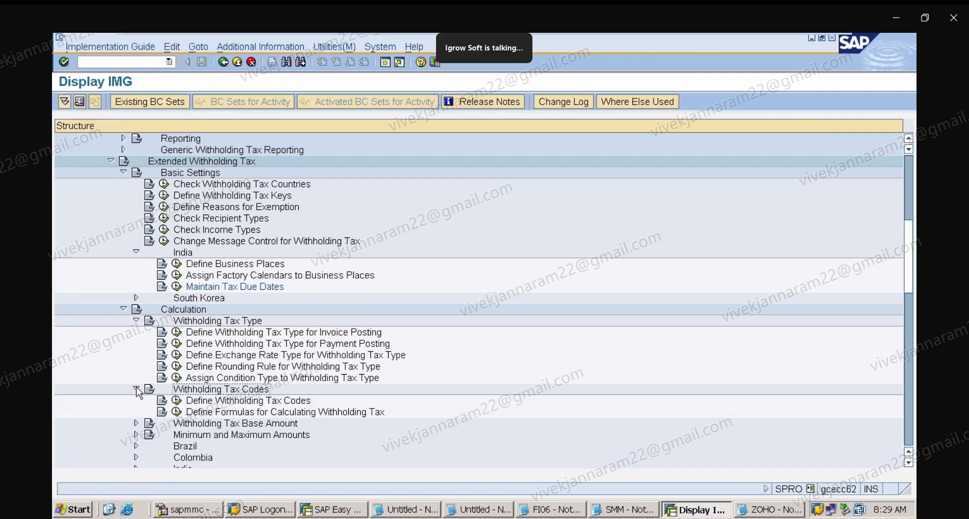
pyautogui.click(255, 401)
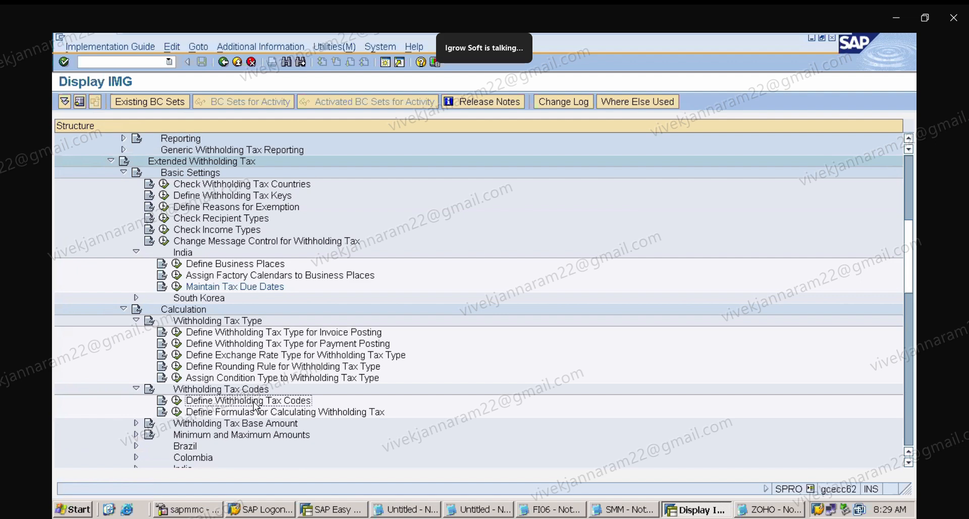
pyautogui.click(178, 403)
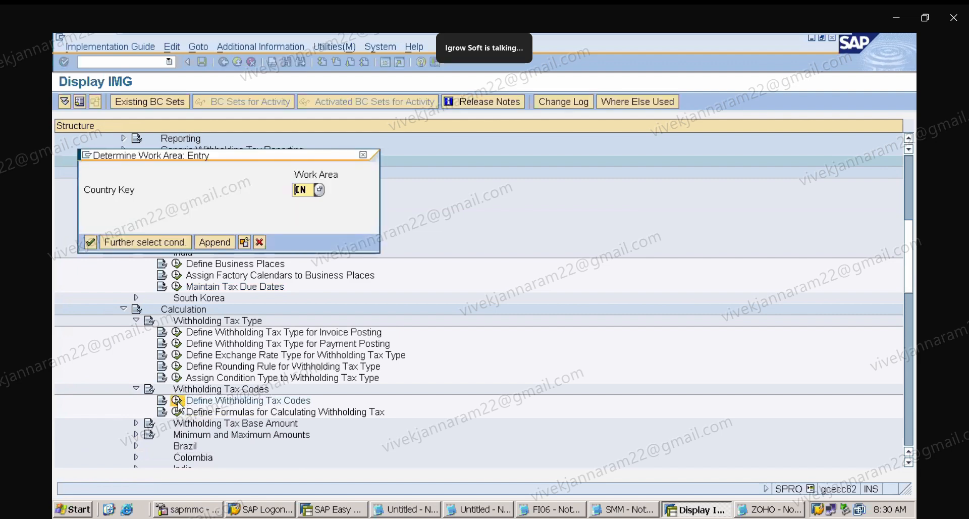
pyautogui.press('Return')
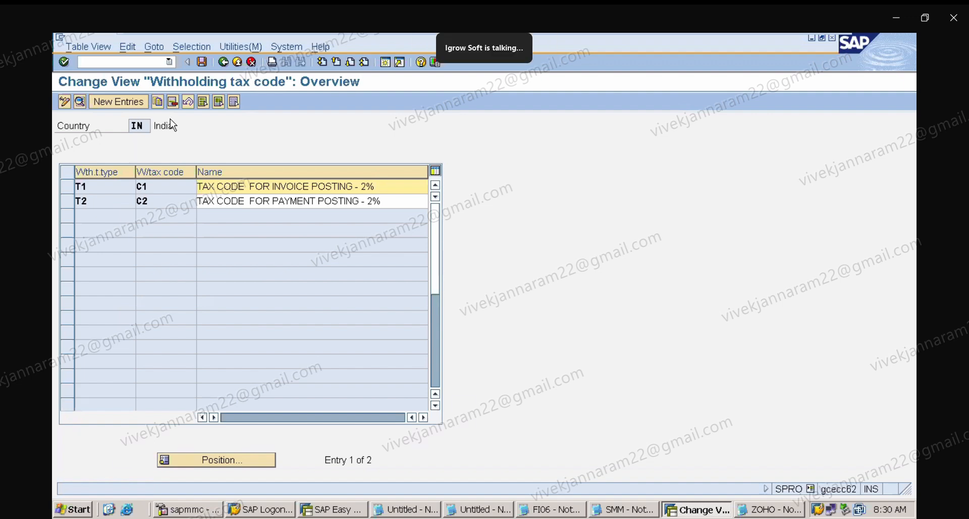
# Start a new withholding tax code with type T1, code C1, official key 194C and description TAX CODE FOR INVOICE POSTING - 2%.
pyautogui.click(114, 98)
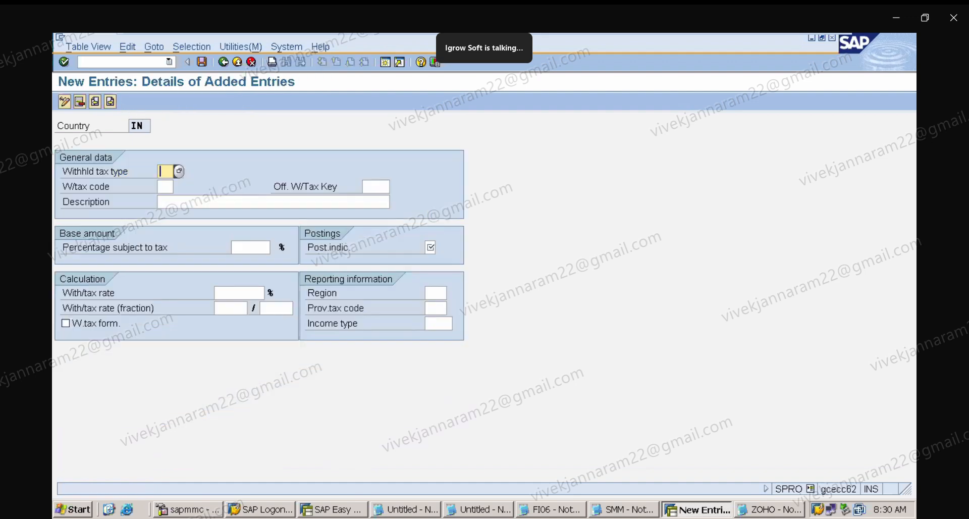
pyautogui.write('T1')
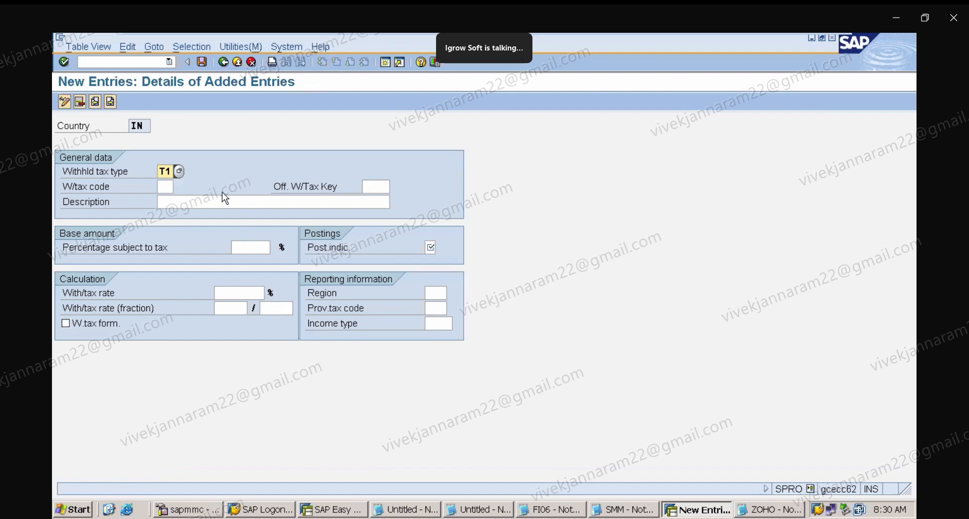
pyautogui.click(163, 187)
pyautogui.write('c')
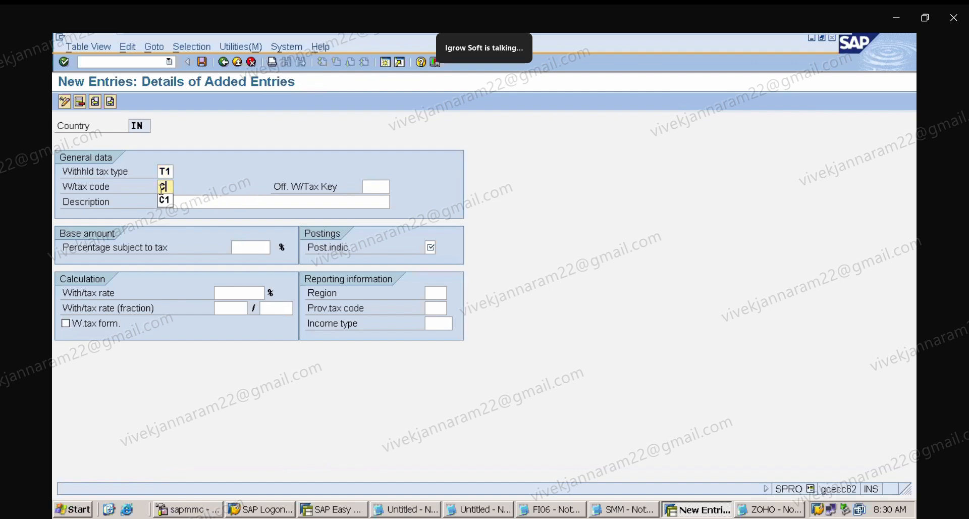
pyautogui.write('1')
pyautogui.click(380, 186)
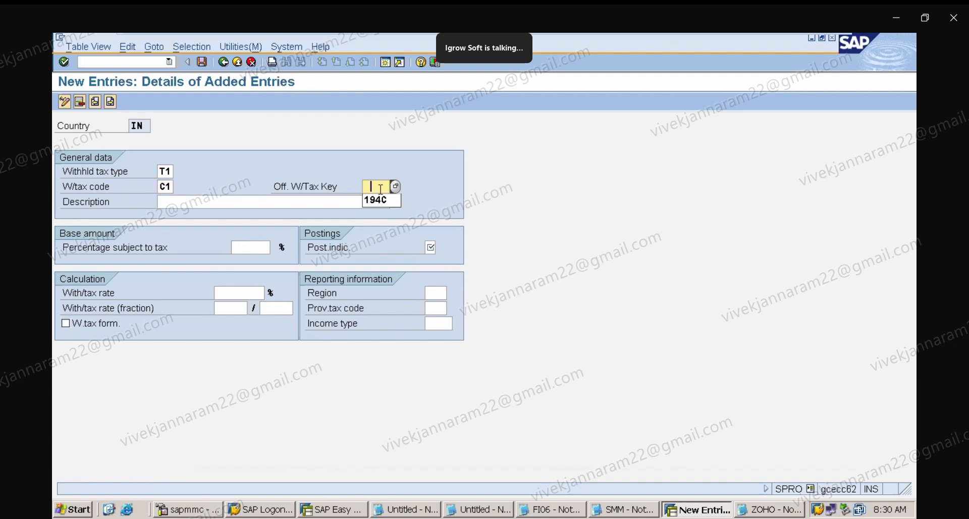
pyautogui.click(380, 200)
pyautogui.press('Tab')
pyautogui.click(235, 201)
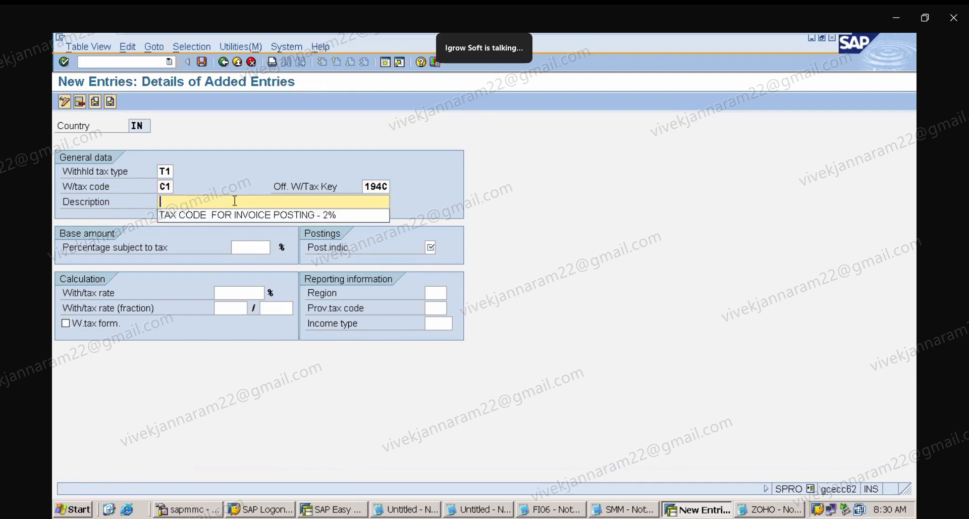
pyautogui.click(244, 213)
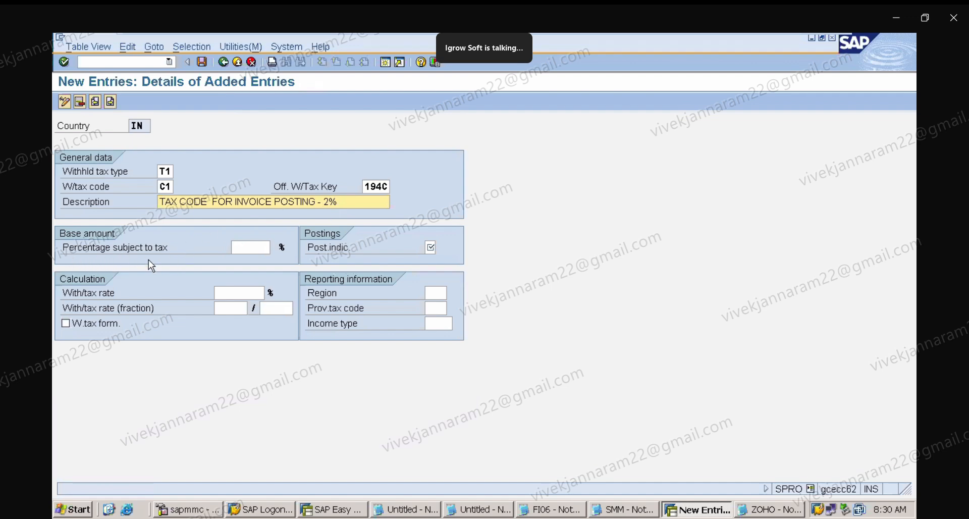
# Set the new code's base to 100%, posting indicator 1 and withholding tax rate 2%, and confirm the entry.
pyautogui.click(249, 246)
pyautogui.write('100')
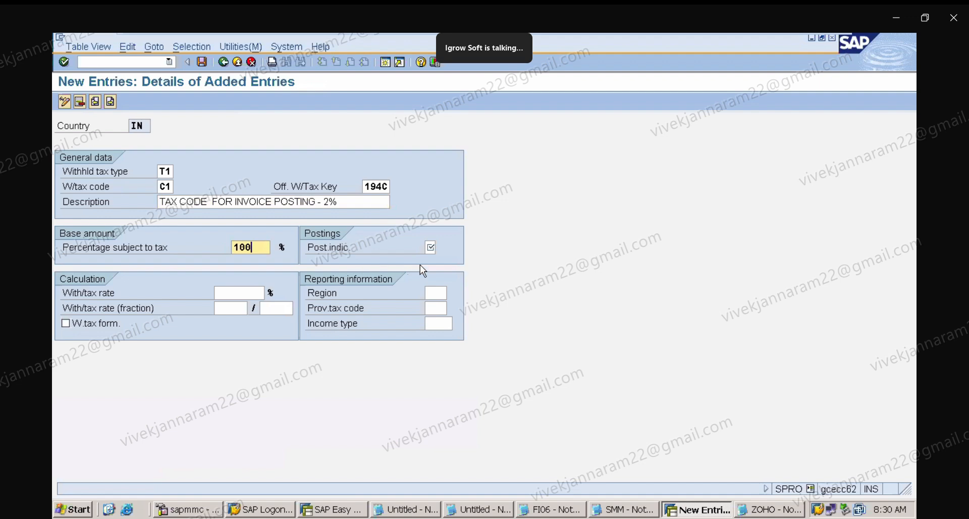
pyautogui.click(443, 246)
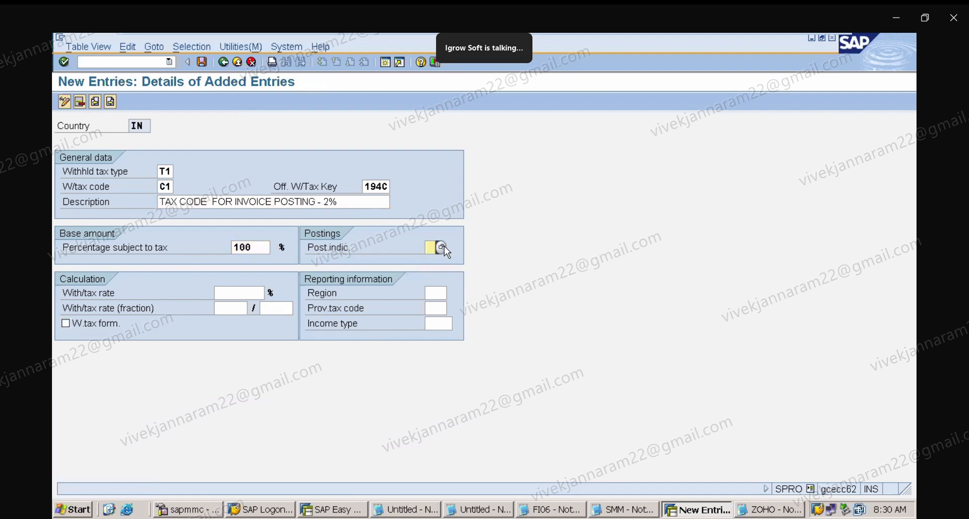
pyautogui.click(443, 247)
pyautogui.doubleClick(210, 131)
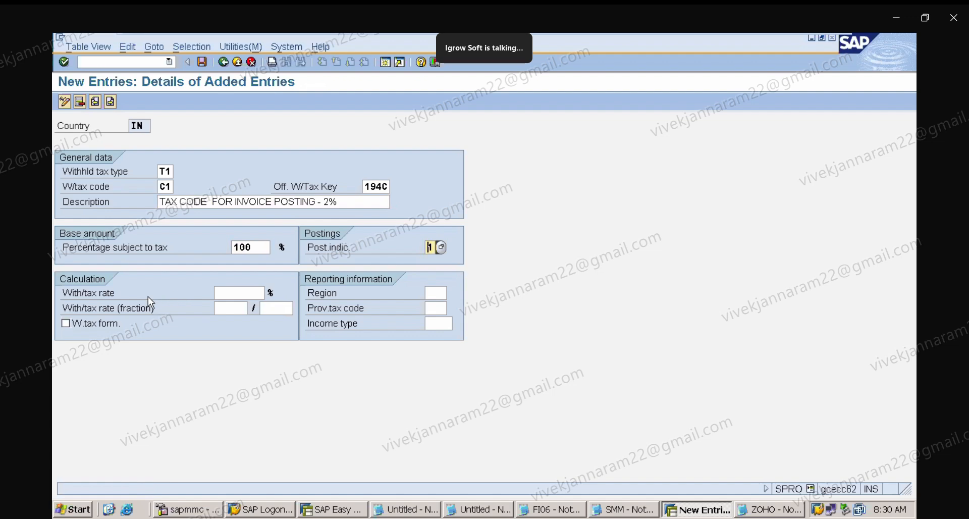
pyautogui.click(246, 292)
pyautogui.write('2')
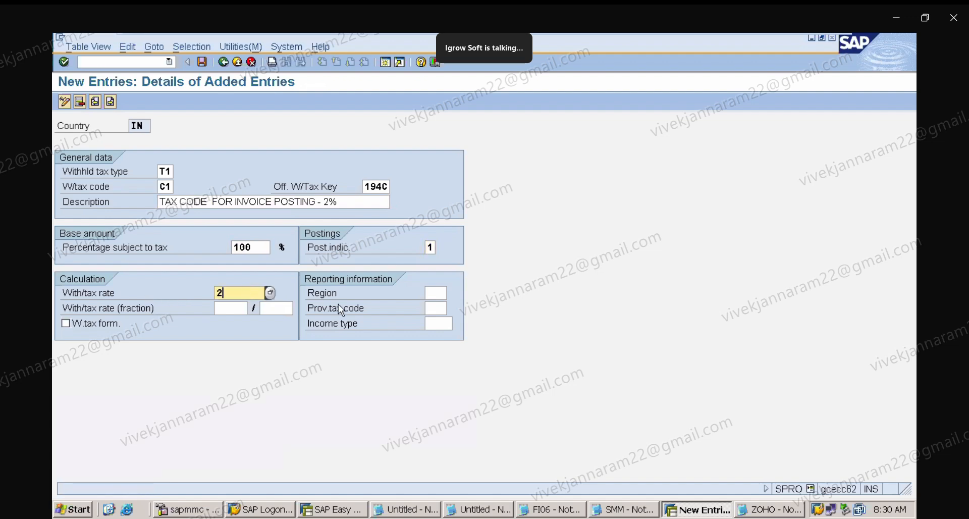
pyautogui.click(242, 310)
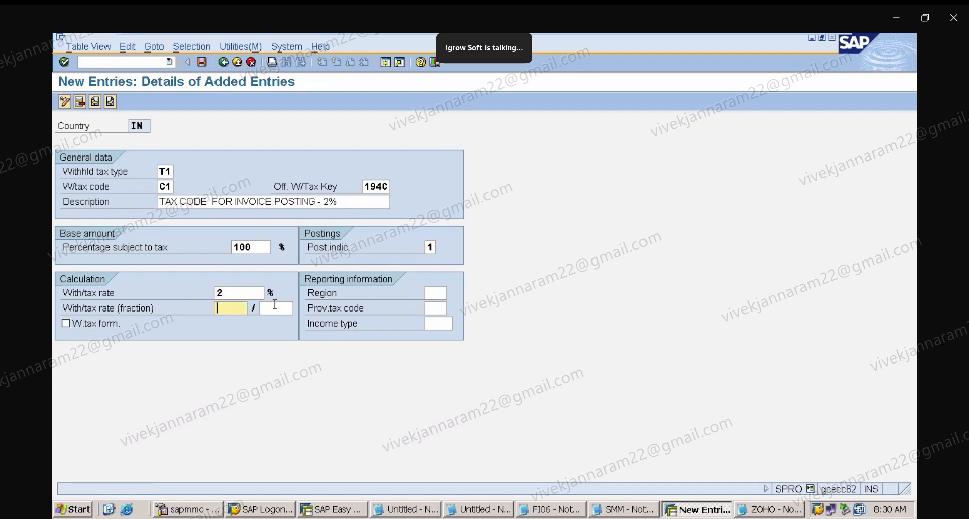
pyautogui.click(253, 295)
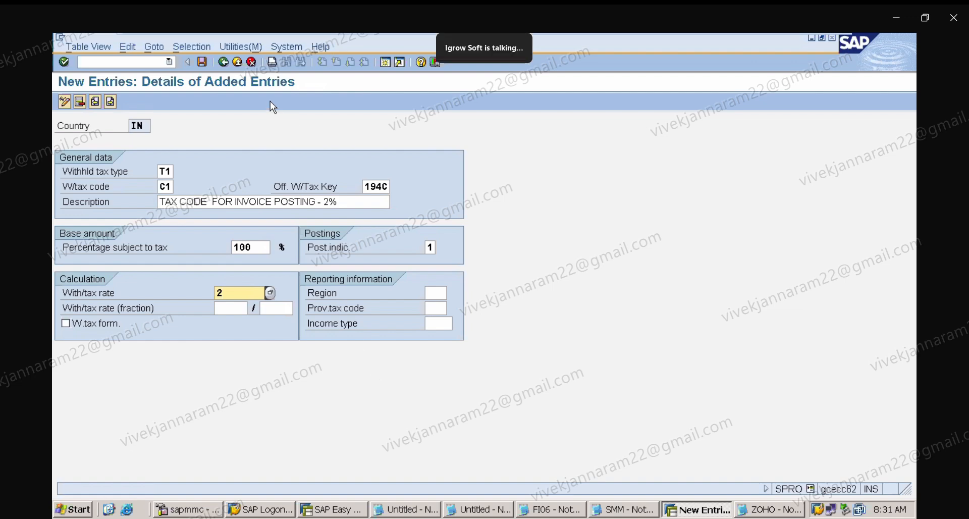
pyautogui.press('Return')
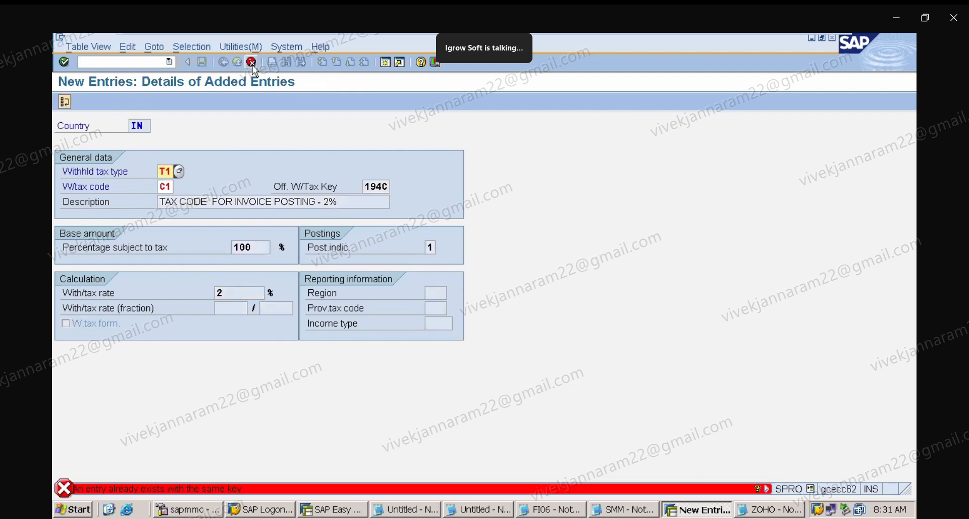
# Discard the new entry and open the existing T1 / C1 withholding tax code details.
pyautogui.click(252, 65)
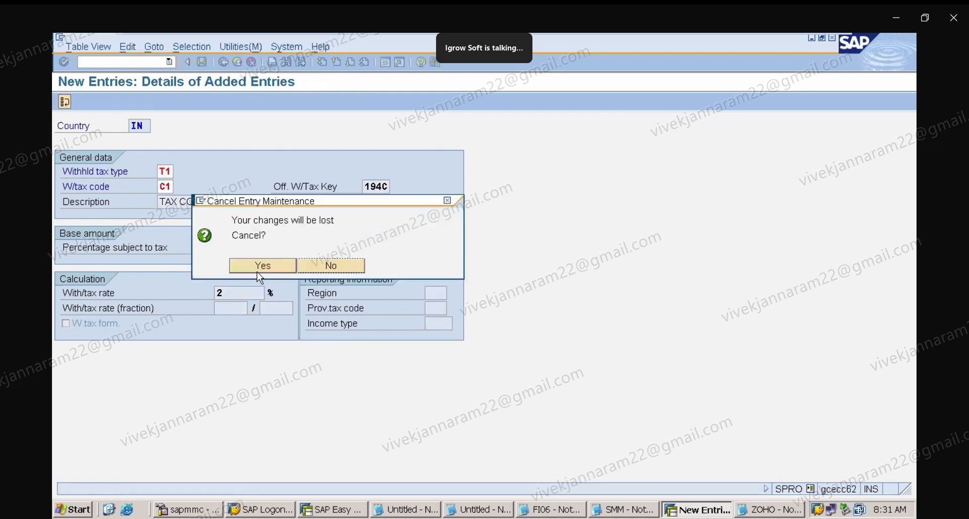
pyautogui.click(263, 265)
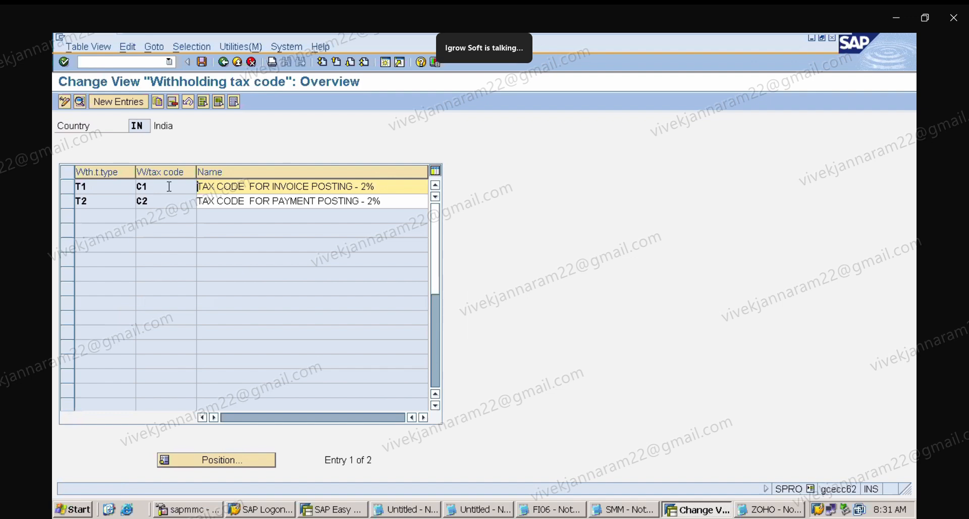
pyautogui.doubleClick(144, 184)
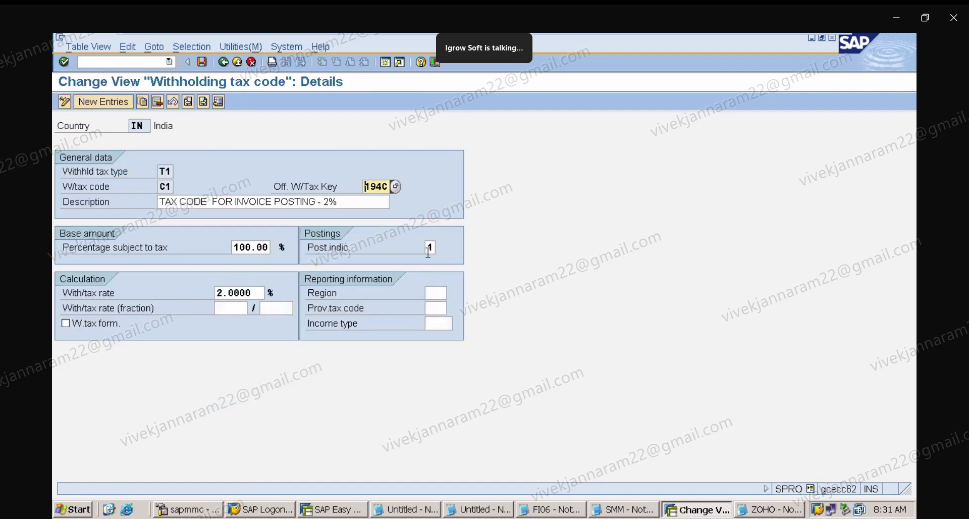
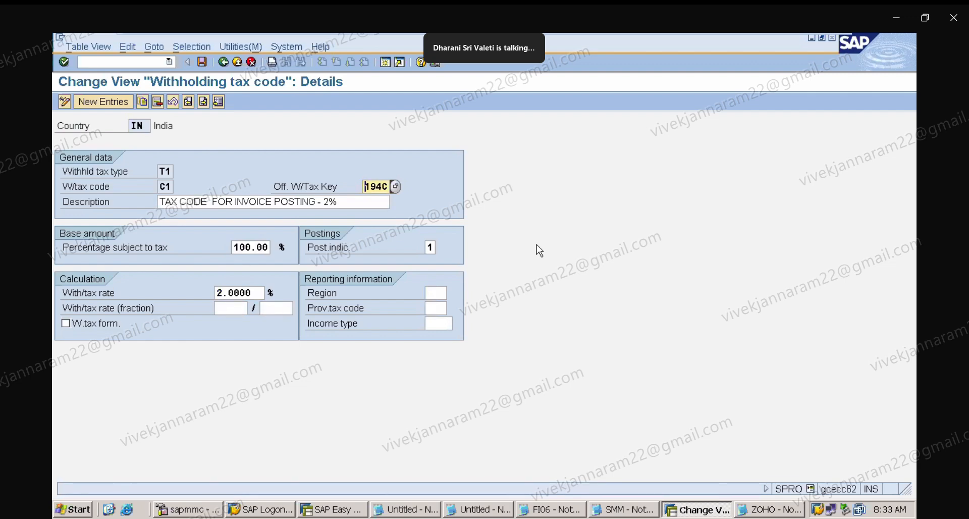
# Open the ABAP Editor with transaction SE38.
pyautogui.click(108, 62)
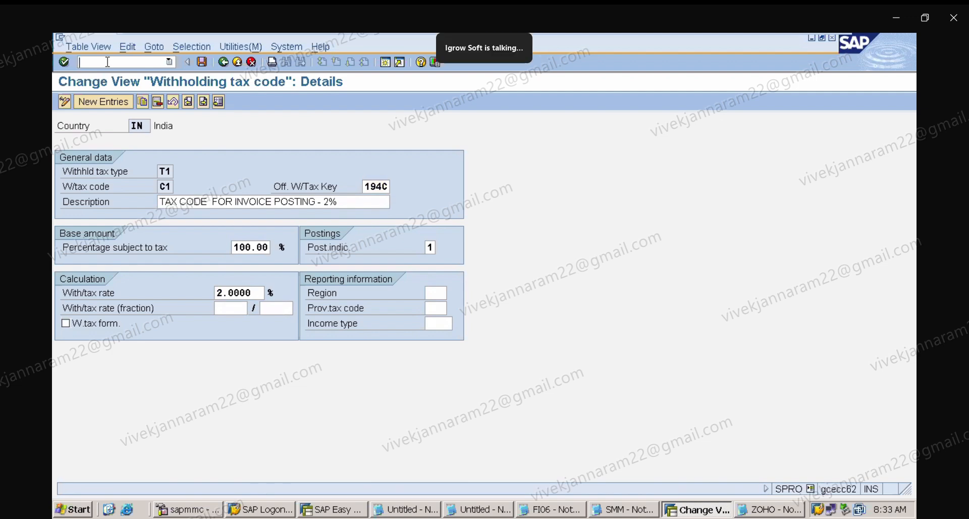
pyautogui.write('/NSE38')
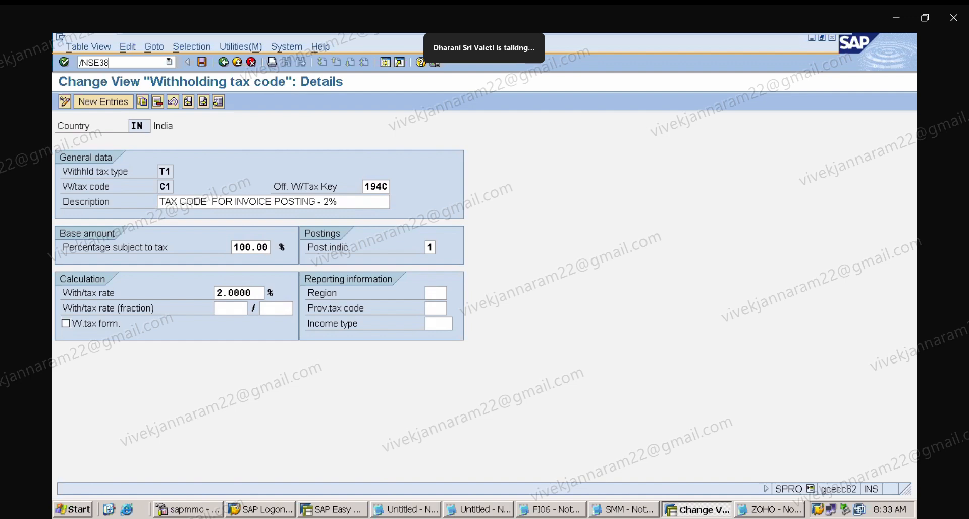
pyautogui.press('BackSpace')
pyautogui.press('BackSpace')
pyautogui.press('BackSpace')
pyautogui.press('BackSpace')
pyautogui.press('BackSpace')
pyautogui.press('BackSpace')
pyautogui.write('/NSE')
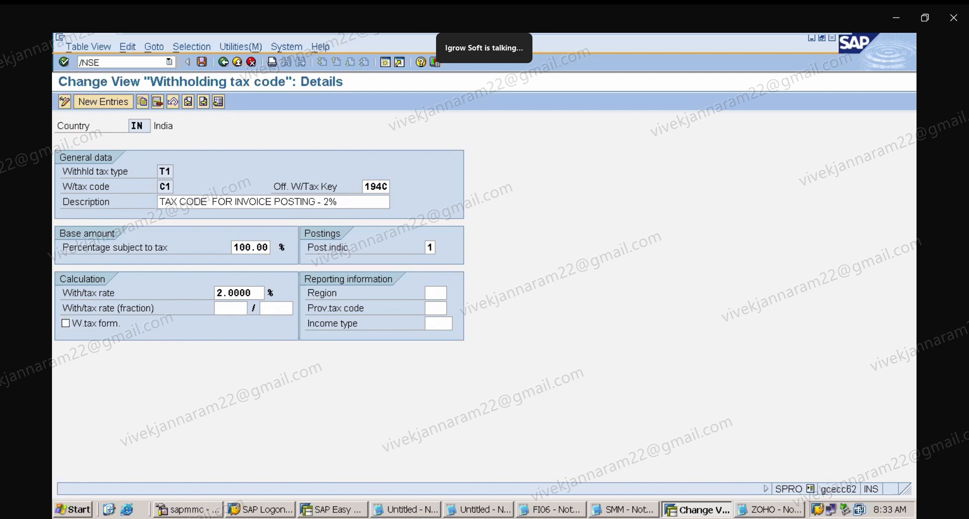
pyautogui.write('38')
pyautogui.press('Return')
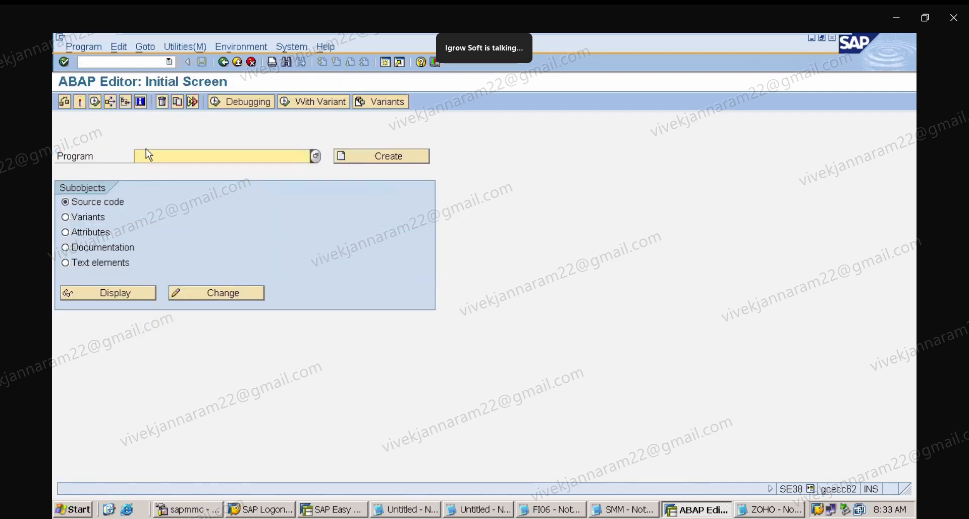
pyautogui.write('REF')
pyautogui.press('BackSpace')
pyautogui.press('BackSpace')
pyautogui.press('BackSpace')
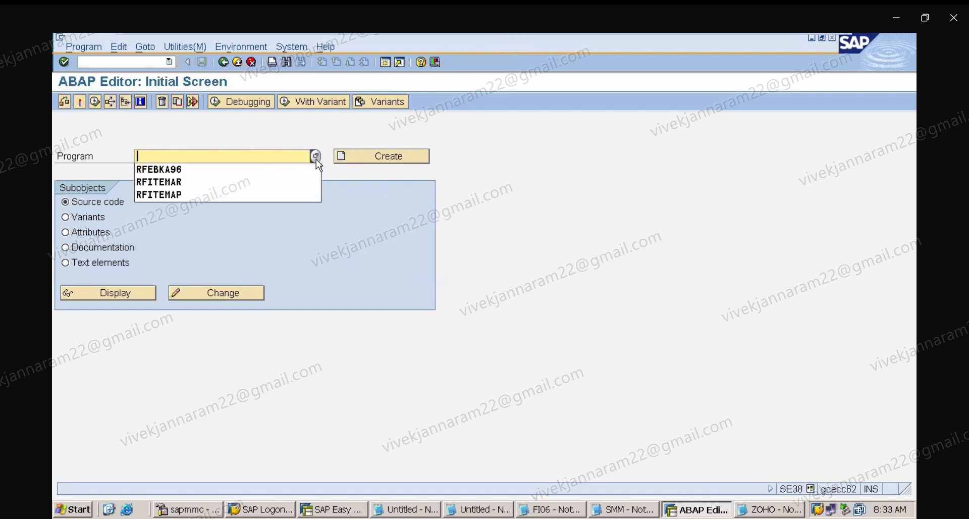
pyautogui.click(260, 153)
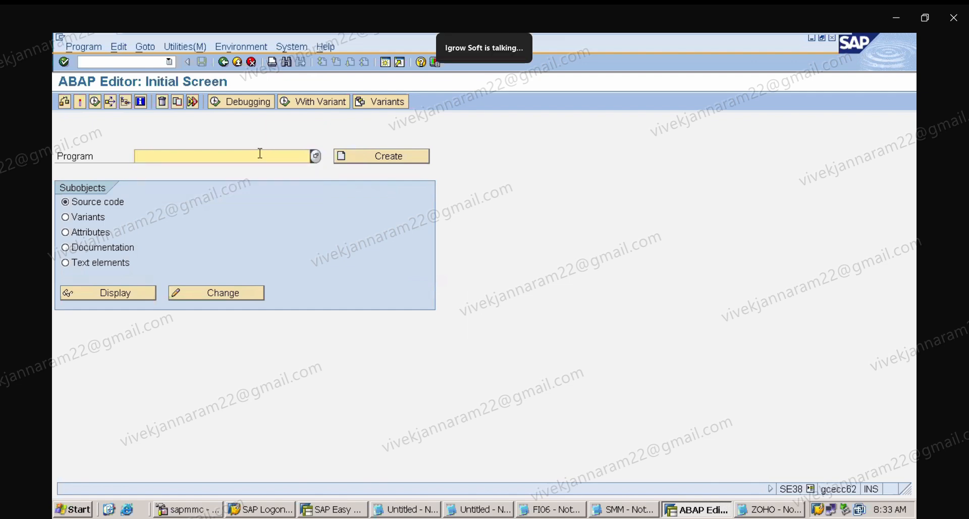
pyautogui.write('RE')
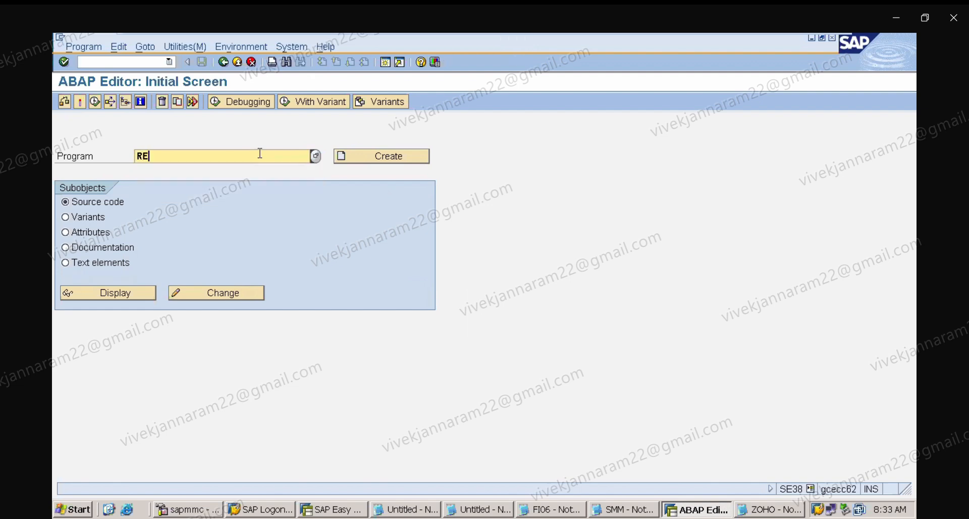
pyautogui.write('N')
pyautogui.press('BackSpace')
pyautogui.press('BackSpace')
pyautogui.press('BackSpace')
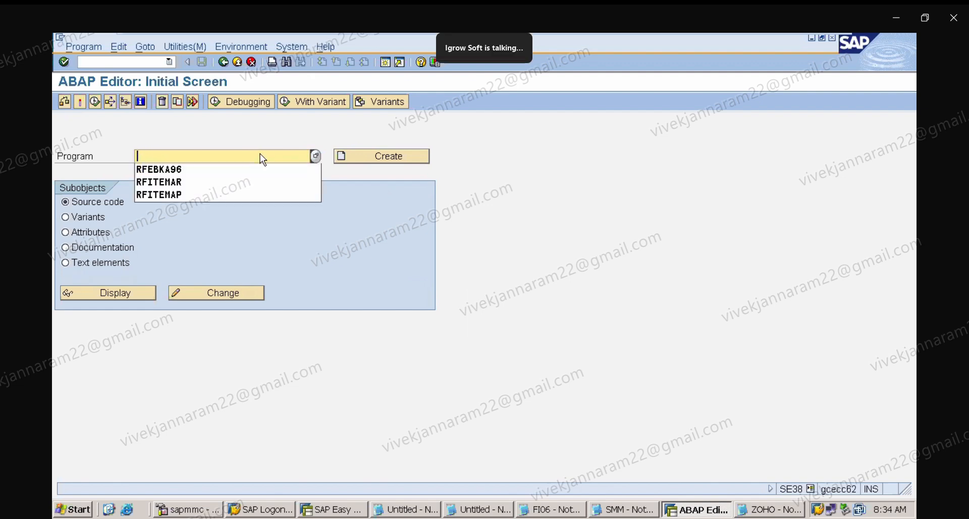
pyautogui.click(253, 144)
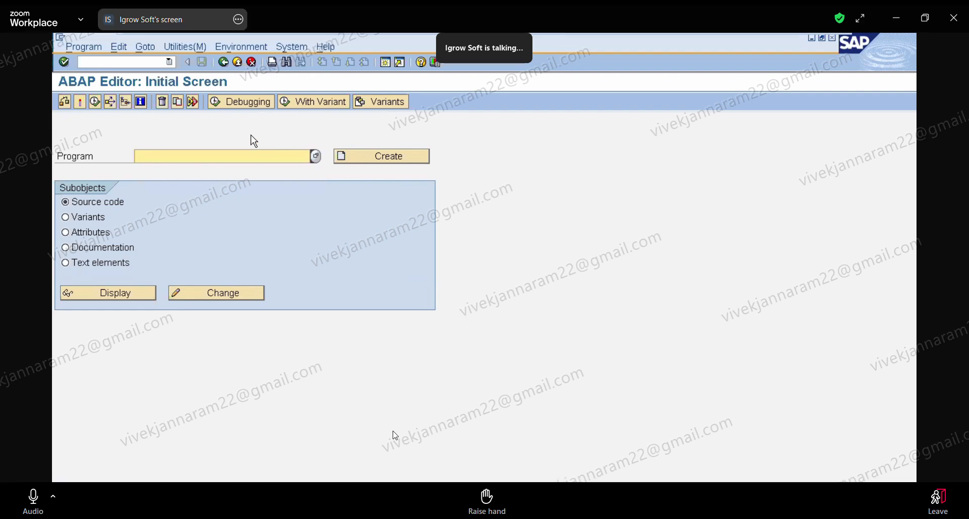
# Leave the ABAP Editor and return to the SAP Easy Access menu.
pyautogui.click(33, 500)
pyautogui.click(129, 59)
pyautogui.write('/')
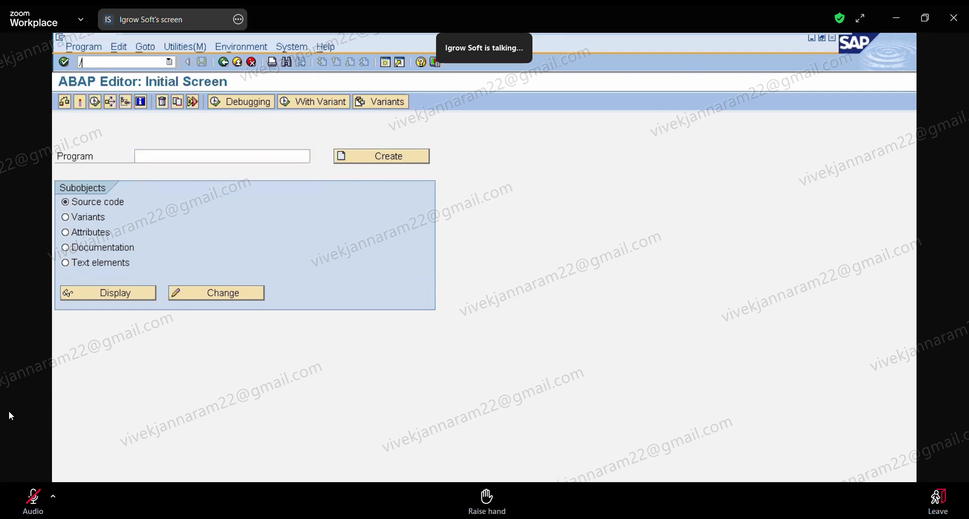
pyautogui.write('N')
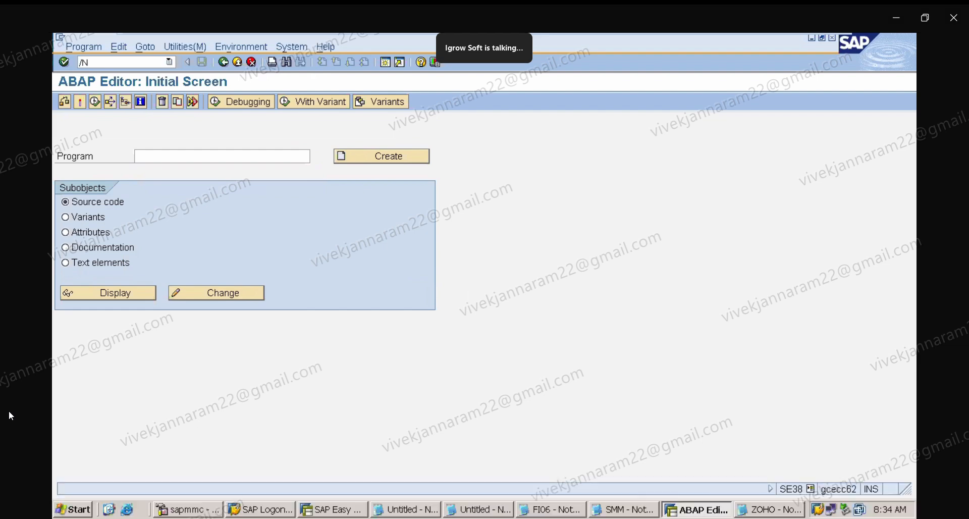
pyautogui.press('Return')
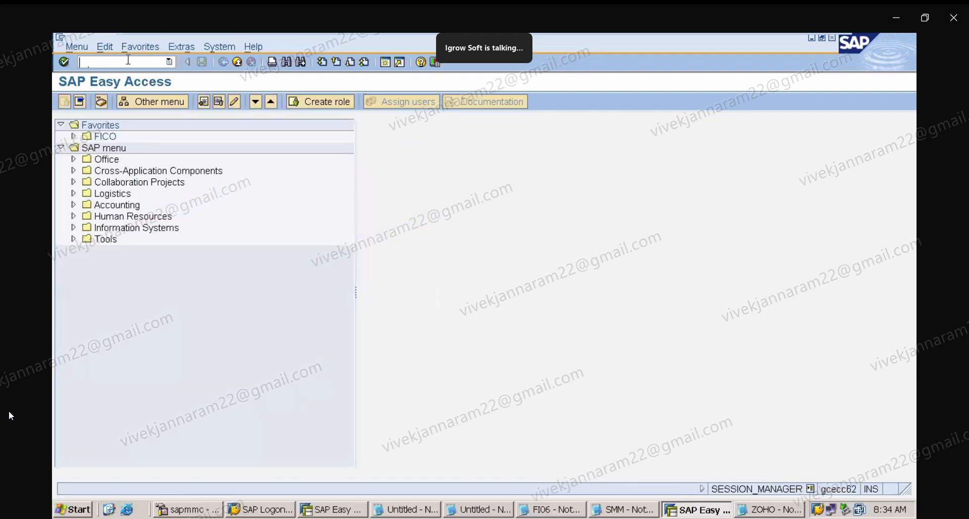
# Exit the Converting Held Documents screen and the ABAP Editor back to the SAP Easy Access menu.
pyautogui.moveTo(664, 35)
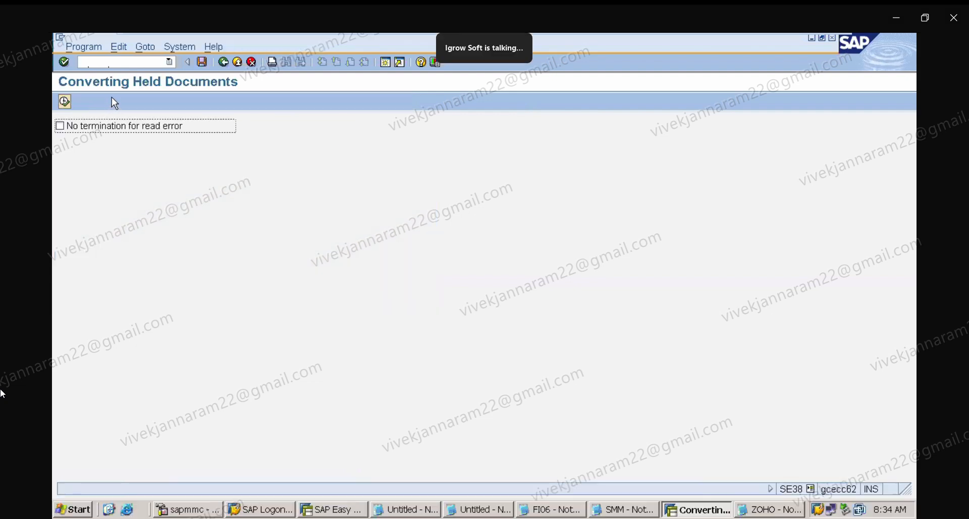
pyautogui.click(223, 62)
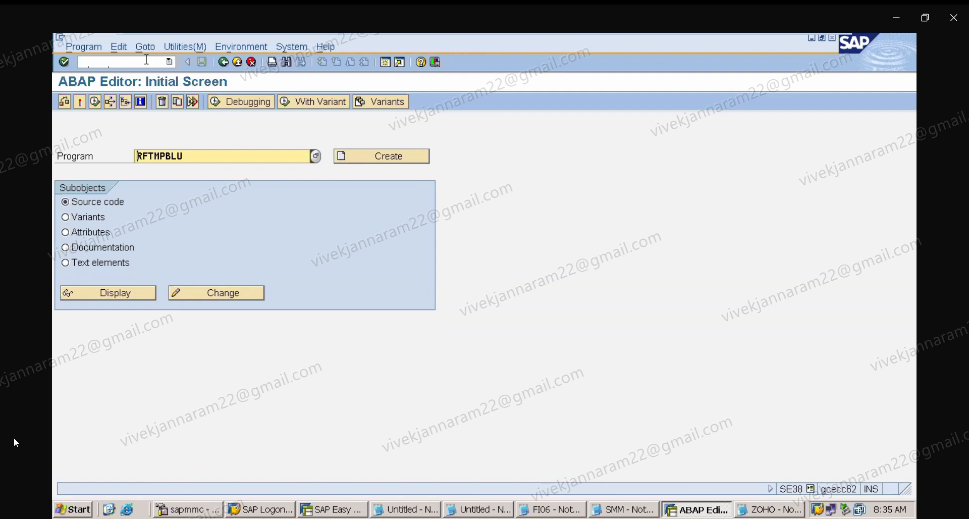
pyautogui.click(146, 59)
pyautogui.write('/n')
pyautogui.press('Return')
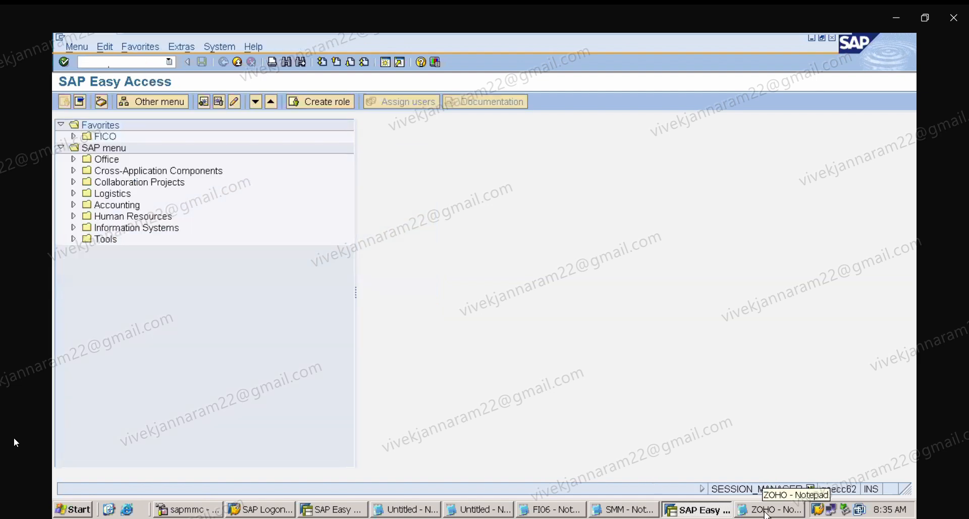
# Switch to the ZOHO notepad, scroll through the TDS notes, and switch back to SAP.
pyautogui.click(768, 511)
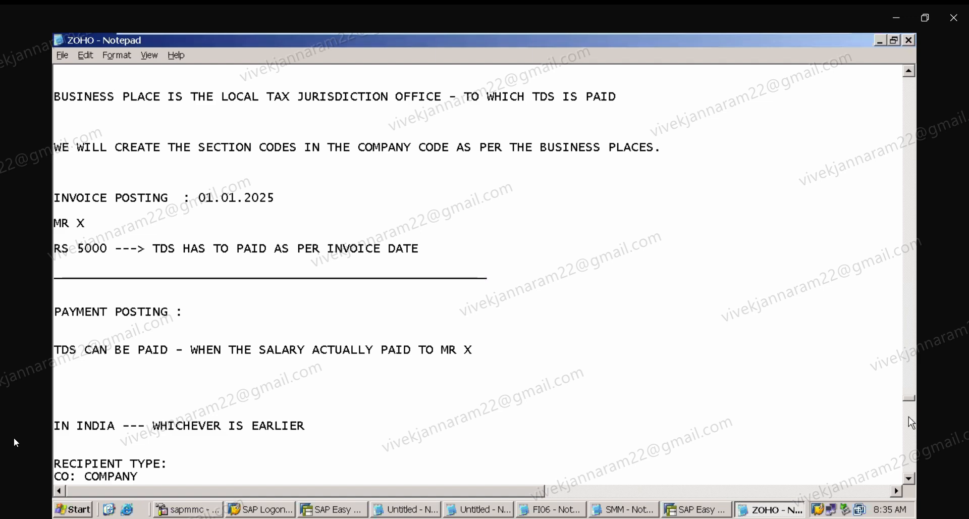
pyautogui.moveTo(914, 403); pyautogui.dragTo(914, 411)
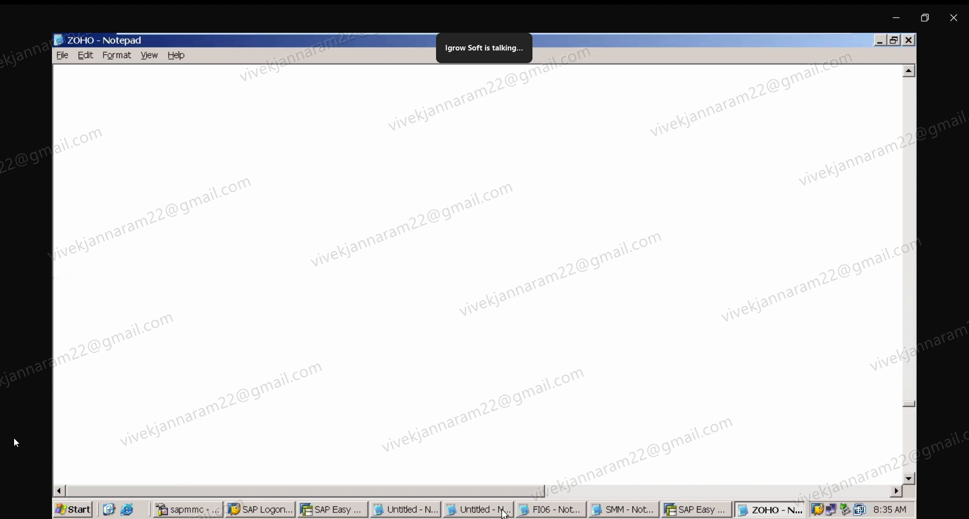
pyautogui.click(712, 511)
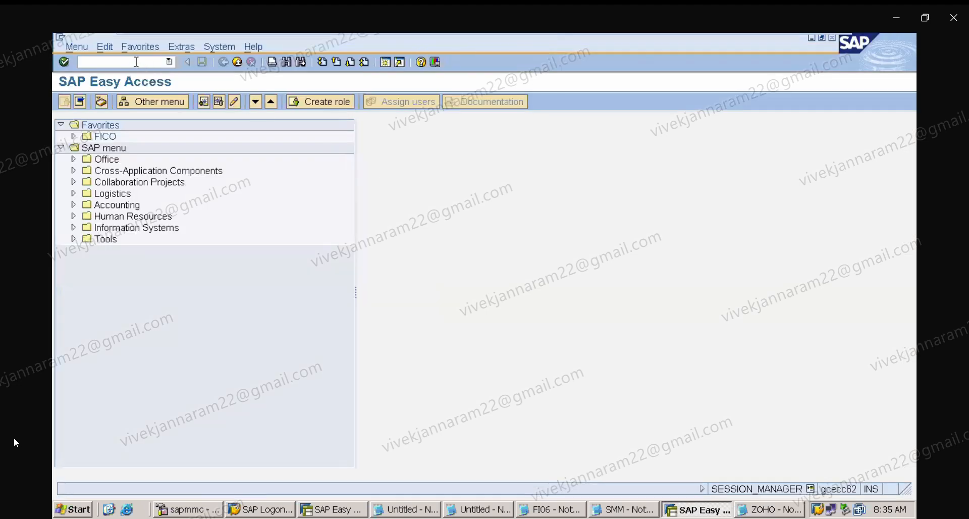
# Open the SAP Reference IMG with transaction SPRO.
pyautogui.write('/NSPR')
pyautogui.press('BackSpace')
pyautogui.press('BackSpace')
pyautogui.press('BackSpace')
pyautogui.press('BackSpace')
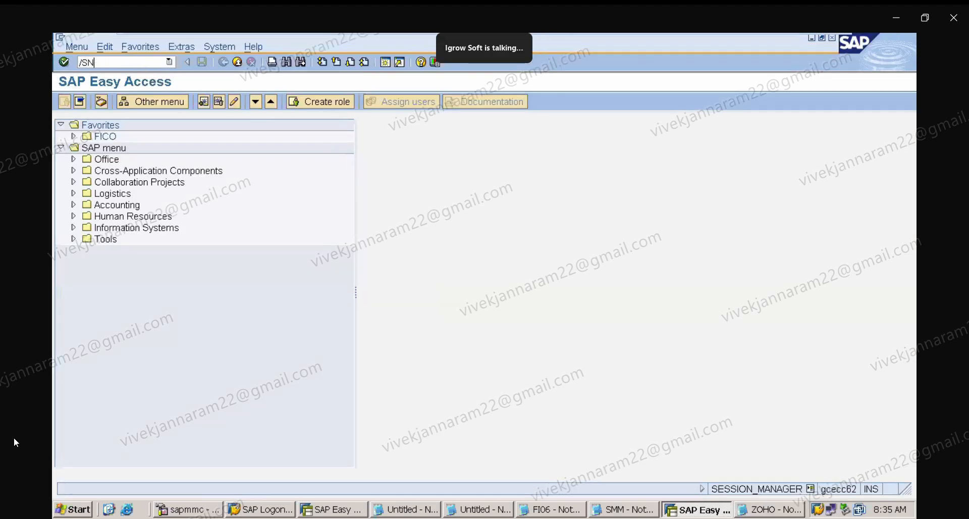
pyautogui.write('nspro')
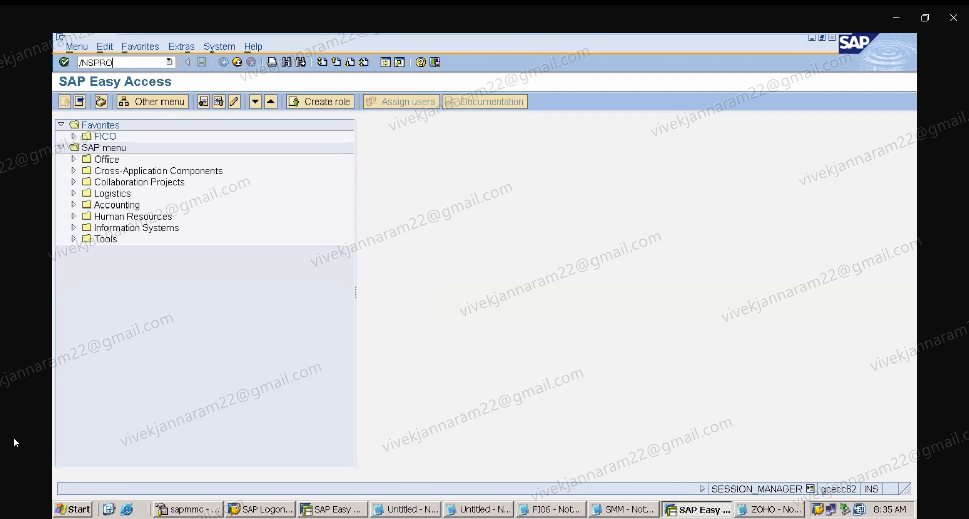
pyautogui.press('Return')
pyautogui.click(142, 103)
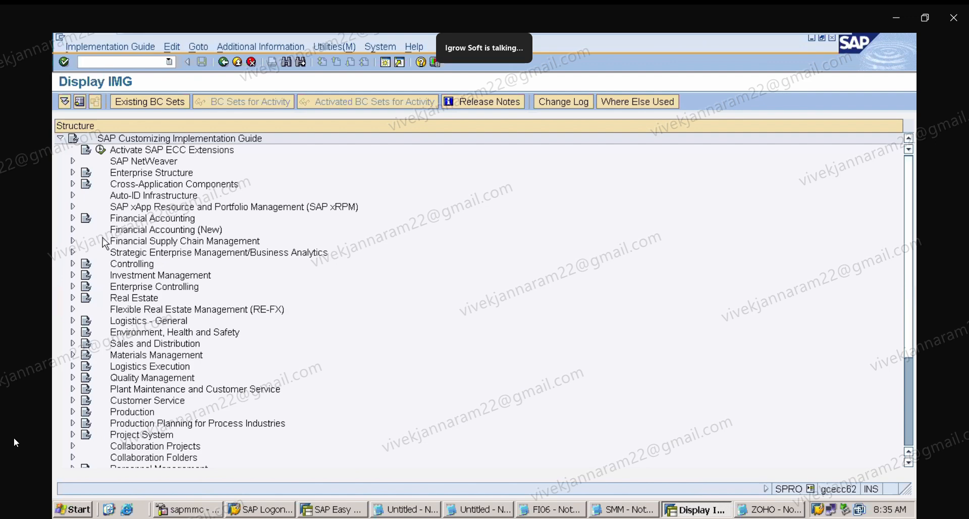
# Expand Financial Accounting Global Settings to Extended Withholding Tax and open Define Withholding Tax Codes for country IN.
pyautogui.click(72, 219)
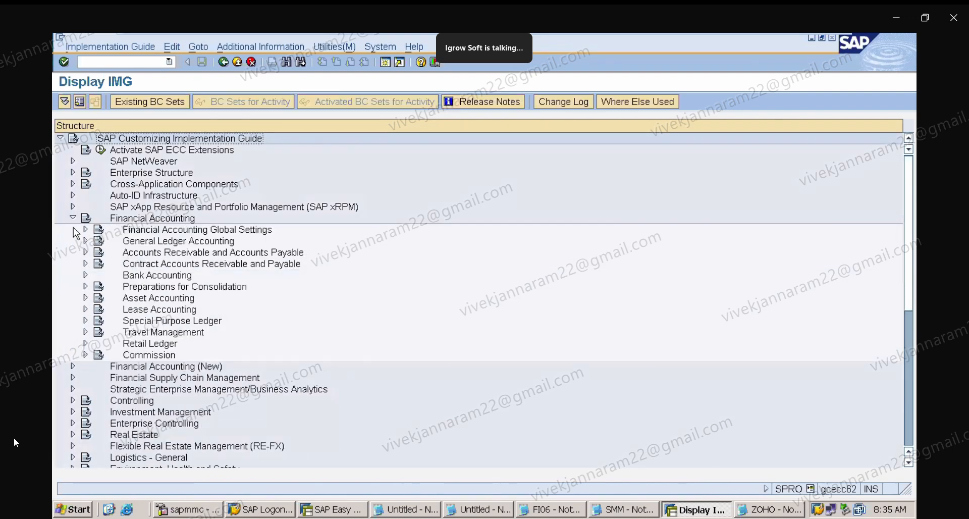
pyautogui.click(85, 229)
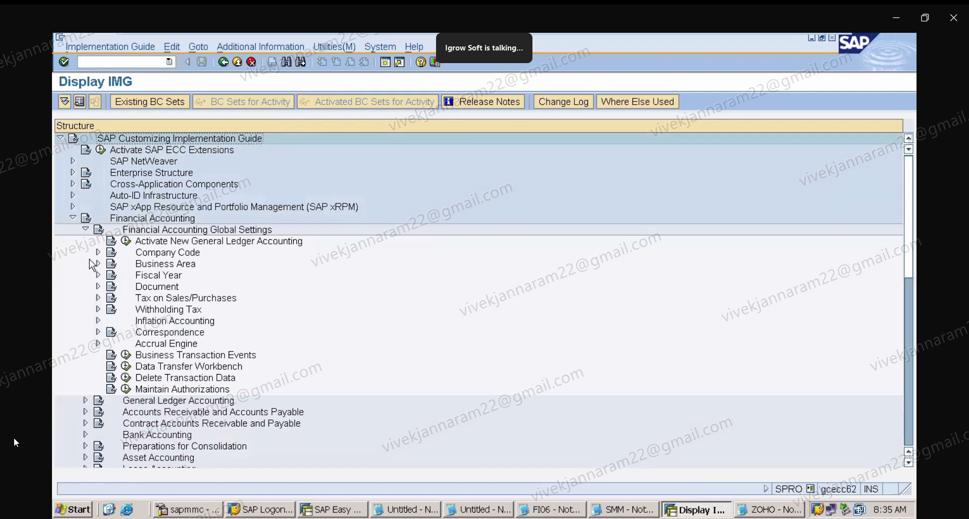
pyautogui.click(98, 309)
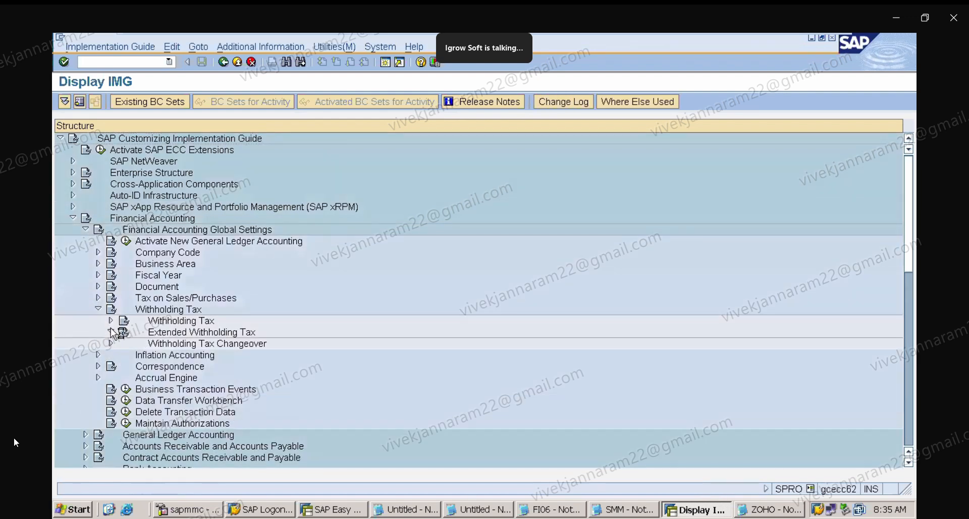
pyautogui.click(112, 332)
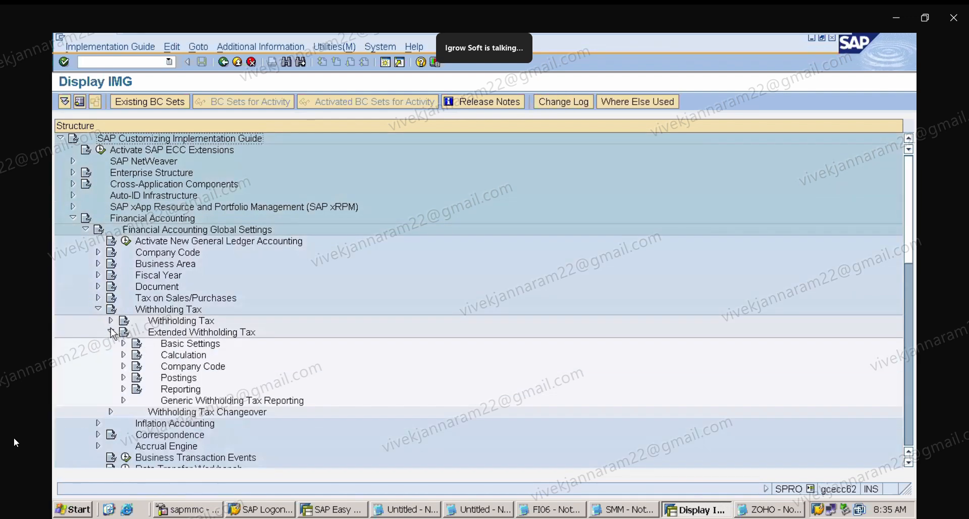
pyautogui.click(123, 366)
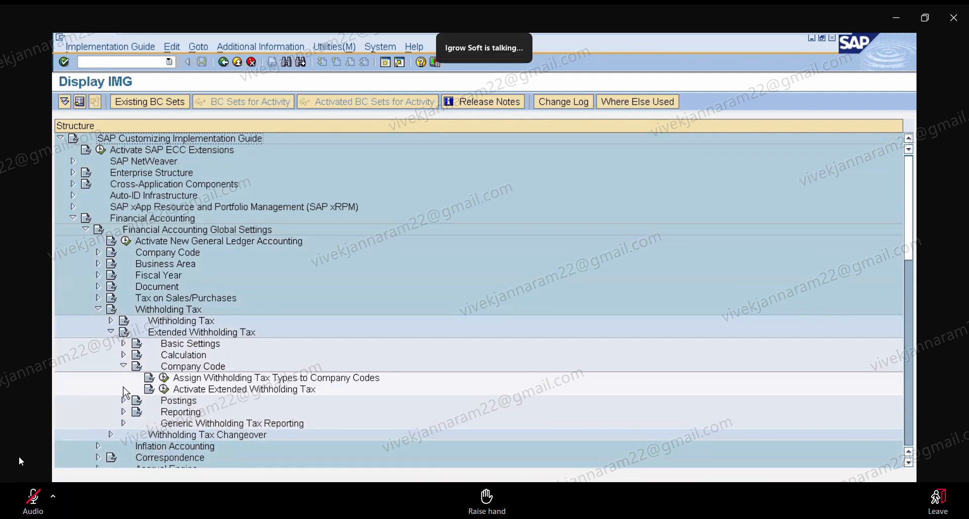
pyautogui.click(124, 401)
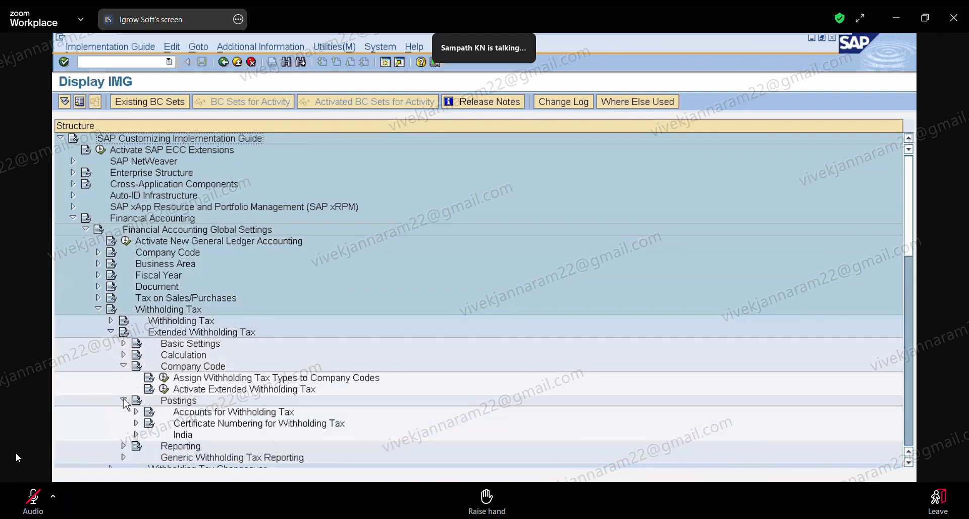
pyautogui.click(124, 356)
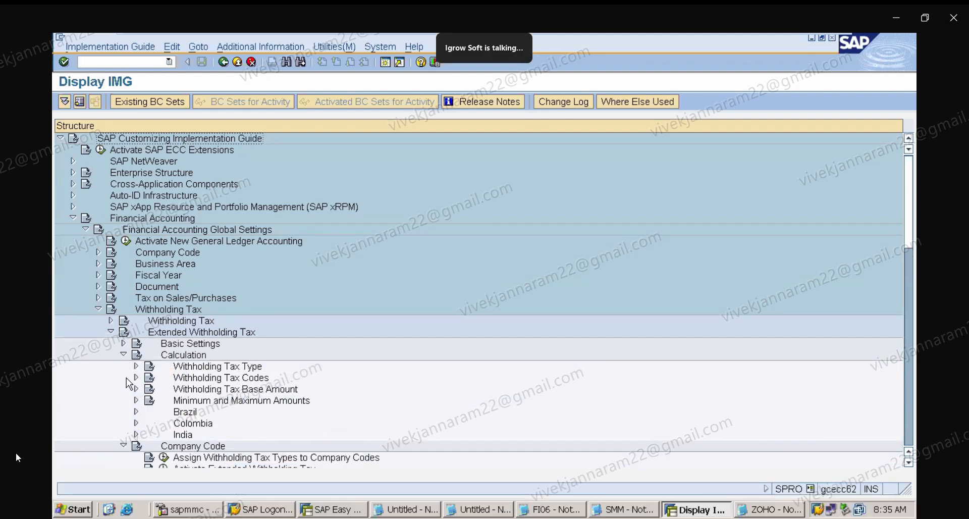
pyautogui.click(136, 377)
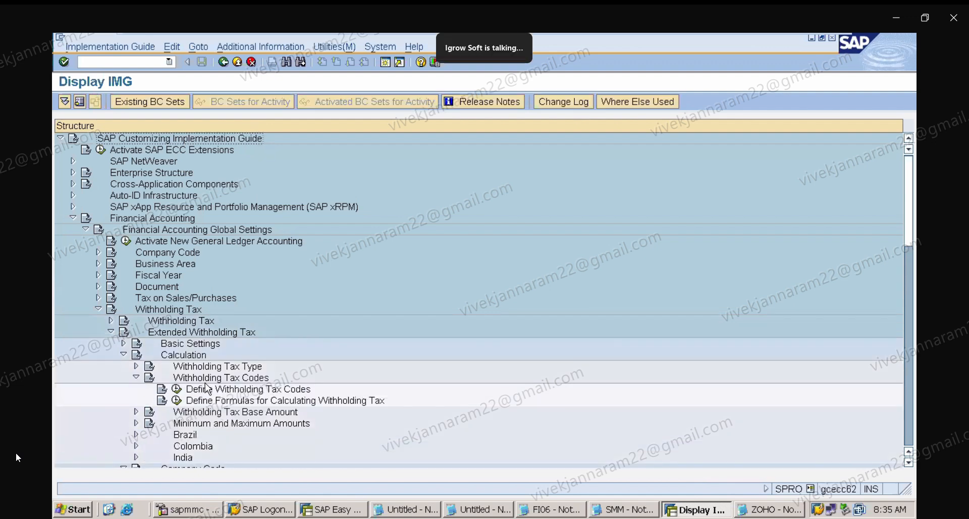
pyautogui.click(177, 389)
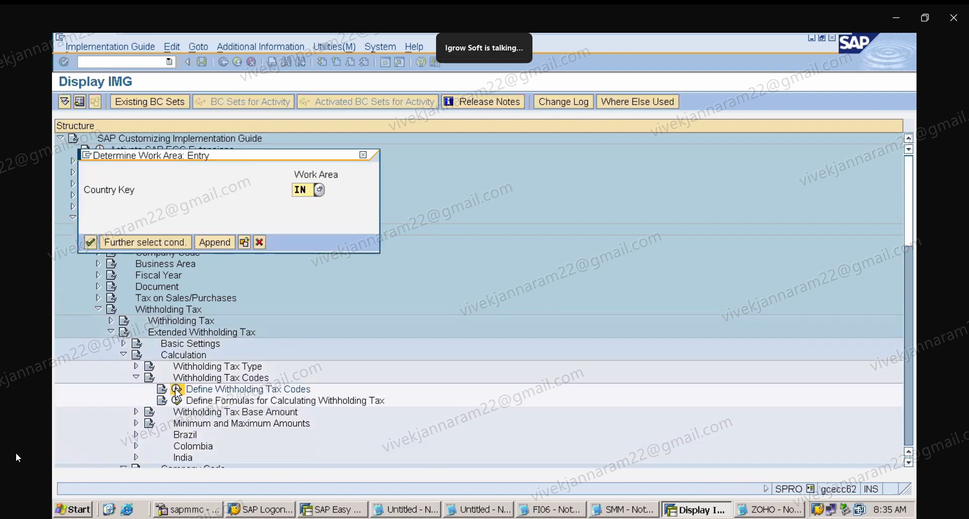
pyautogui.press('Return')
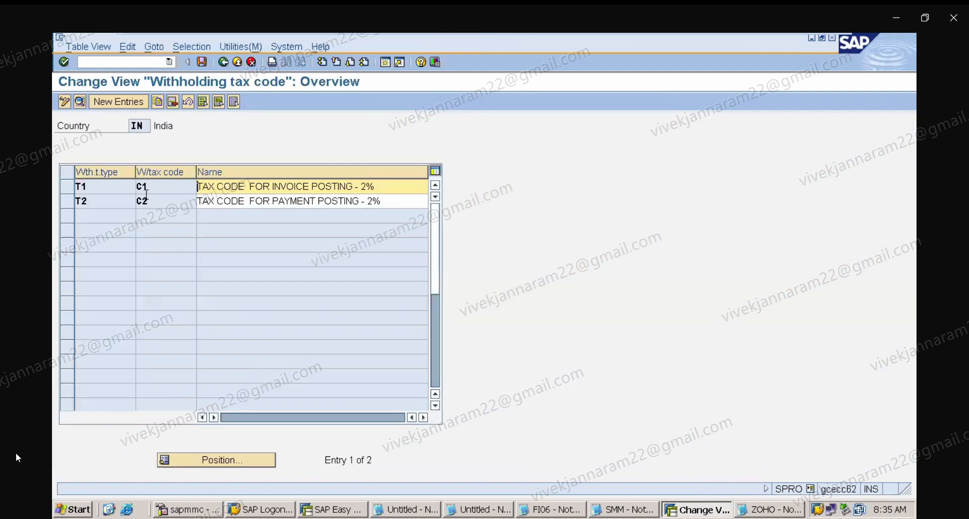
# Open the T2 / C2 withholding tax code details, save, and go back to the IMG structure.
pyautogui.doubleClick(144, 201)
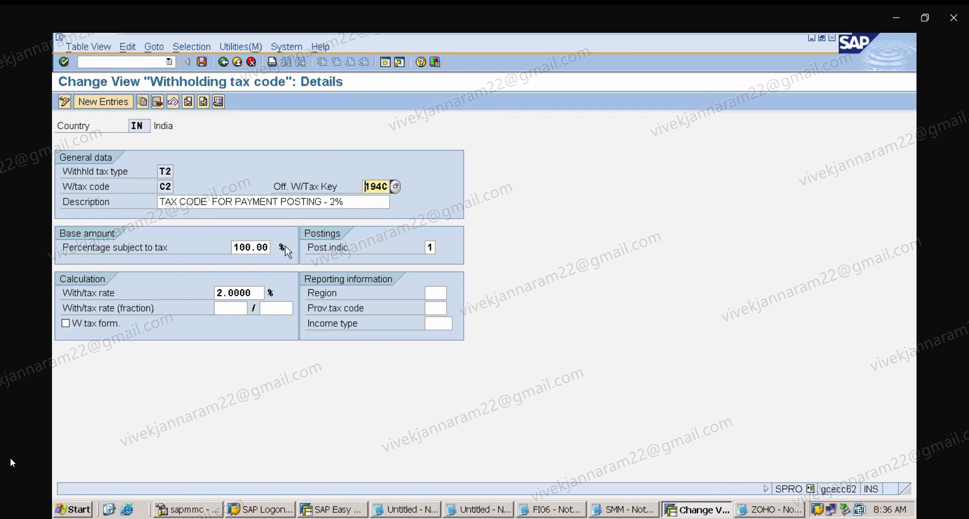
pyautogui.click(203, 64)
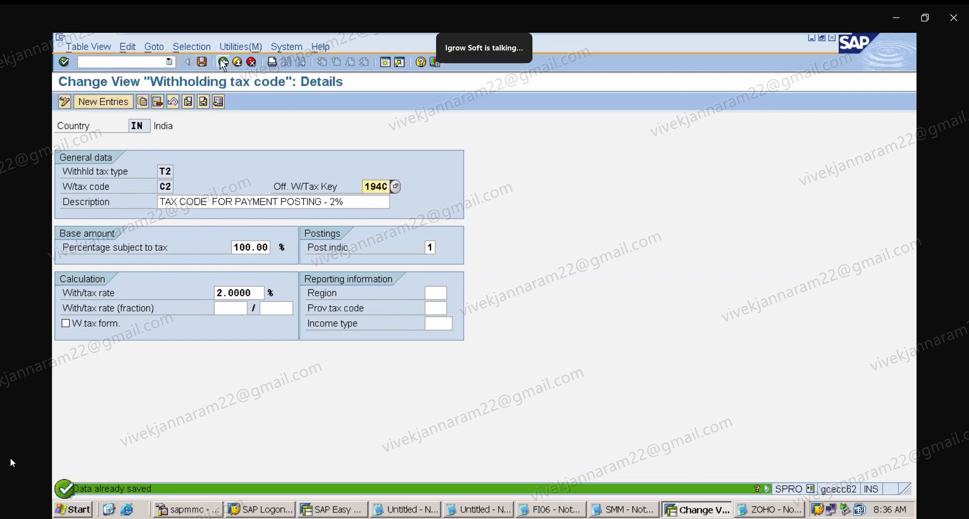
pyautogui.click(223, 63)
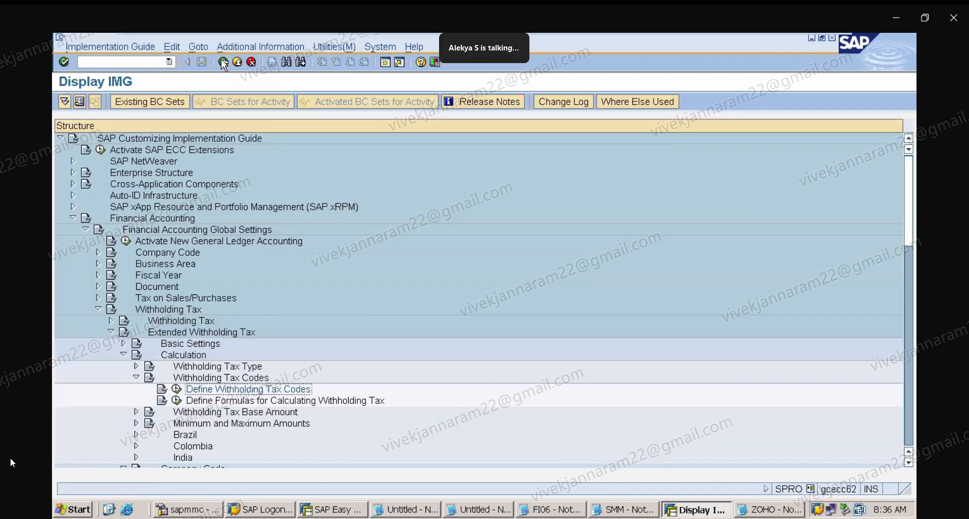
pyautogui.click(223, 63)
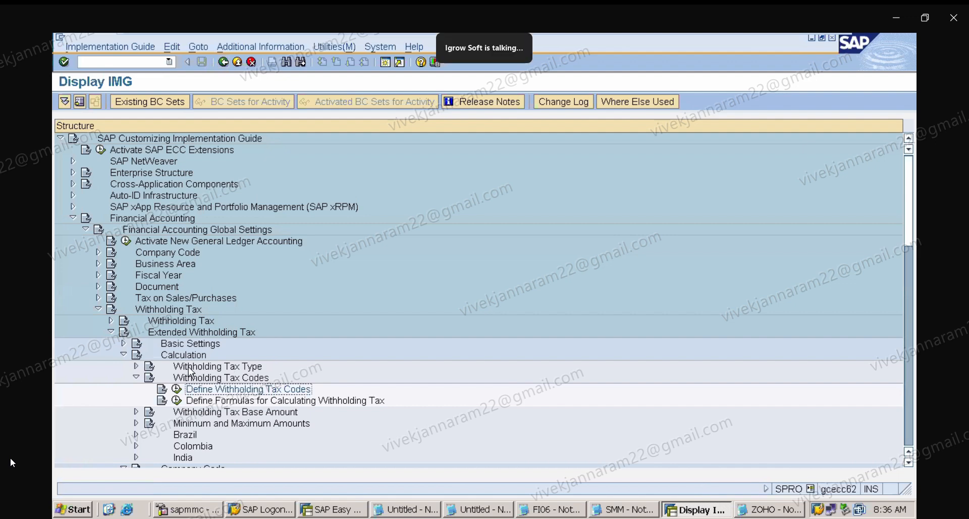
# Open Assign Withholding Tax Types to Company Codes under Extended Withholding Tax's Company Code section.
pyautogui.click(126, 355)
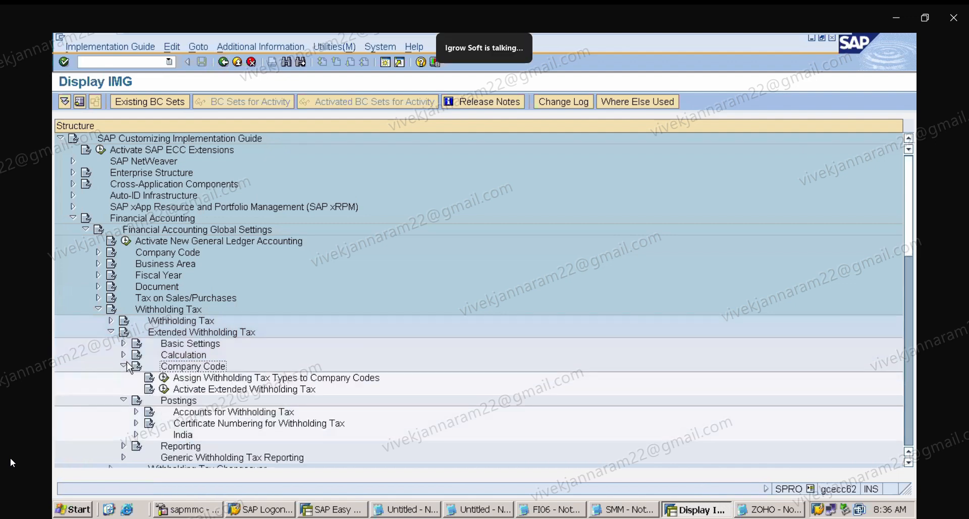
pyautogui.click(124, 365)
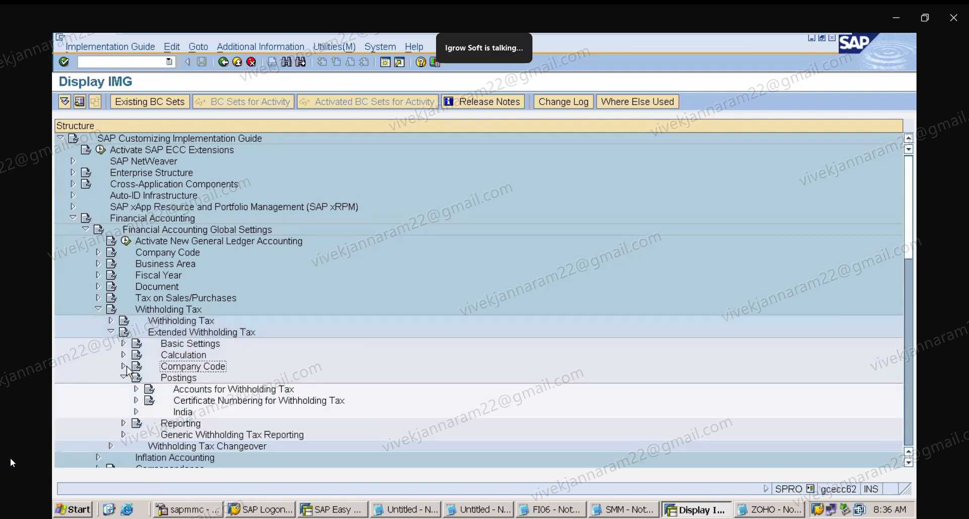
pyautogui.click(124, 366)
pyautogui.click(247, 382)
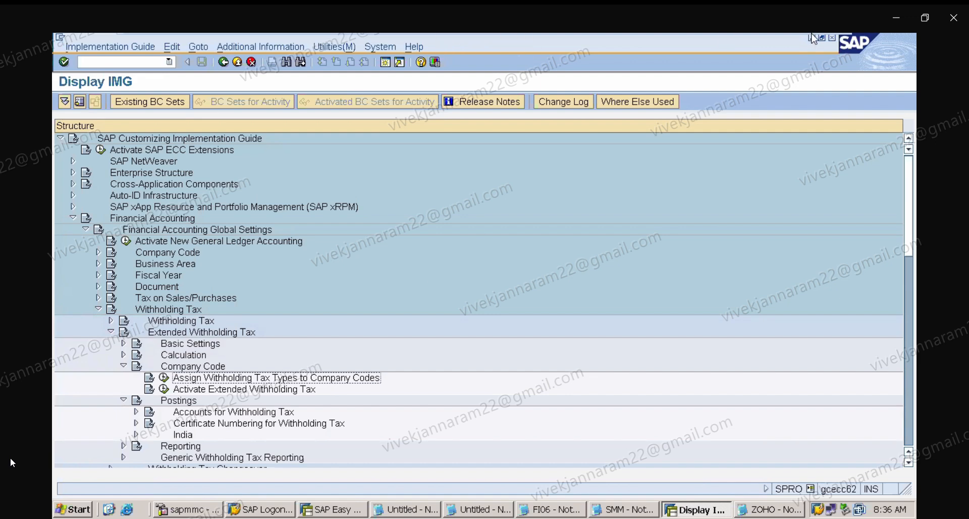
pyautogui.moveTo(809, 38)
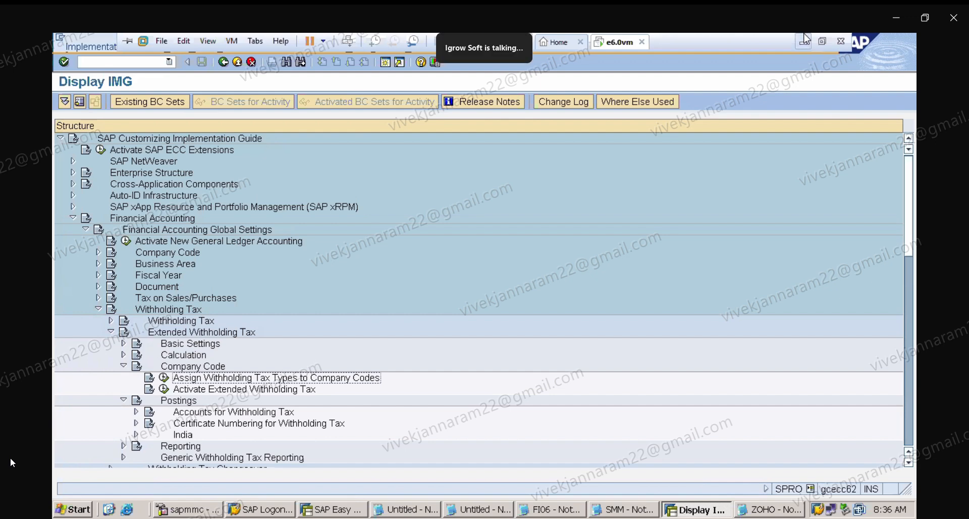
pyautogui.click(164, 378)
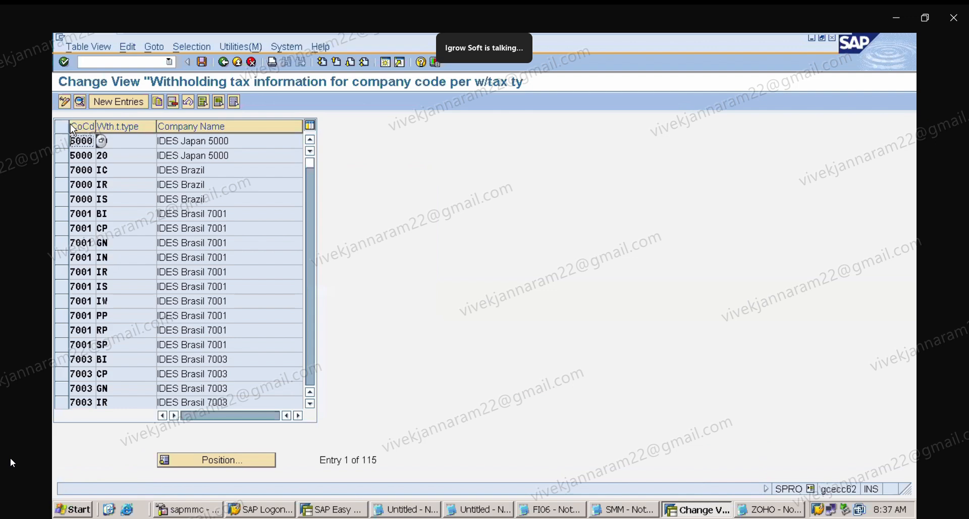
# Add a new entry for company code ZAPL with withholding tax type T1, recipient type C0, and withholding tax agent enabled.
pyautogui.click(120, 101)
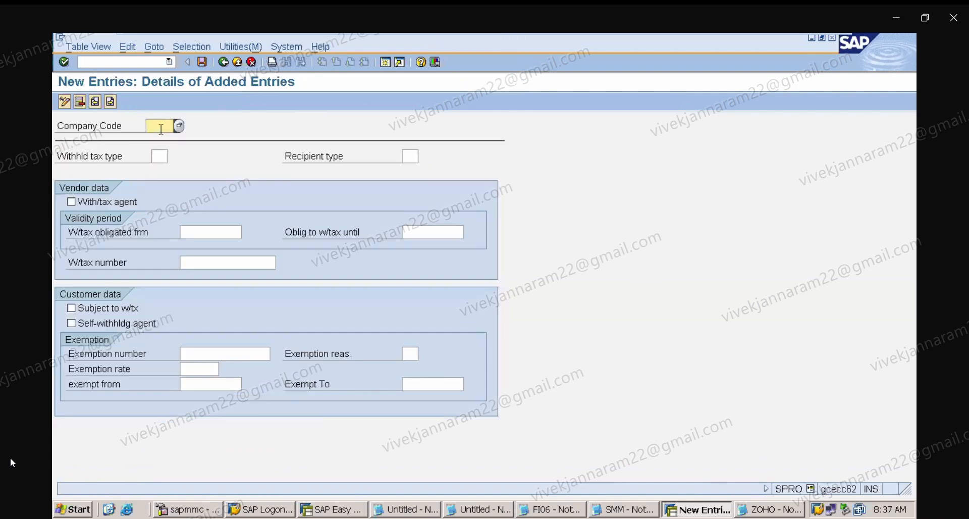
pyautogui.write('am')
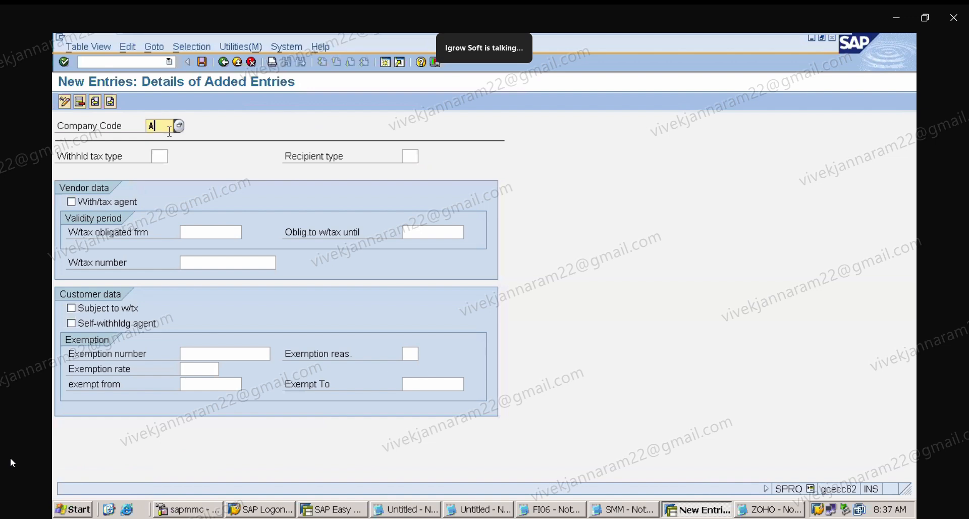
pyautogui.press('BackSpace')
pyautogui.press('BackSpace')
pyautogui.write('ZAPL')
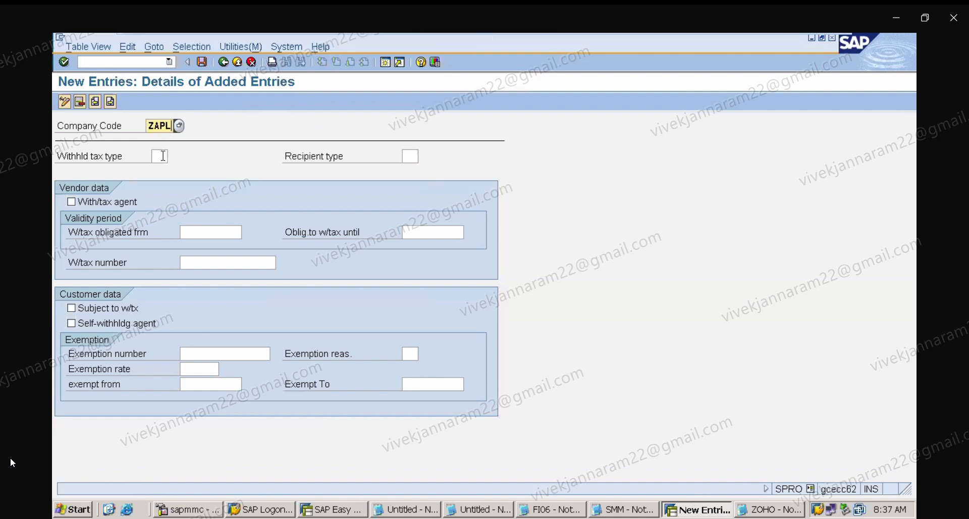
pyautogui.click(162, 156)
pyautogui.write('T1')
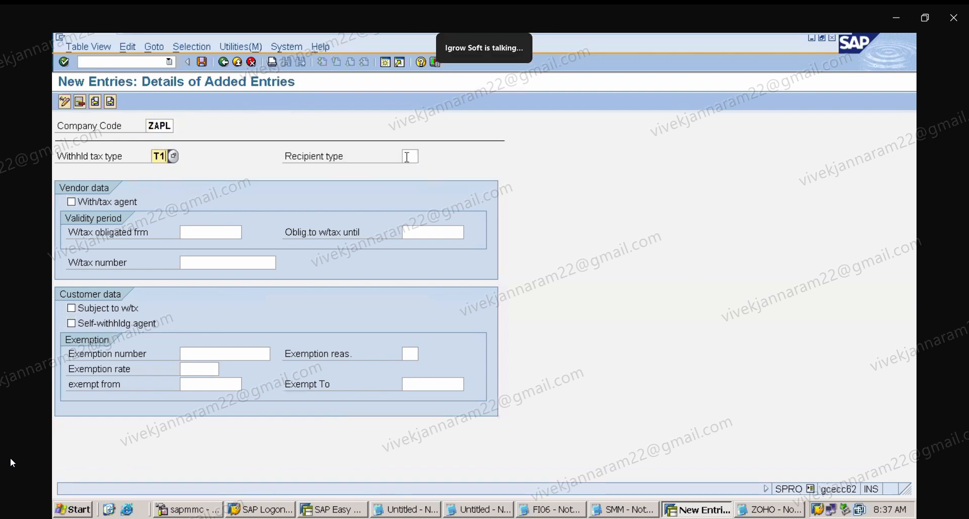
pyautogui.click(407, 157)
pyautogui.write('C0')
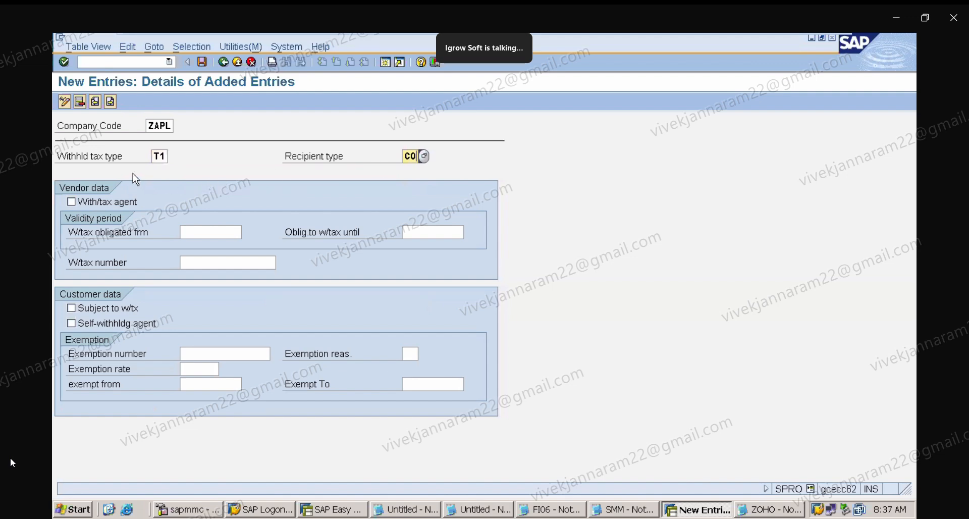
pyautogui.click(95, 201)
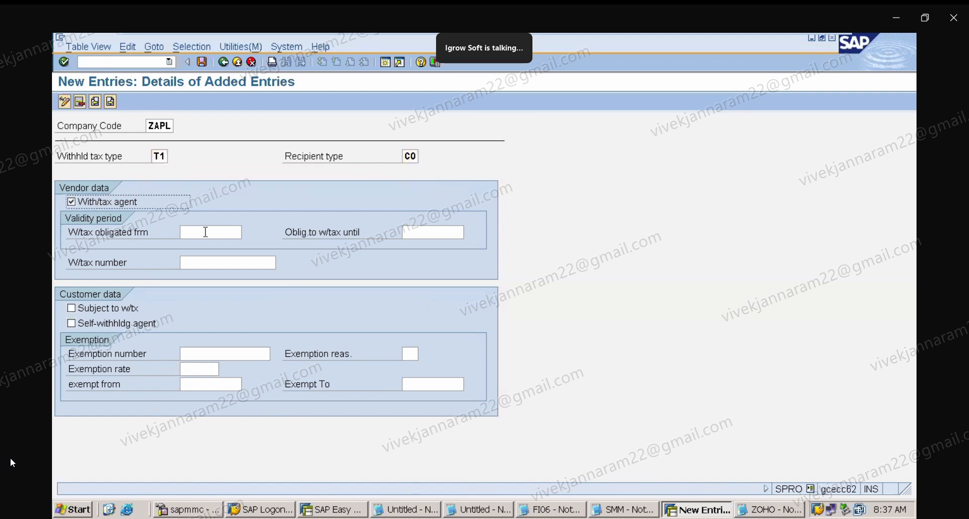
# Set the T1 obligation period from 01.04.2024 to 31.03.2026 and the withholding tax number to 1.
pyautogui.click(205, 232)
pyautogui.click(217, 245)
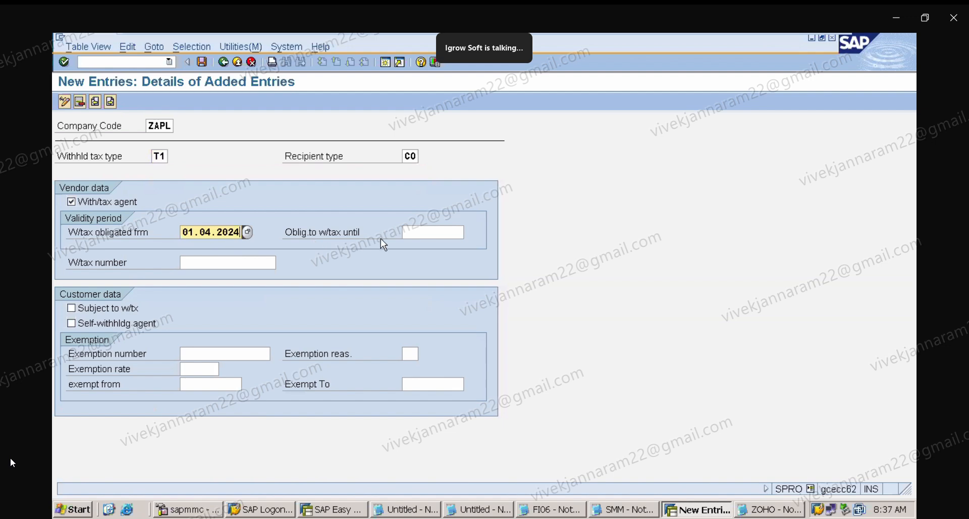
pyautogui.click(410, 232)
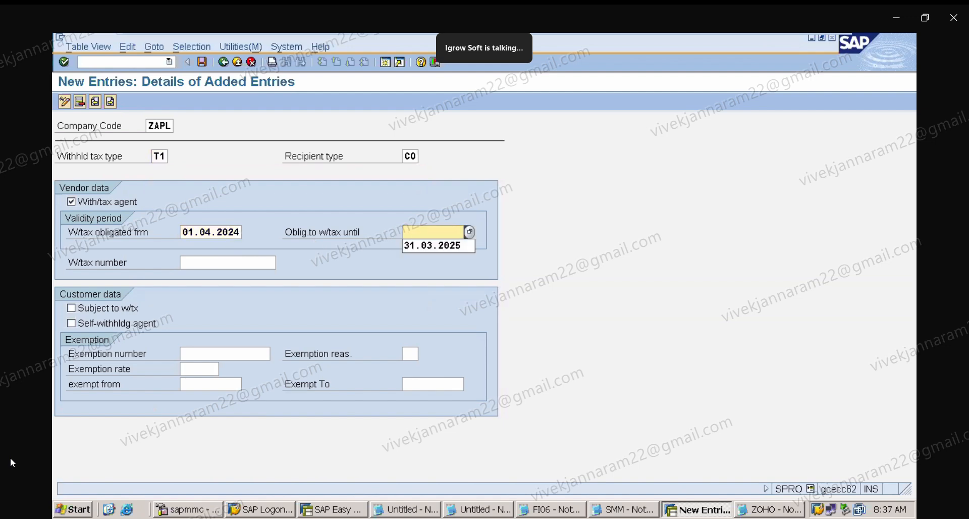
pyautogui.click(431, 247)
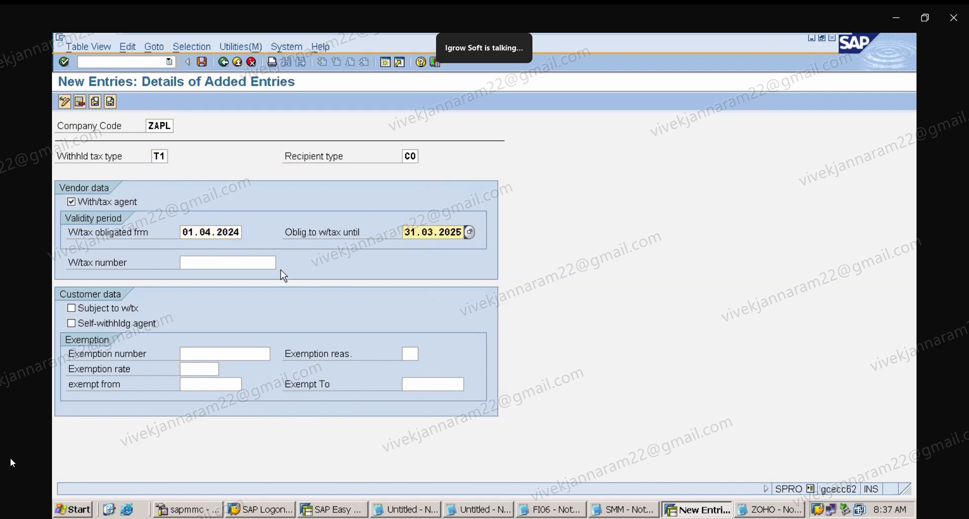
pyautogui.click(236, 263)
pyautogui.write('1')
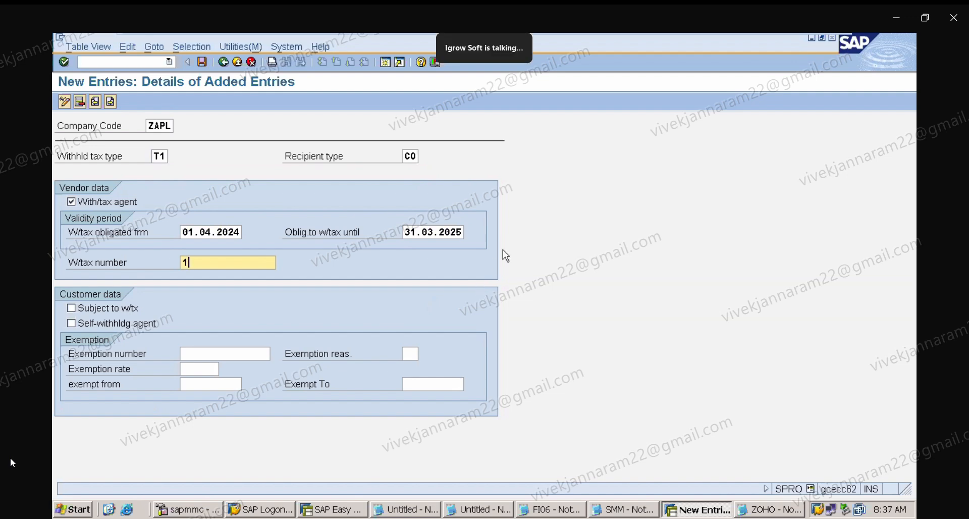
pyautogui.click(457, 233)
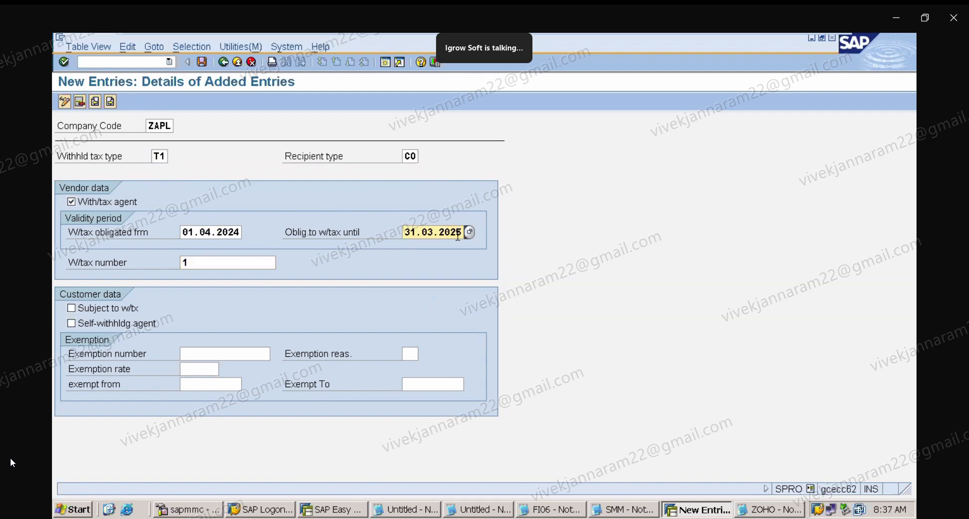
pyautogui.press('BackSpace')
pyautogui.write('8')
# Save the T1 entry under the customizing request and return to the company code list.
pyautogui.moveTo(22, 471)
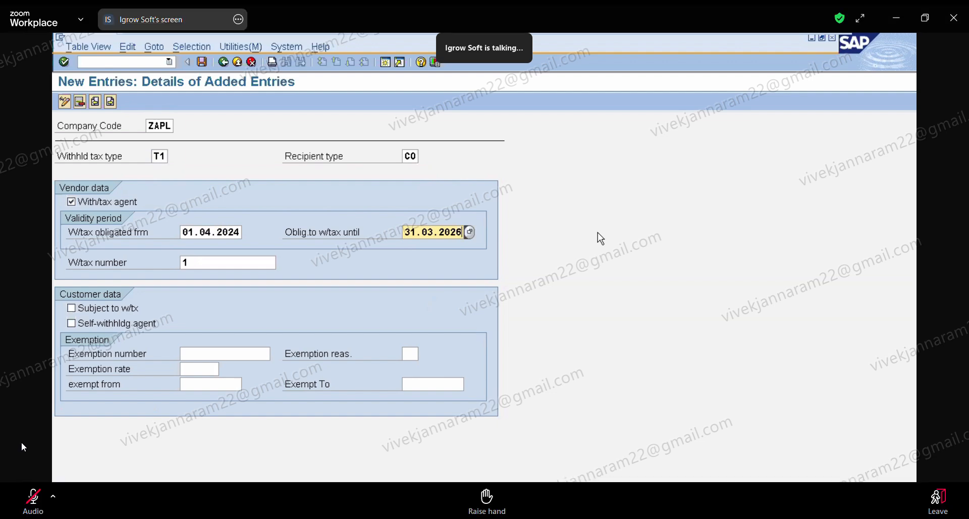
pyautogui.click(28, 490)
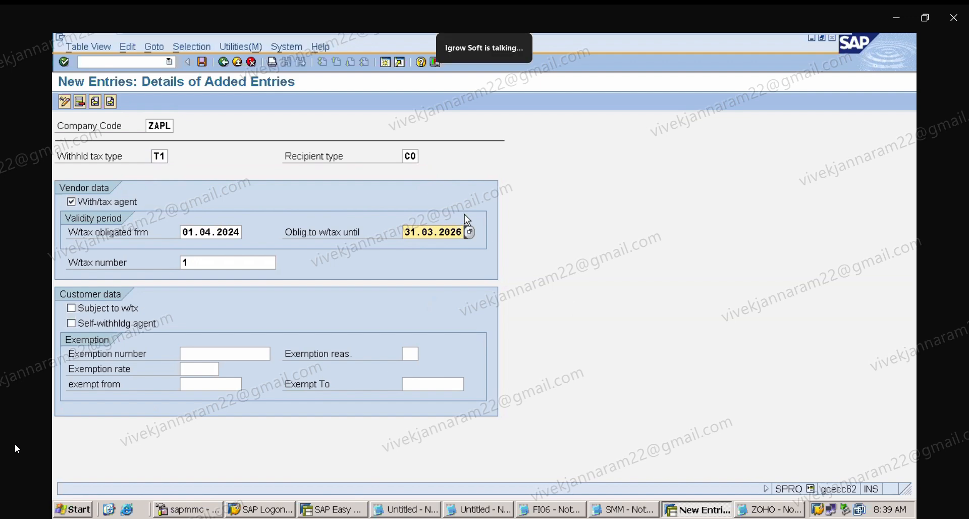
pyautogui.click(202, 62)
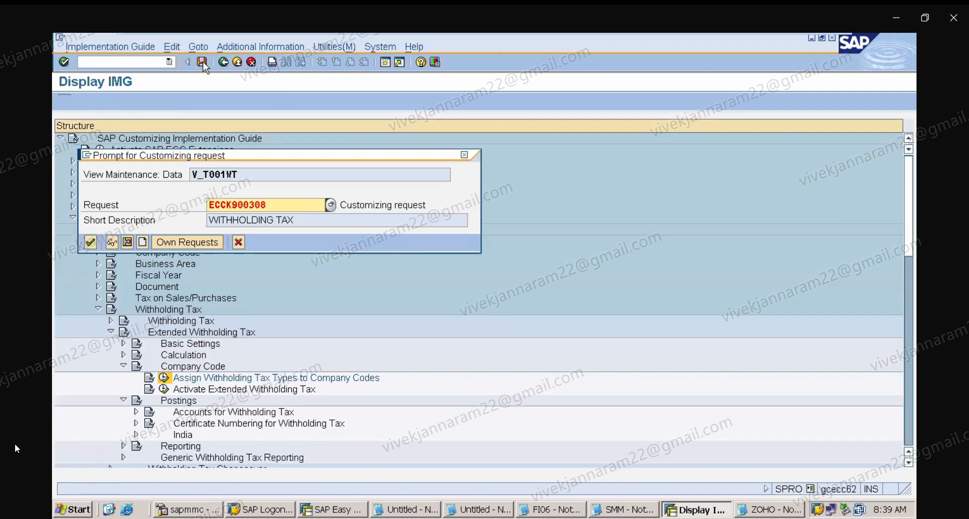
pyautogui.click(91, 242)
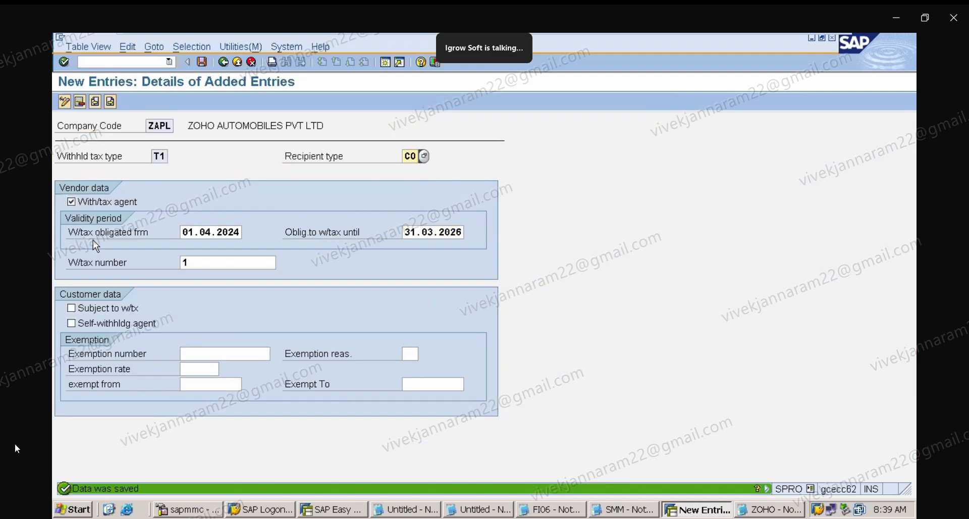
pyautogui.click(225, 61)
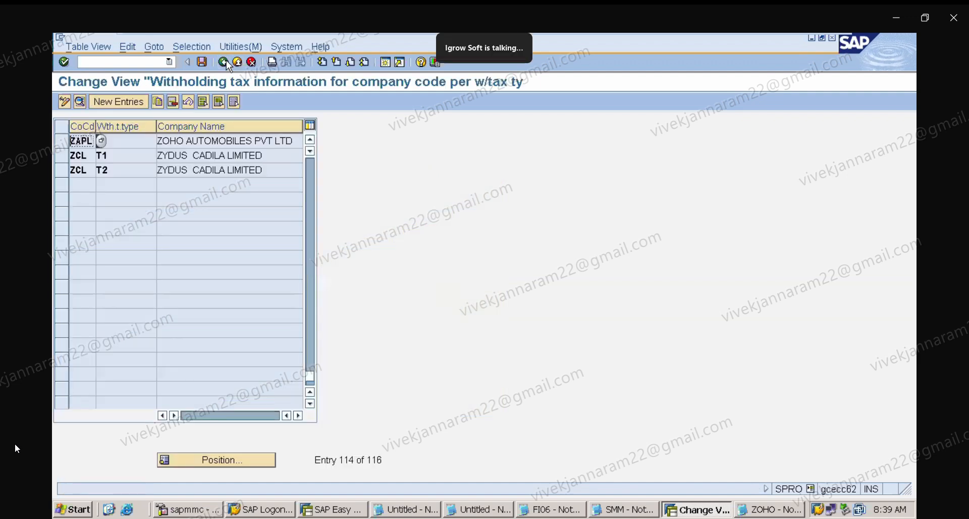
# Add another entry for company code ZAPL with withholding tax type T2, recipient type C0, and withholding tax agent enabled.
pyautogui.click(132, 103)
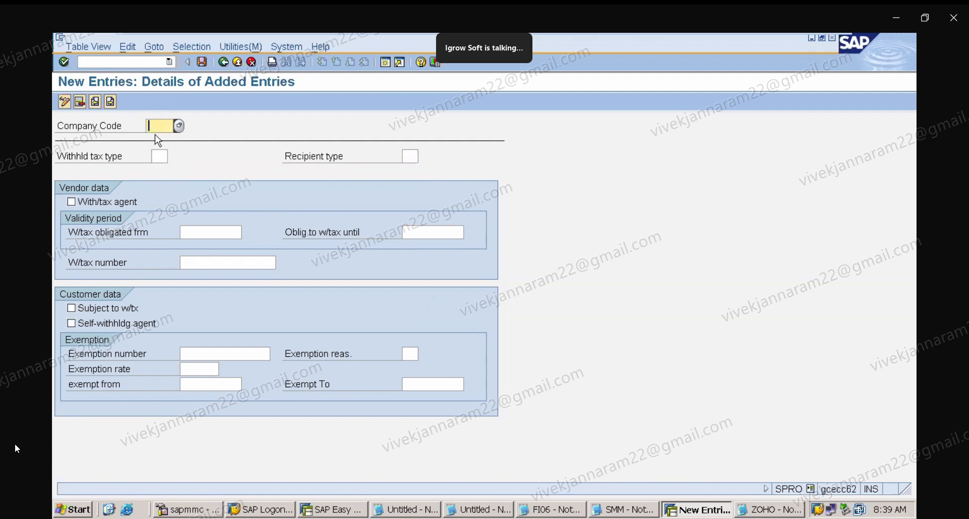
pyautogui.write('ZA')
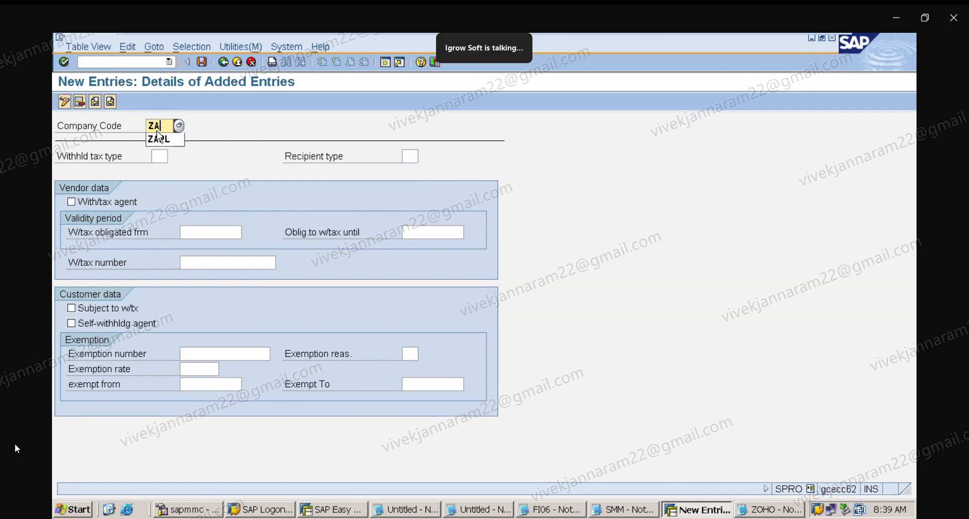
pyautogui.click(158, 138)
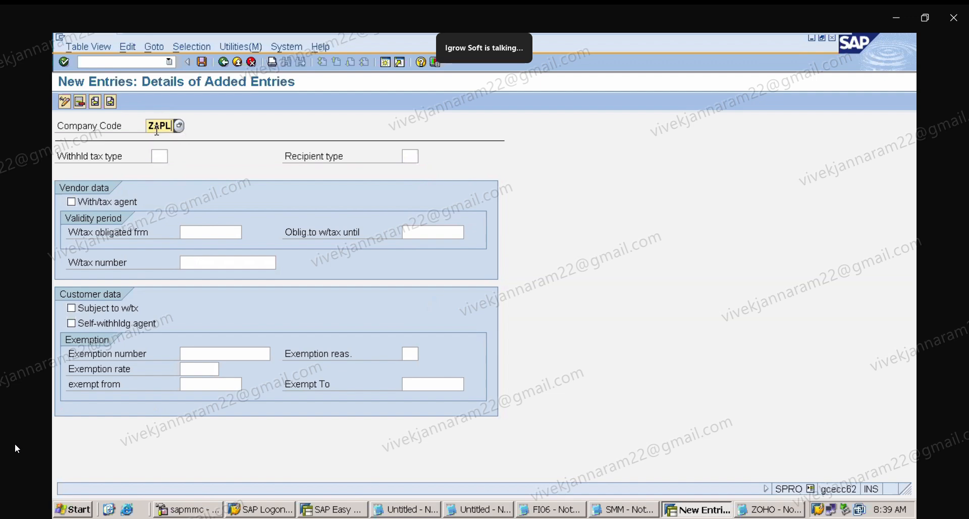
pyautogui.click(160, 157)
pyautogui.write('T2')
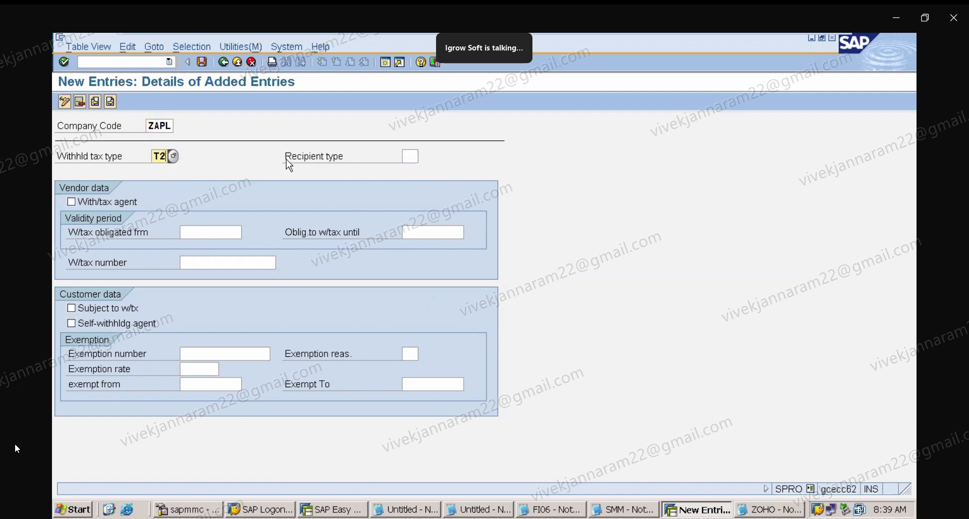
pyautogui.click(411, 158)
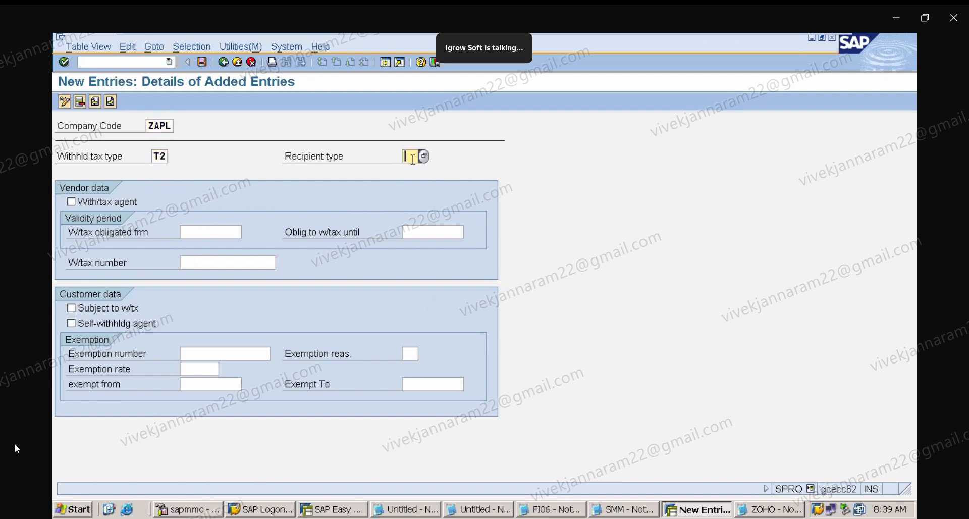
pyautogui.write('C0')
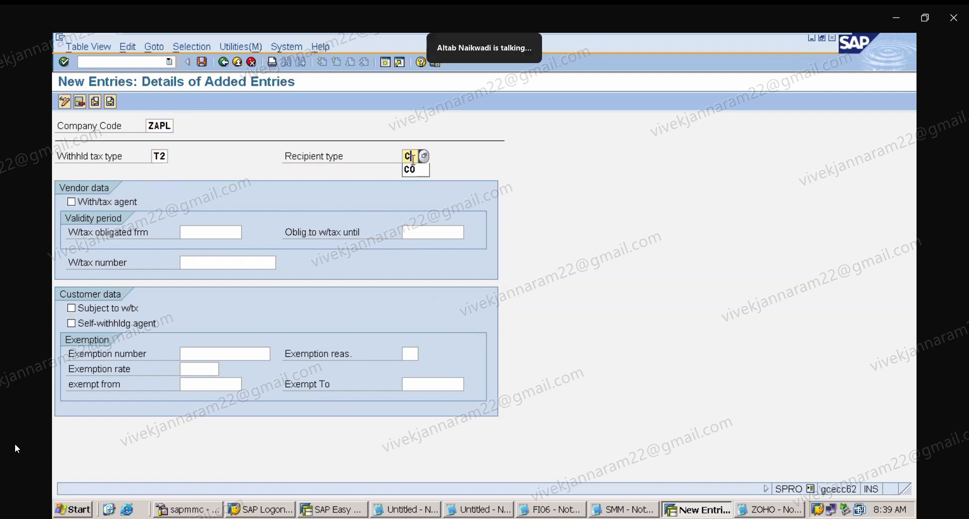
pyautogui.click(129, 202)
# Set the T2 obligation period from 01.04.2024 to 31.03.2026, withholding tax number 2, and save the entry.
pyautogui.click(204, 232)
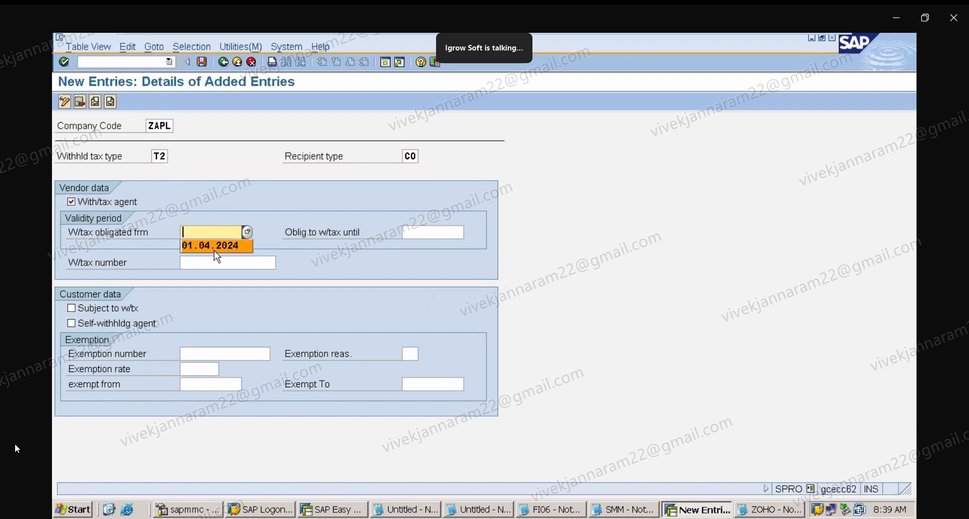
pyautogui.click(235, 245)
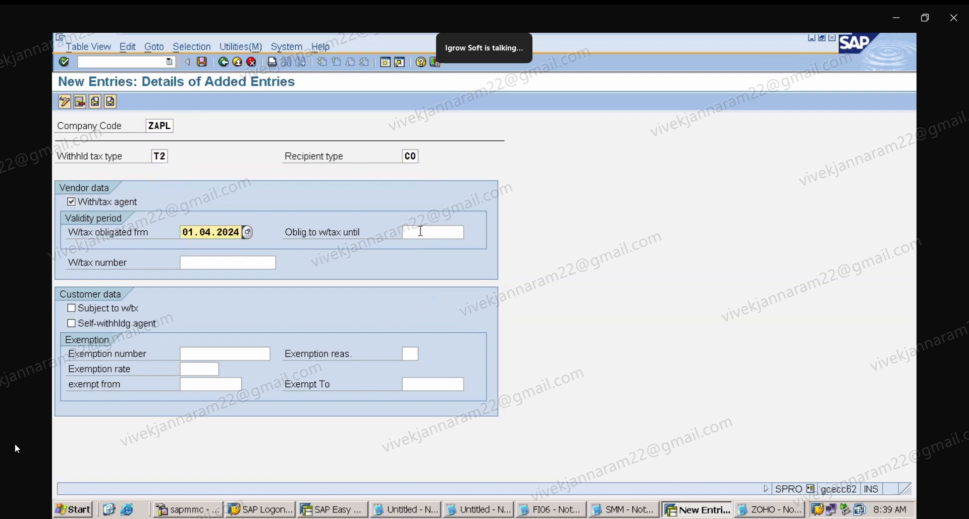
pyautogui.click(421, 232)
pyautogui.click(432, 245)
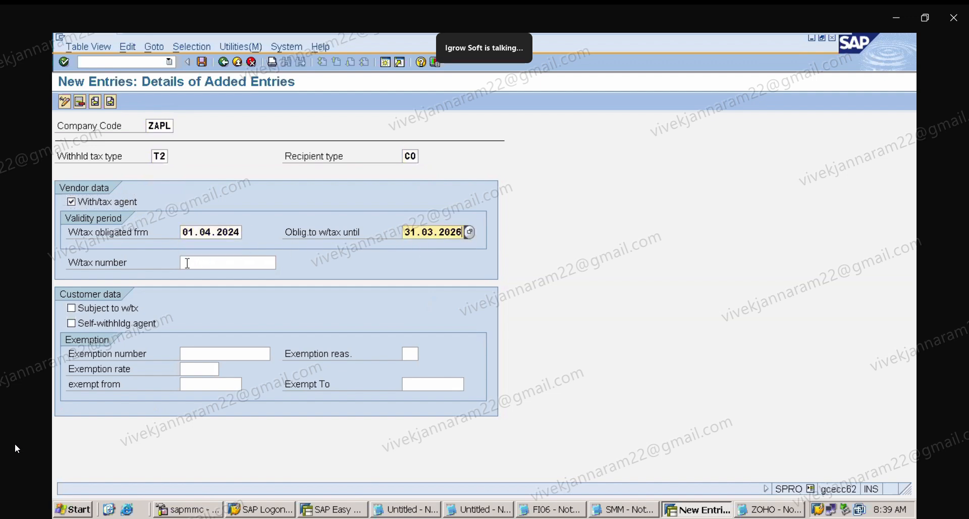
pyautogui.click(201, 263)
pyautogui.write('2')
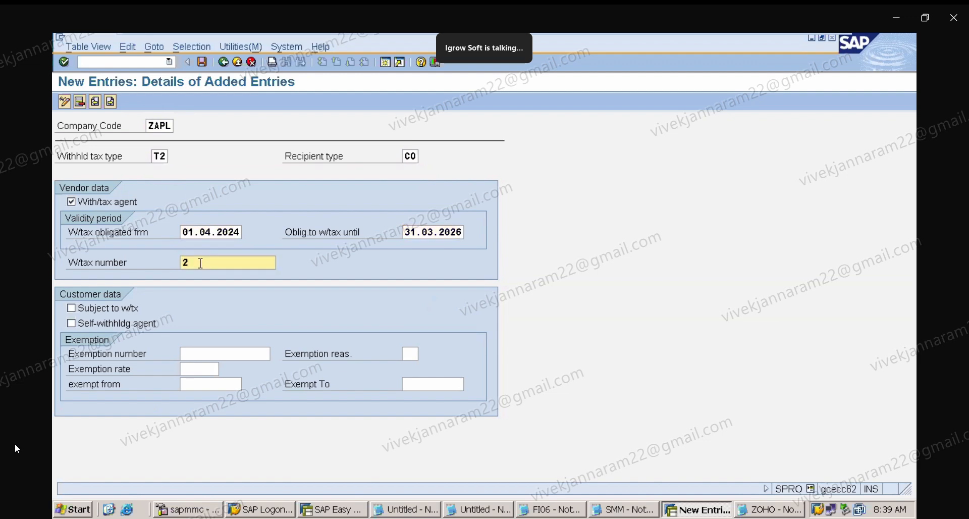
pyautogui.press('Return')
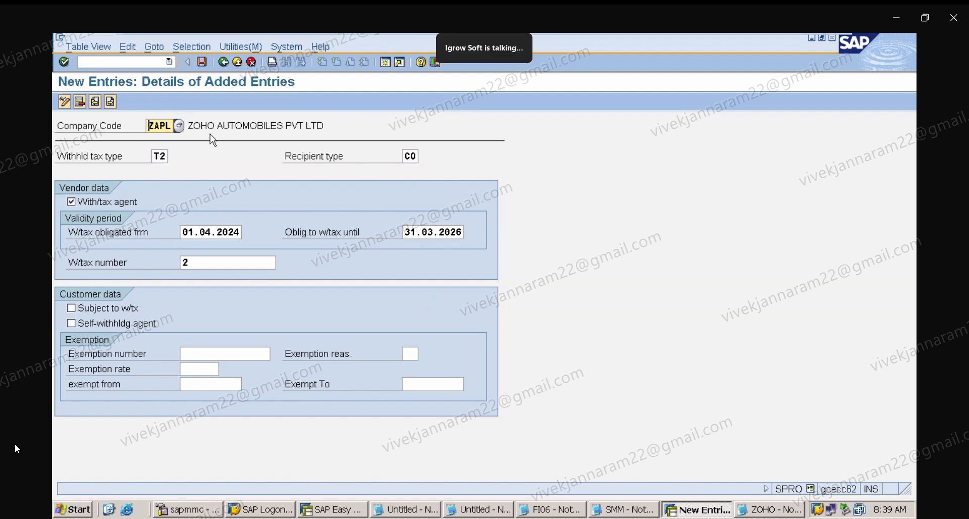
pyautogui.click(203, 62)
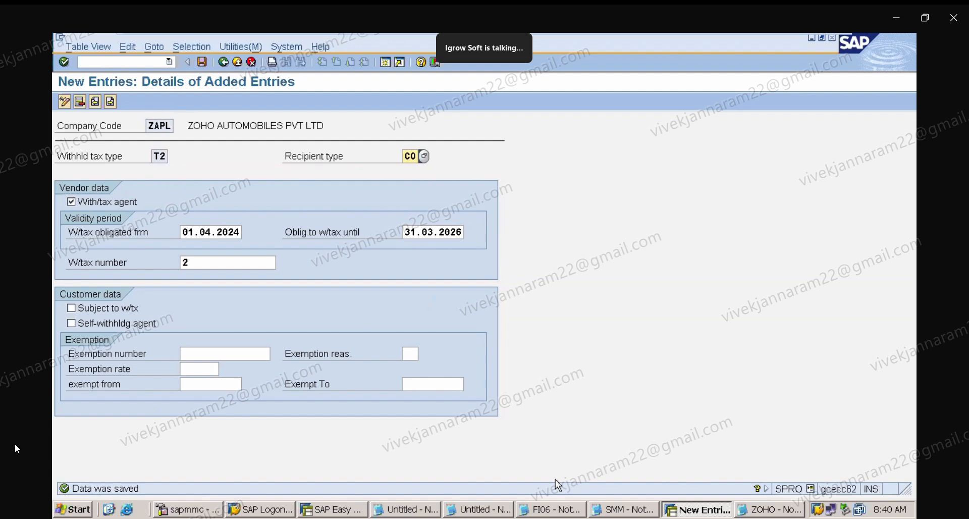
pyautogui.click(203, 62)
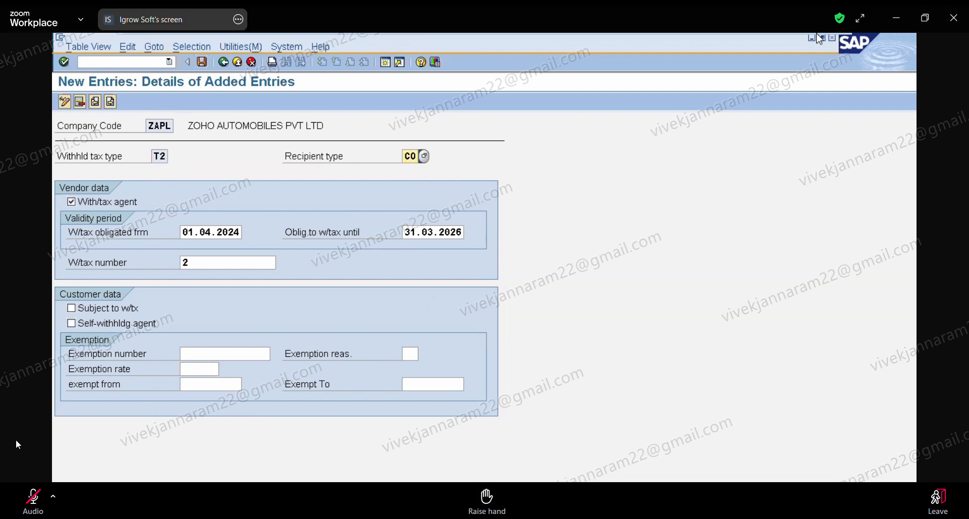